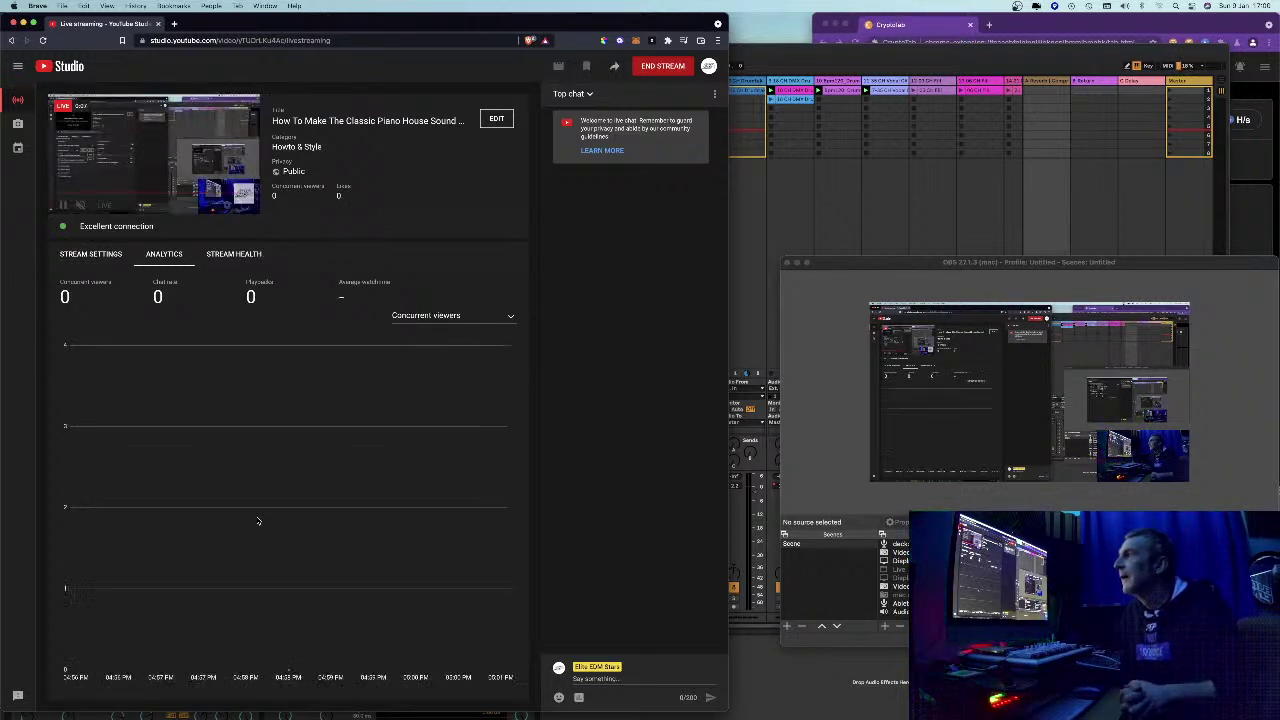
# - Switch to OBS and hide the Video Capture Device and Display Capture Full sources in the current scene
pyautogui.click(826, 480)
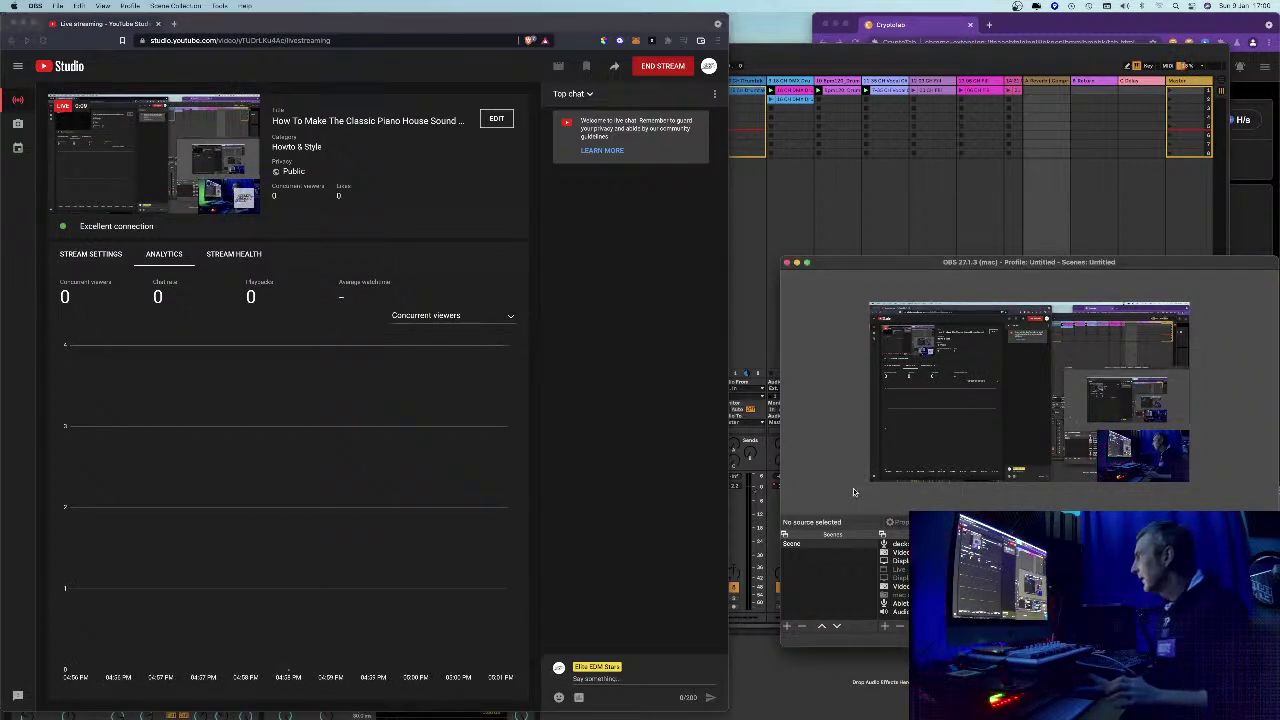
pyautogui.click(1012, 553)
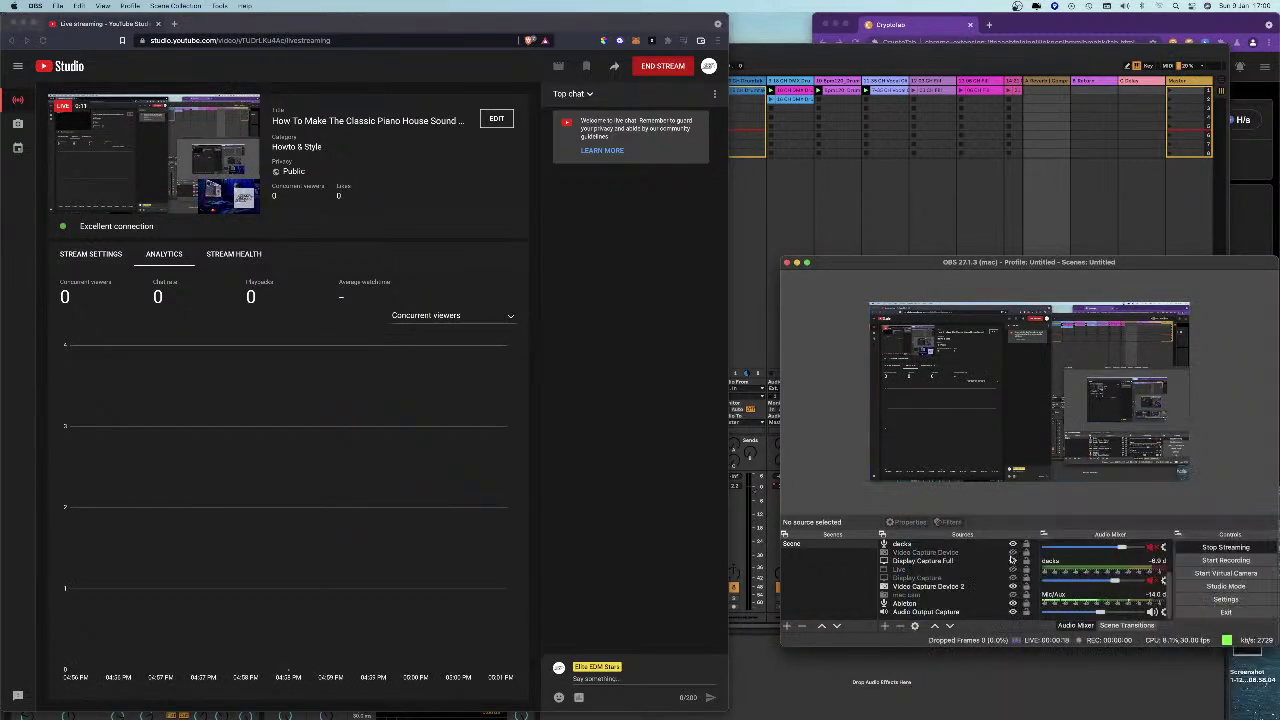
pyautogui.click(1012, 561)
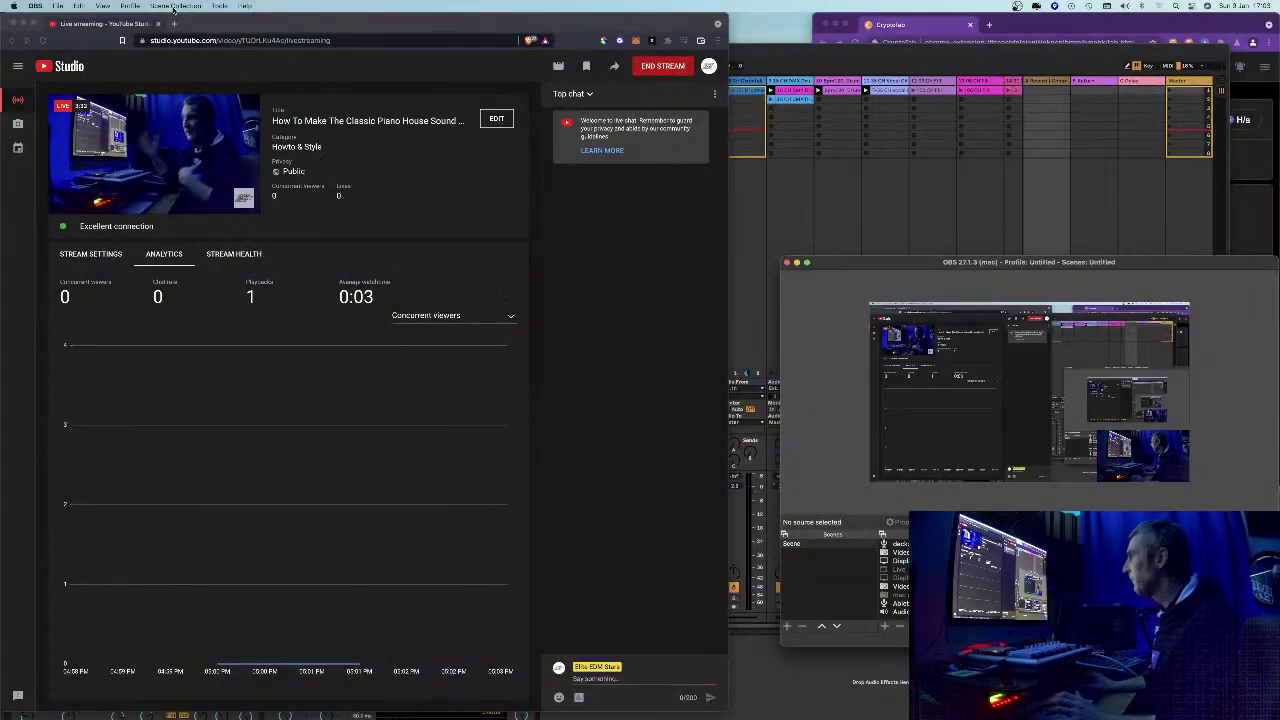
# - Minimize the live streaming browser window and bring the Ableton Live set "Gotta Kep On Movin - Piano House" forward, enlarging its window
pyautogui.click(23, 22)
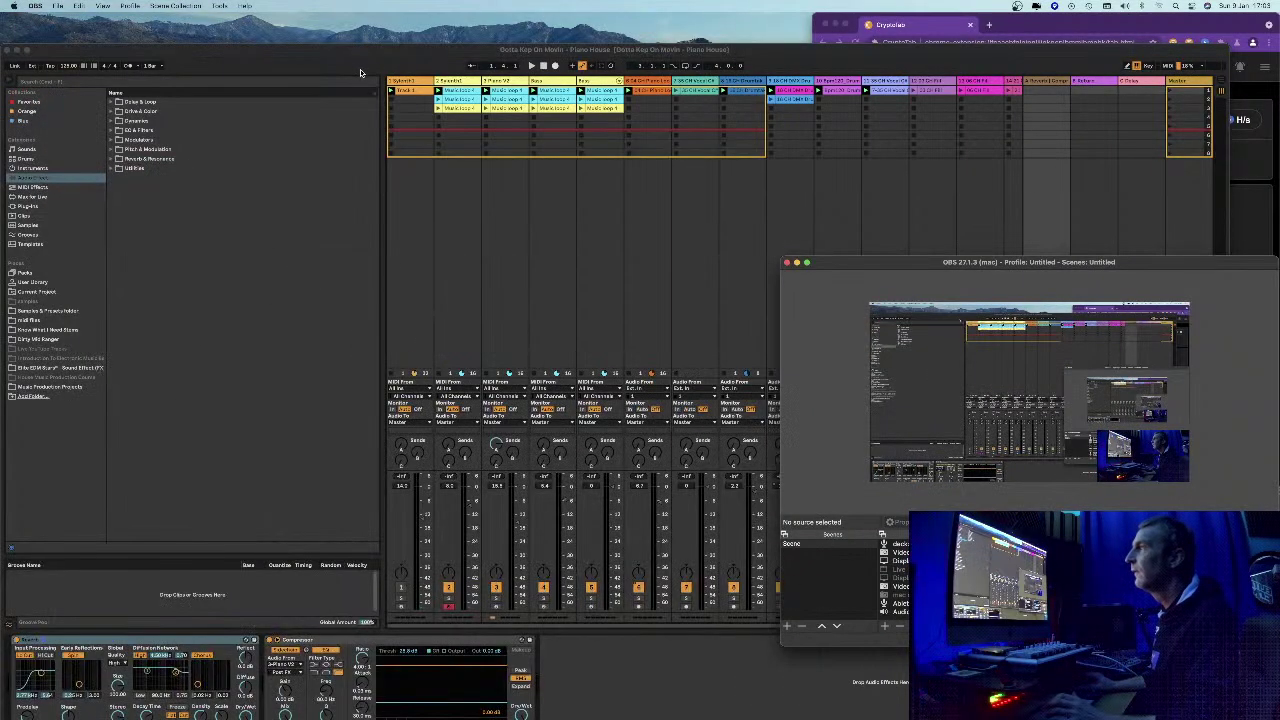
pyautogui.doubleClick(337, 54)
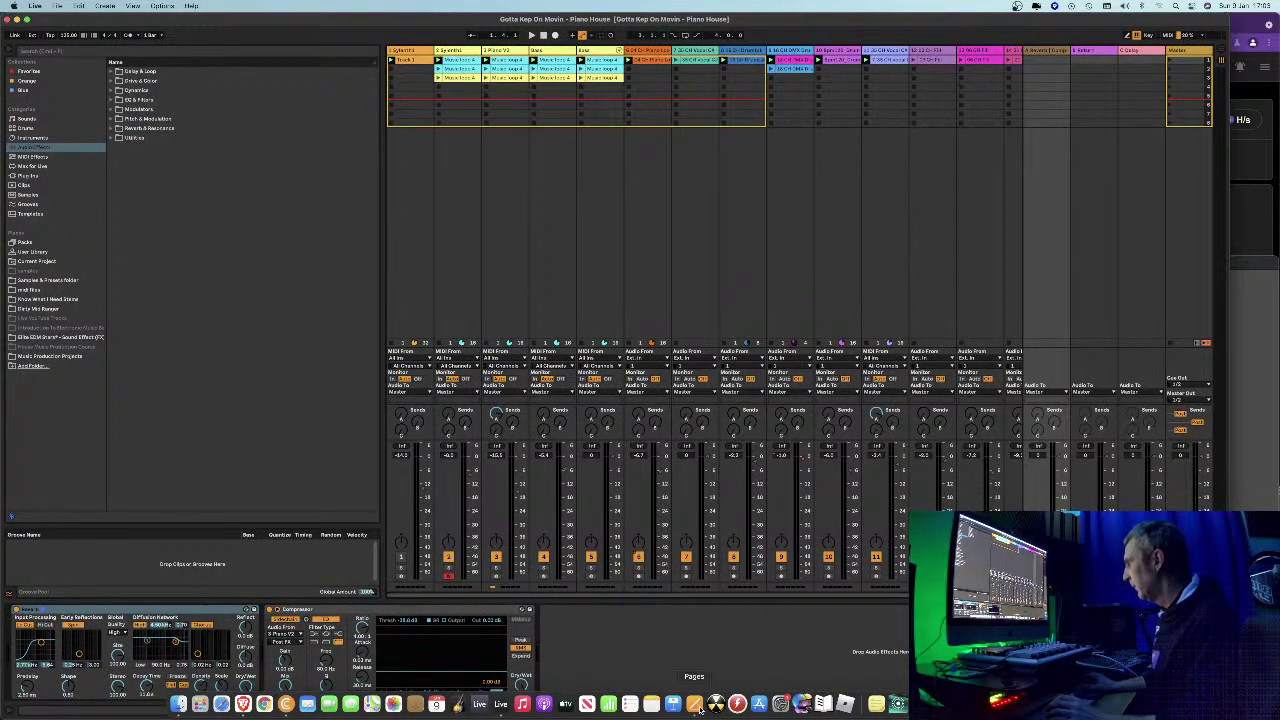
# - Switch to Pages and skim the guide "How To Make The Classic Piano House Sound", returning to its cover
pyautogui.click(694, 704)
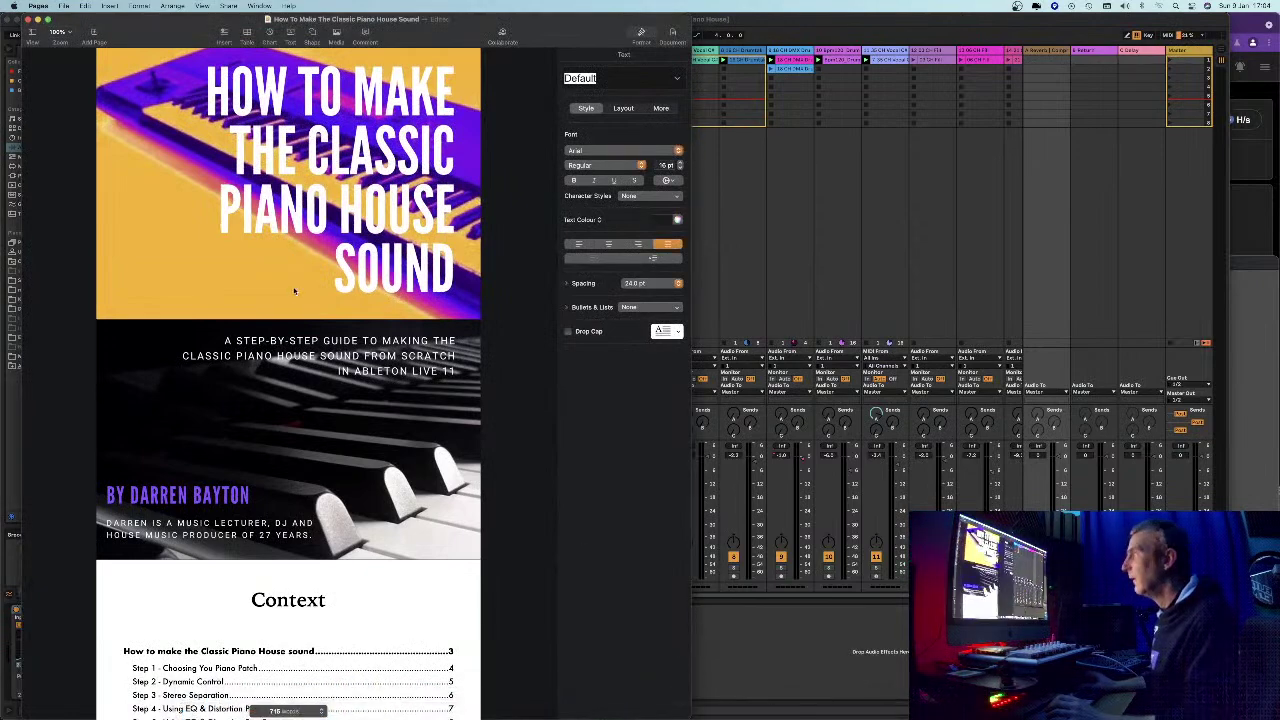
pyautogui.scroll(-3, 286, 328)
pyautogui.scroll(3, 286, 325)
pyautogui.scroll(-15, 286, 325)
pyautogui.scroll(5, 287, 327)
pyautogui.scroll(-10, 287, 327)
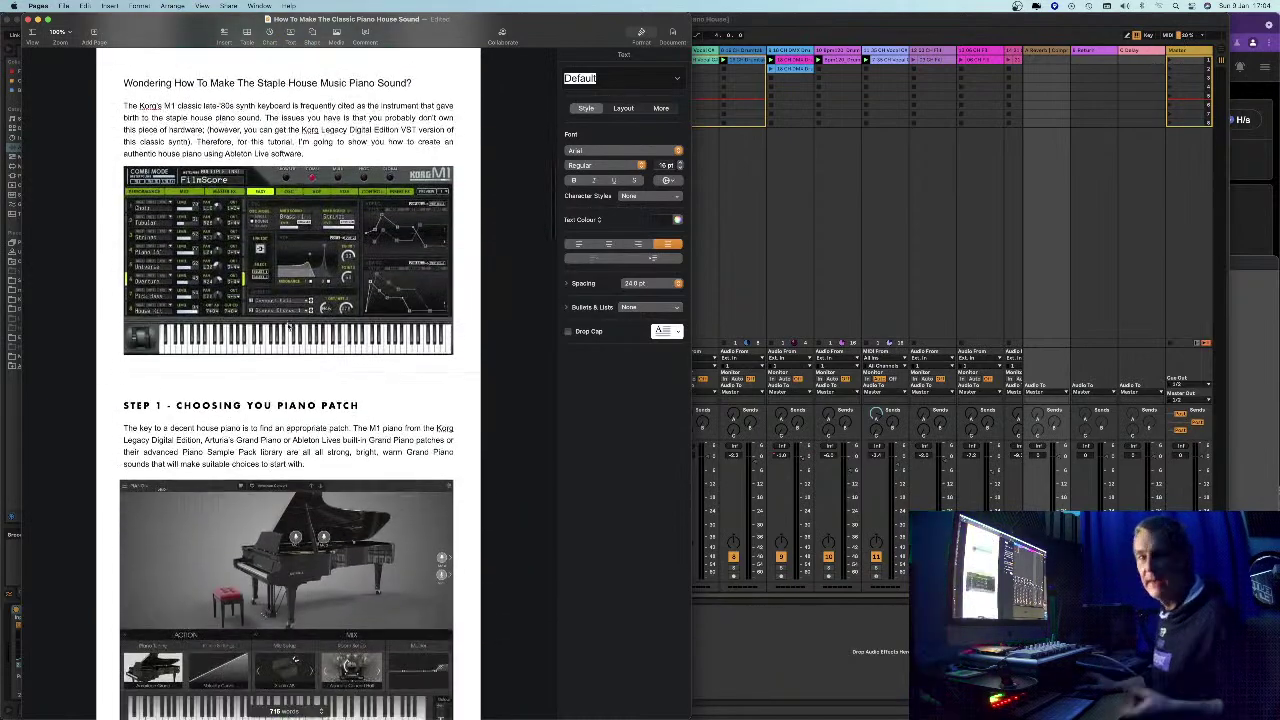
pyautogui.scroll(-6, 287, 327)
pyautogui.scroll(20, 288, 328)
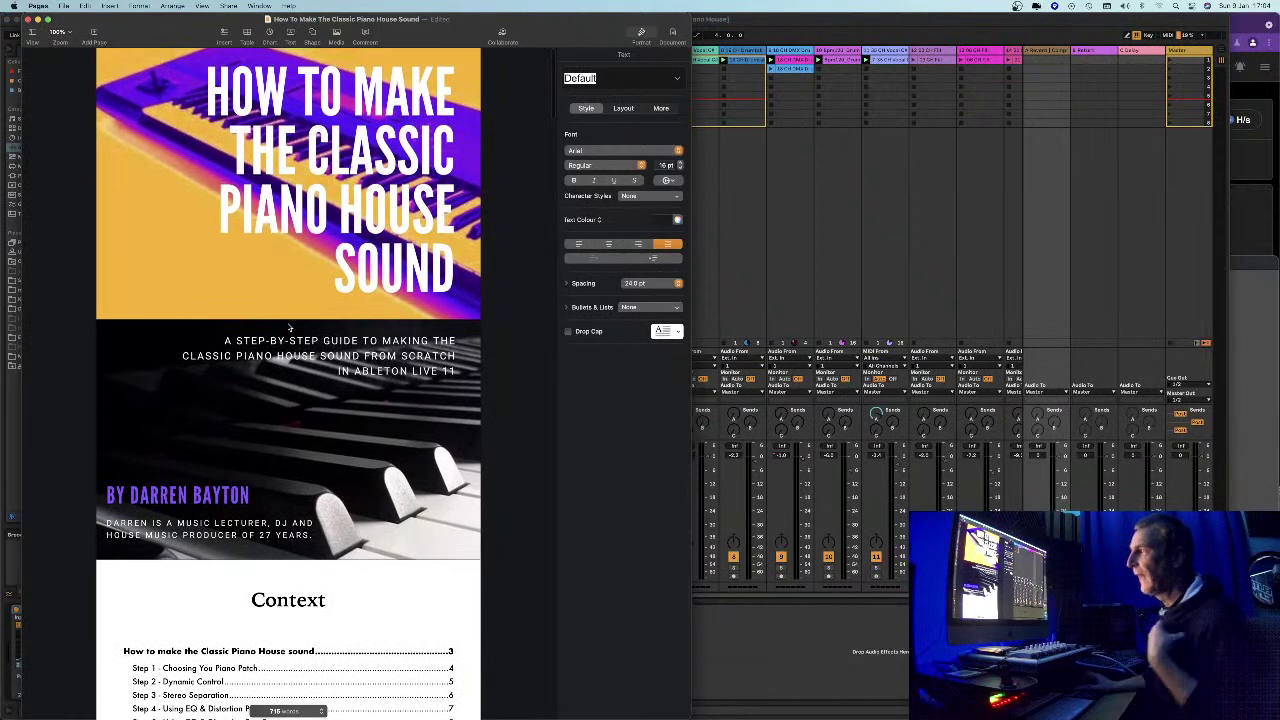
# - Reposition the guide's window and review its Context list and the opening page with the Korg M1 keyboard
pyautogui.moveTo(176, 19); pyautogui.dragTo(214, 19)
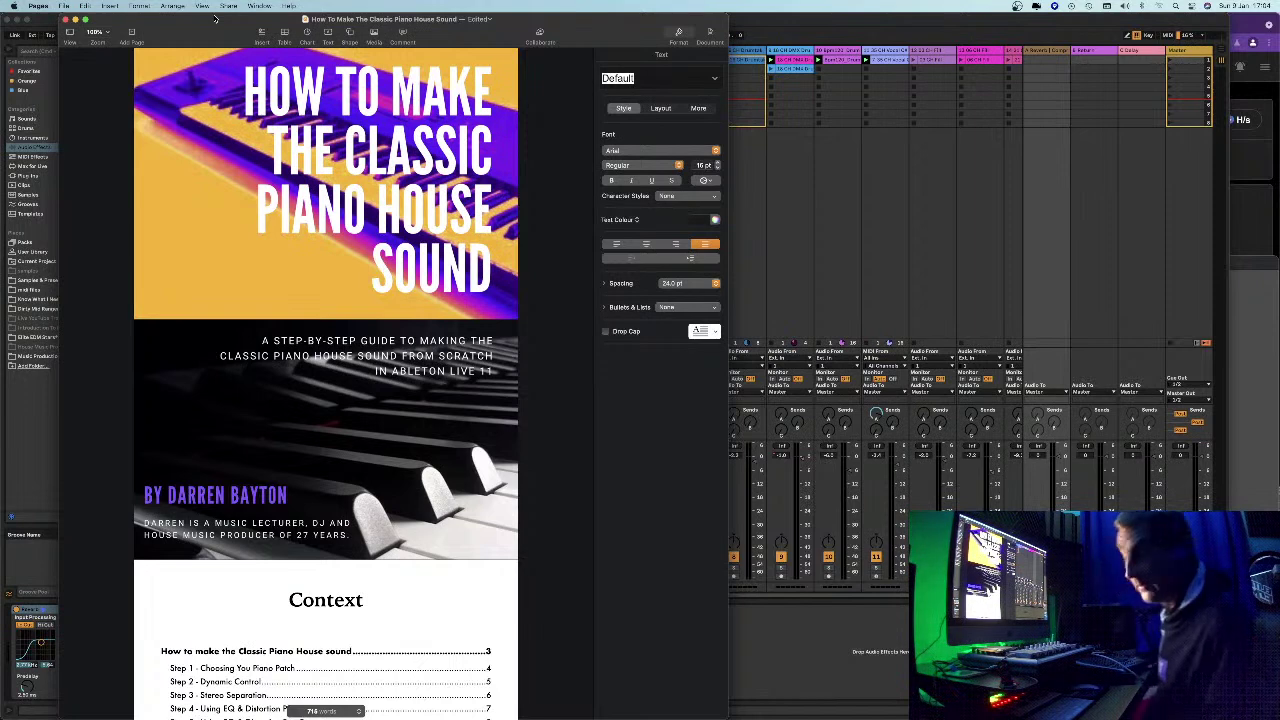
pyautogui.moveTo(162, 20)
pyautogui.mouseDown()
pyautogui.moveTo(192, 20)
pyautogui.moveTo(157, 20)
pyautogui.mouseUp()
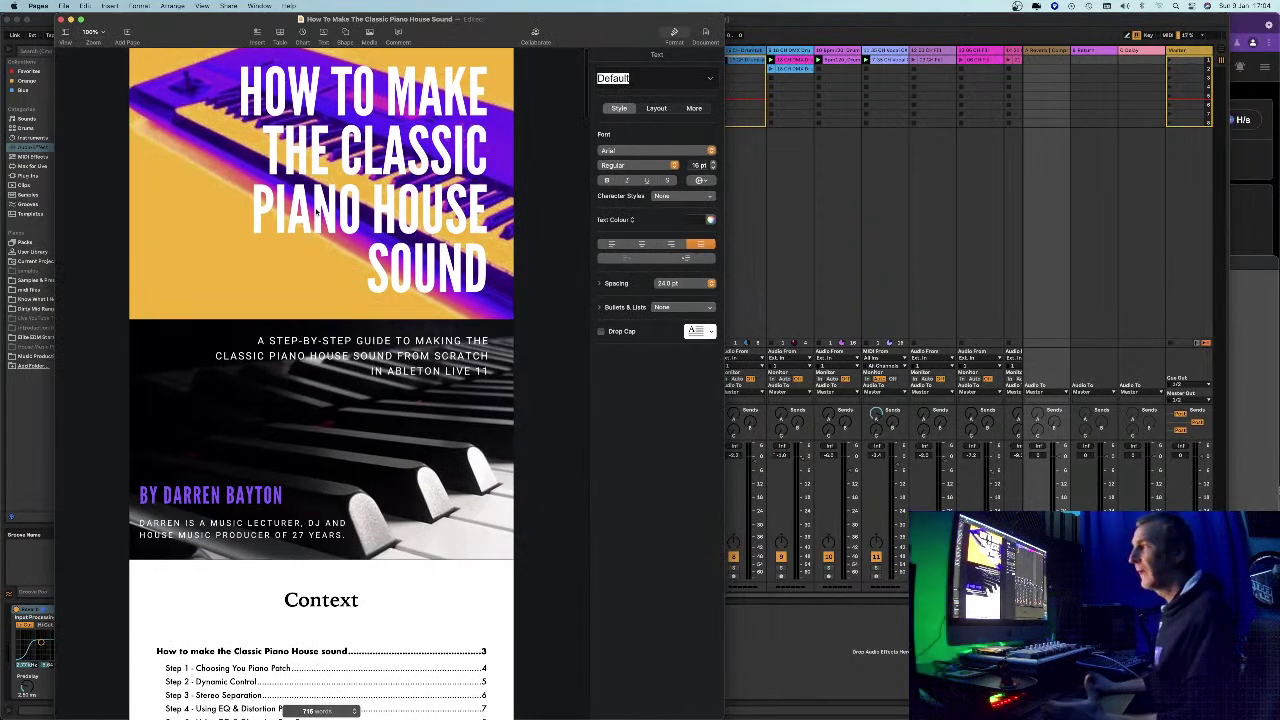
pyautogui.scroll(-5, 448, 426)
pyautogui.scroll(-4, 448, 428)
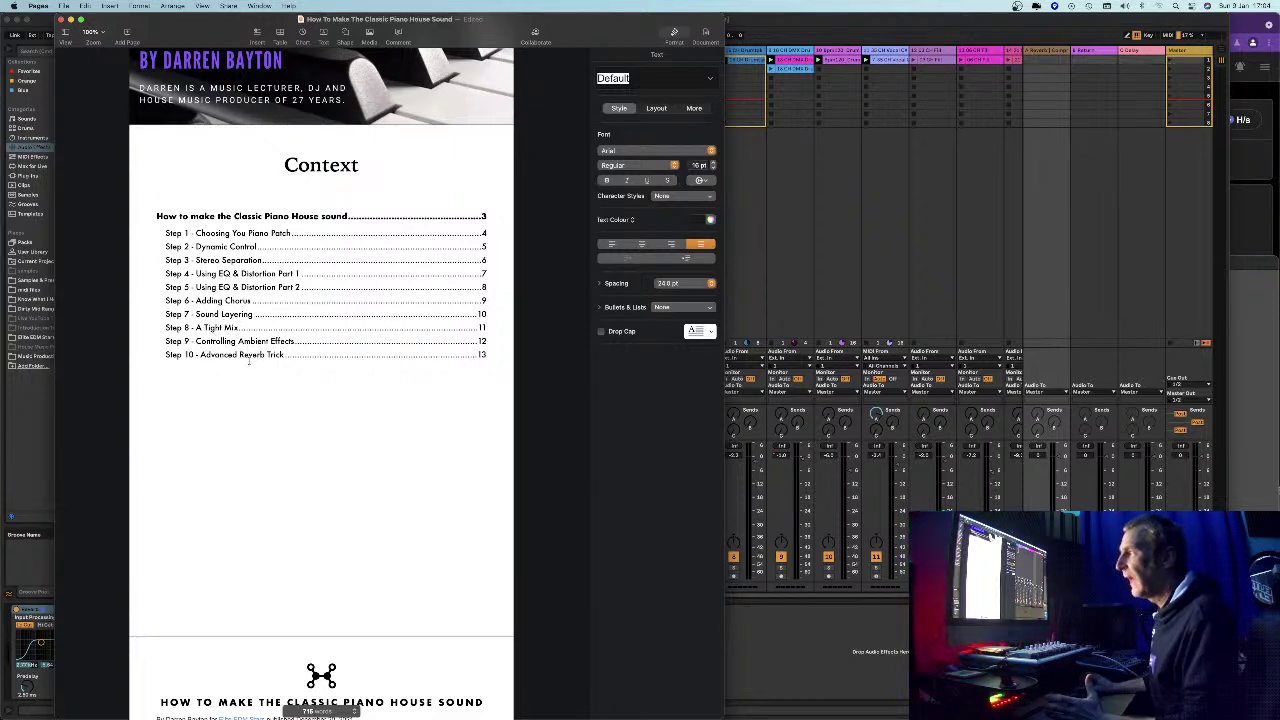
pyautogui.scroll(-10, 276, 376)
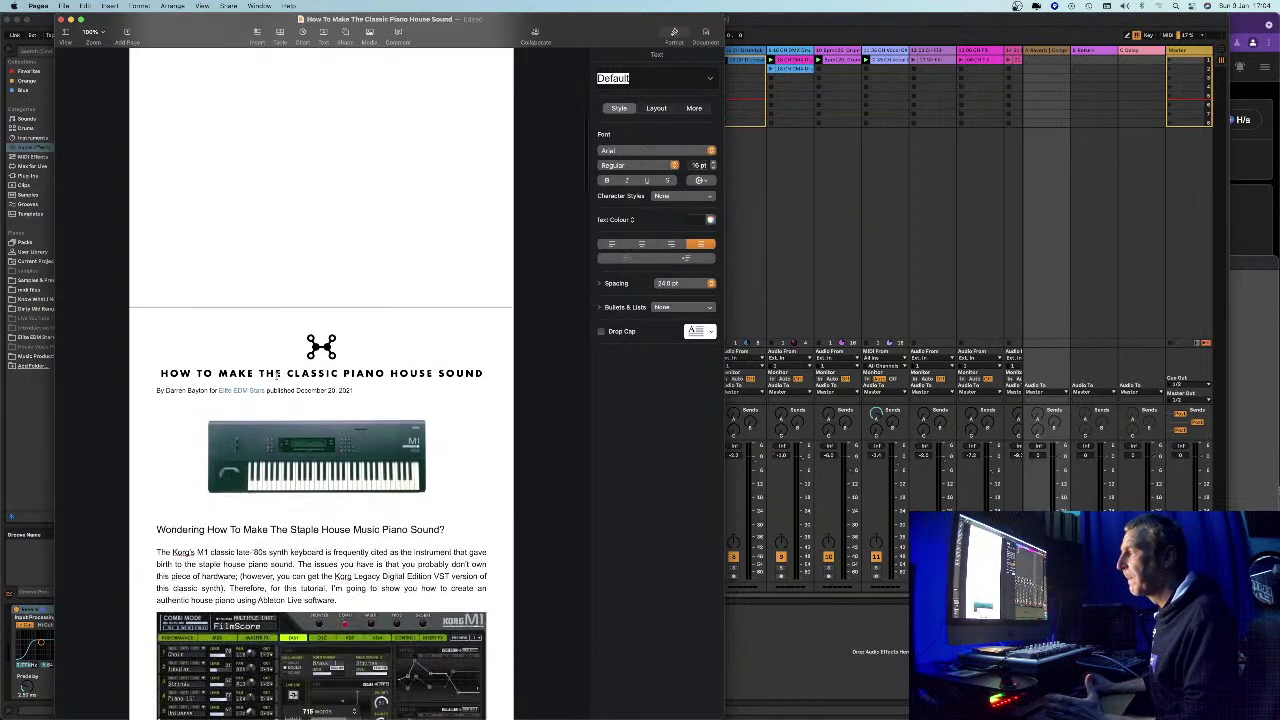
pyautogui.scroll(-4, 276, 378)
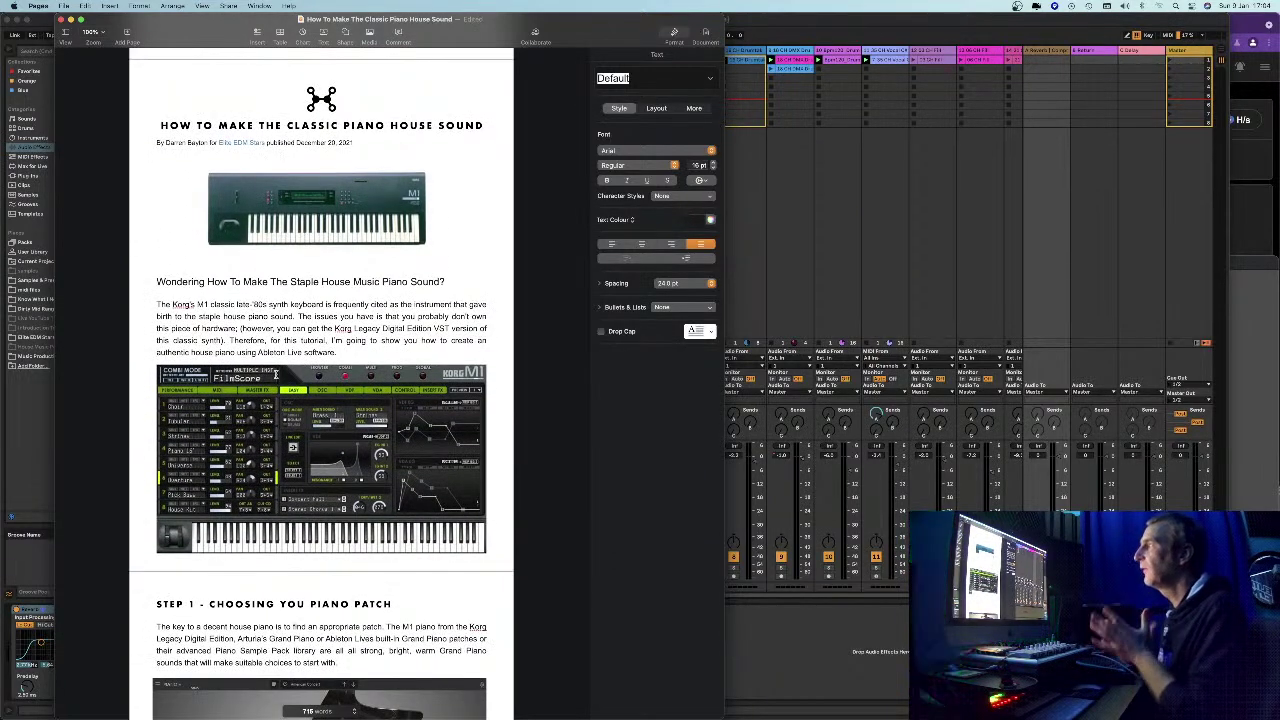
pyautogui.scroll(-4, 276, 374)
pyautogui.scroll(3, 276, 374)
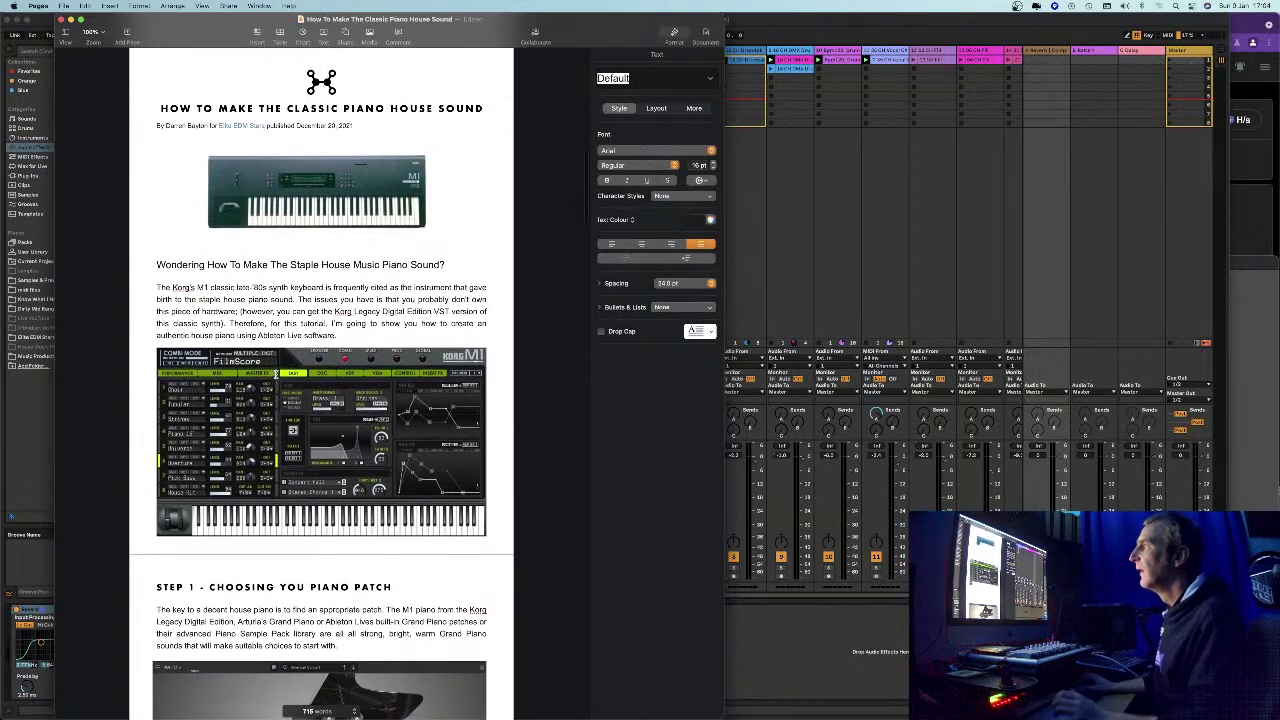
pyautogui.click(369, 88)
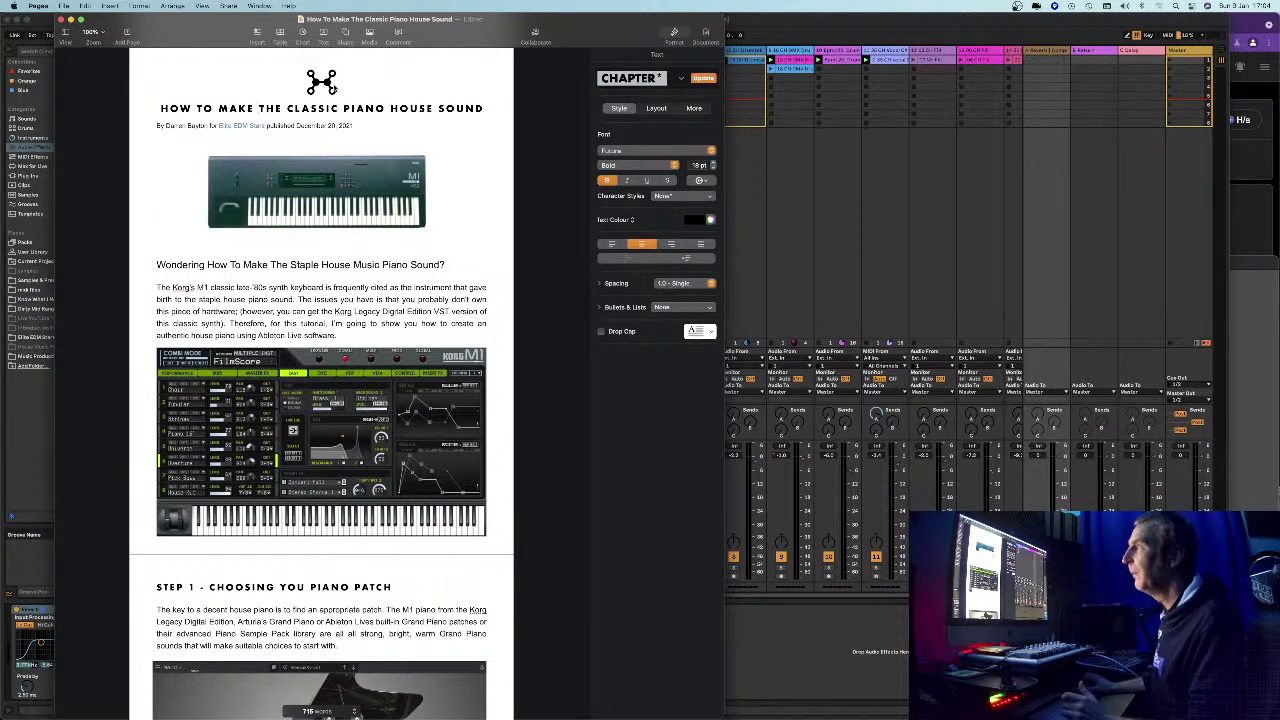
pyautogui.click(321, 82)
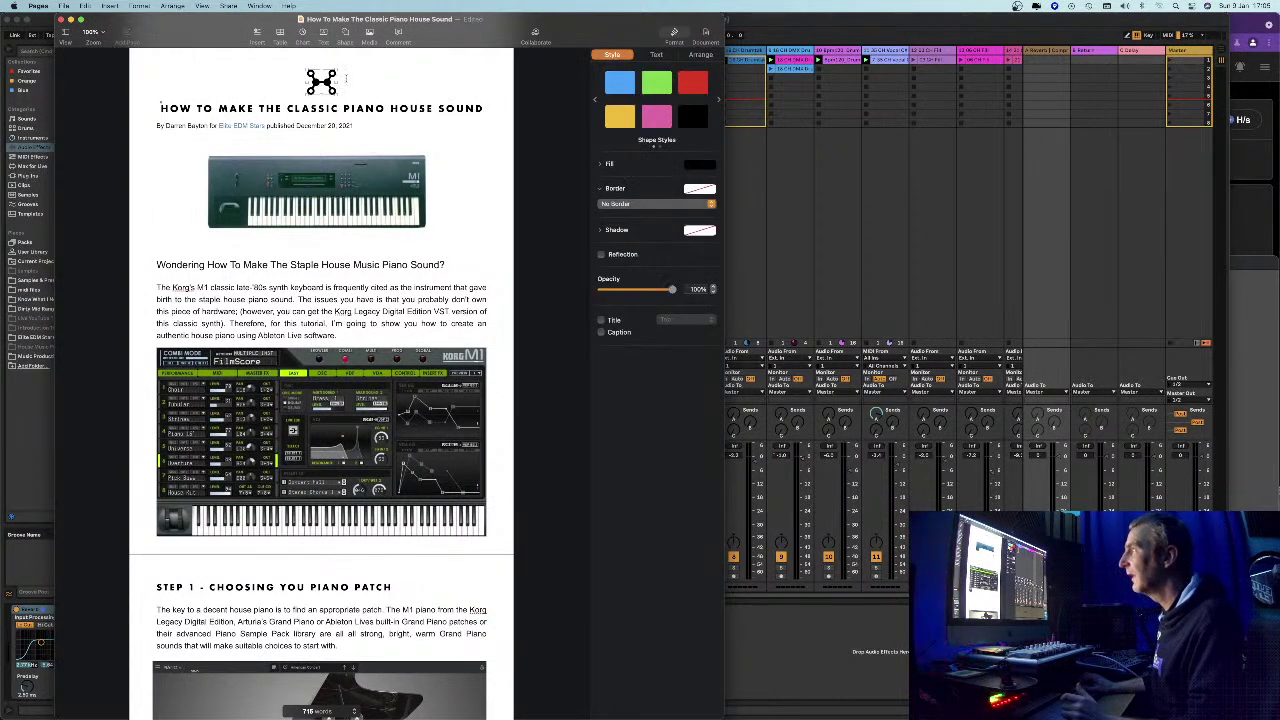
pyautogui.click(362, 93)
pyautogui.scroll(-2, 300, 178)
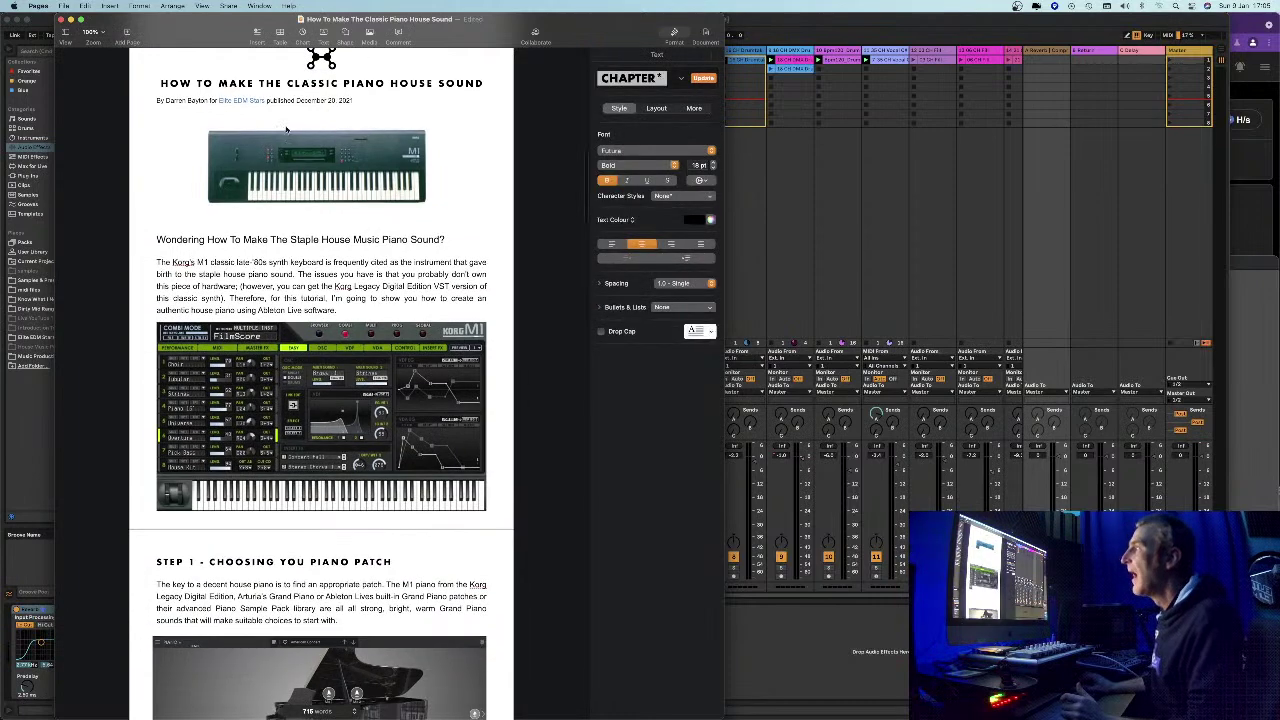
# - Highlight "Korg Legacy Digital Edition VST" in the introduction paragraph and examine the M1 plug-in picture beneath it
pyautogui.scroll(-3, 300, 178)
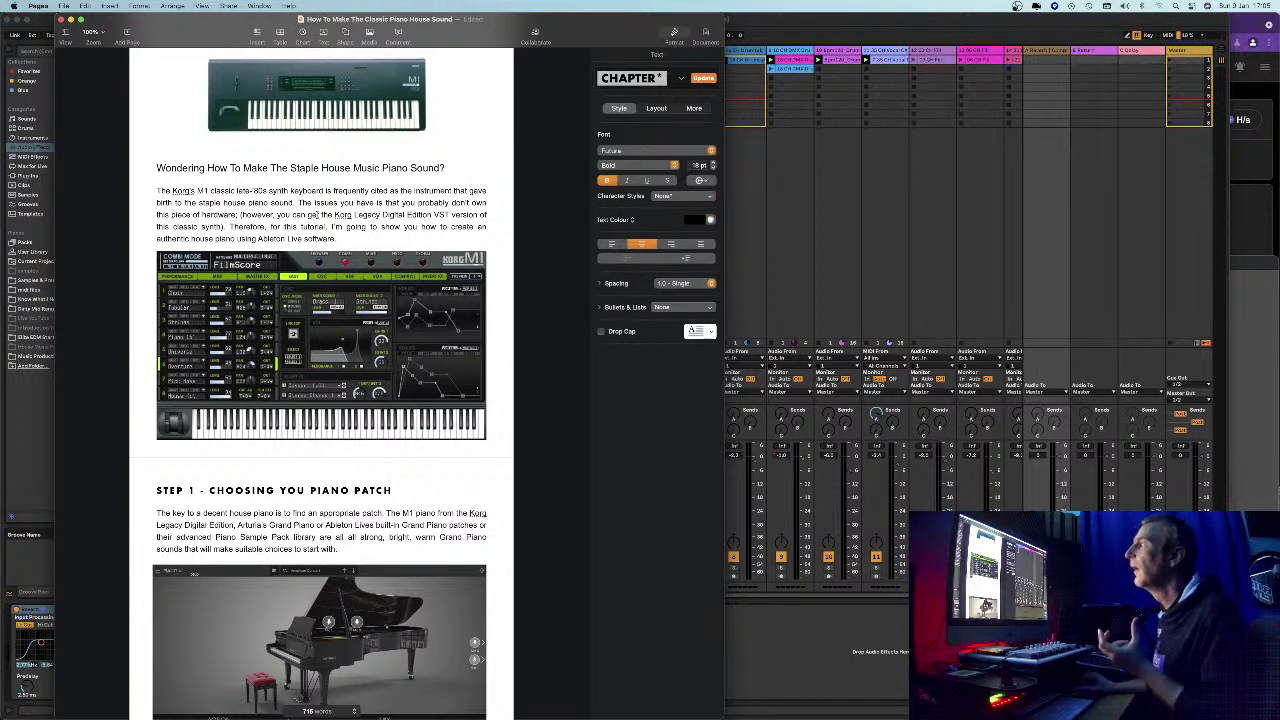
pyautogui.moveTo(334, 214); pyautogui.dragTo(451, 214)
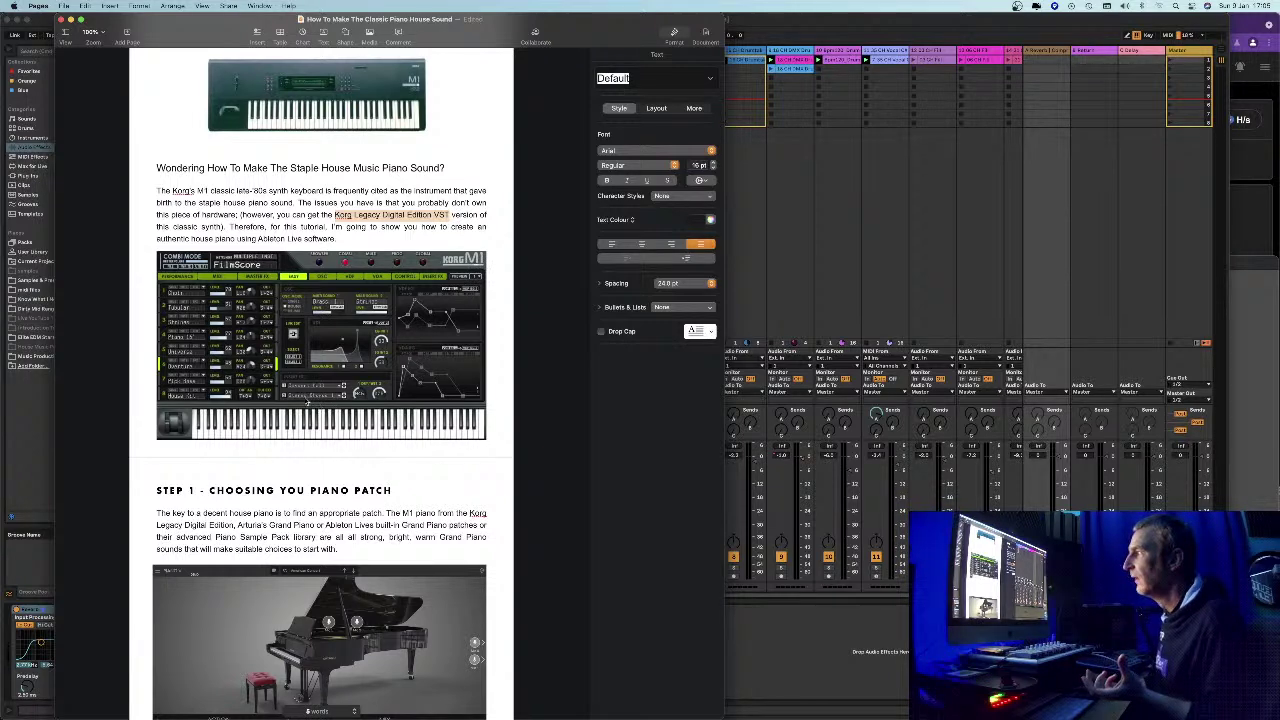
pyautogui.scroll(-3, 300, 398)
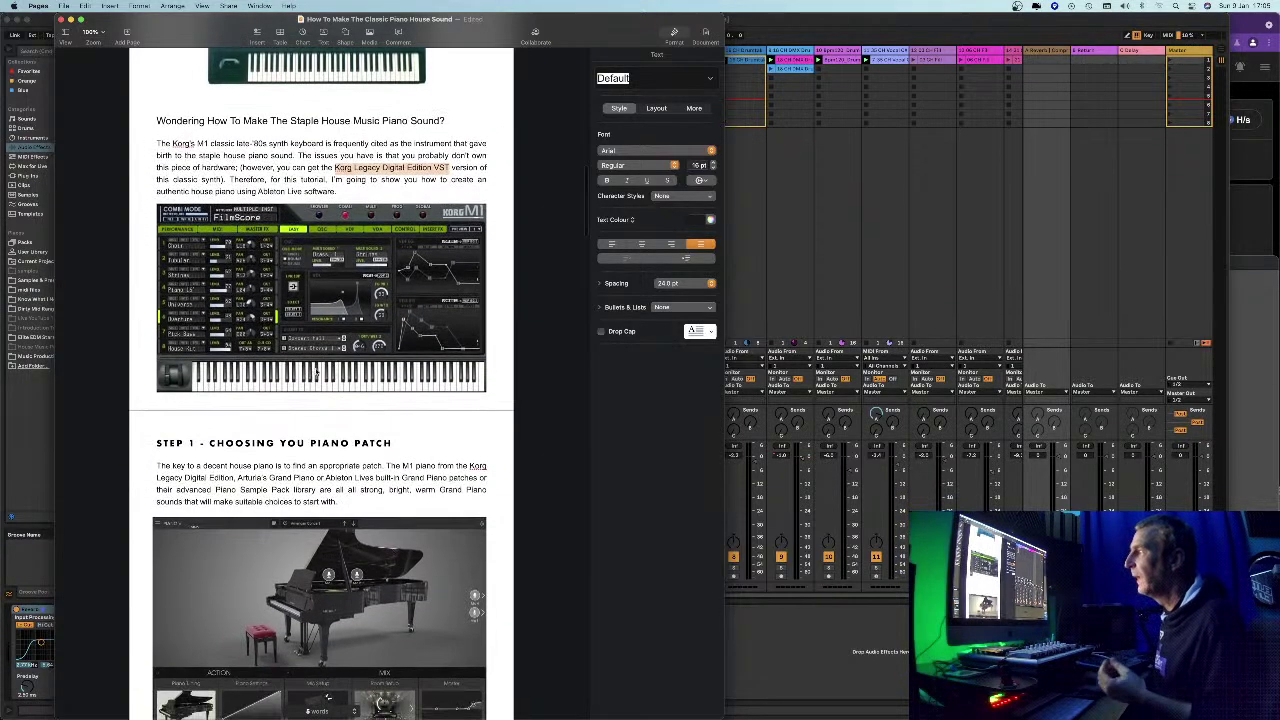
pyautogui.scroll(1, 308, 362)
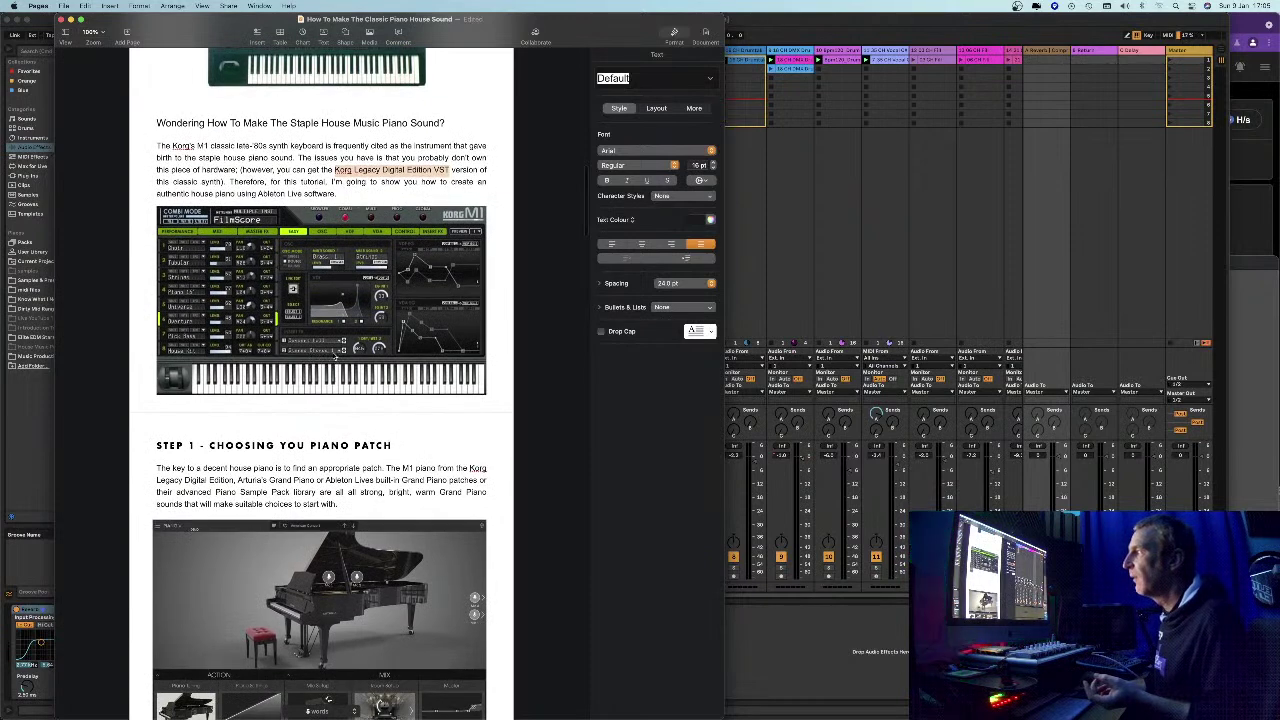
pyautogui.scroll(-1, 298, 338)
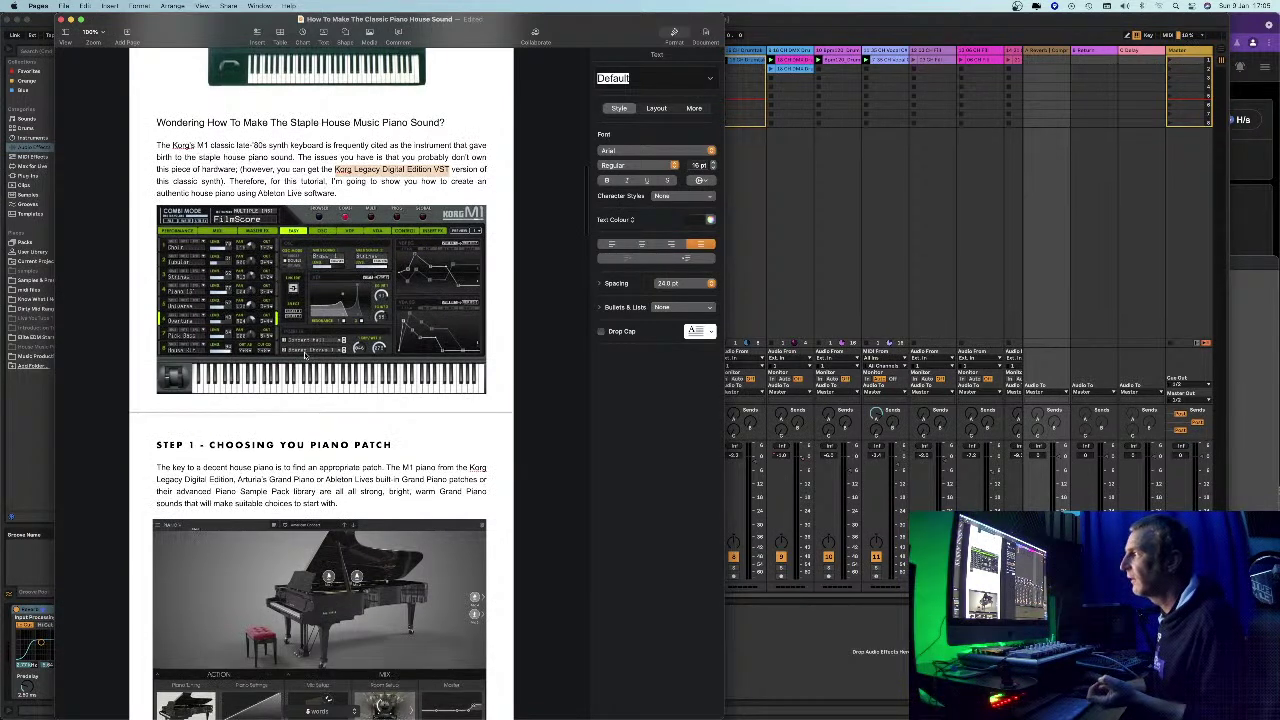
pyautogui.scroll(-1, 314, 298)
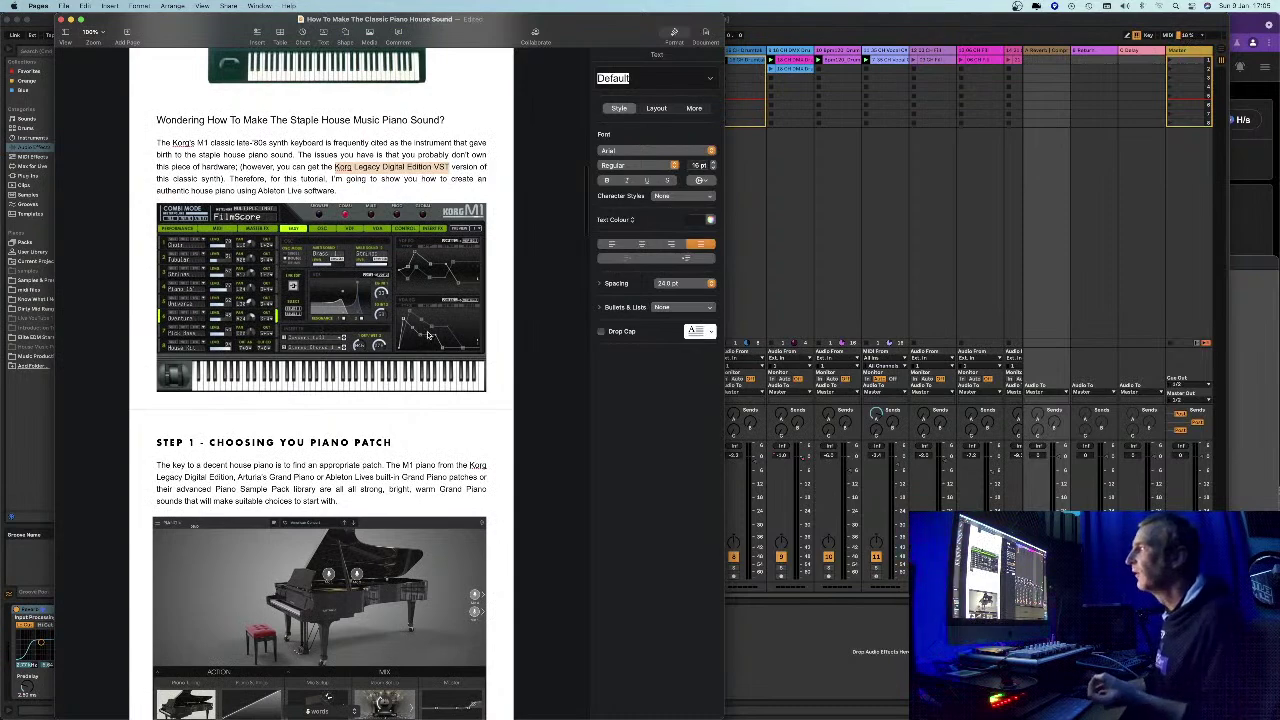
# - Read the section "Step 1 - Choosing You Piano Patch", including the grand piano picture and the Abletunes patch example
pyautogui.scroll(-1, 429, 320)
pyautogui.scroll(-5, 457, 298)
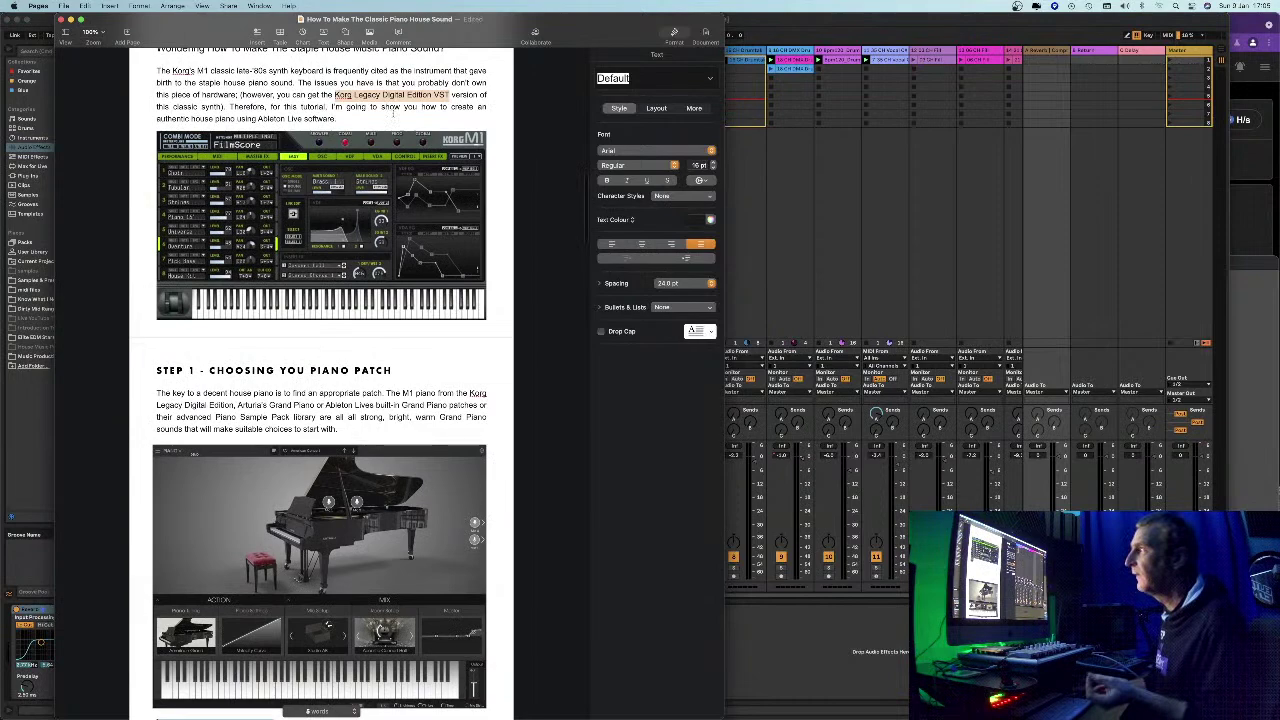
pyautogui.scroll(-3, 450, 336)
pyautogui.scroll(1, 450, 336)
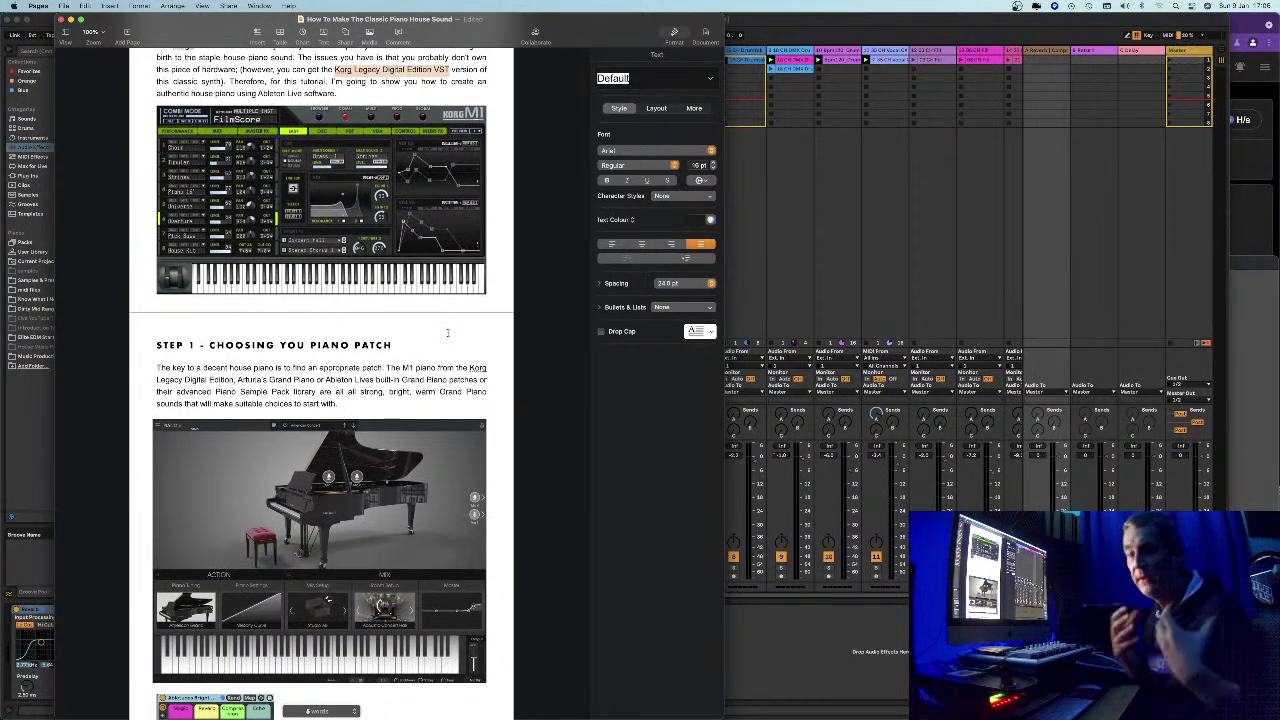
pyautogui.scroll(-6, 447, 332)
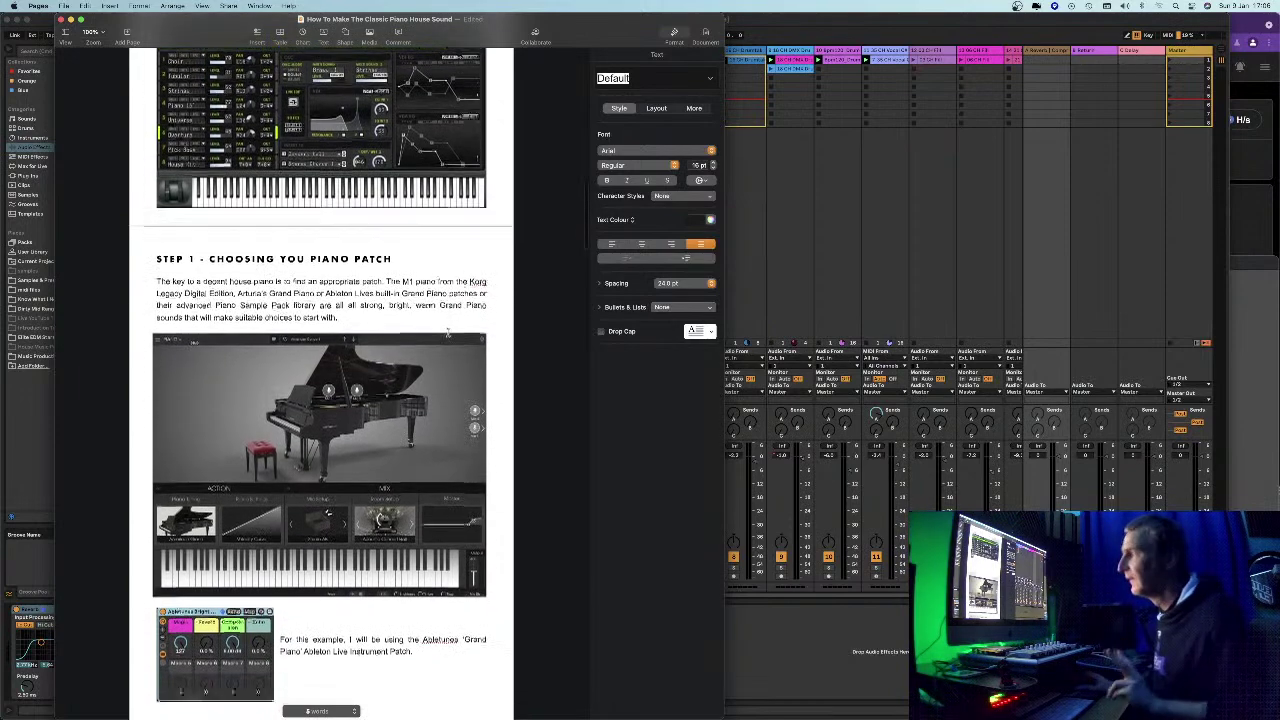
pyautogui.scroll(-8, 325, 357)
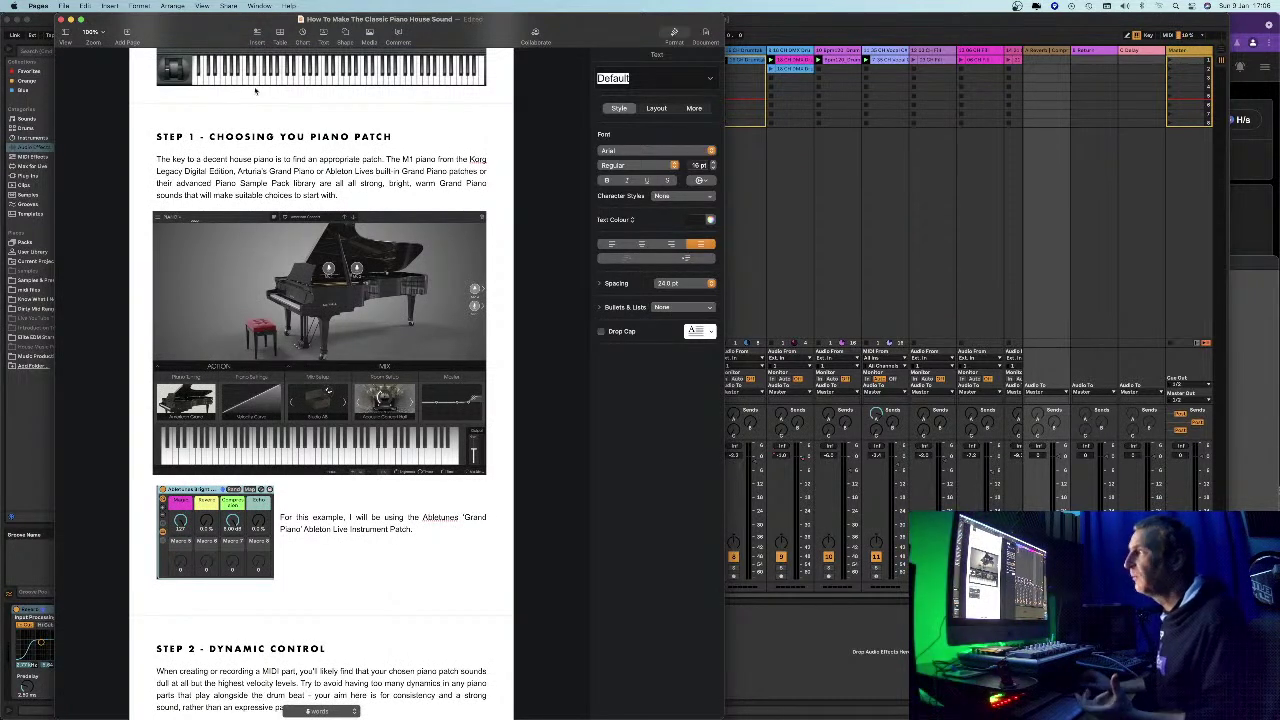
# - Move the guide aside, switch to Ableton Live and search the browser for "piano" within Instruments
pyautogui.moveTo(185, 17); pyautogui.dragTo(424, 17)
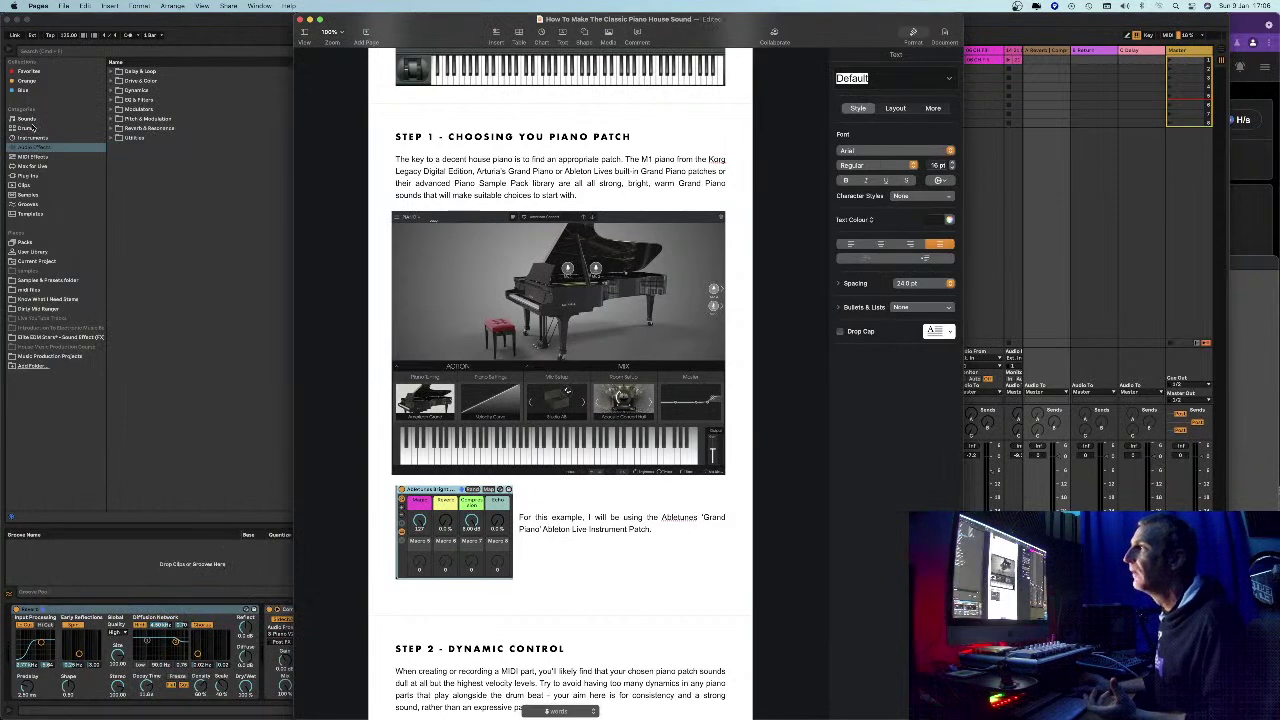
pyautogui.click(68, 52)
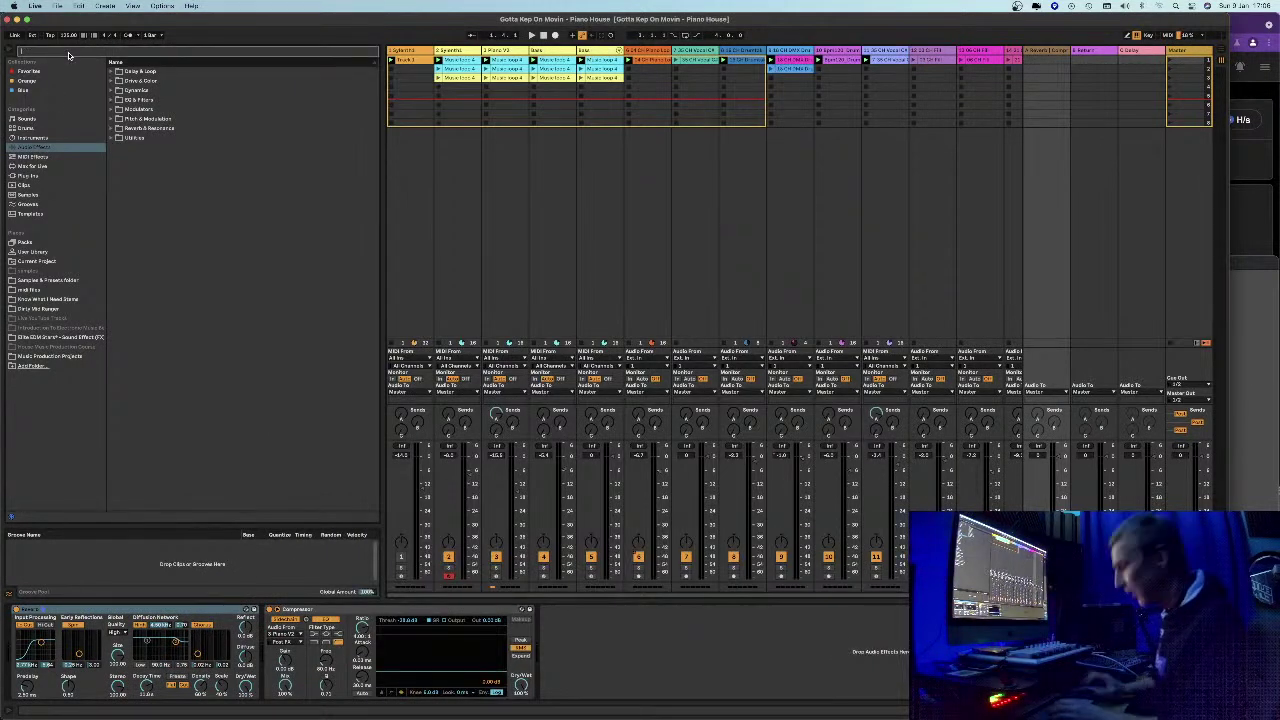
pyautogui.write('piano')
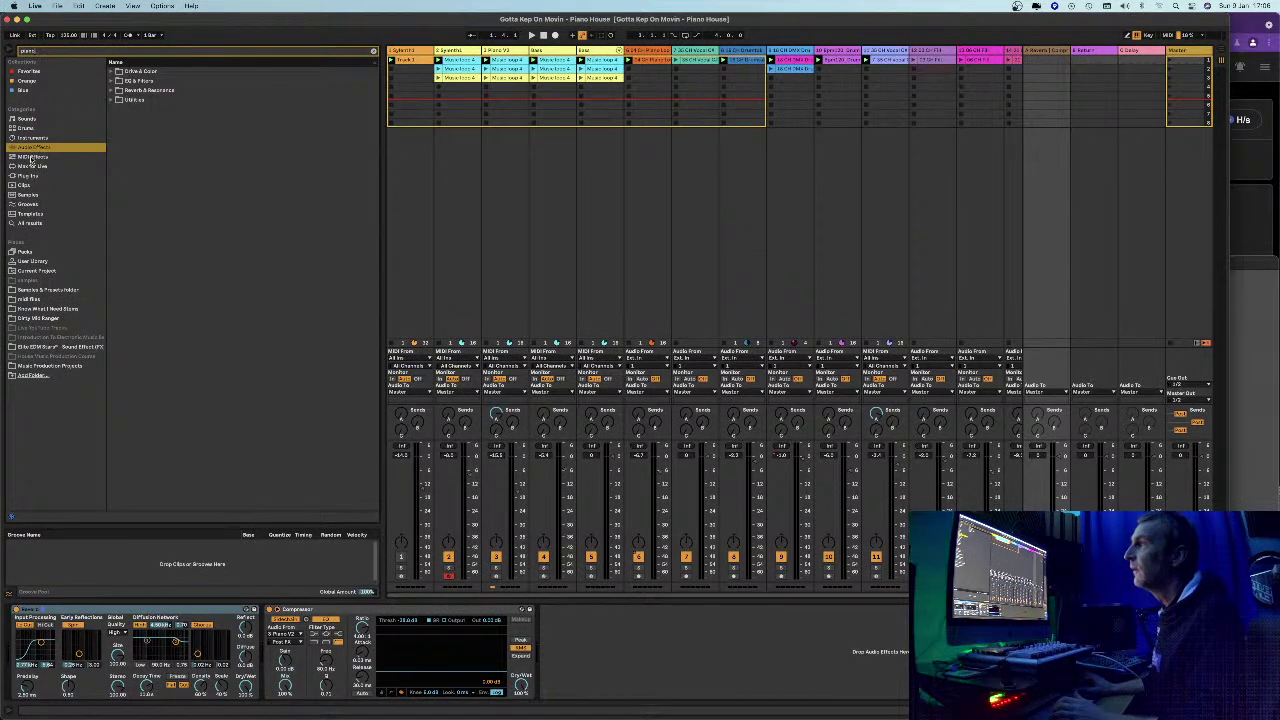
pyautogui.click(28, 137)
# - Expand the Collision instrument's Piano & Keys folder and preview its first toy piano preset
pyautogui.click(110, 71)
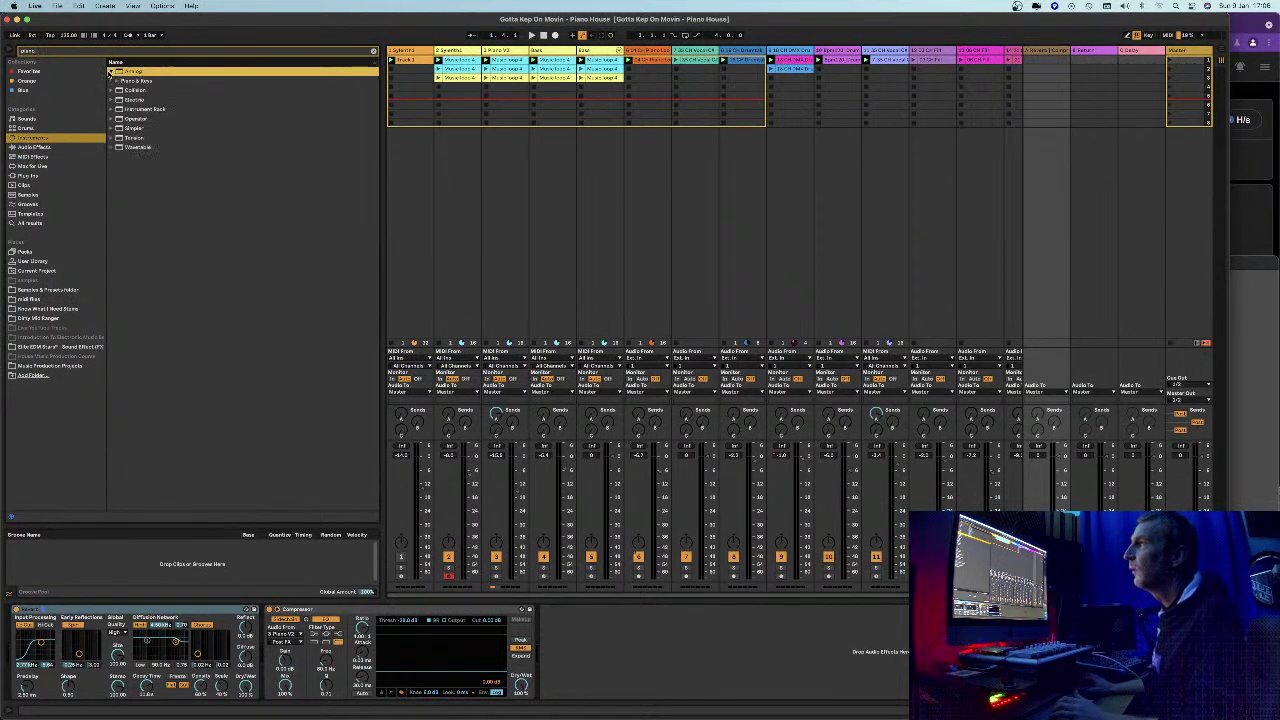
pyautogui.click(113, 90)
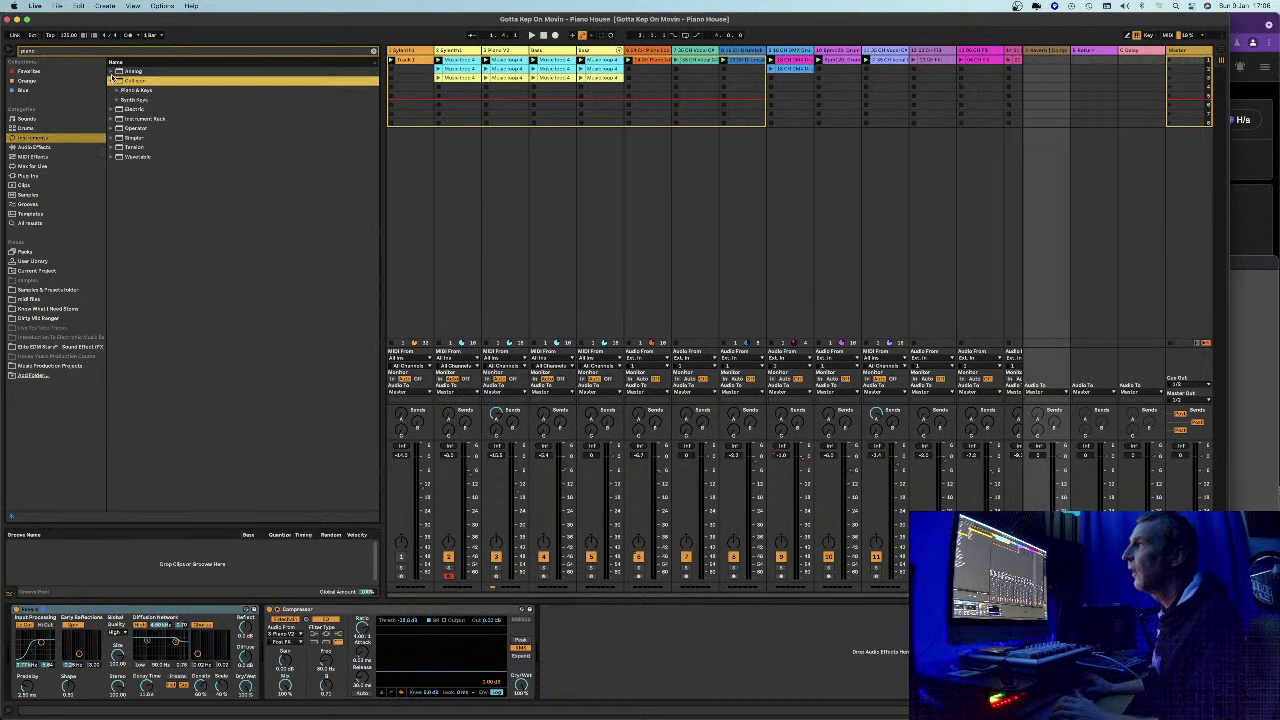
pyautogui.click(117, 90)
pyautogui.click(132, 101)
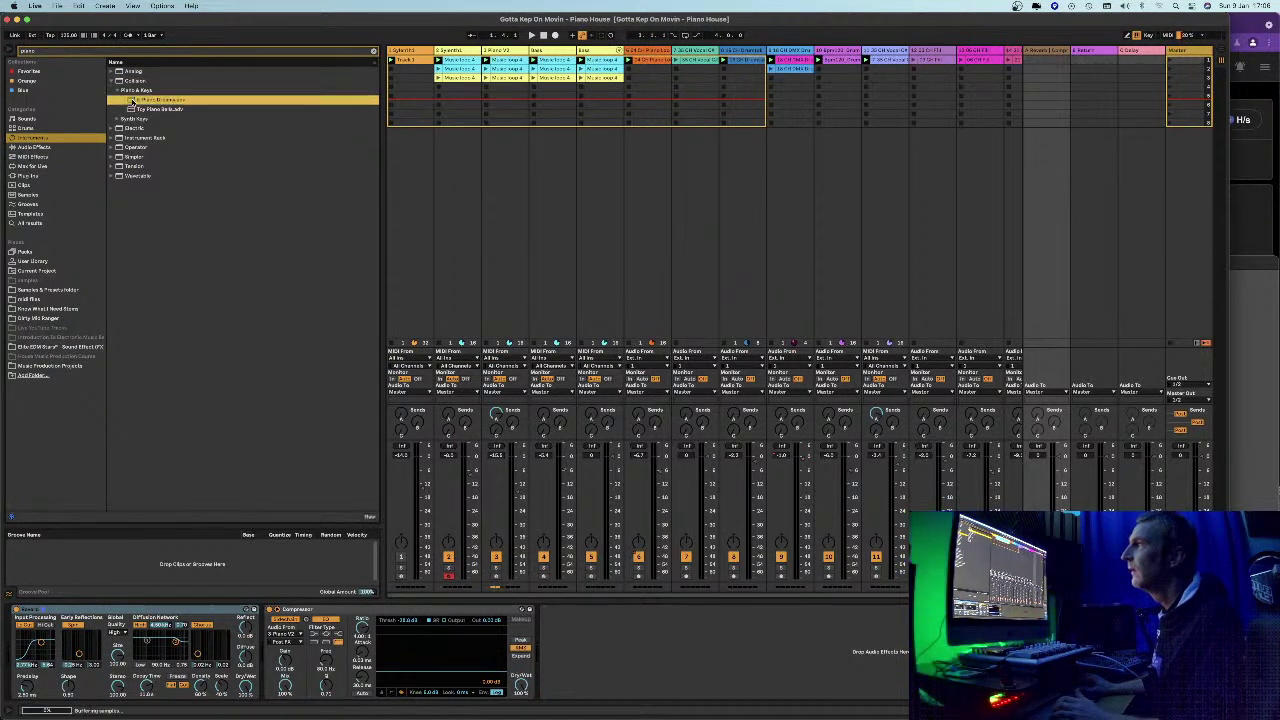
# - Expand the Analog instrument's Piano & Keys folder and preview the piano preset inside it
pyautogui.click(111, 72)
pyautogui.click(119, 81)
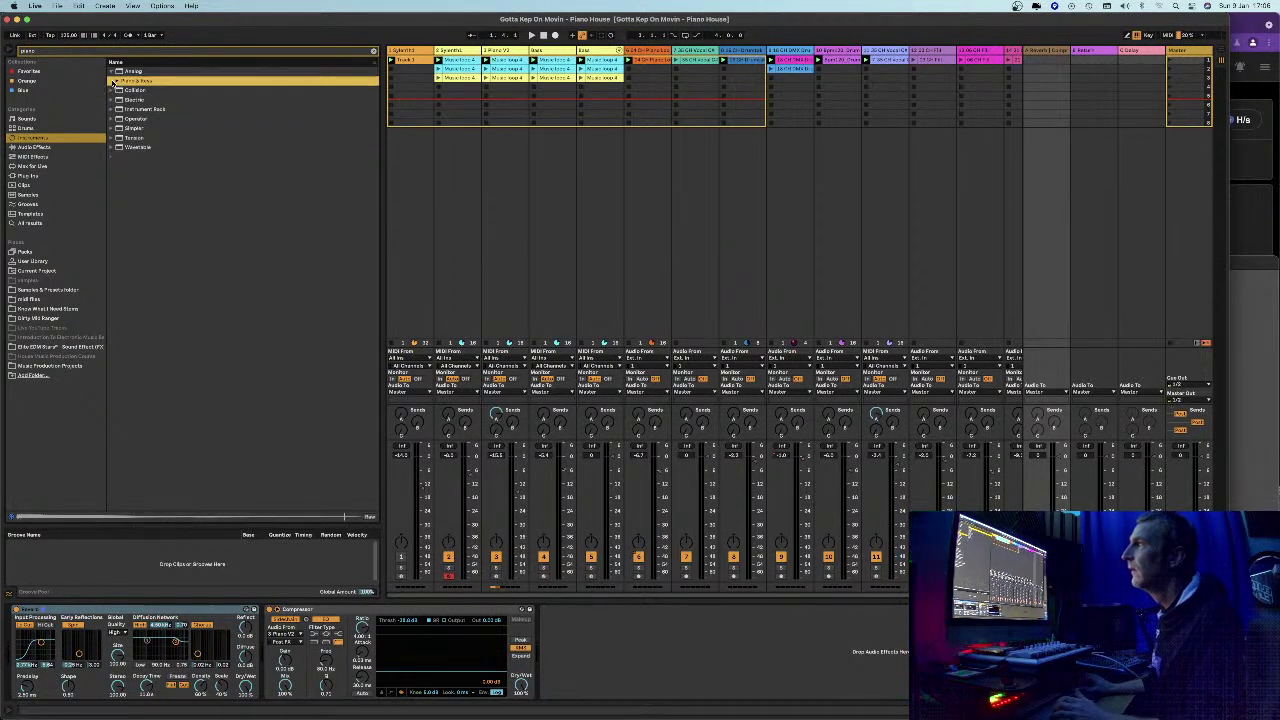
pyautogui.click(136, 91)
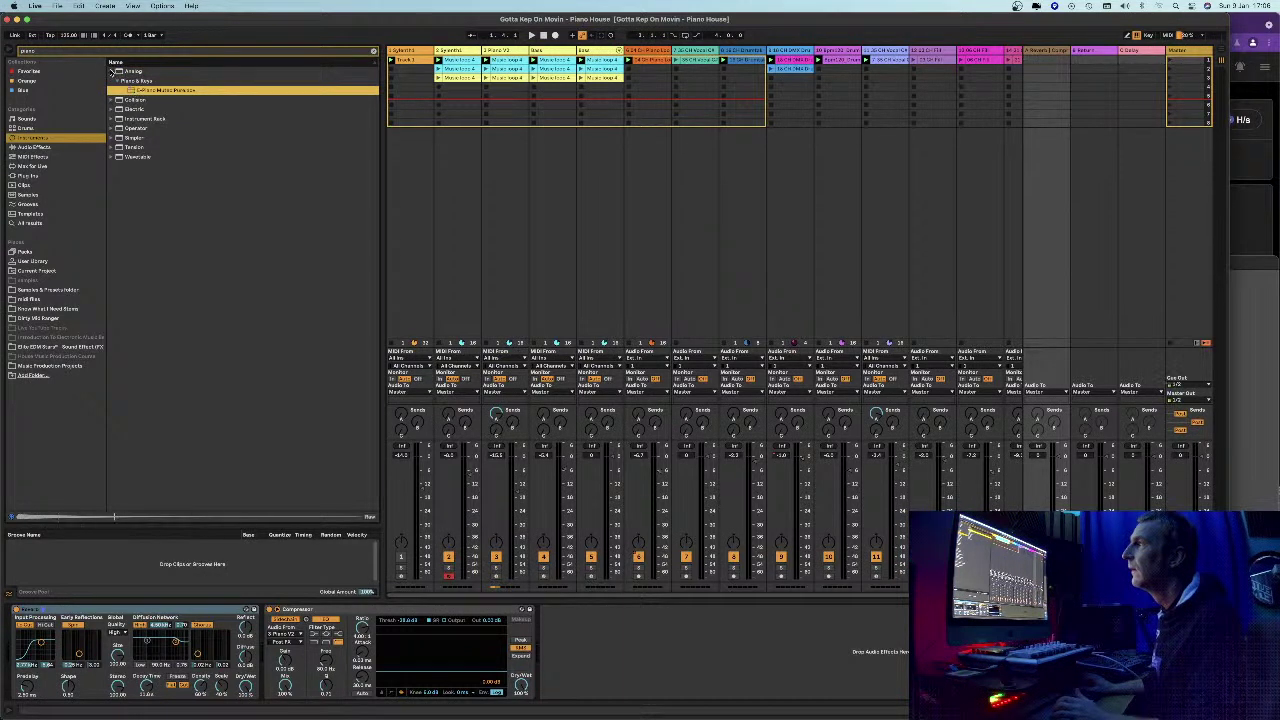
# - Collapse the Analog presets and expand the Operator instrument's Piano & Keys folder to examine its piano presets
pyautogui.click(112, 72)
pyautogui.click(112, 109)
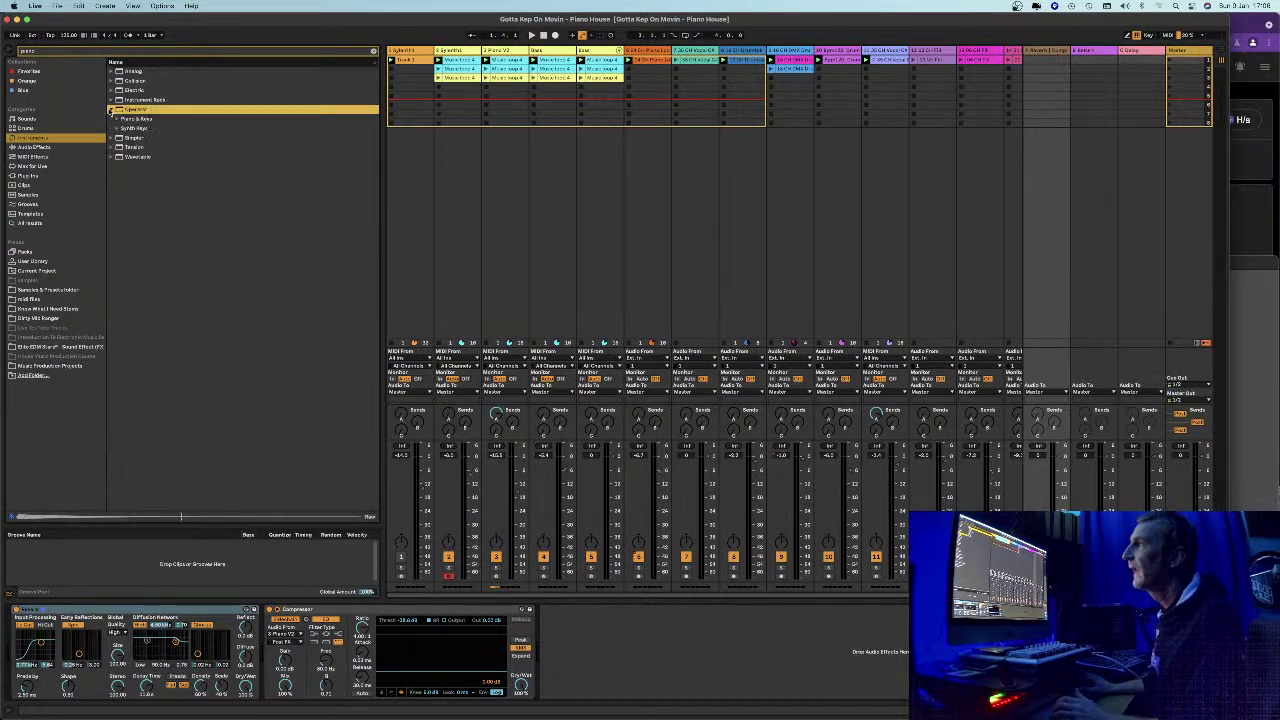
pyautogui.click(118, 119)
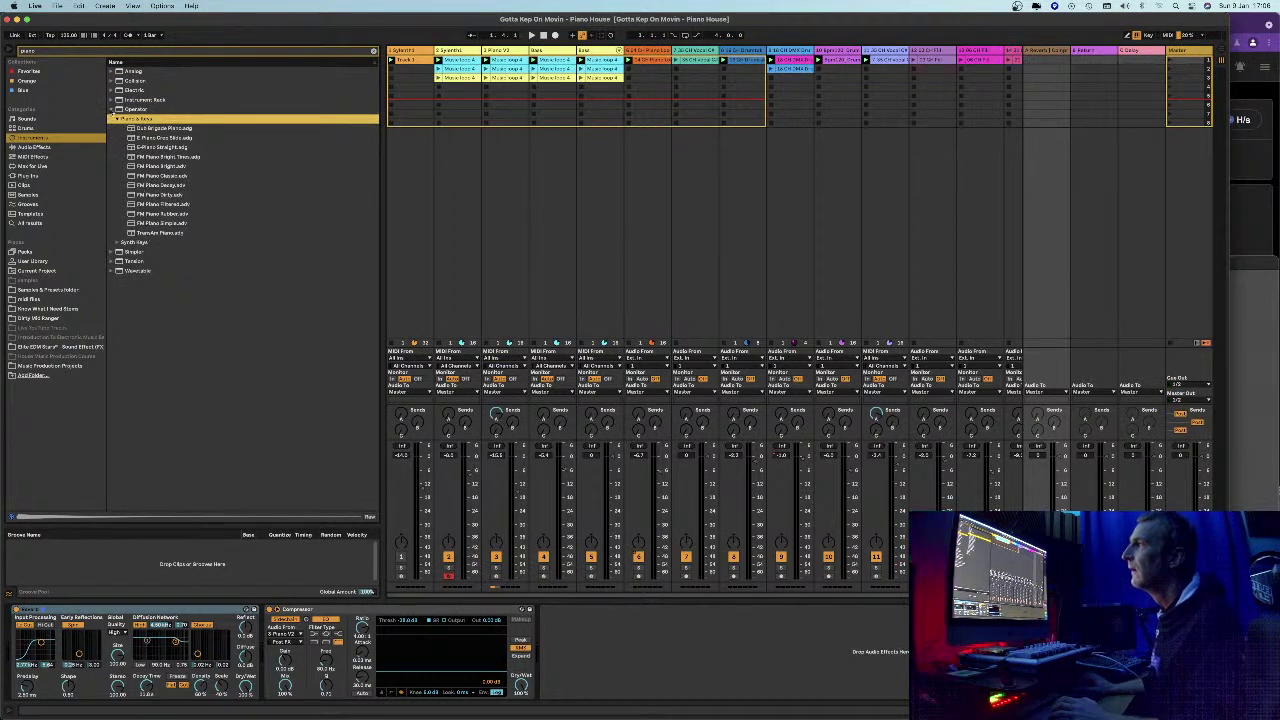
# - Expand the Simpler instrument's Piano & Keys folder and preview the Grand Piano and Grand Piano Single Sample presets
pyautogui.click(112, 110)
pyautogui.click(112, 119)
pyautogui.click(117, 138)
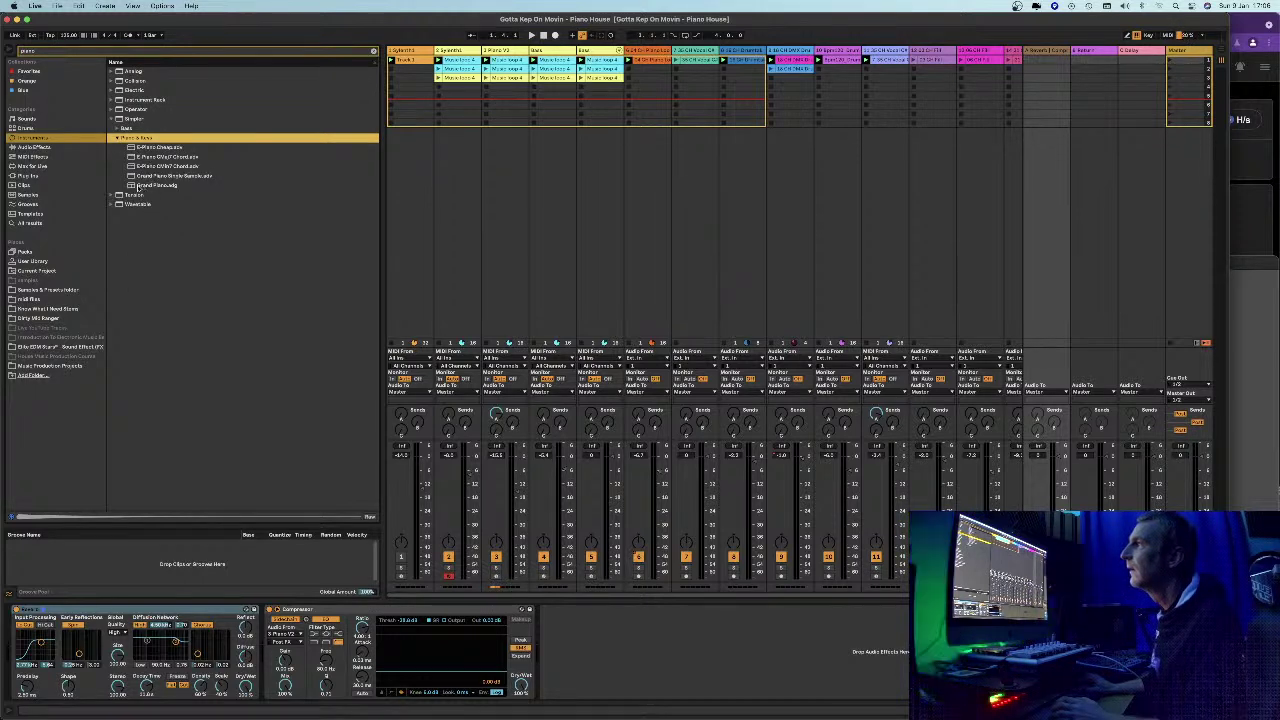
pyautogui.click(136, 187)
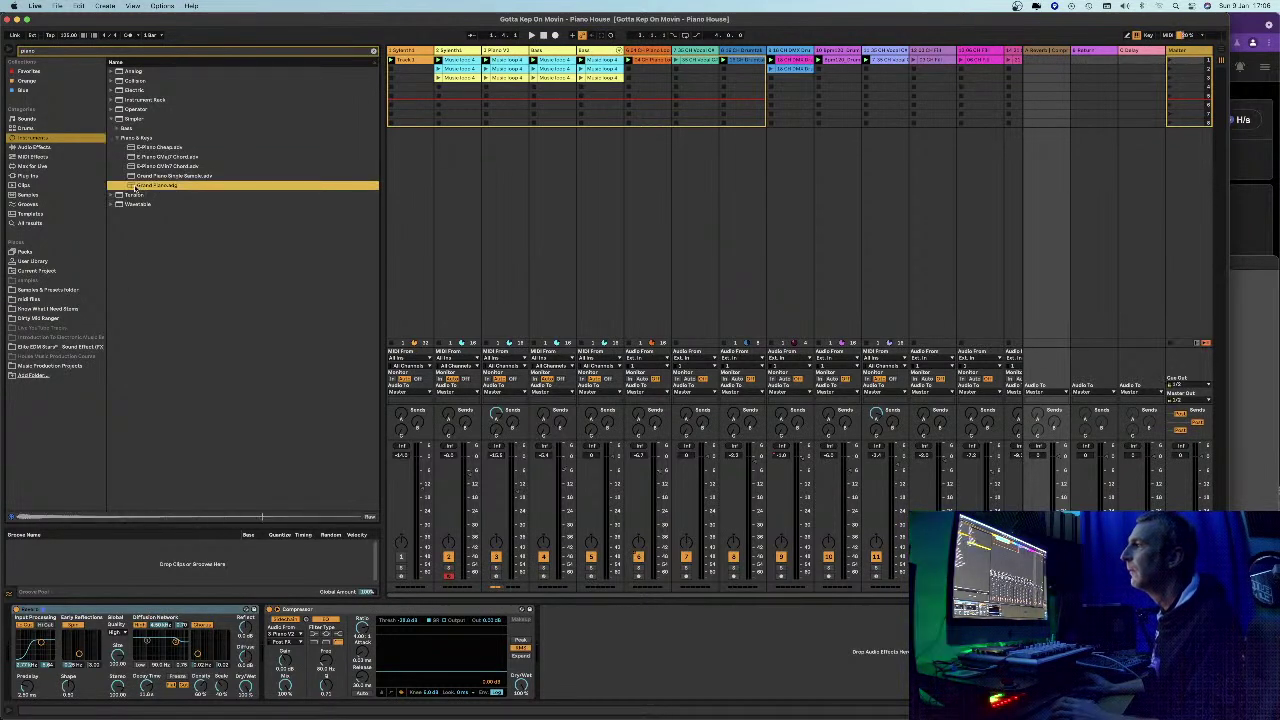
pyautogui.click(160, 176)
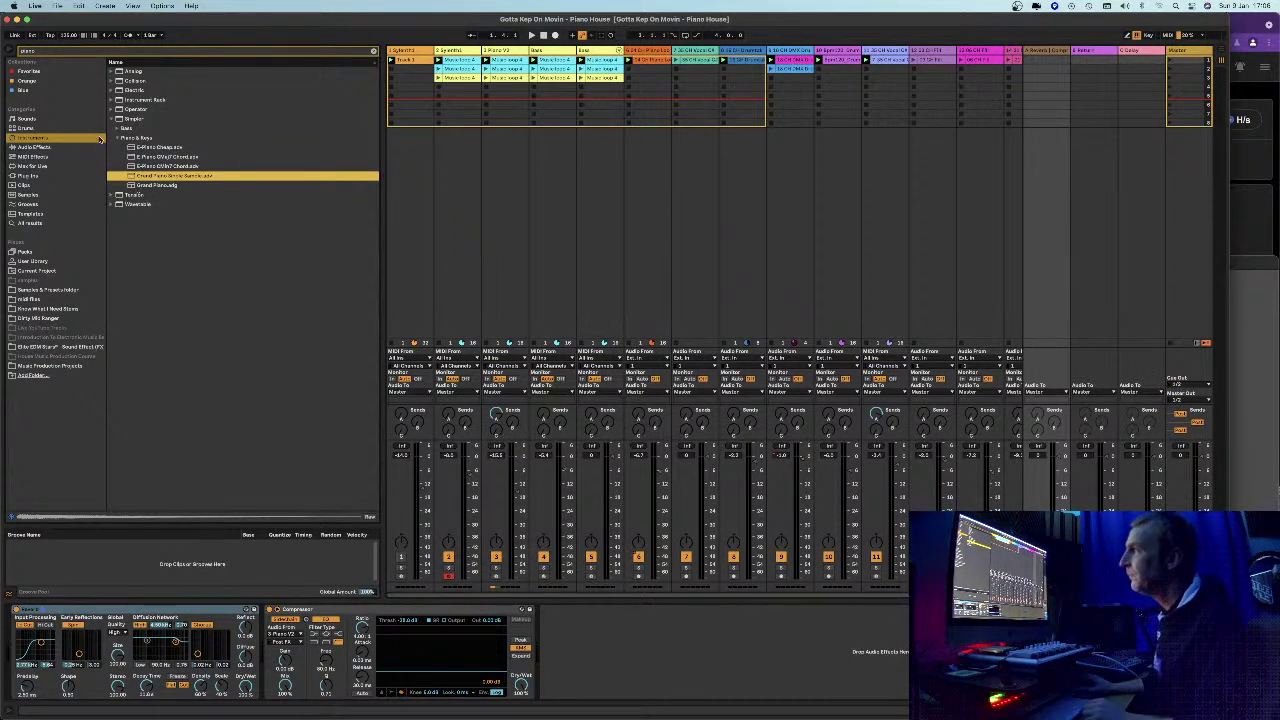
# - Clear the browser search, select the Piano V2 track and open its Piano V plug-in window over the session
pyautogui.click(374, 51)
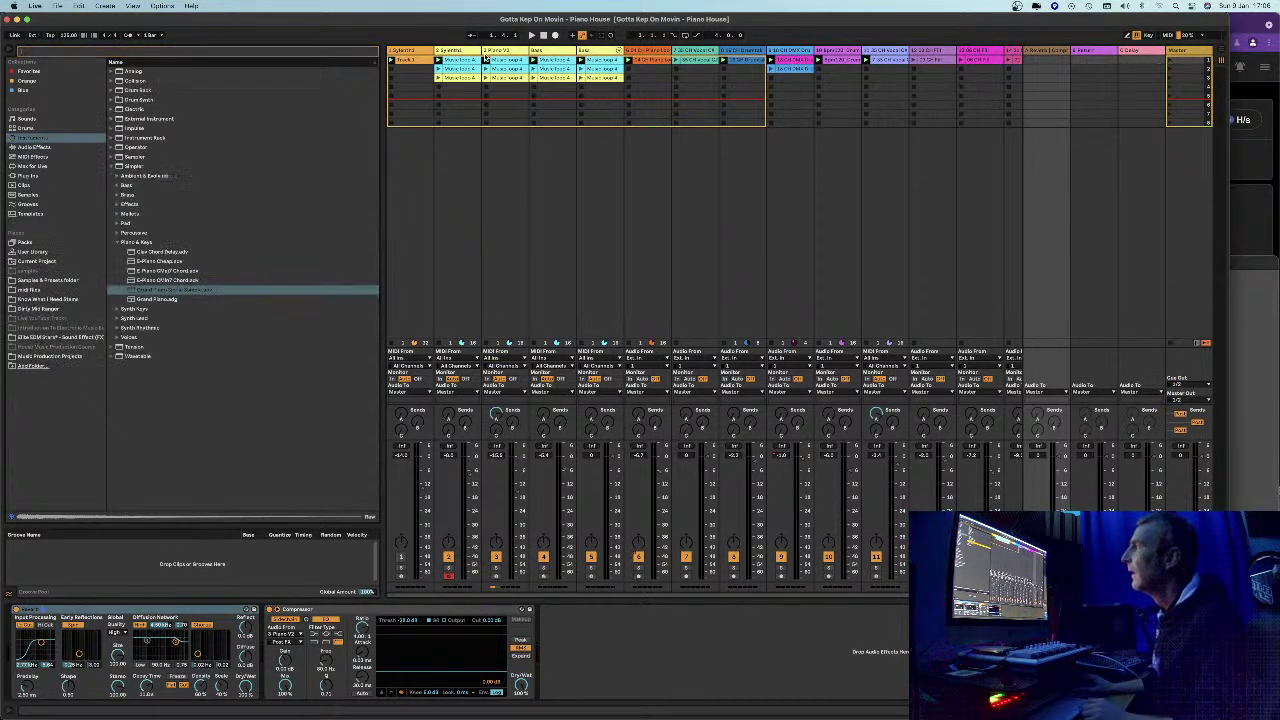
pyautogui.click(498, 51)
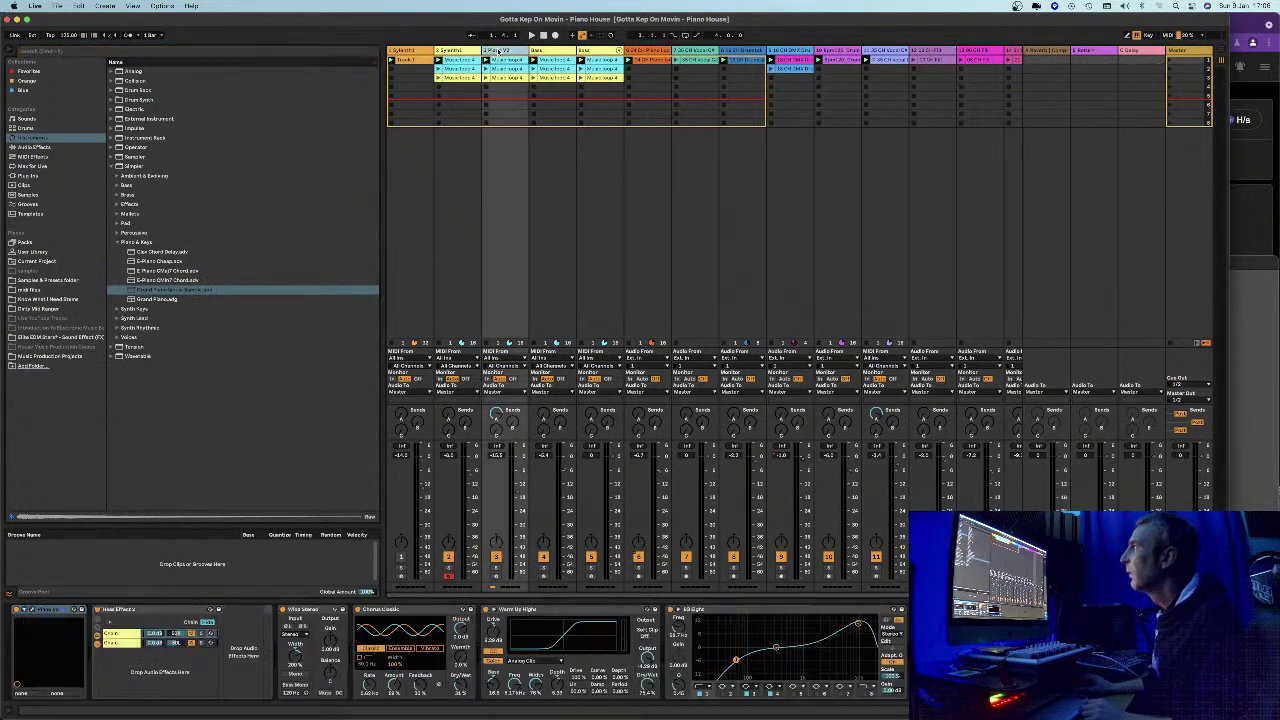
pyautogui.click(33, 612)
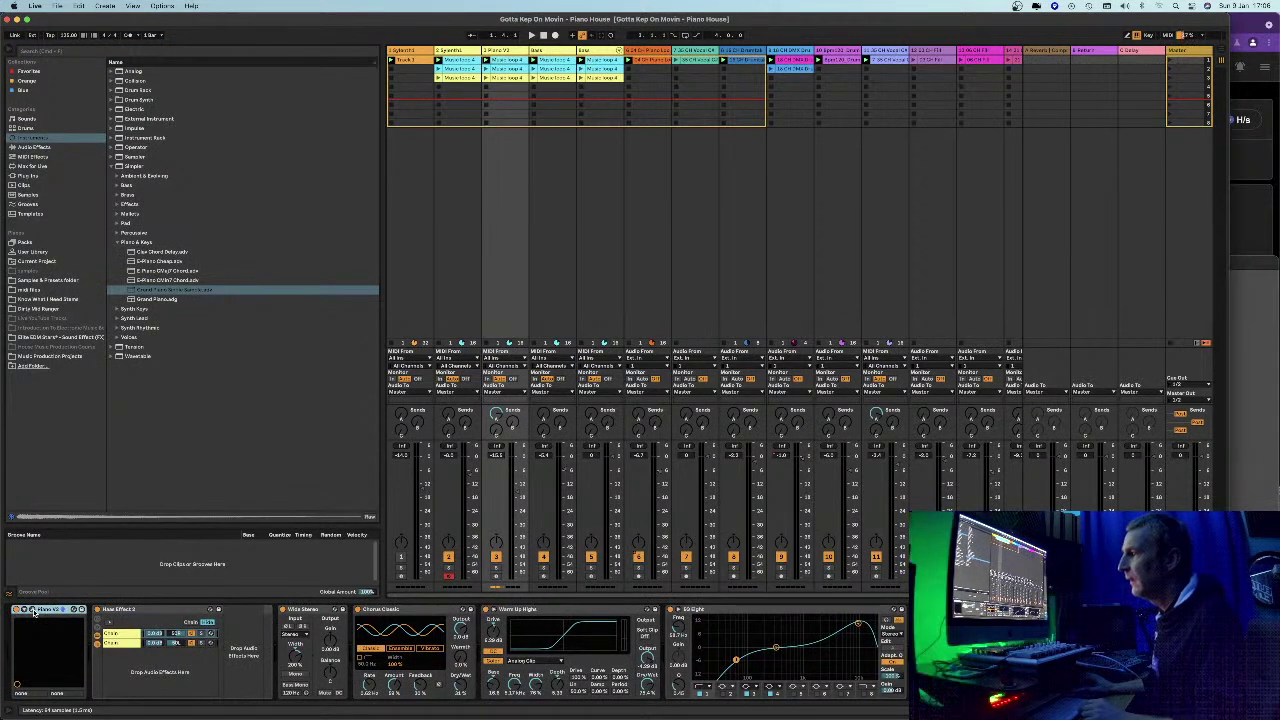
pyautogui.moveTo(898, 137); pyautogui.dragTo(618, 132)
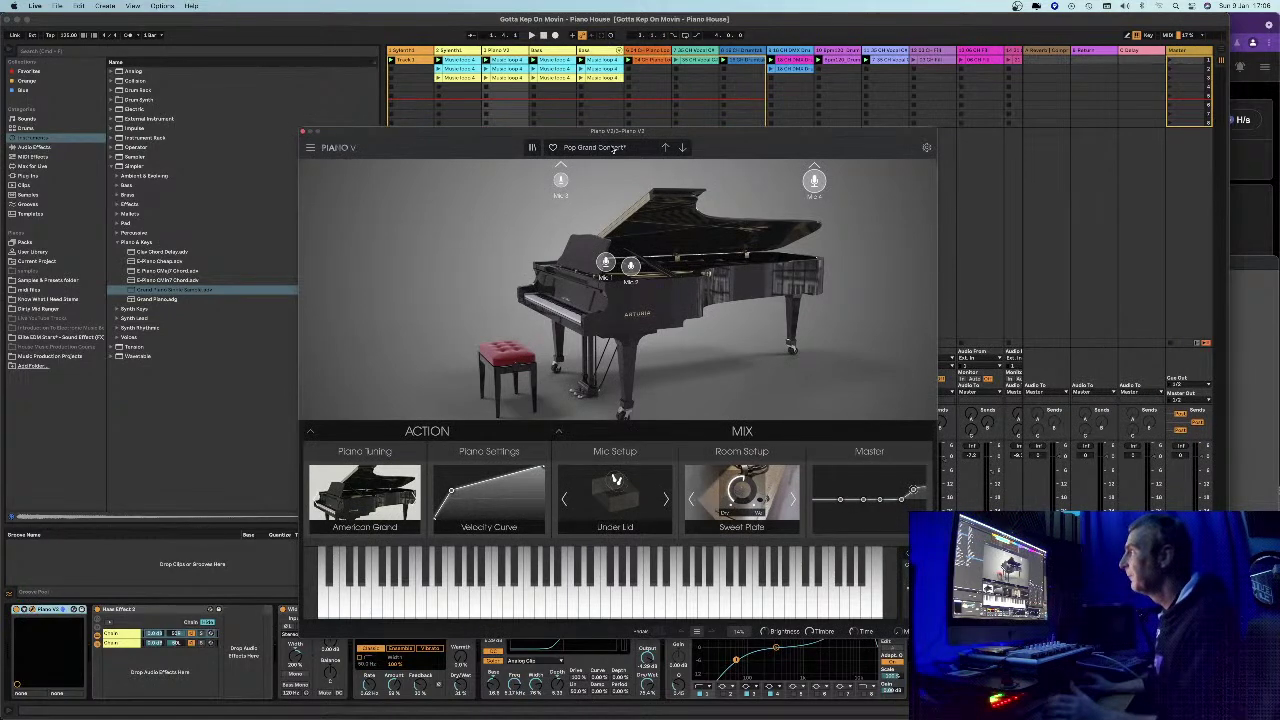
# - Move the Live window aside, switch to the Pages guide and review its piano patch recommendations under Step 1
pyautogui.moveTo(231, 18); pyautogui.dragTo(345, 18)
pyautogui.moveTo(748, 718)
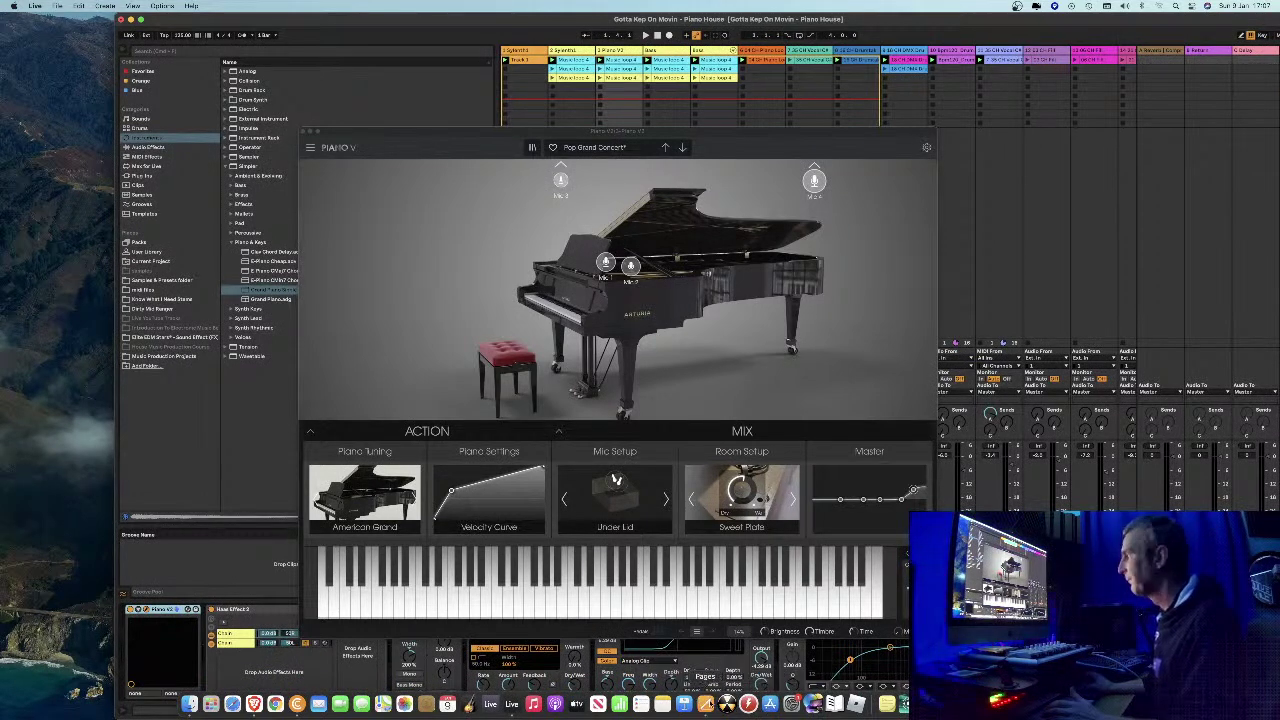
pyautogui.click(710, 704)
pyautogui.moveTo(576, 15); pyautogui.dragTo(270, 14)
pyautogui.scroll(-2, 308, 477)
pyautogui.scroll(2, 308, 475)
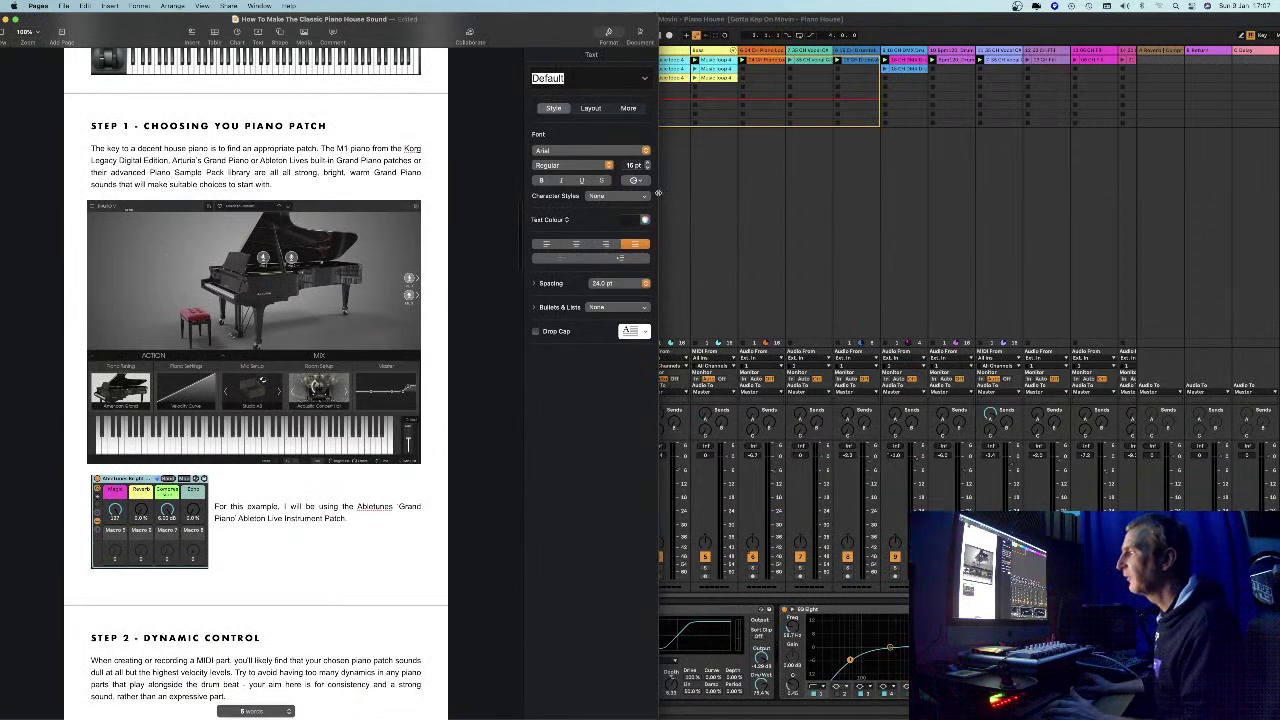
# - Return to Ableton Live and examine Piano V's preset list around Pop Grand Concert
pyautogui.click(729, 22)
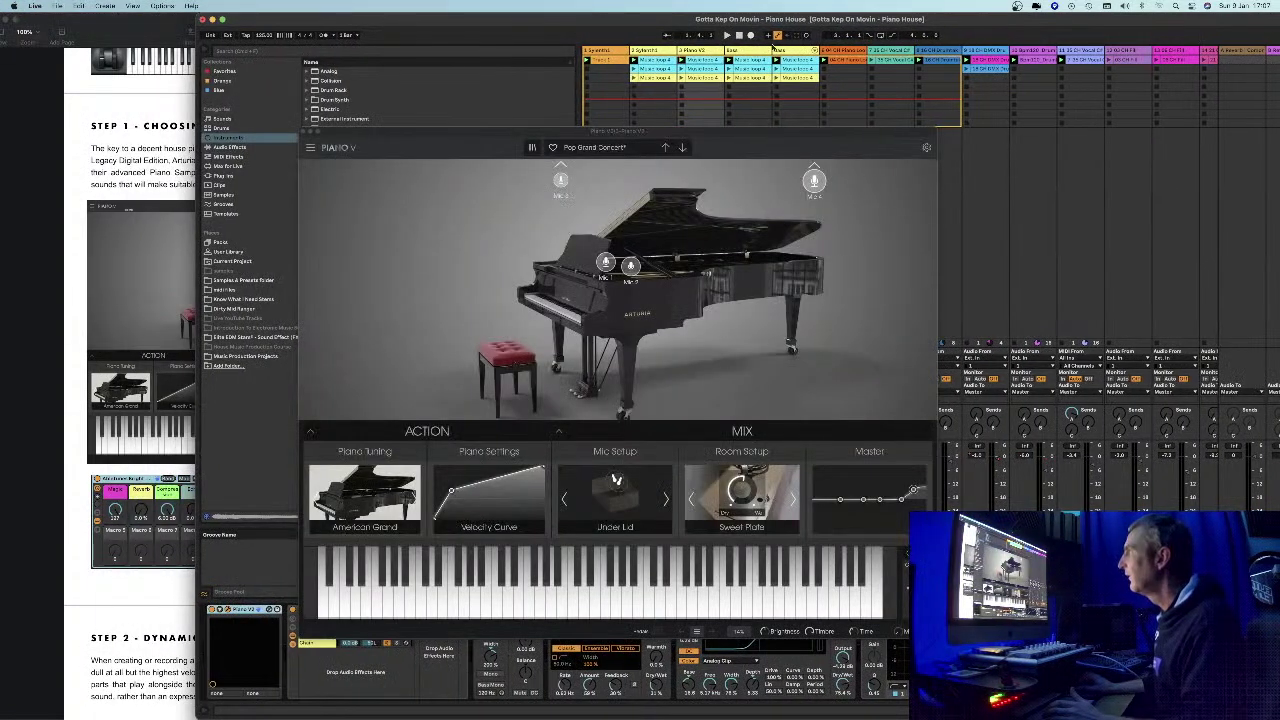
pyautogui.click(594, 147)
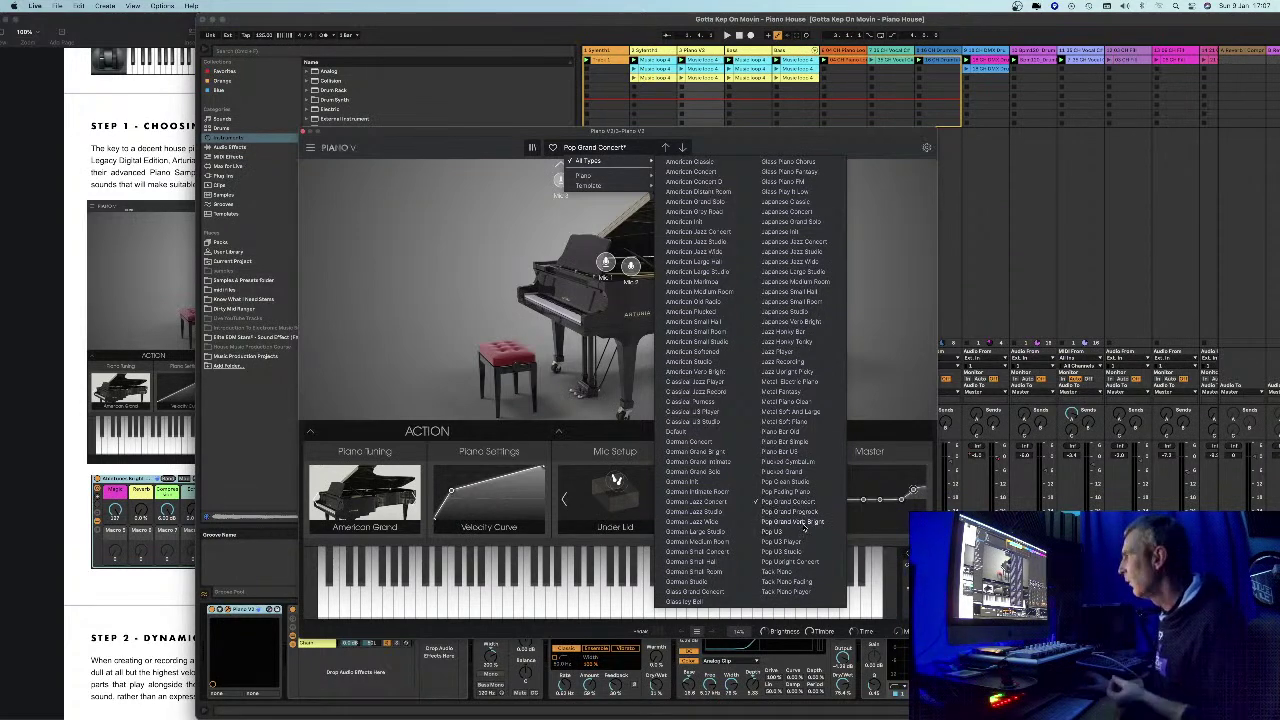
pyautogui.moveTo(365, 133); pyautogui.dragTo(540, 123)
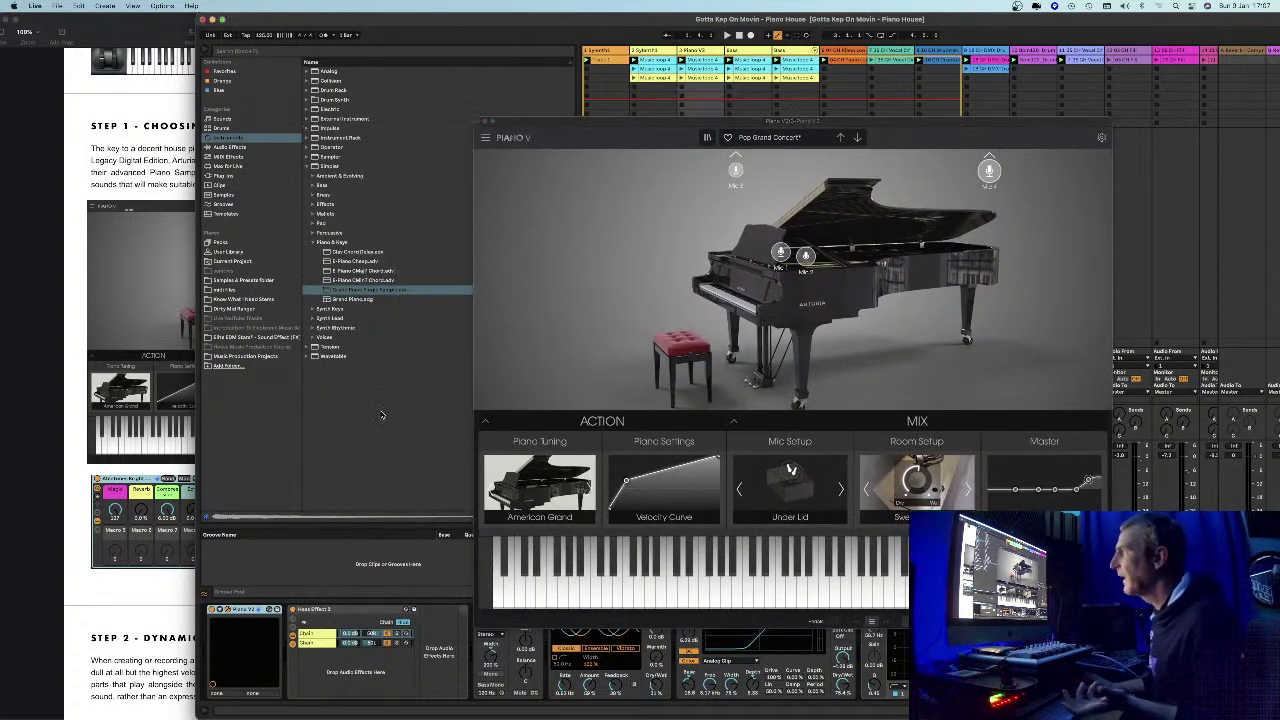
# - Try out the Pop Grand Concert patch and move the Piano V window clear of the session tracks
pyautogui.click(415, 391)
pyautogui.click(520, 122)
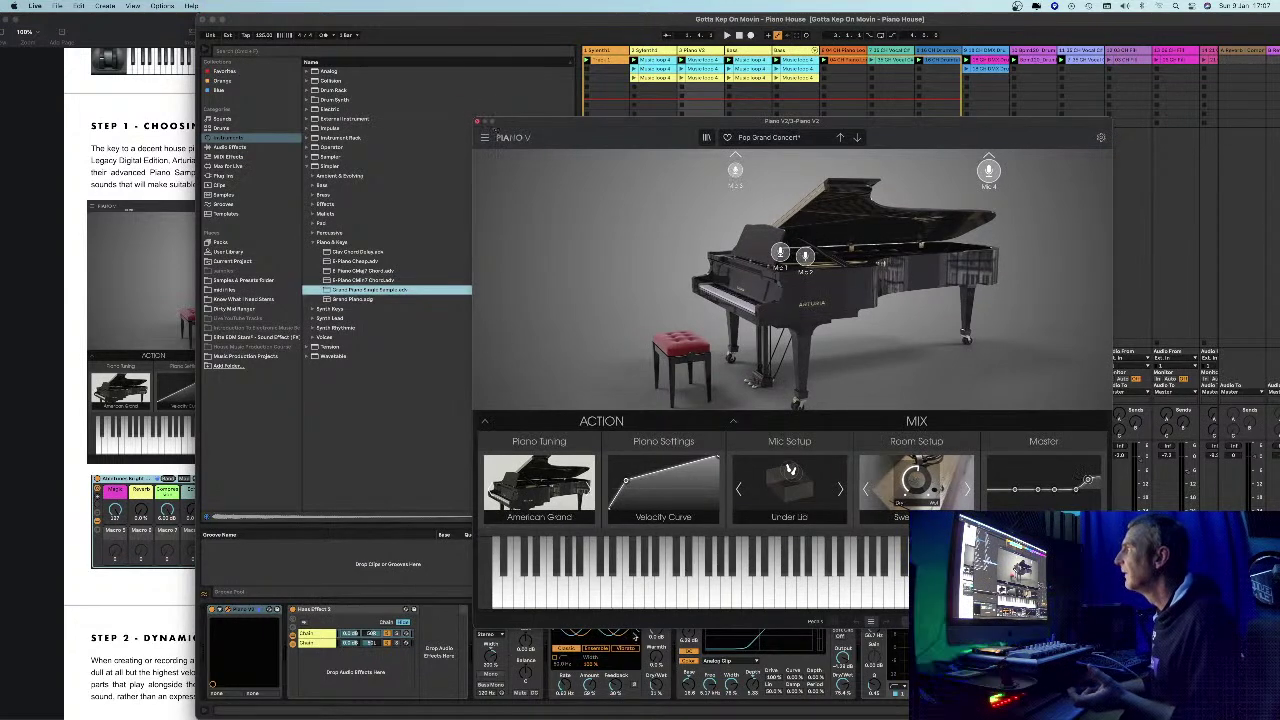
pyautogui.click(662, 591)
pyautogui.click(671, 591)
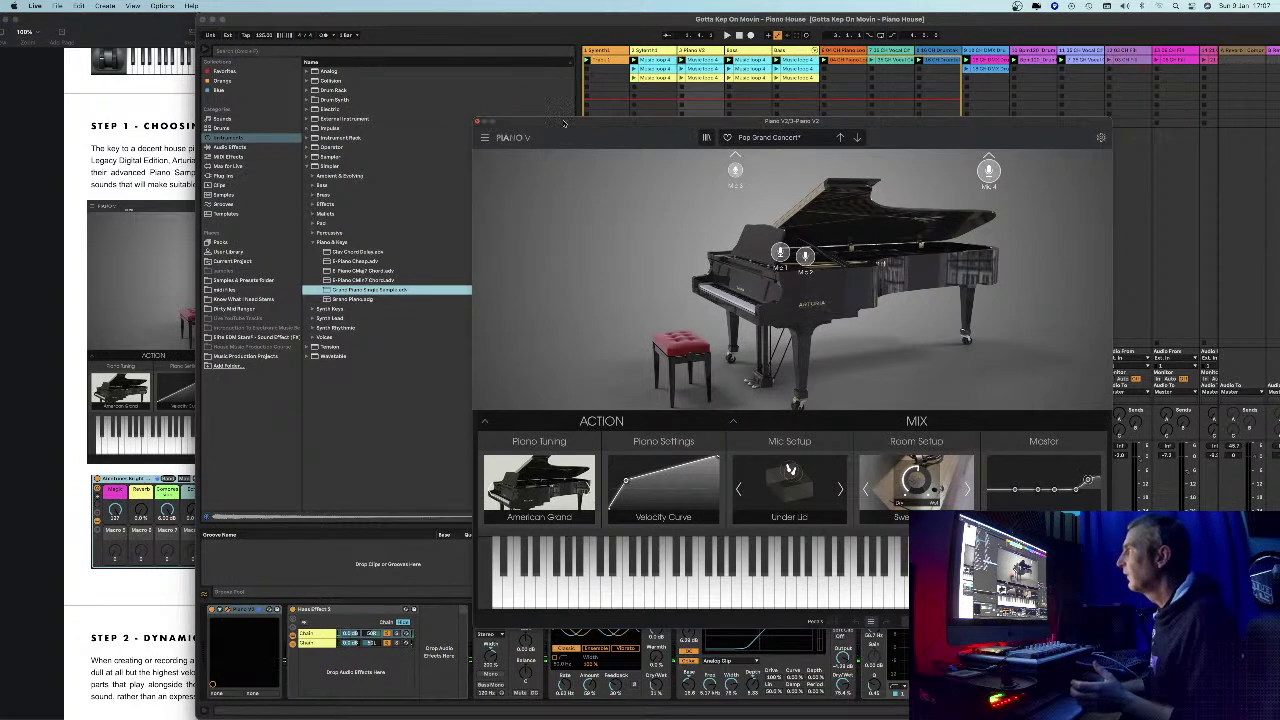
pyautogui.moveTo(565, 123); pyautogui.dragTo(772, 59)
pyautogui.click(345, 611)
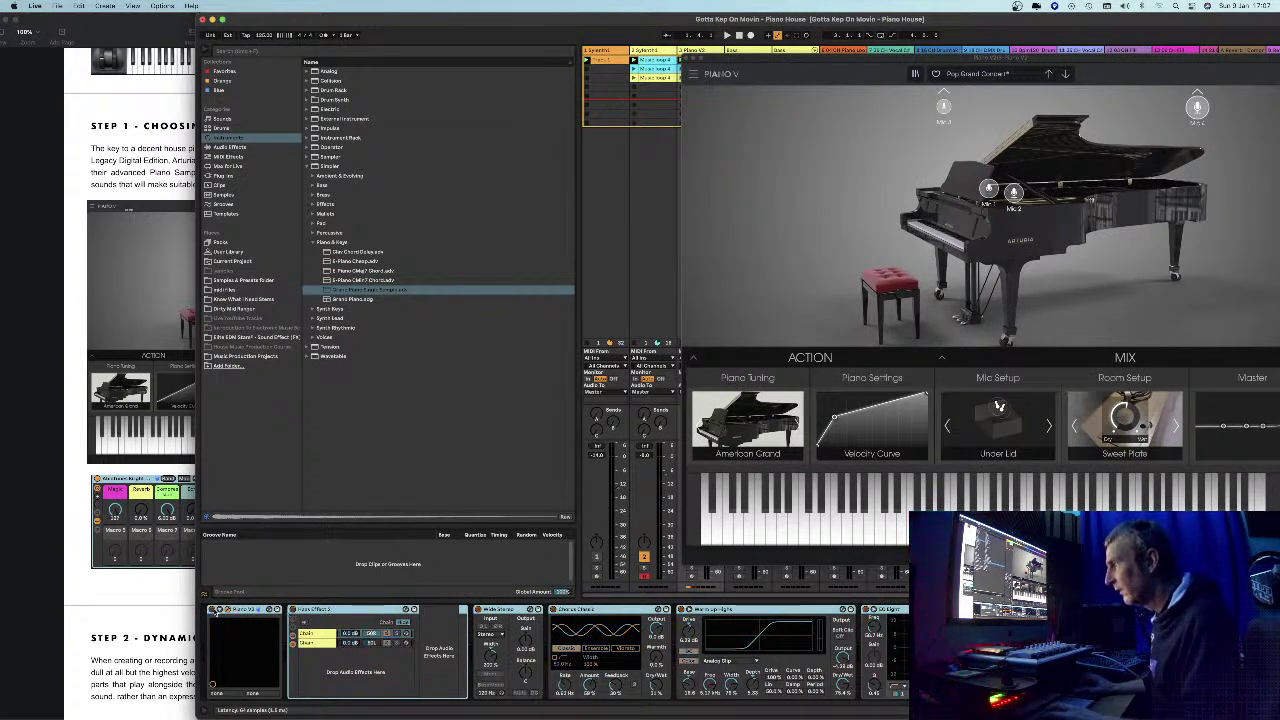
pyautogui.click(233, 647)
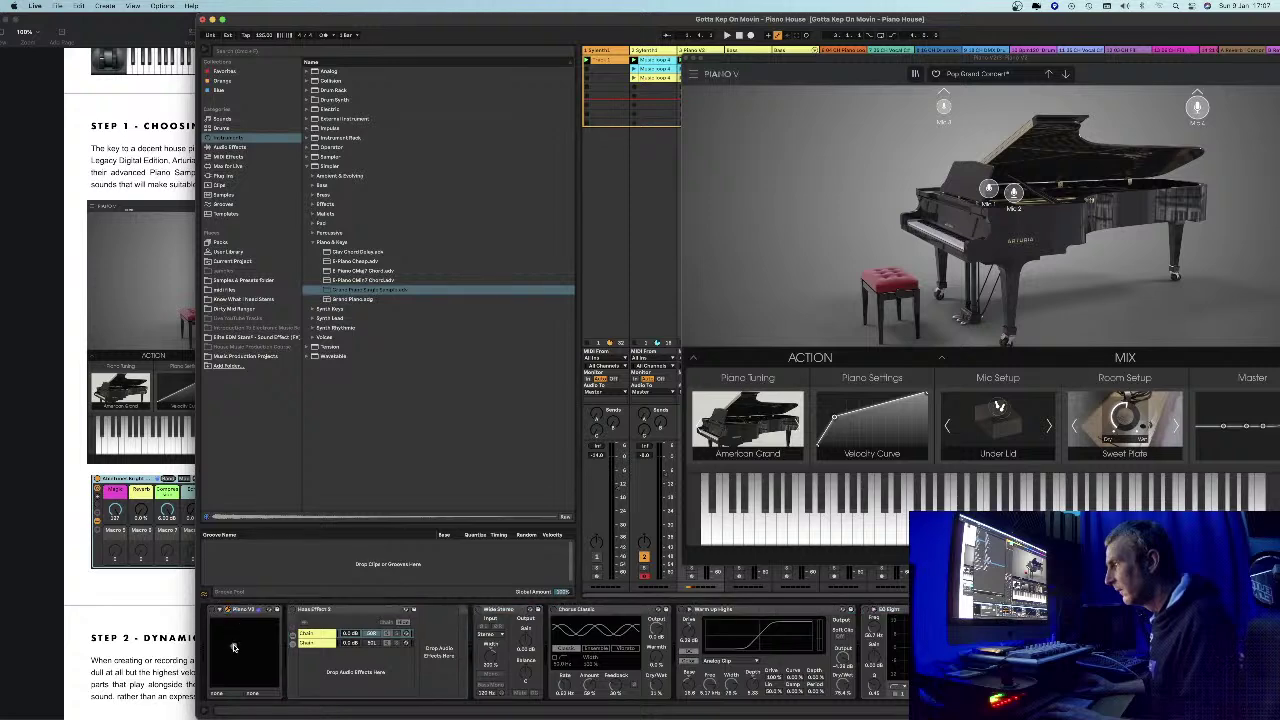
pyautogui.moveTo(828, 60); pyautogui.dragTo(524, 71)
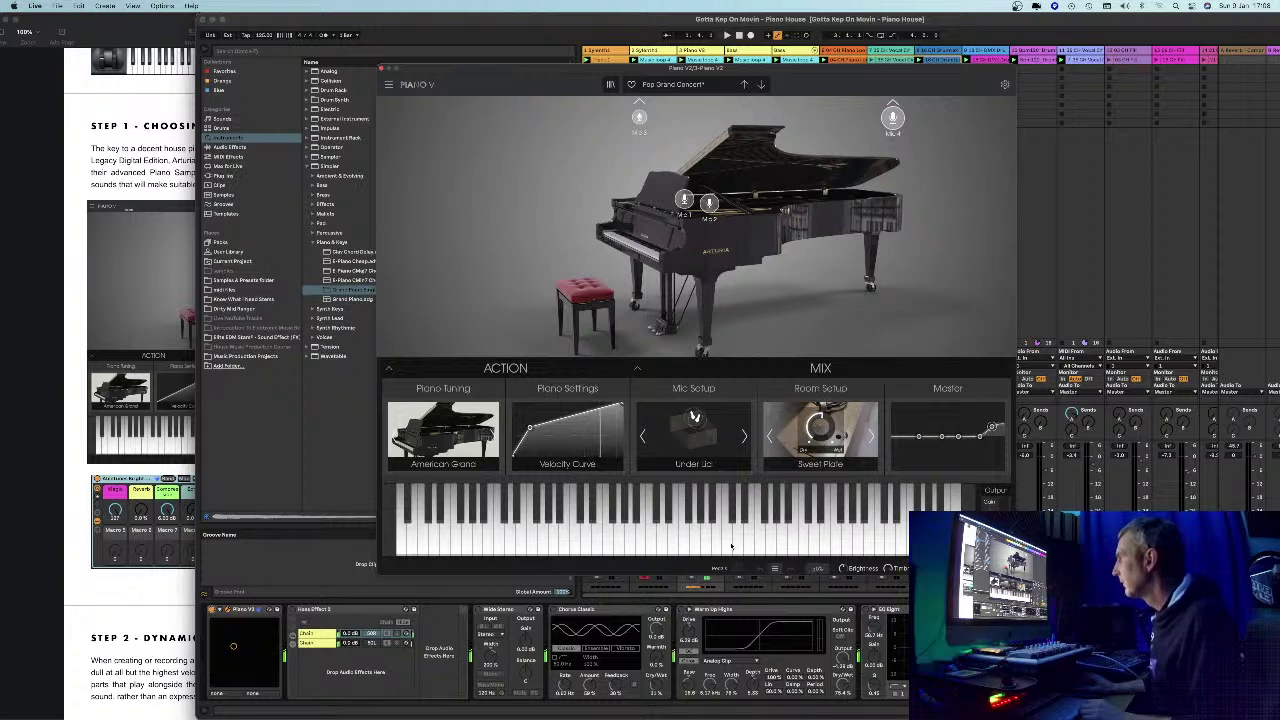
pyautogui.moveTo(569, 75); pyautogui.dragTo(160, 83)
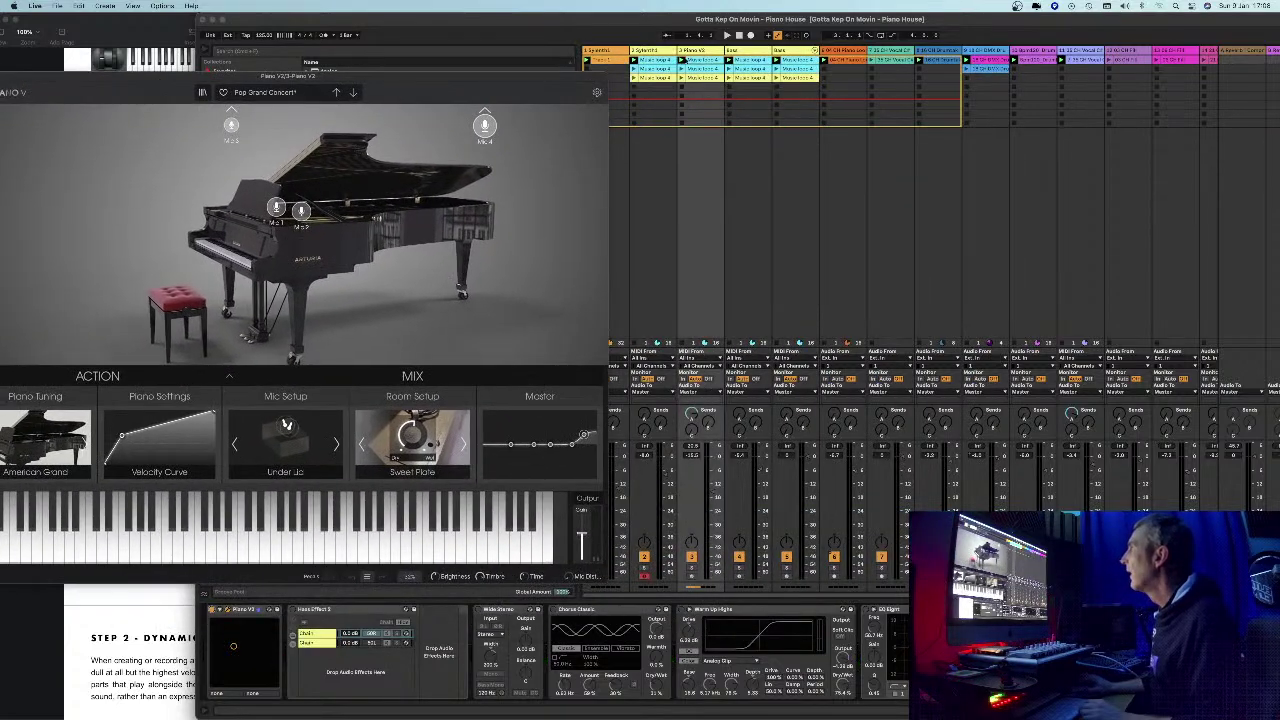
# - Open the Piano V2 track's first clip in the note editor and play it back with the track soloed
pyautogui.click(697, 53)
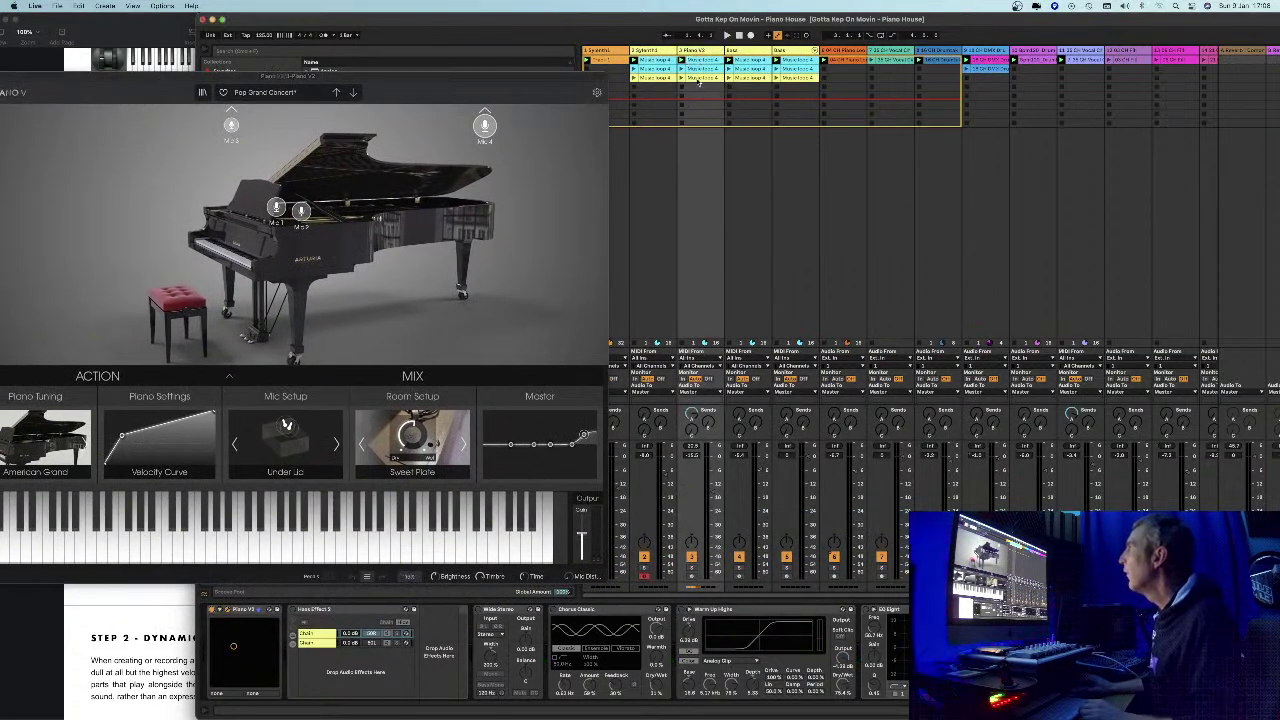
pyautogui.doubleClick(700, 61)
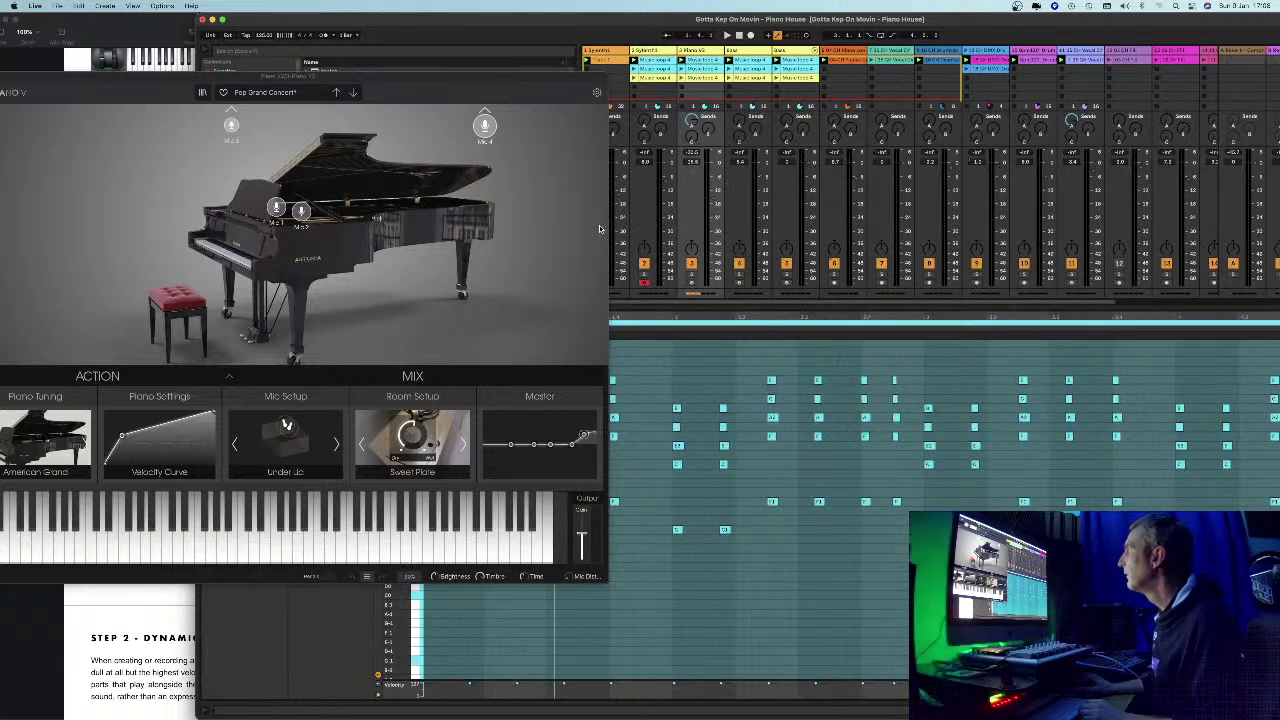
pyautogui.moveTo(508, 76); pyautogui.dragTo(283, 63)
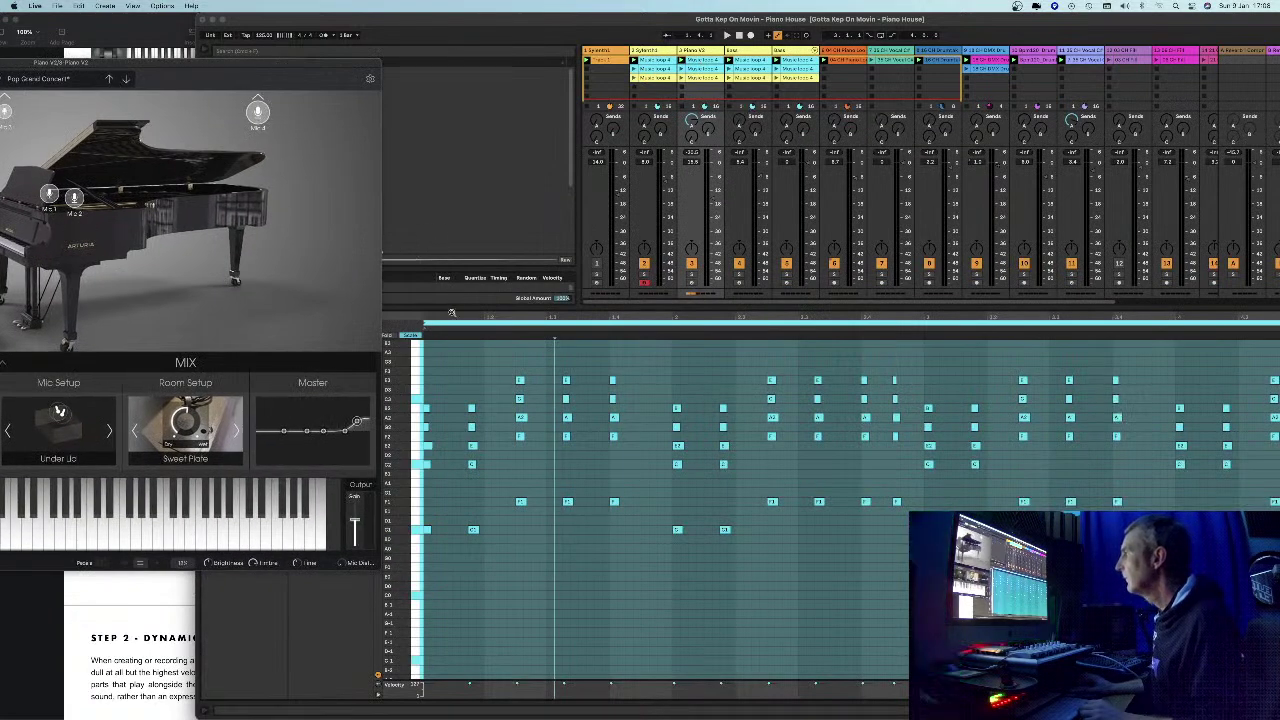
pyautogui.press('space')
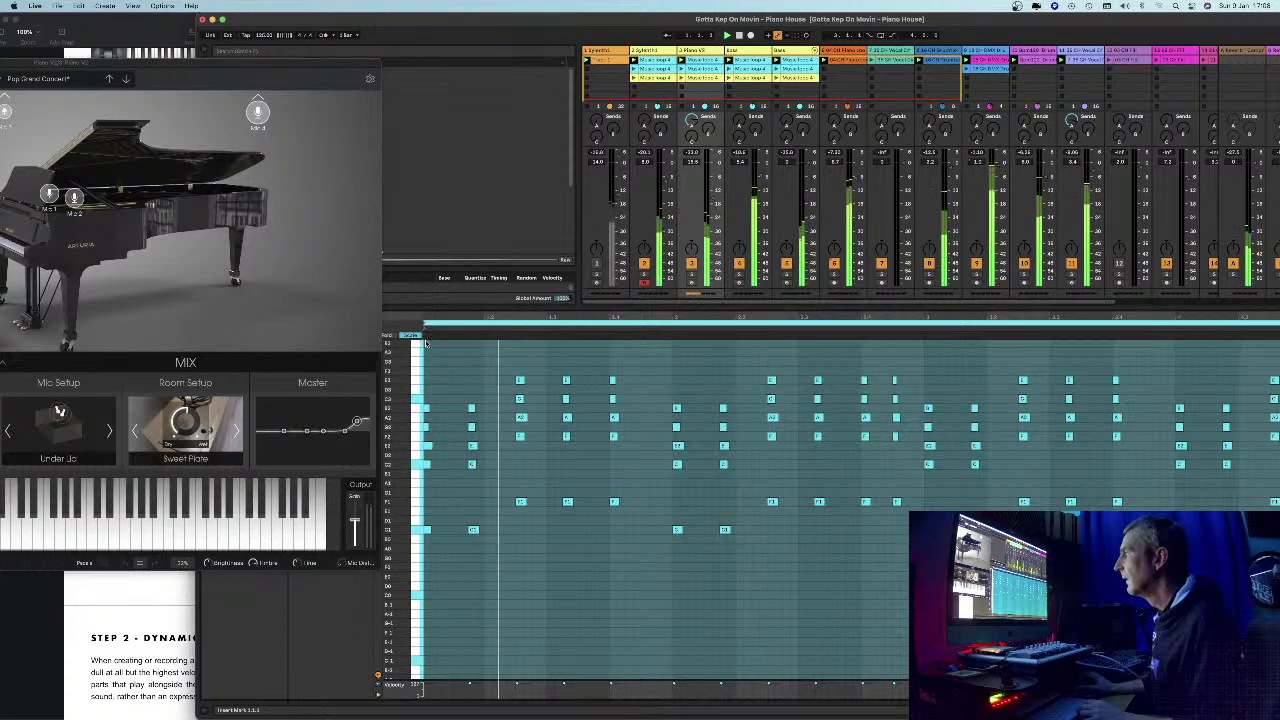
pyautogui.press('space')
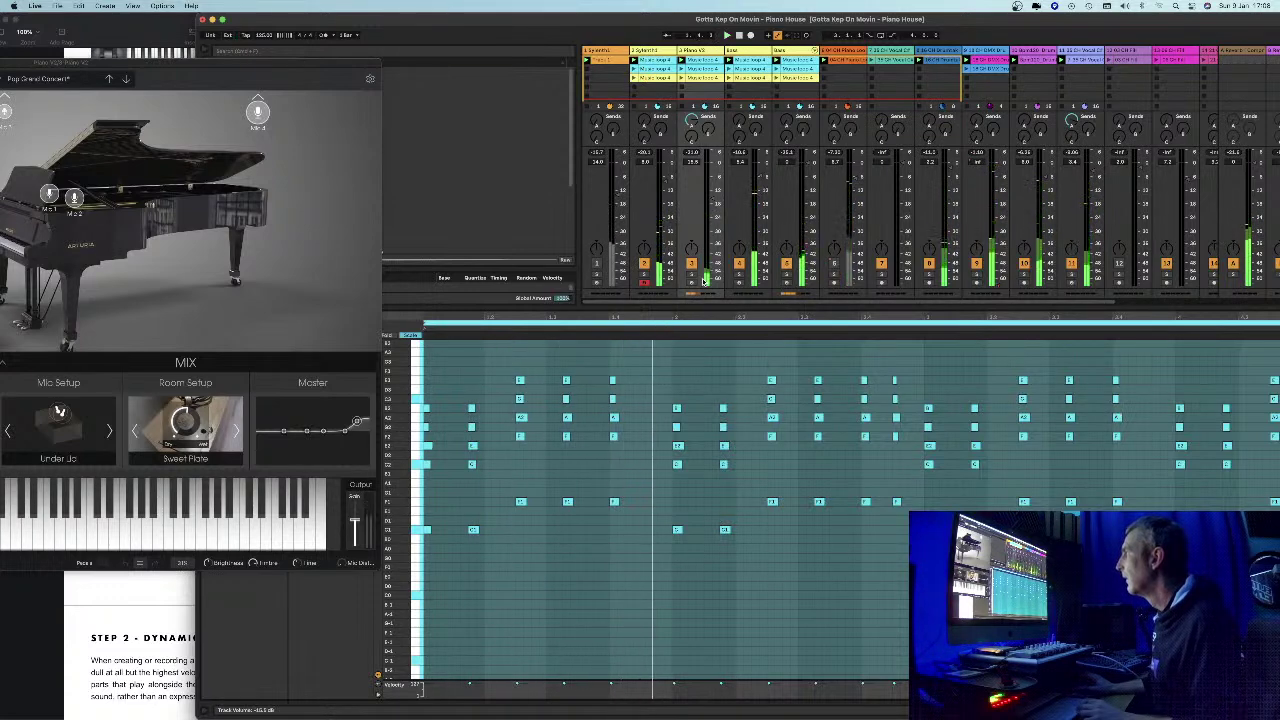
pyautogui.press('space')
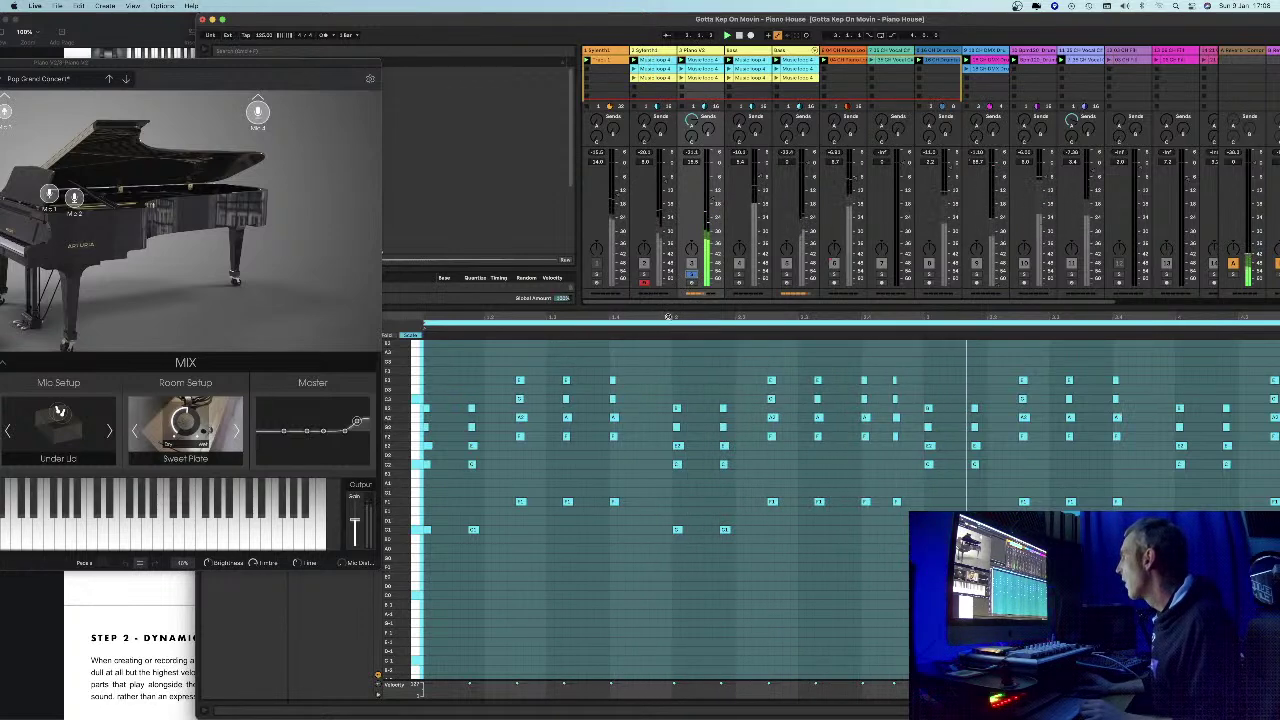
# - Check the guide's Step 1 section again, then uncover the clip's notes by closing the Piano V window
pyautogui.moveTo(185, 69); pyautogui.dragTo(953, 232)
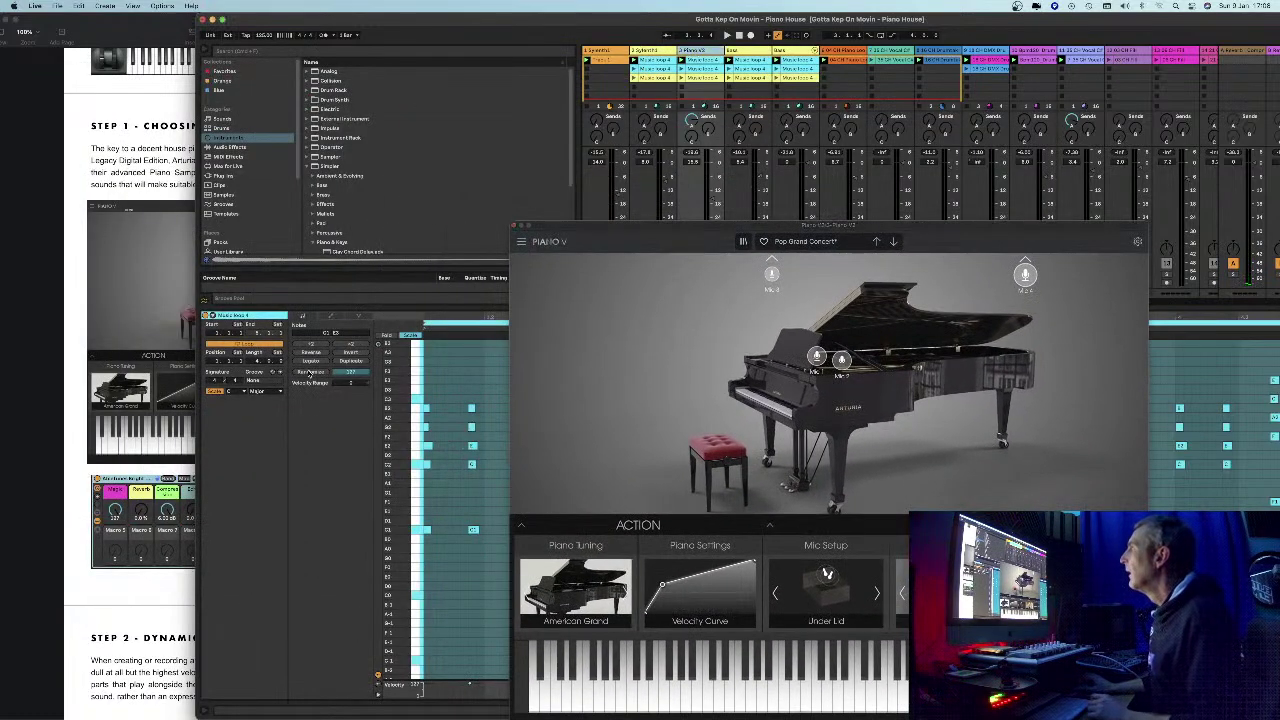
pyautogui.click(160, 234)
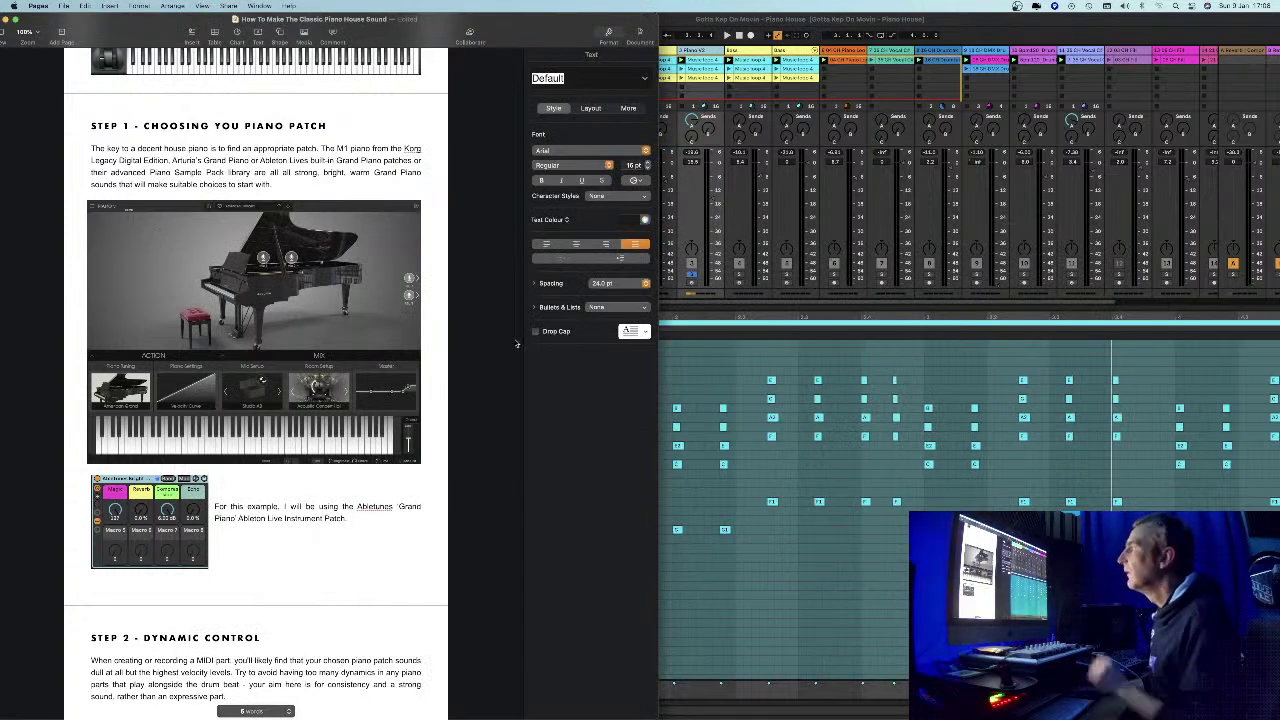
pyautogui.moveTo(710, 17); pyautogui.dragTo(743, 17)
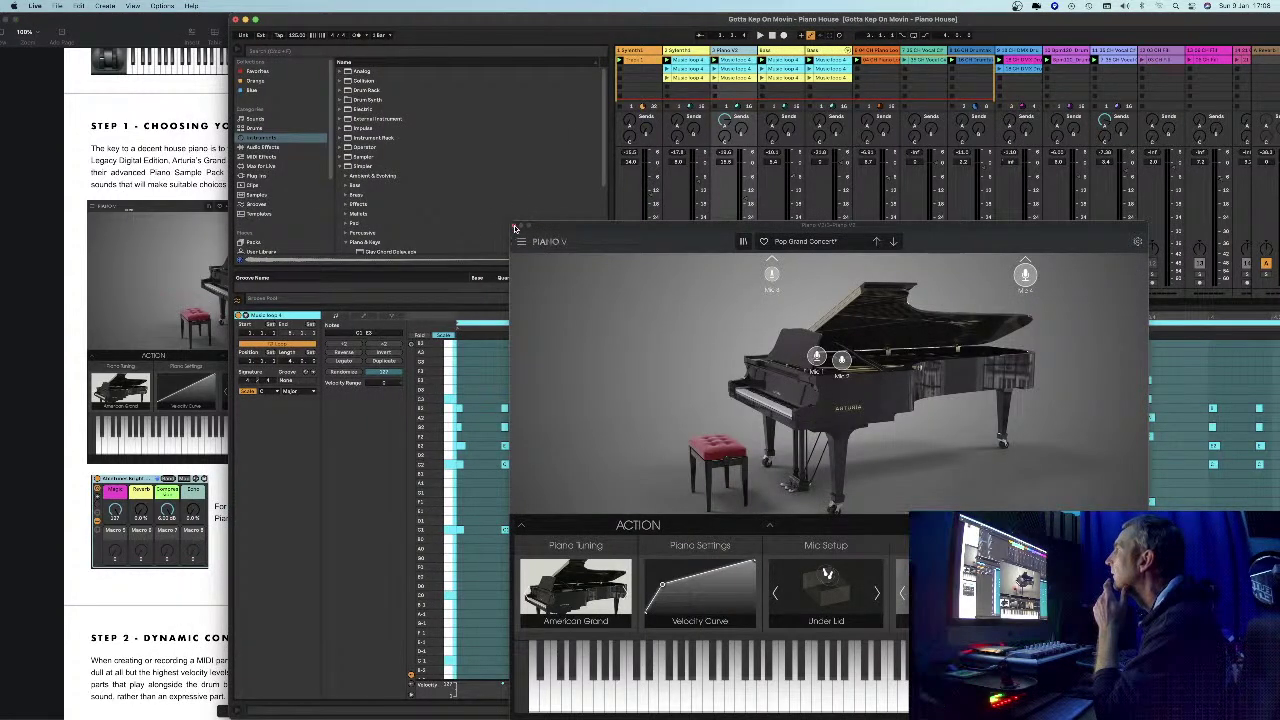
pyautogui.click(518, 228)
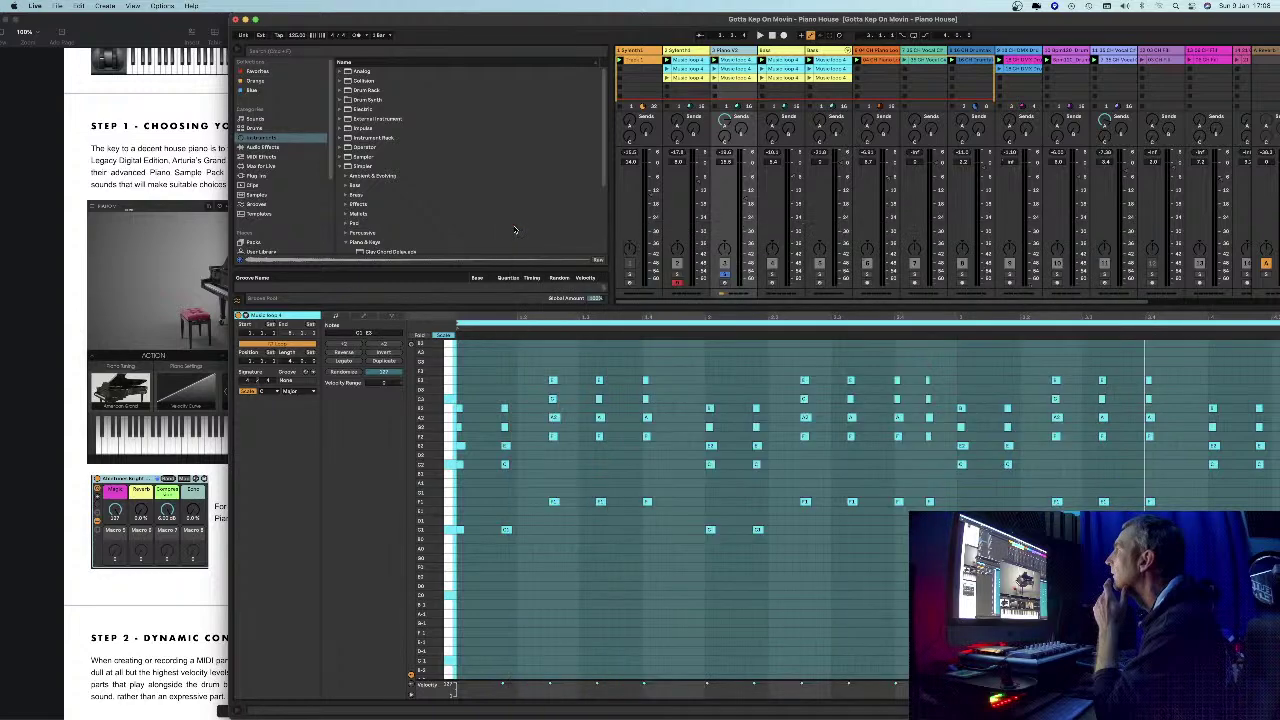
# - Minimize Ableton Live and read the guide's section "Step 2 - Dynamic Control" with its MIDI note picture
pyautogui.click(245, 19)
pyautogui.moveTo(321, 13); pyautogui.dragTo(407, 13)
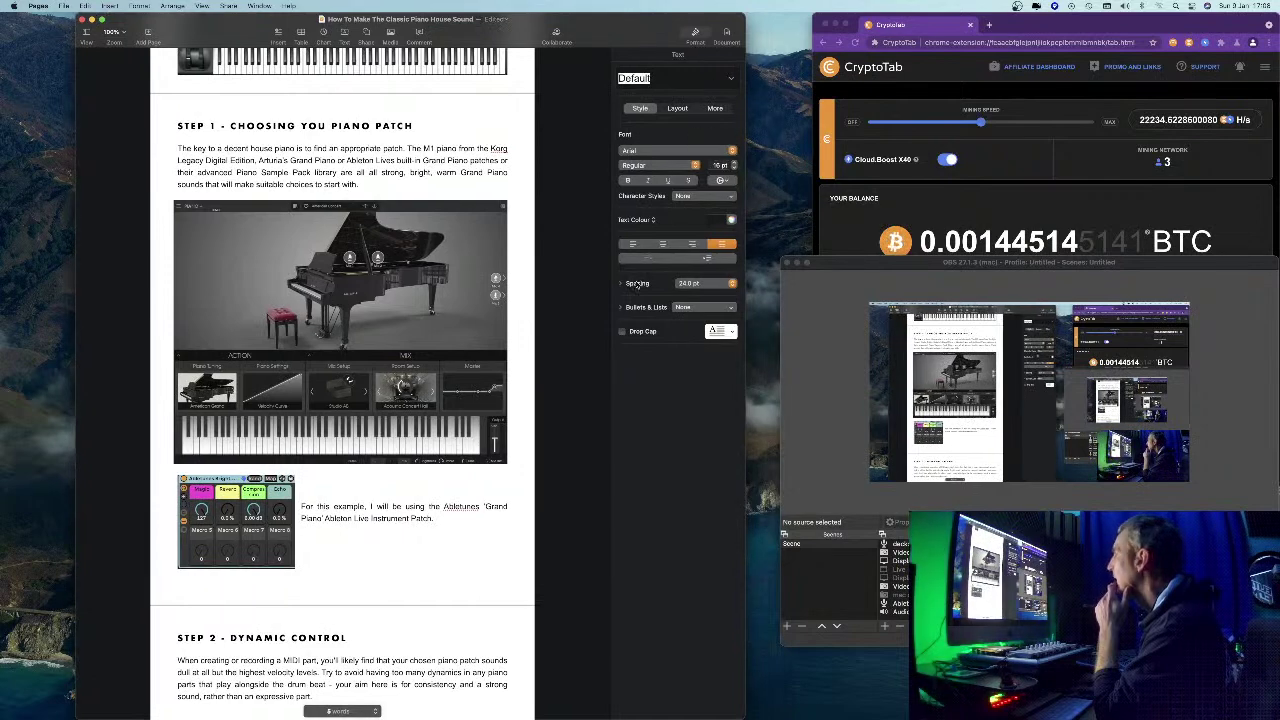
pyautogui.scroll(-6, 320, 373)
pyautogui.scroll(-3, 320, 373)
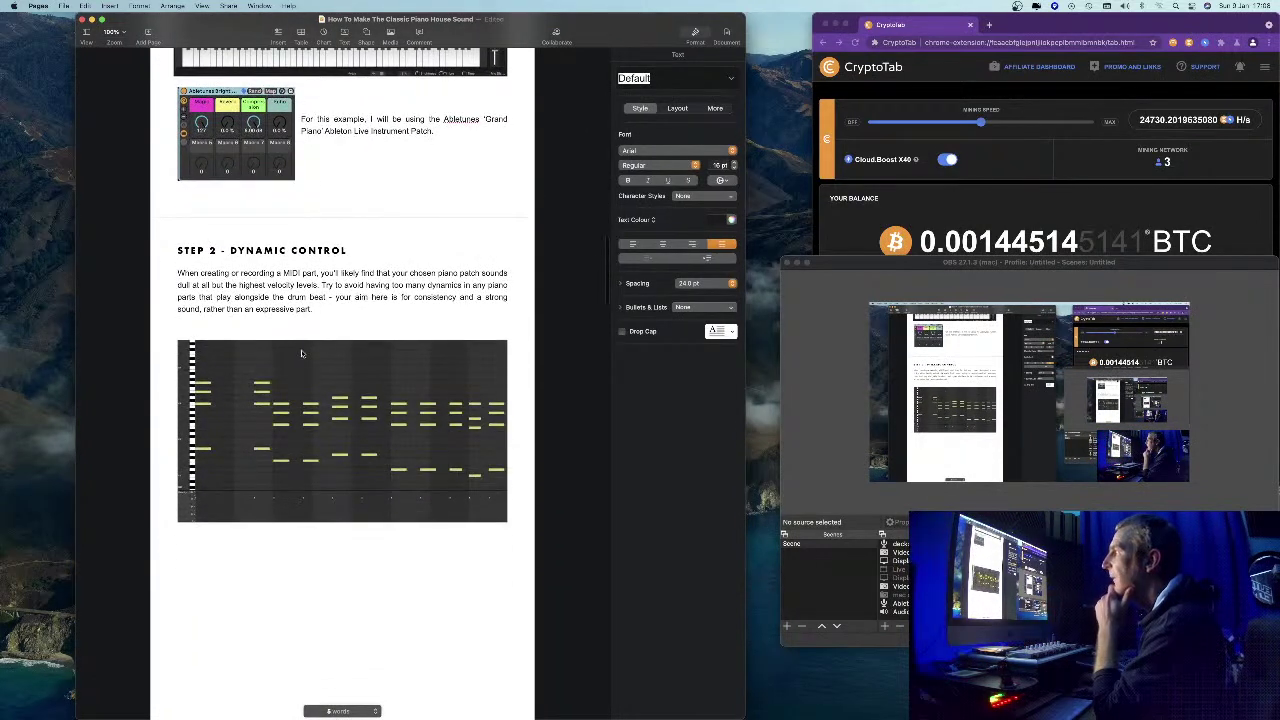
pyautogui.scroll(1, 243, 297)
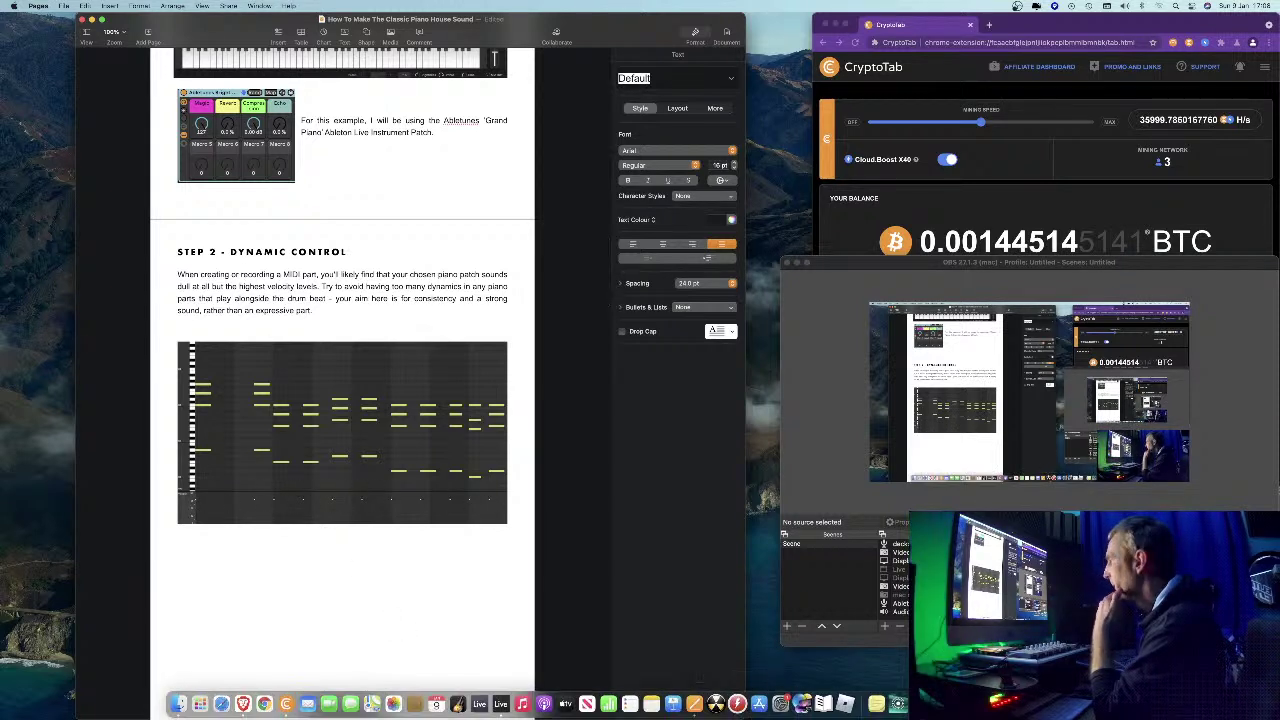
# - Switch back to Ableton Live and show the second track's first clip in the note editor
pyautogui.click(479, 704)
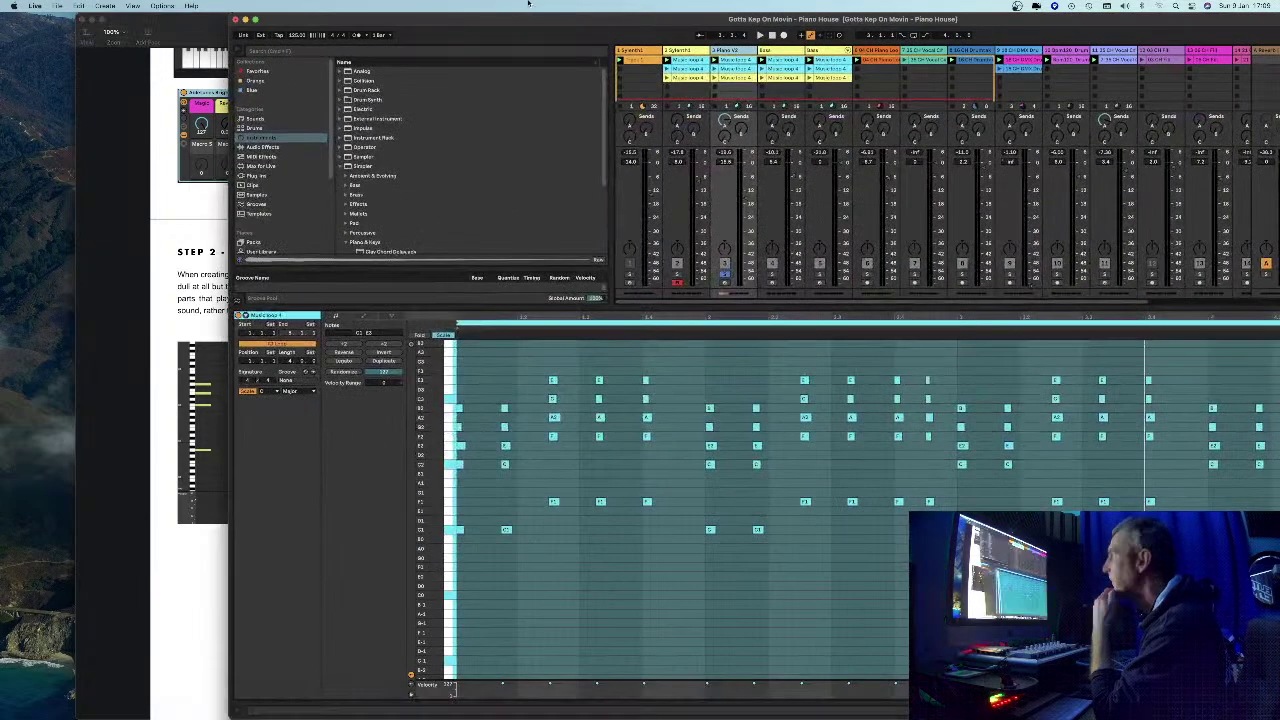
pyautogui.click(684, 61)
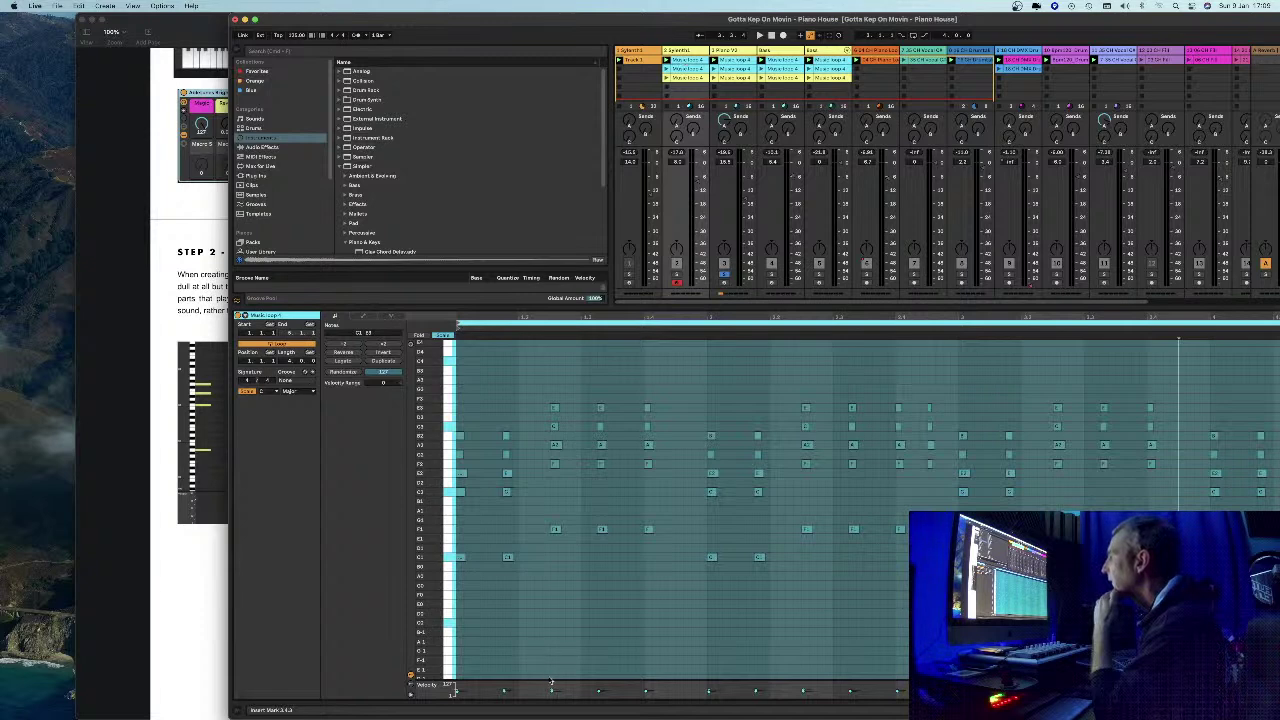
# - Enlarge the velocity lane and compare the note velocities of the second track's first clip with those of the Piano V2 clip
pyautogui.moveTo(547, 680); pyautogui.dragTo(520, 412)
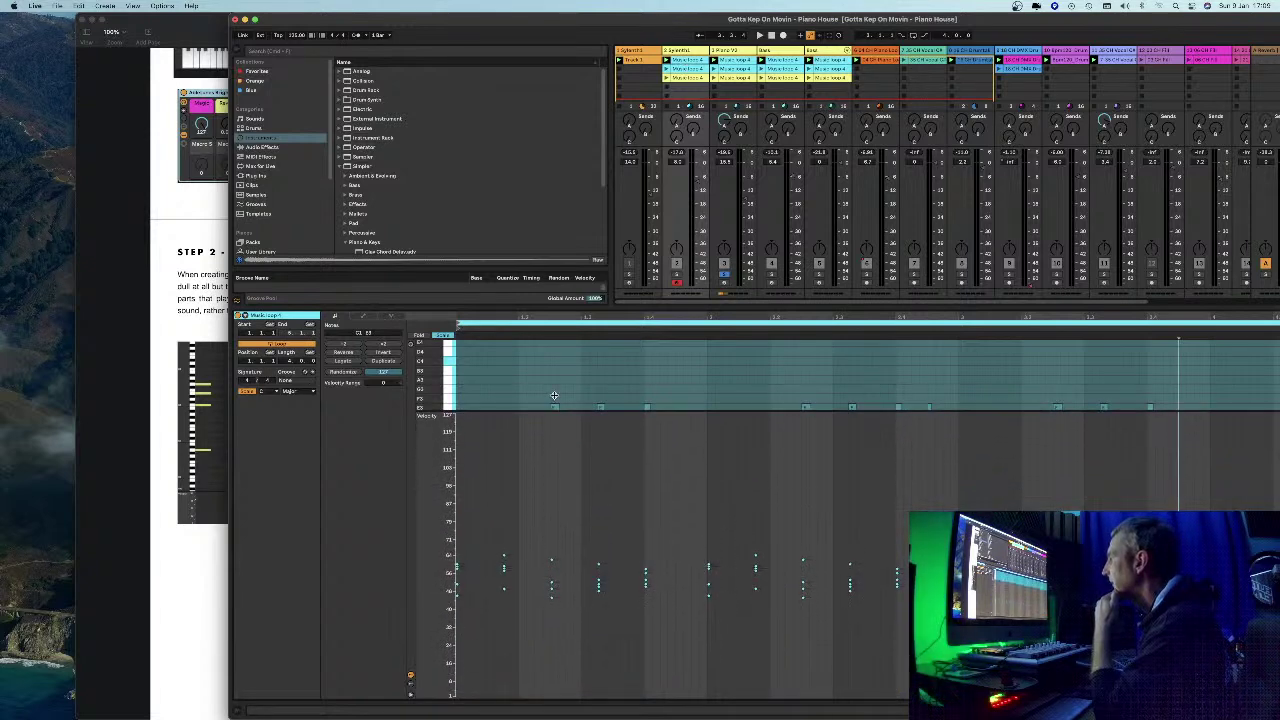
pyautogui.click(516, 492)
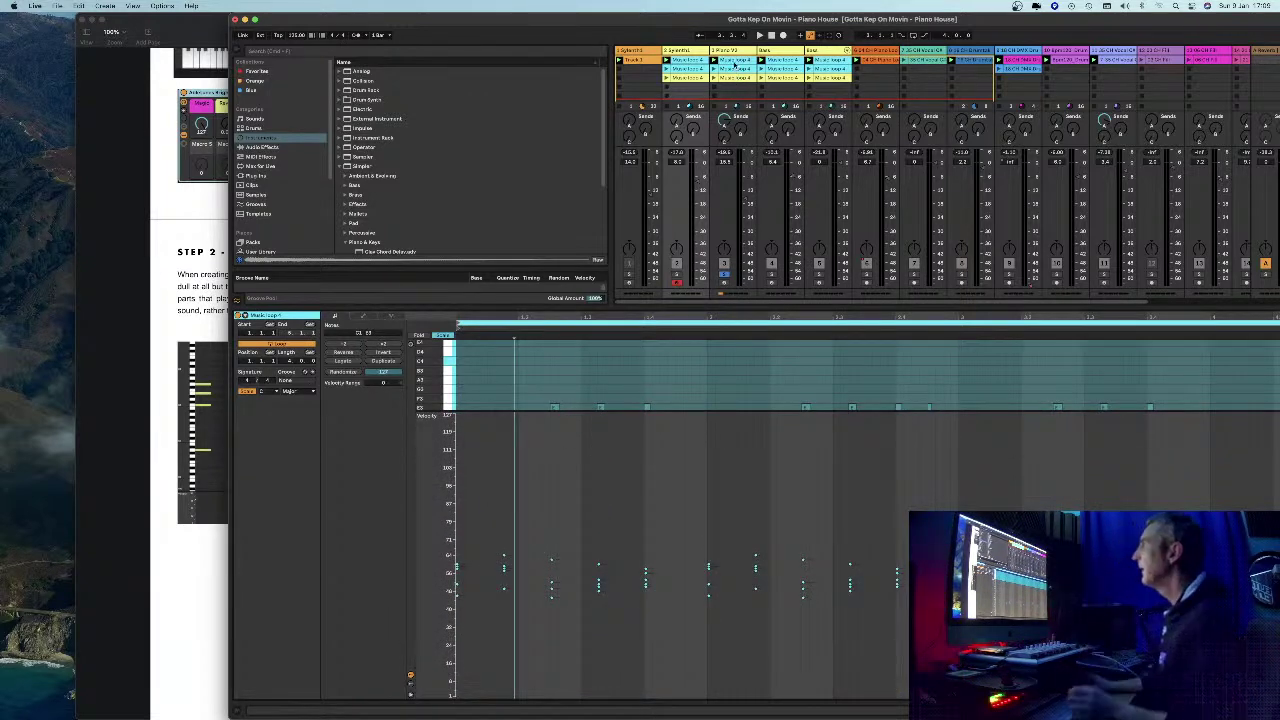
pyautogui.click(736, 62)
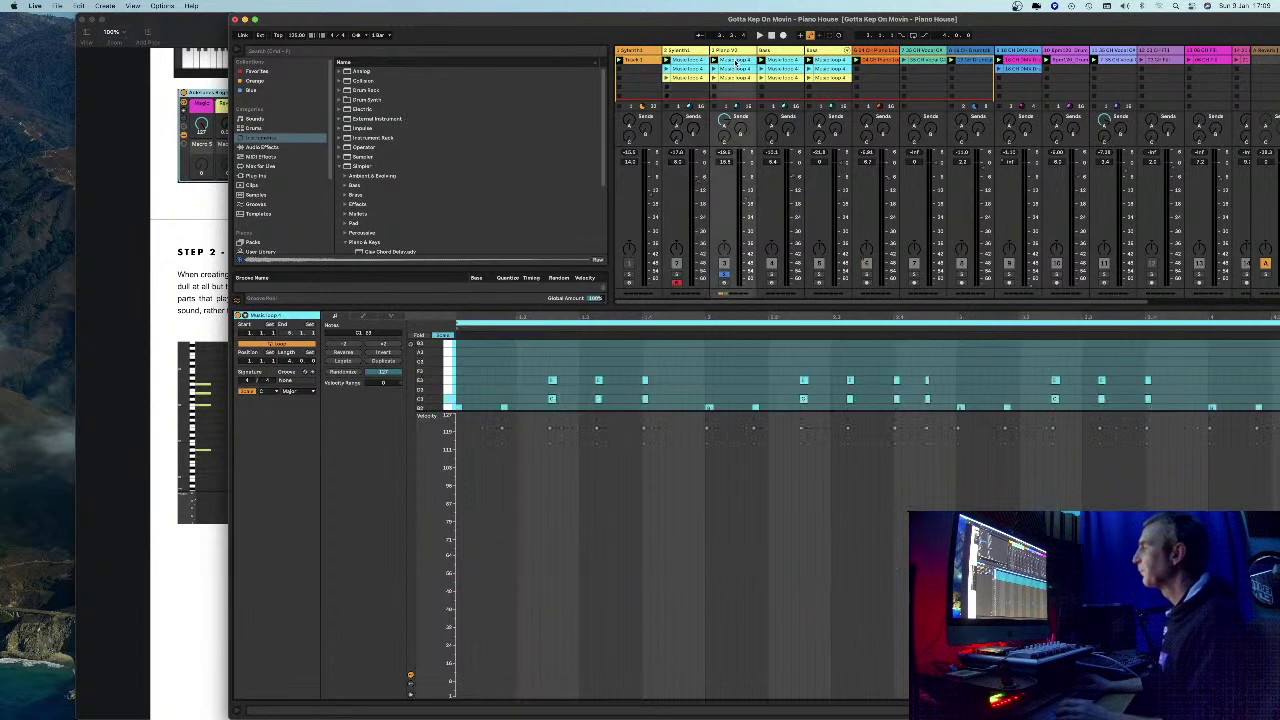
pyautogui.click(501, 500)
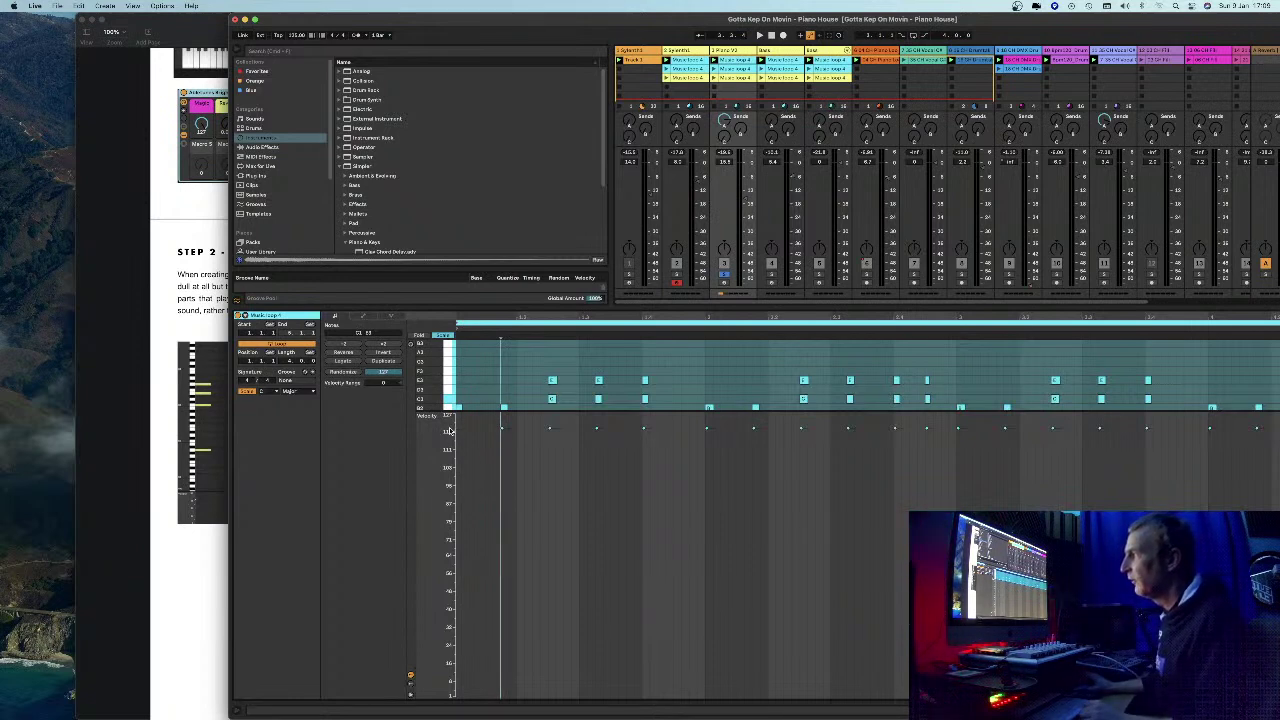
# - Try raising the velocity of all notes in the second track's first clip, and undo the change
pyautogui.click(686, 60)
pyautogui.click(515, 555)
pyautogui.click(573, 526)
pyautogui.press('super+a')
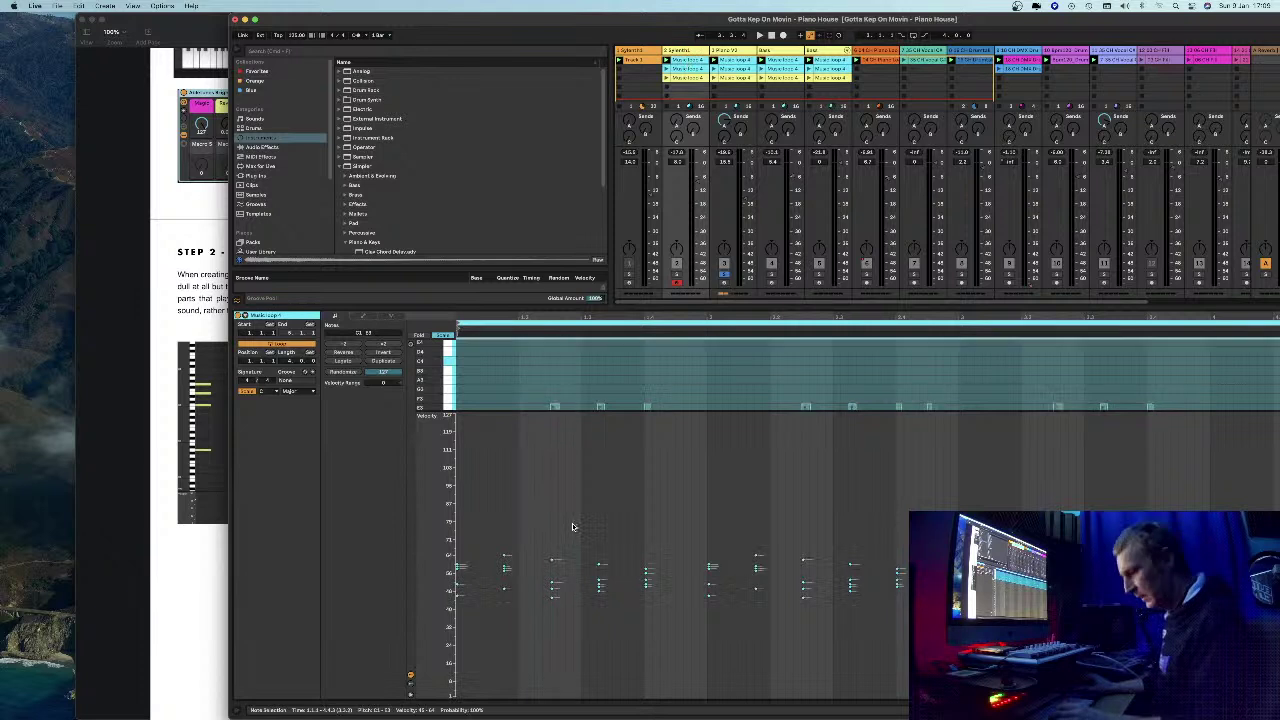
pyautogui.moveTo(448, 523); pyautogui.dragTo(448, 445)
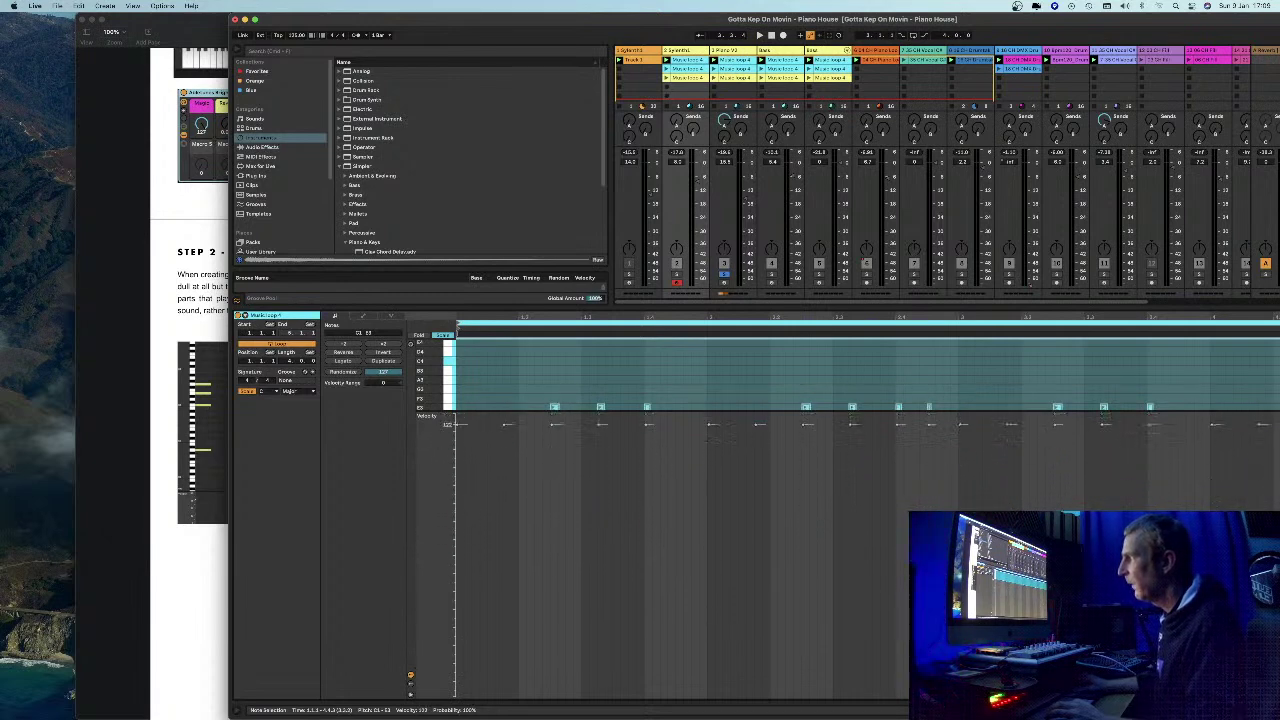
pyautogui.press('super+z')
pyautogui.click(526, 531)
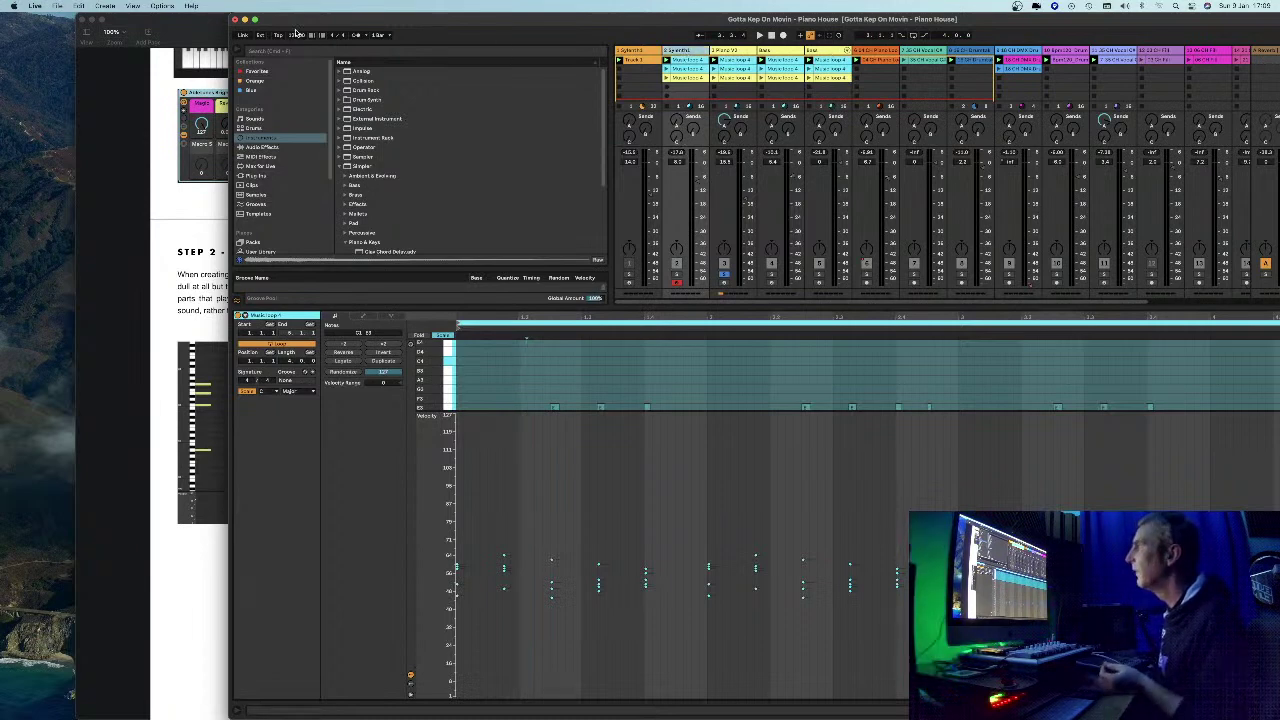
# - Switch to the Pages guide and read the section "Step 3 - Stereo Separation" with its Wide Stereo settings picture
pyautogui.click(195, 30)
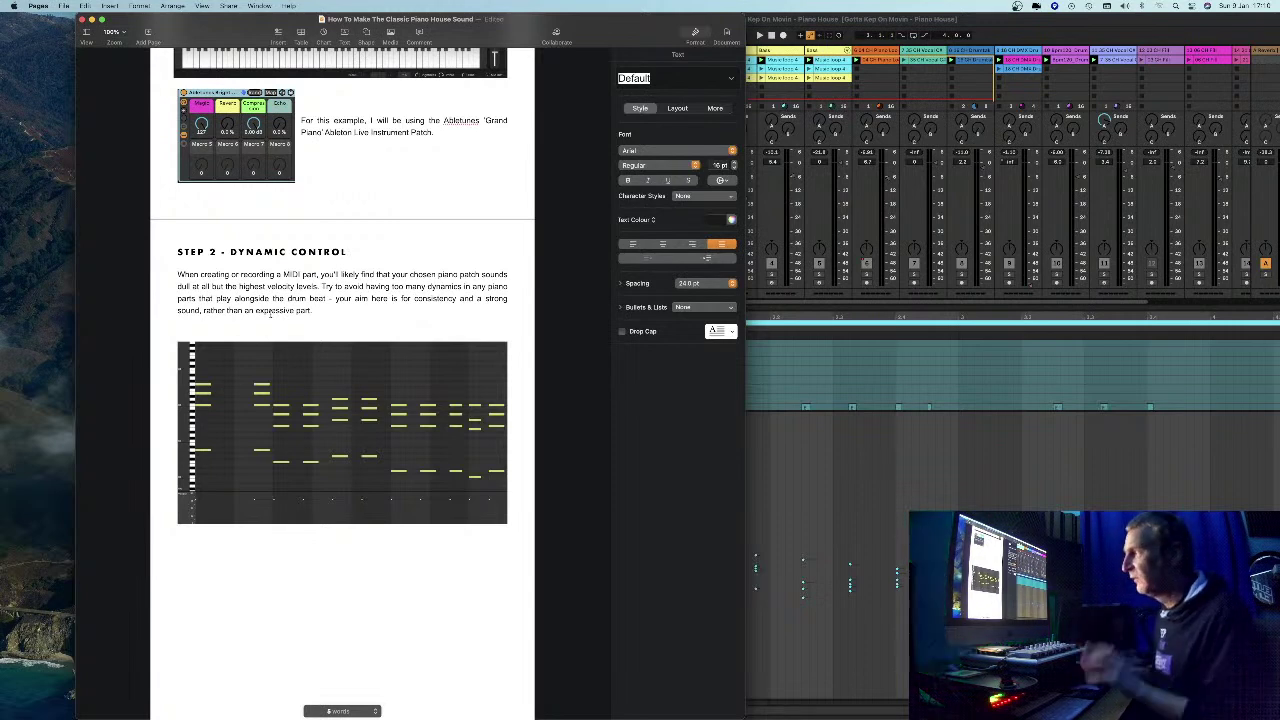
pyautogui.scroll(-8, 320, 340)
pyautogui.scroll(-5, 365, 351)
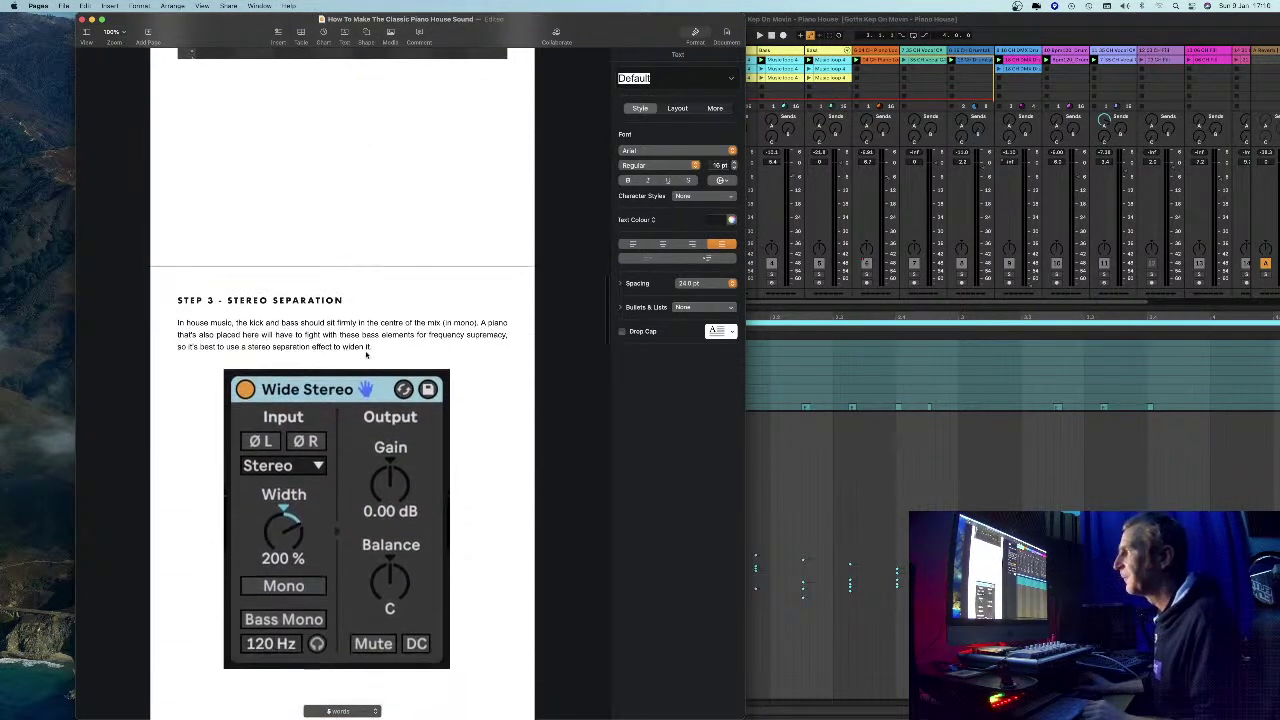
pyautogui.scroll(-1, 309, 196)
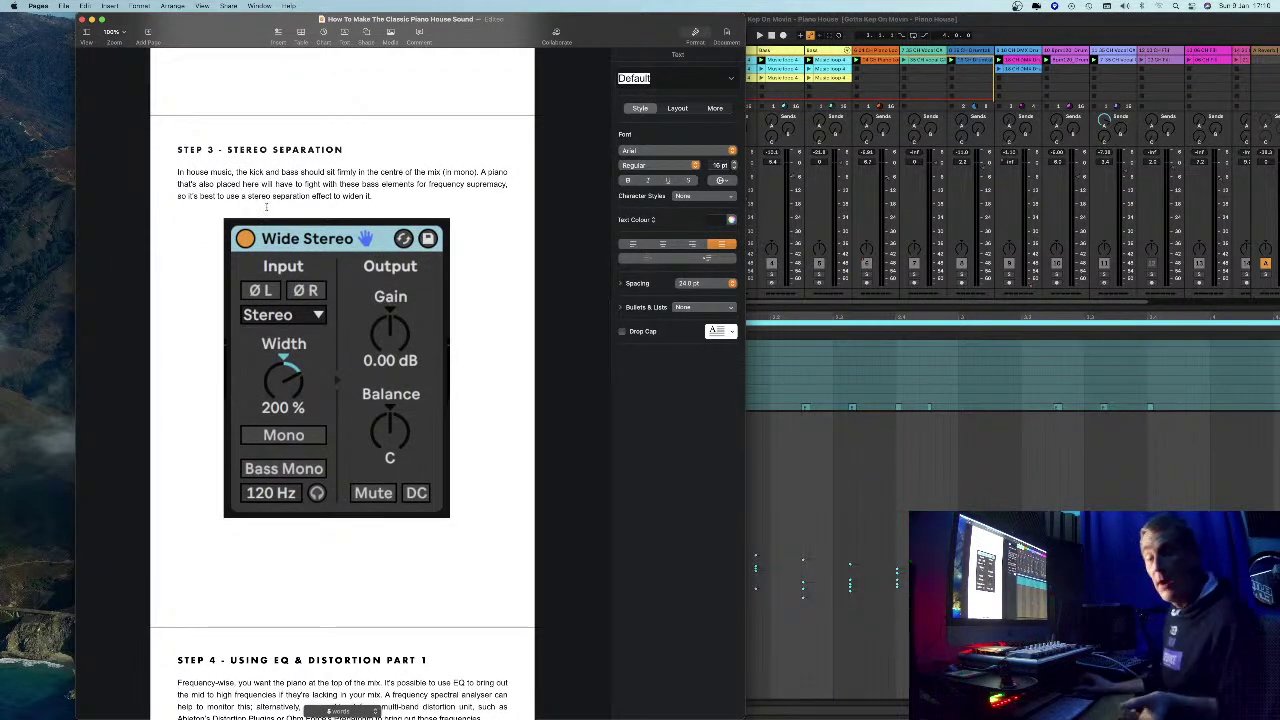
pyautogui.moveTo(255, 43); pyautogui.dragTo(195, 43)
pyautogui.scroll(-3, 264, 388)
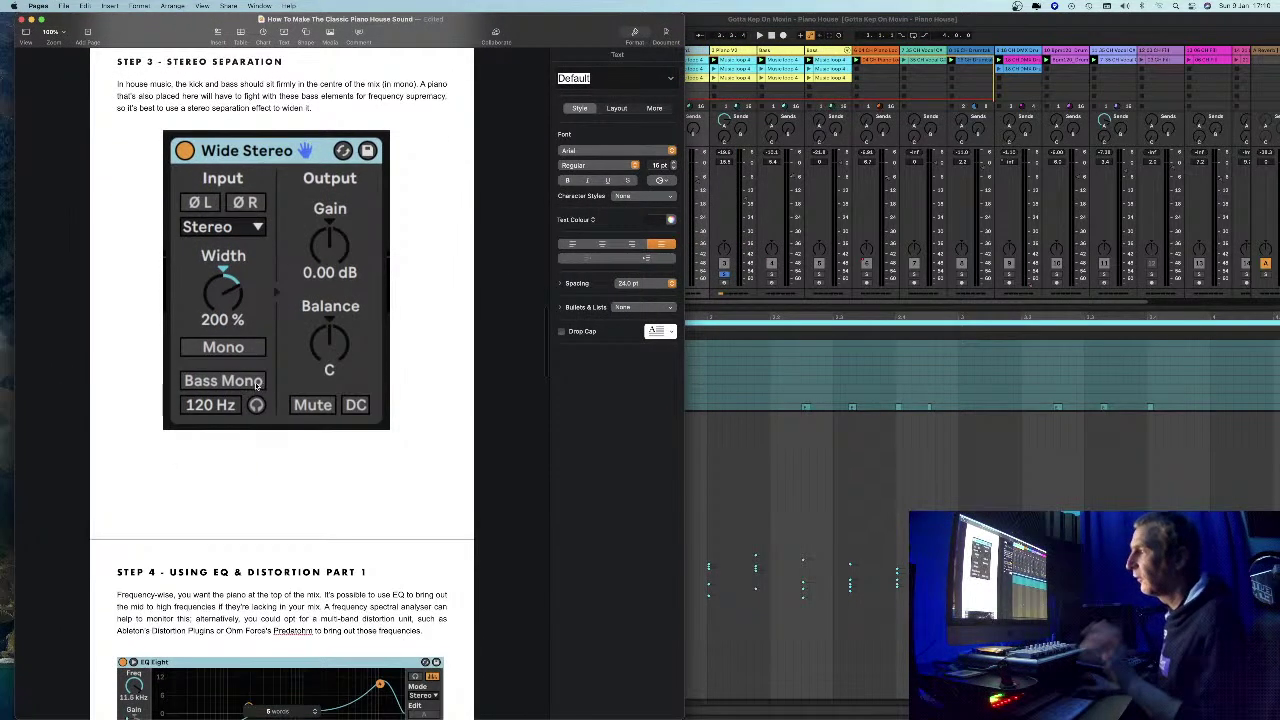
# - Read the guide's section "Step 4 - Using EQ & Distortion Part 1" with its EQ Eight and Distortion Gate pictures
pyautogui.scroll(-10, 262, 380)
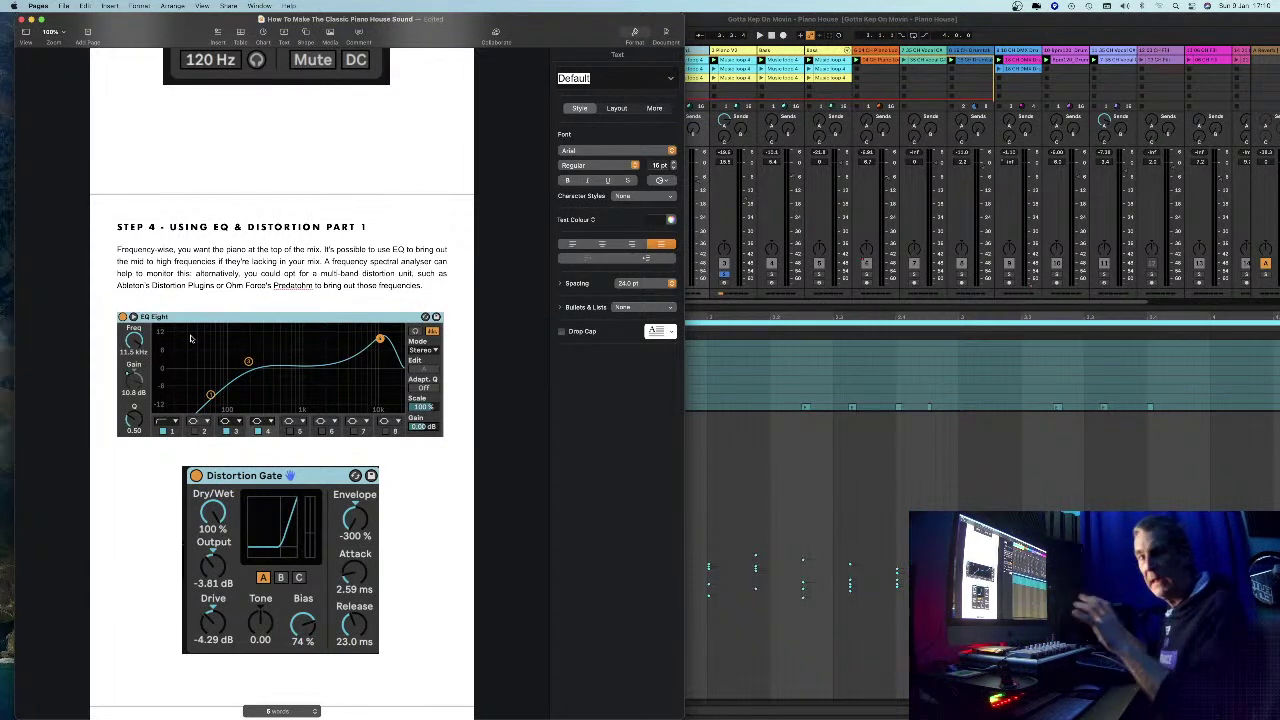
pyautogui.scroll(-3, 230, 320)
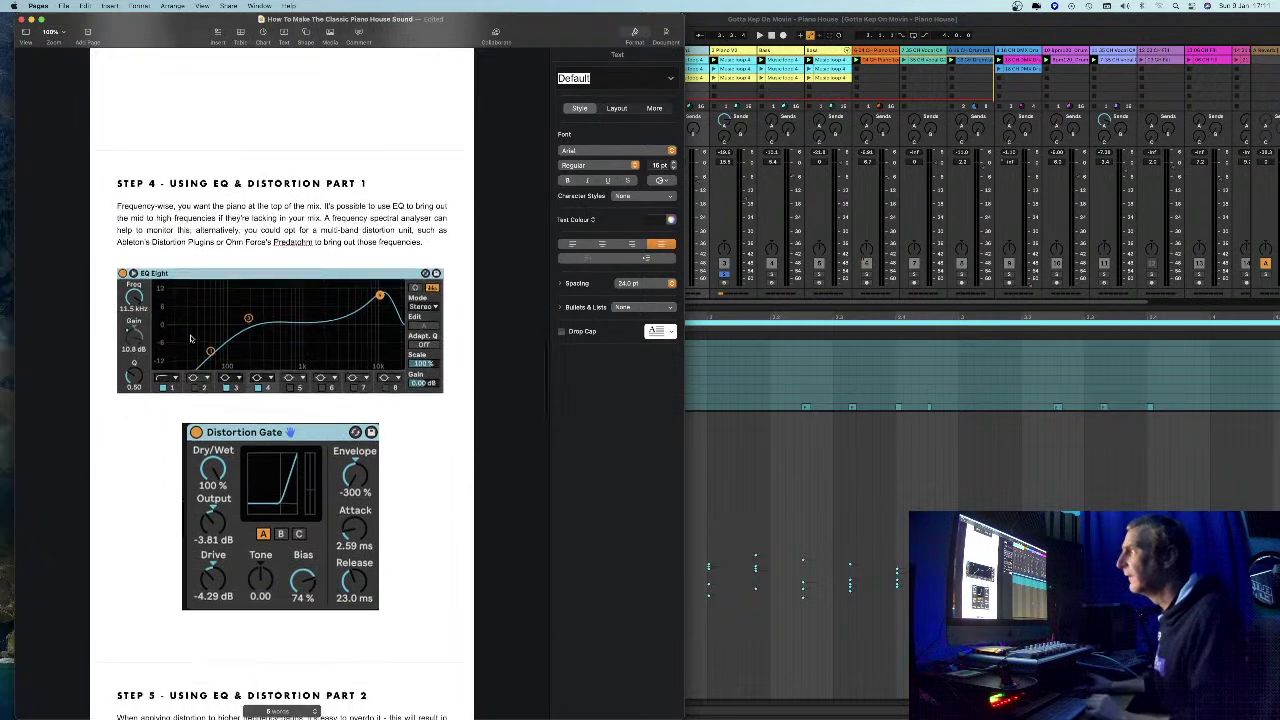
pyautogui.scroll(-2, 277, 300)
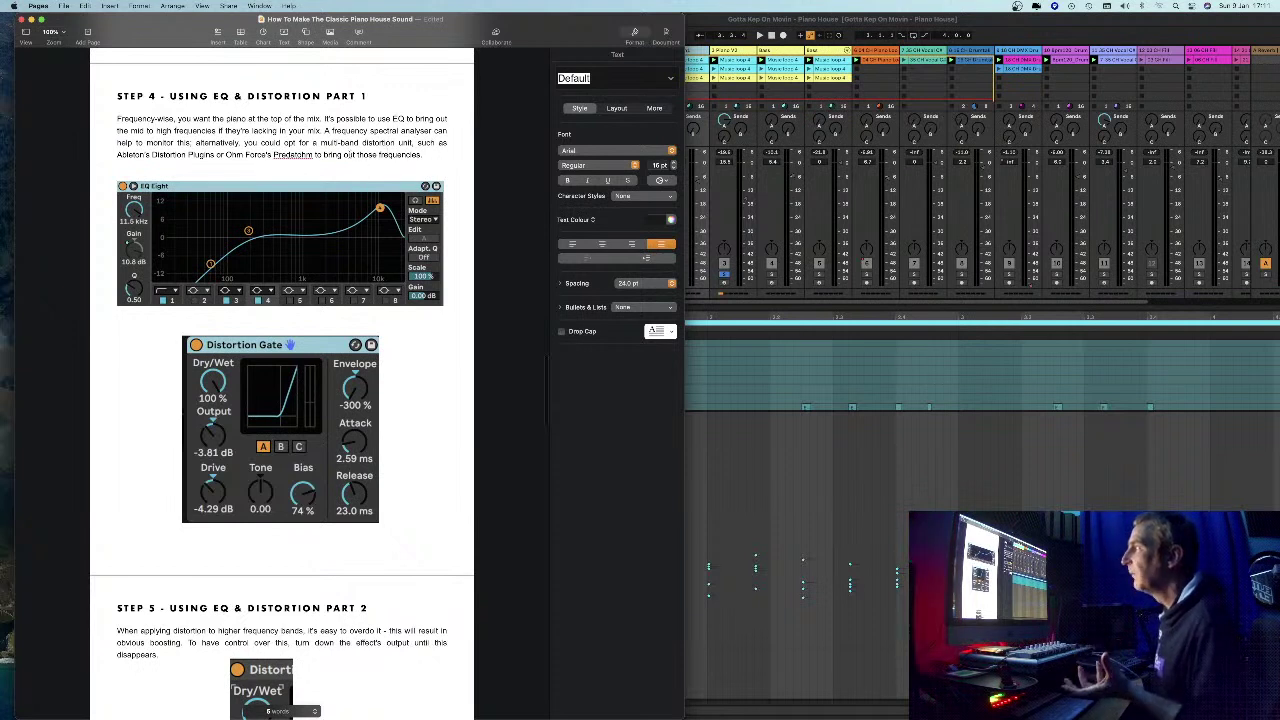
pyautogui.moveTo(227, 156); pyautogui.dragTo(271, 157)
pyautogui.click(292, 157)
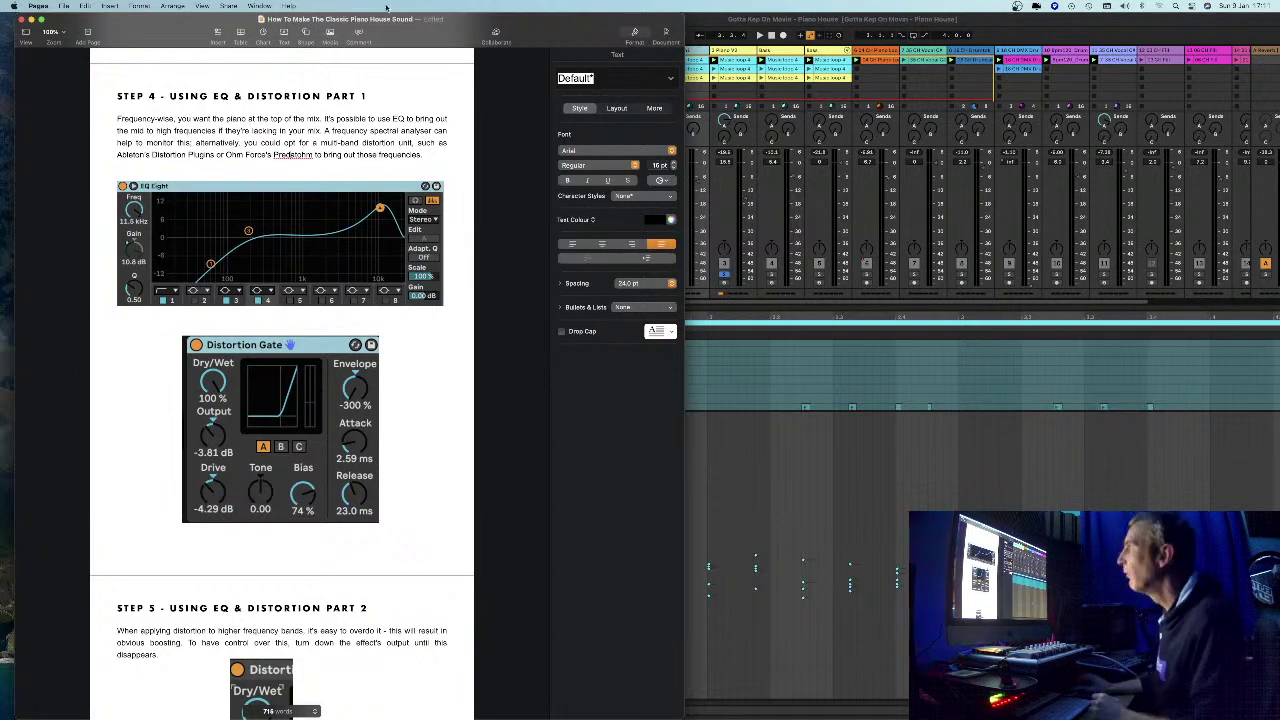
pyautogui.moveTo(458, 22); pyautogui.dragTo(448, 22)
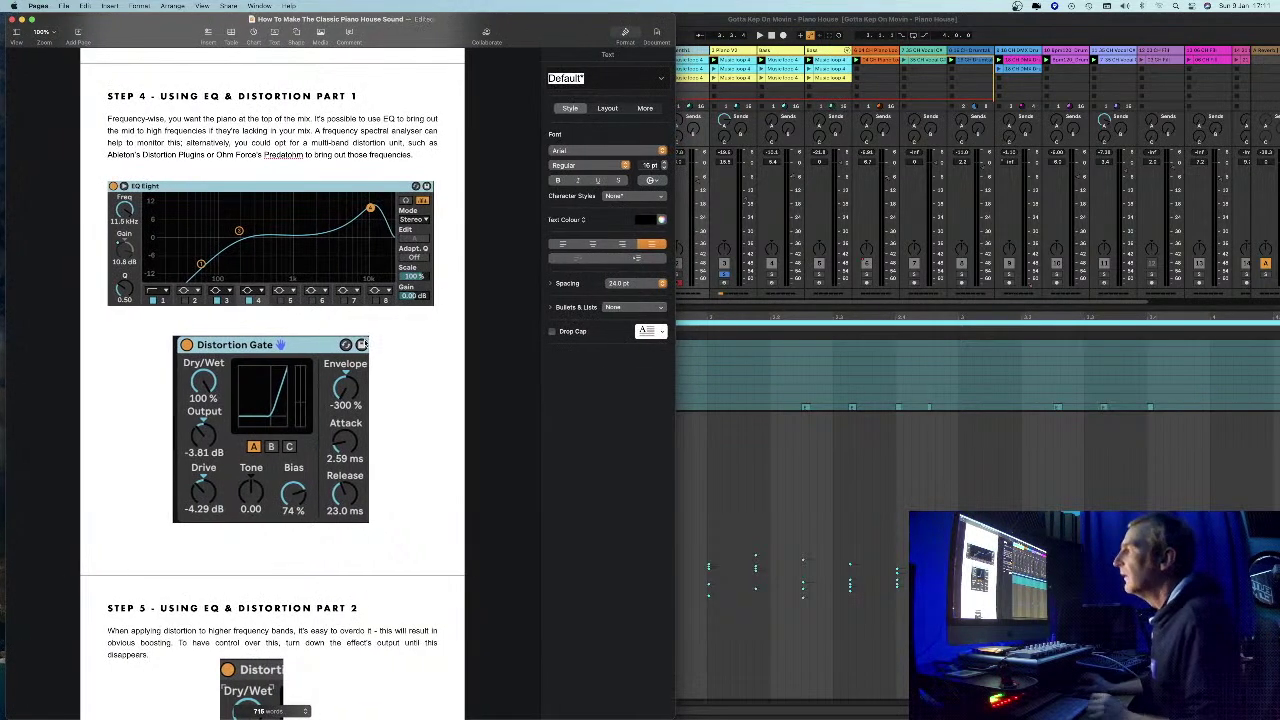
# - Read the guide's section "Step 5 - Using EQ & Distortion Part 2" on the distortion's output and the second EQ
pyautogui.scroll(-5, 366, 344)
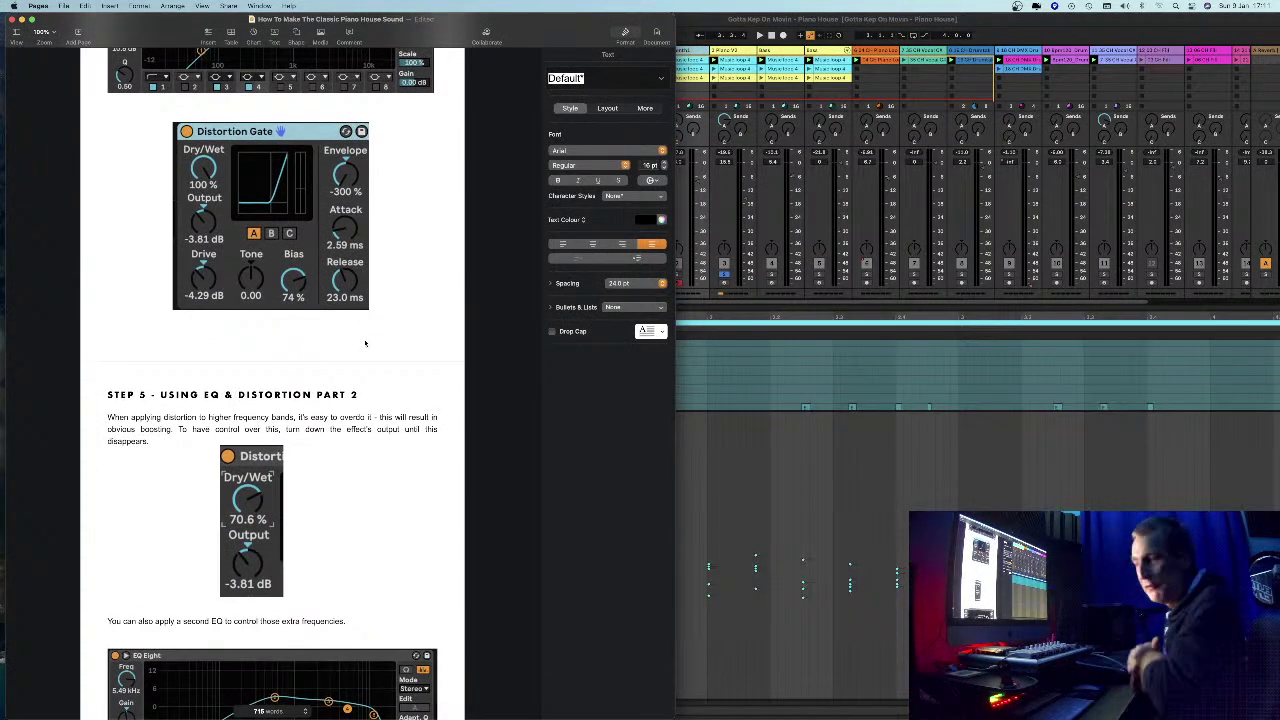
pyautogui.scroll(-3, 365, 343)
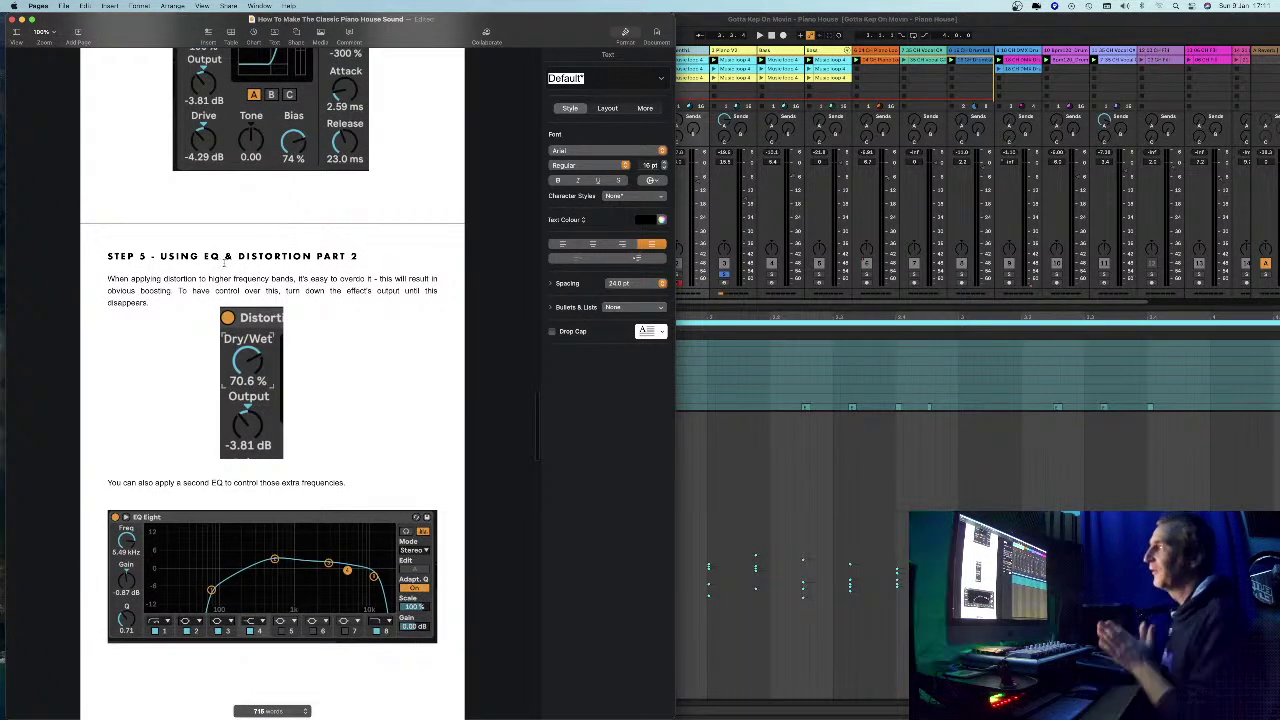
pyautogui.scroll(1, 290, 300)
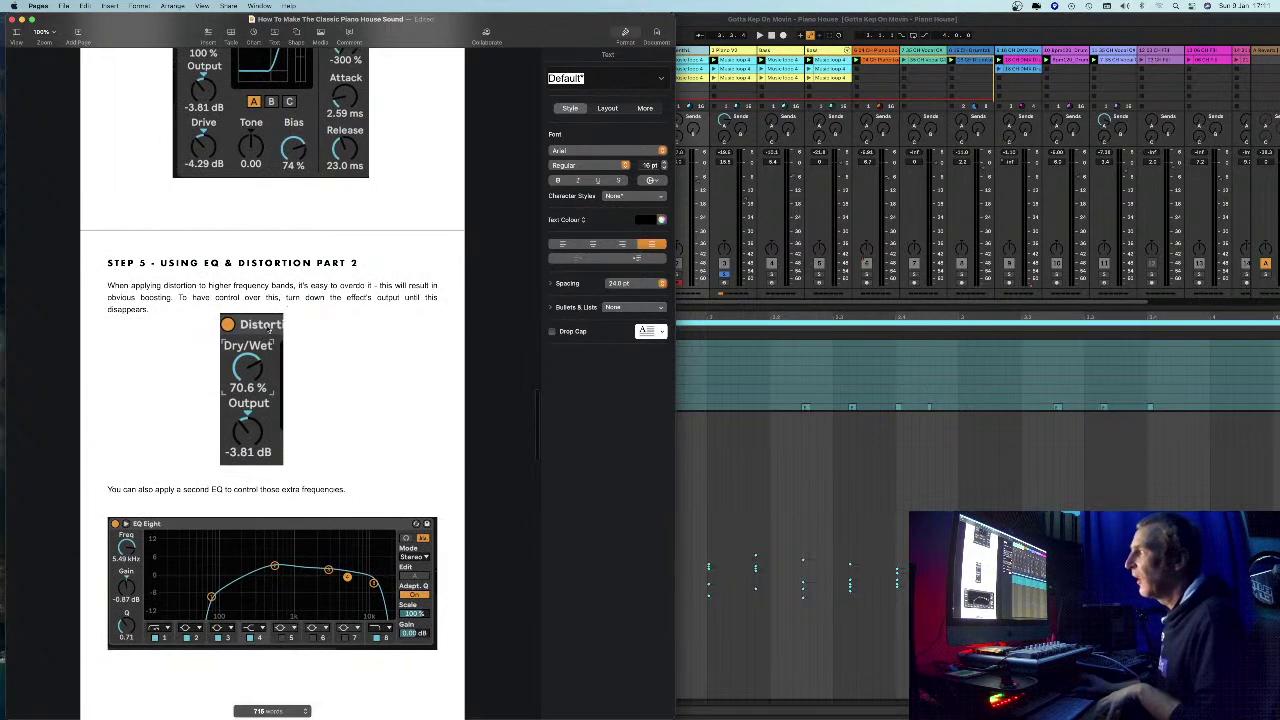
pyautogui.scroll(-4, 398, 345)
pyautogui.scroll(2, 400, 348)
pyautogui.scroll(1, 400, 348)
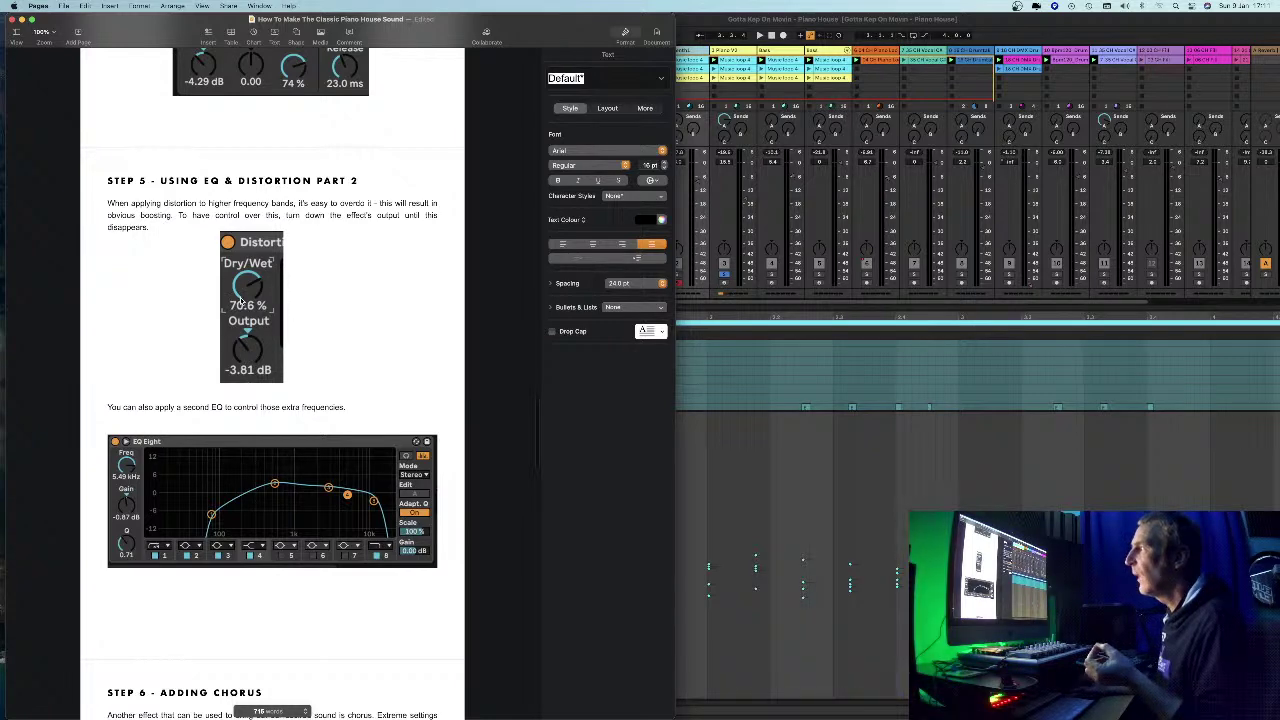
pyautogui.scroll(-3, 282, 336)
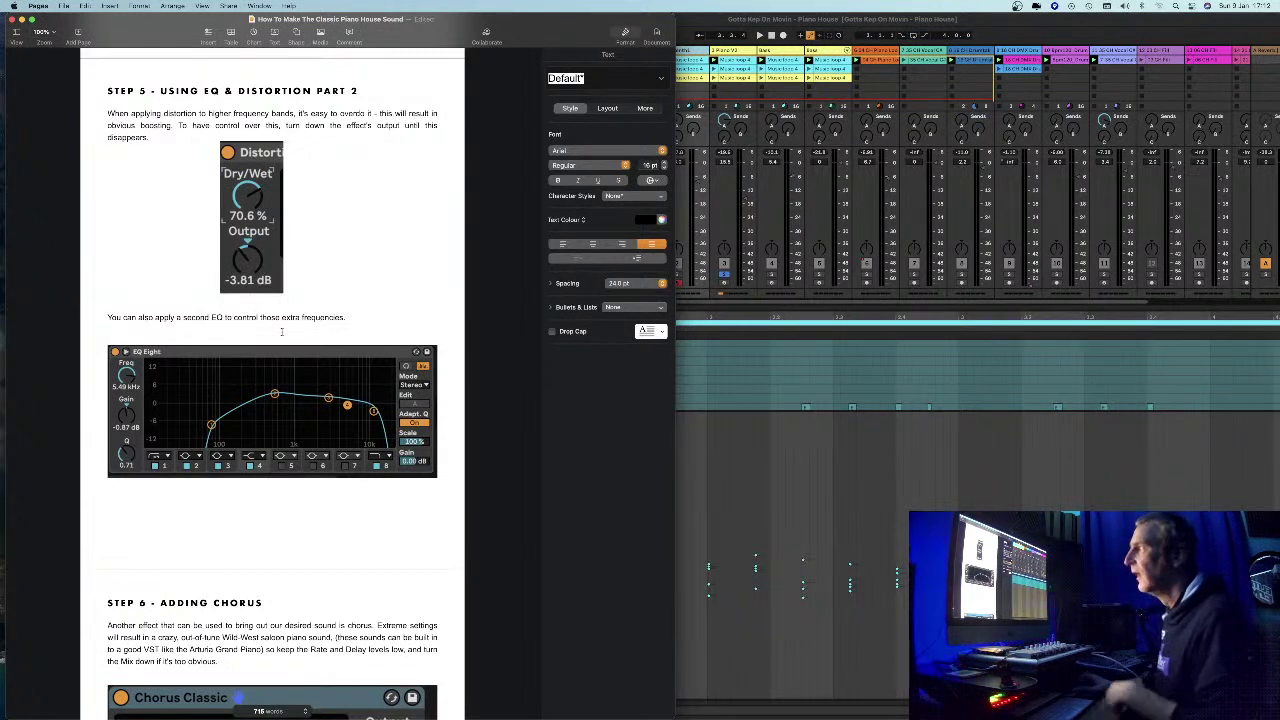
pyautogui.scroll(-1, 295, 336)
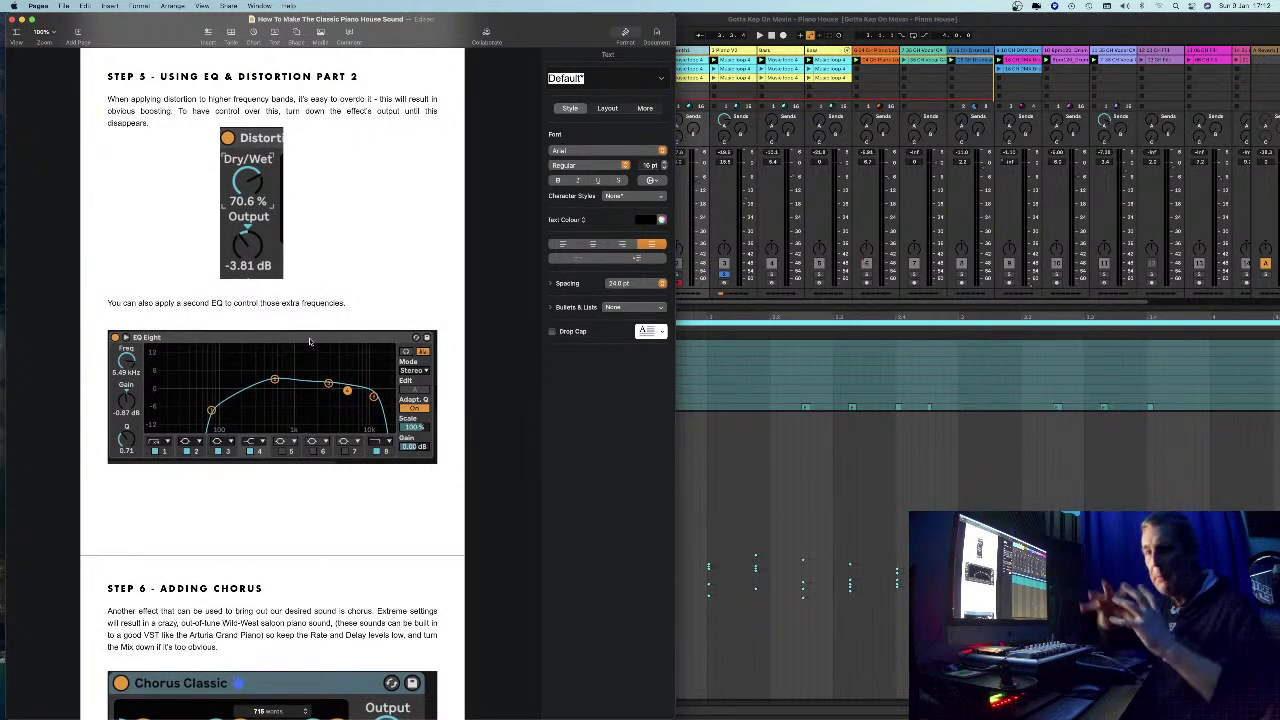
pyautogui.scroll(-5, 309, 341)
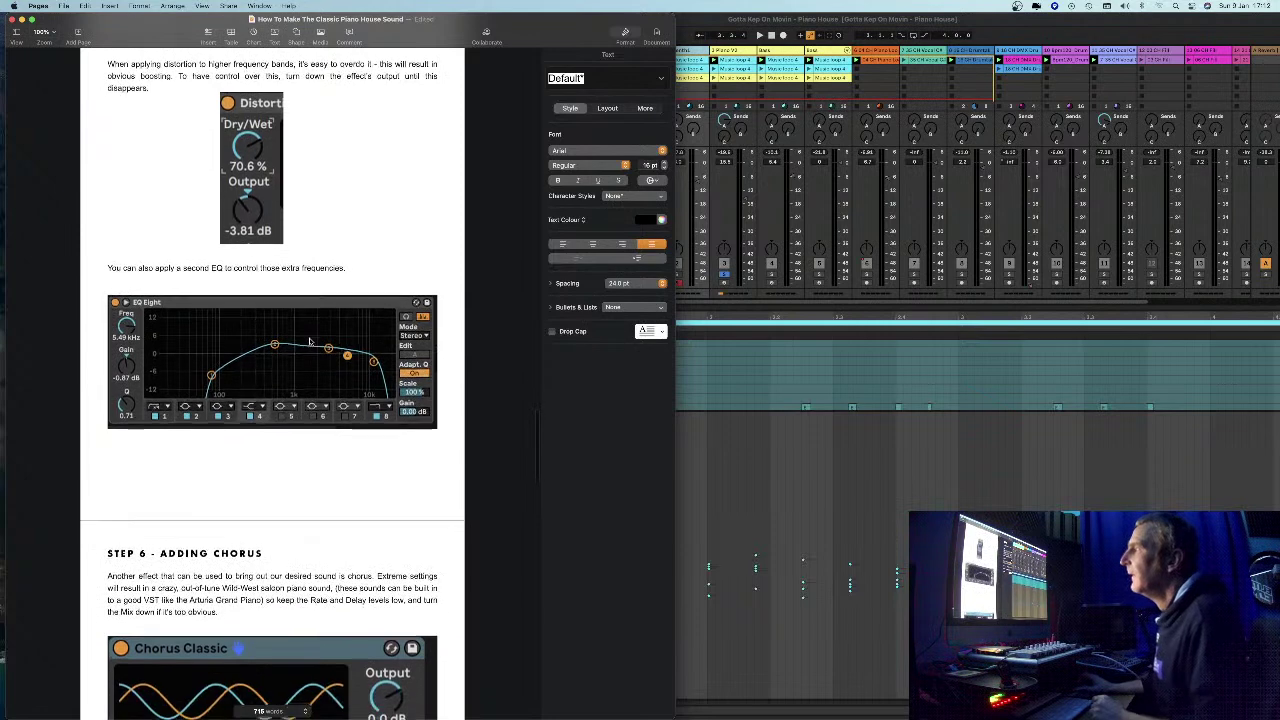
pyautogui.scroll(-1, 300, 320)
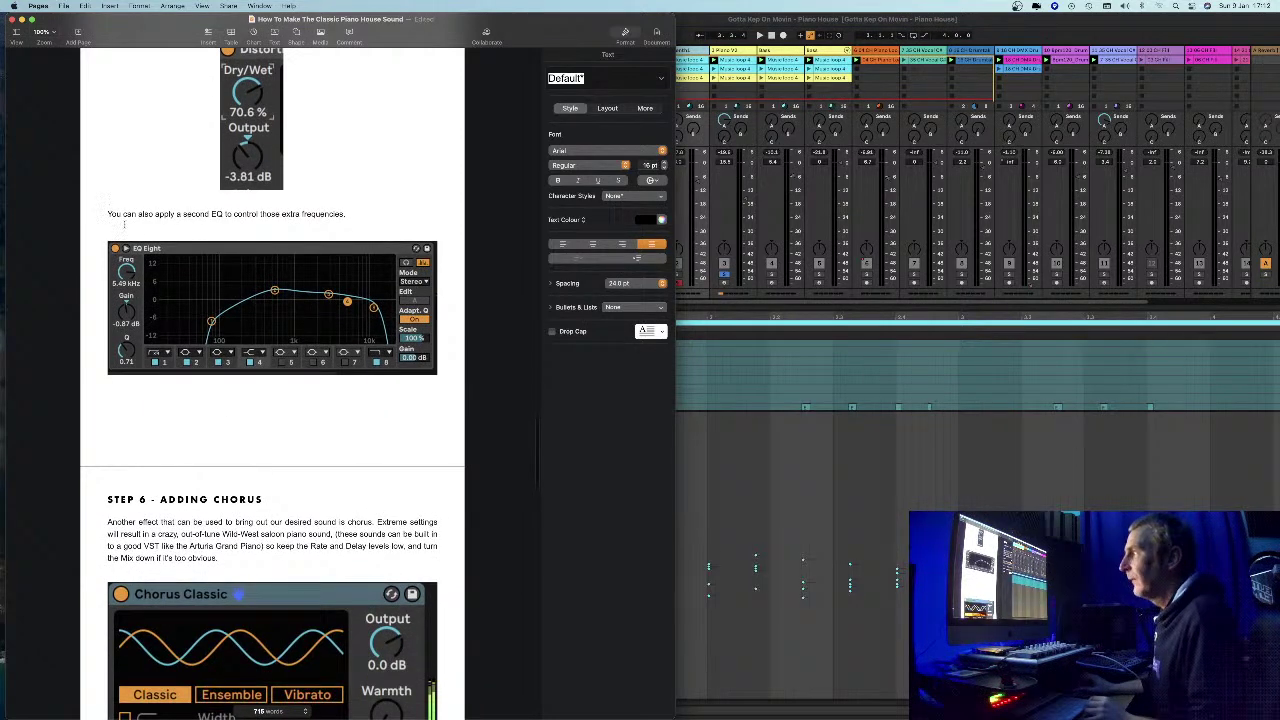
# - Switch to Ableton Live, turn off the Master track's effect rack, and move the window aside
pyautogui.click(762, 20)
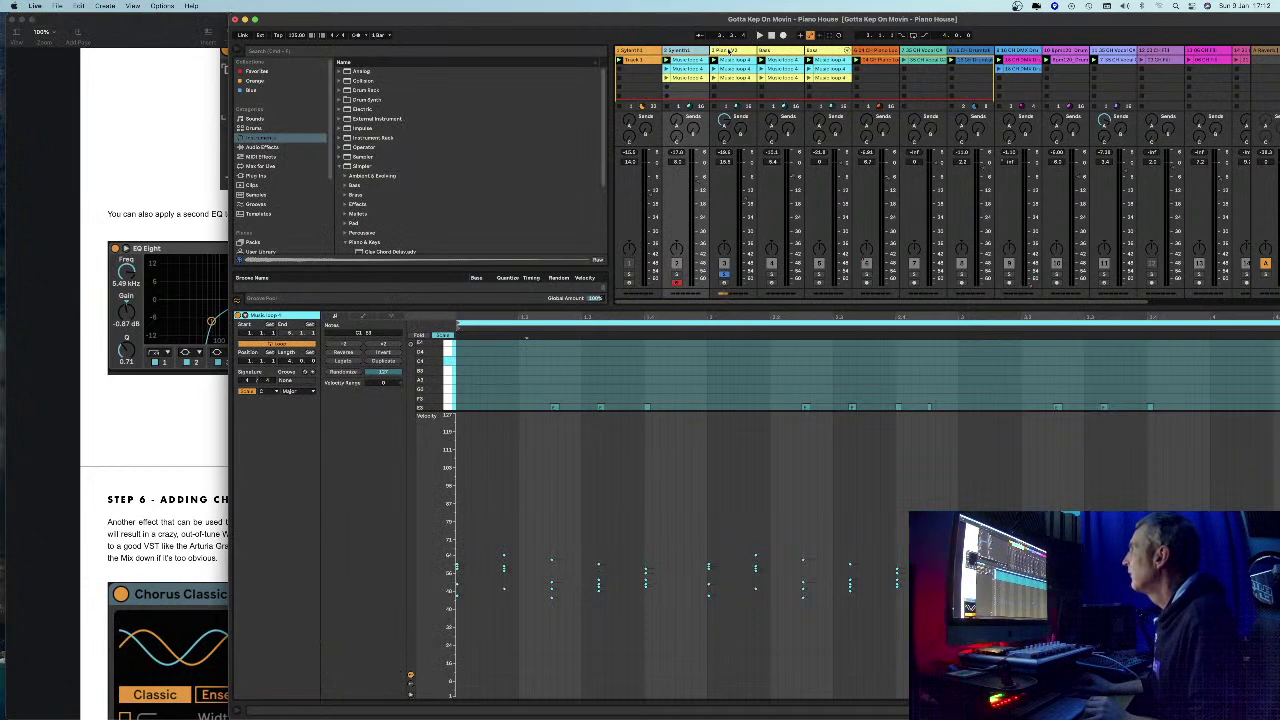
pyautogui.doubleClick(780, 18)
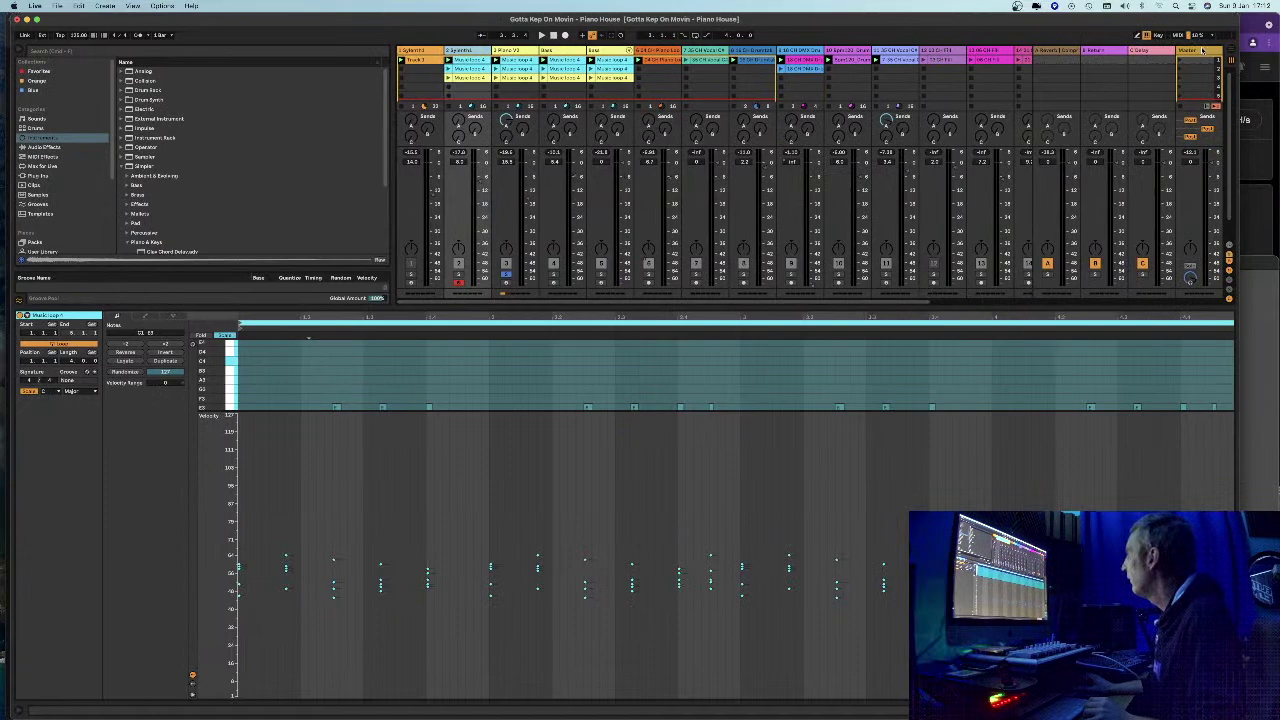
pyautogui.click(1203, 50)
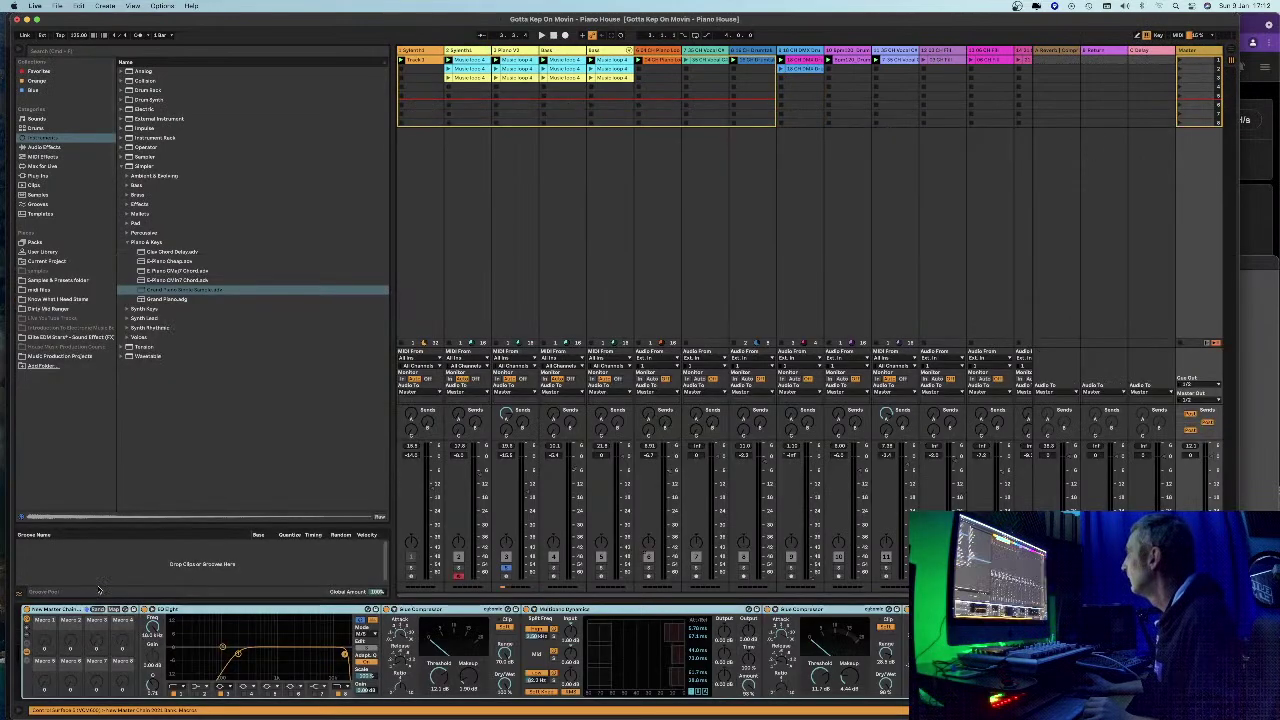
pyautogui.click(27, 609)
pyautogui.moveTo(188, 21); pyautogui.dragTo(412, 21)
# - Return to the Pages guide, review Step 5's second EQ, and read the section "Step 6 - Adding Chorus"
pyautogui.click(208, 396)
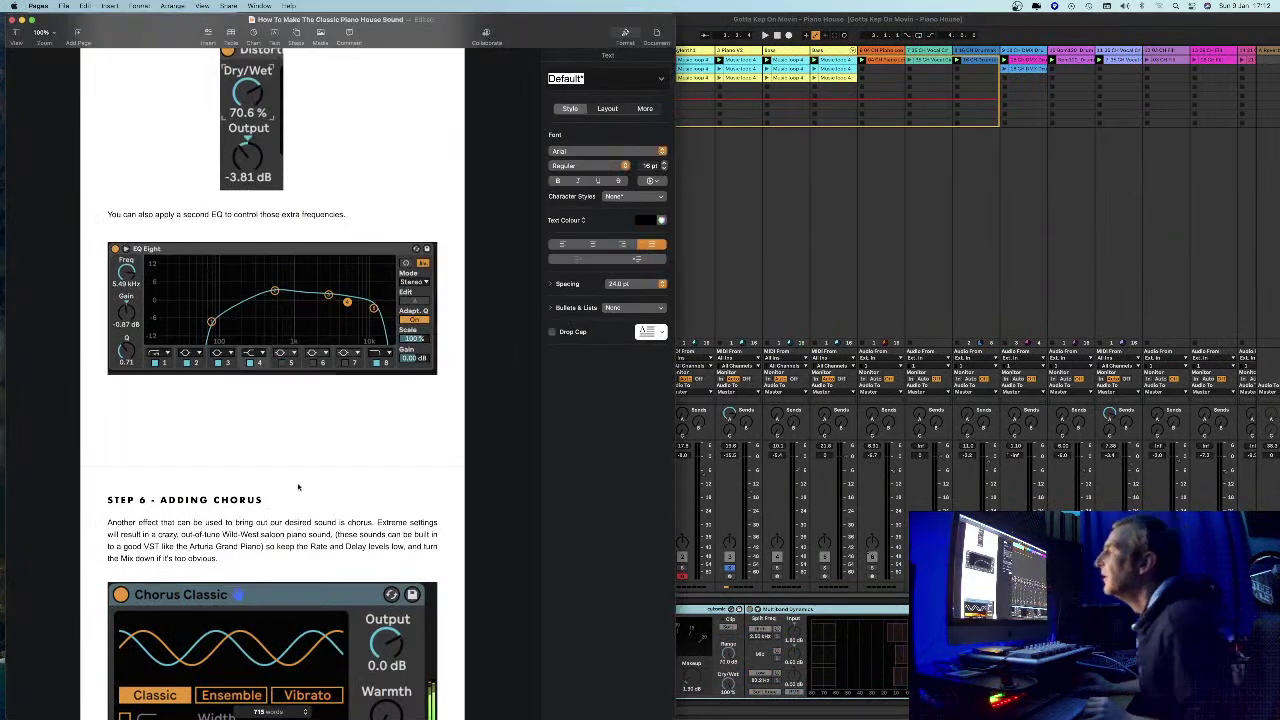
pyautogui.scroll(-2, 240, 394)
pyautogui.scroll(4, 259, 302)
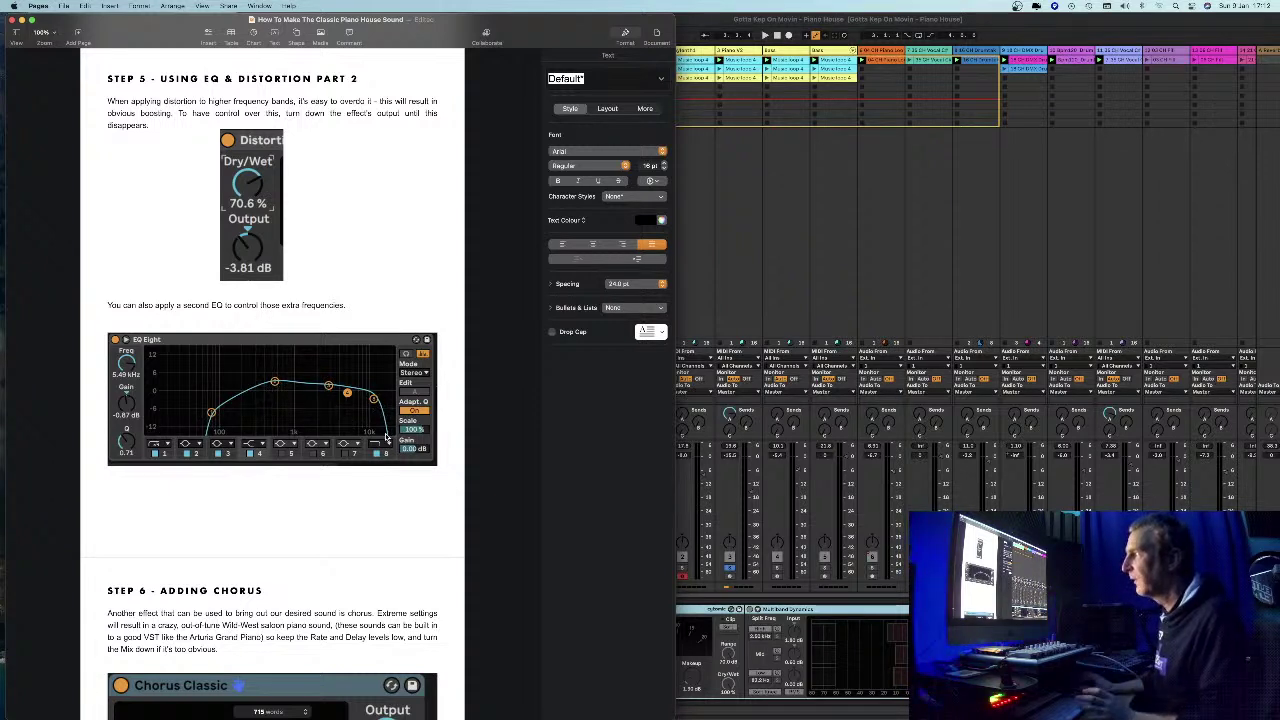
pyautogui.scroll(-5, 377, 457)
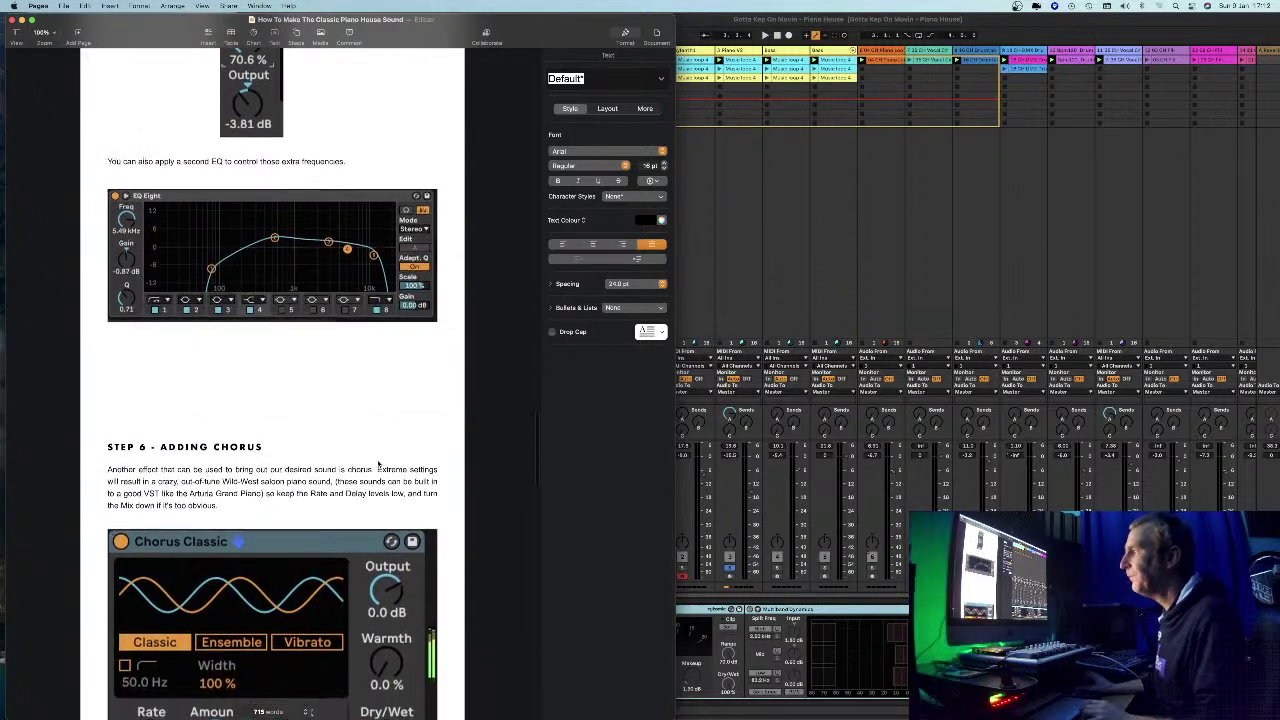
pyautogui.scroll(-1, 377, 460)
pyautogui.scroll(-2, 261, 364)
pyautogui.scroll(2, 261, 364)
pyautogui.scroll(-4, 261, 364)
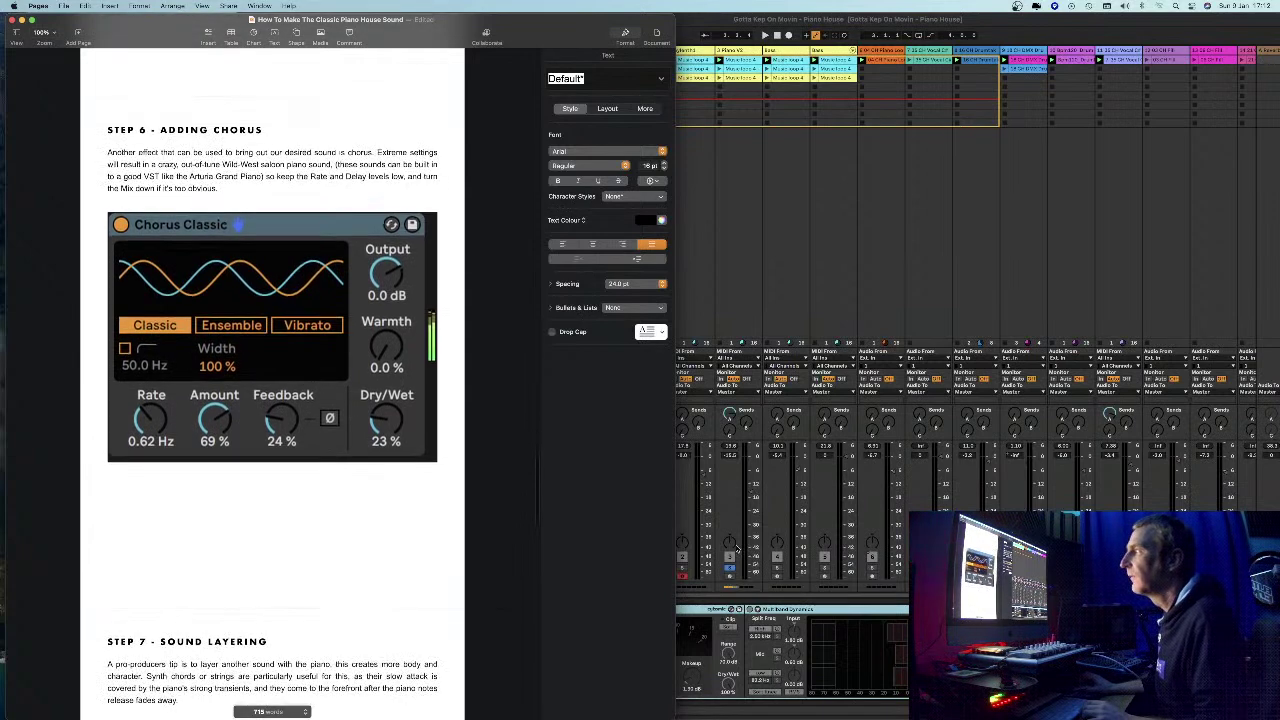
# - Show the Piano V2 track's device chain in Ableton Live and compare its Chorus Classic with the guide's Step 6 picture
pyautogui.click(749, 112)
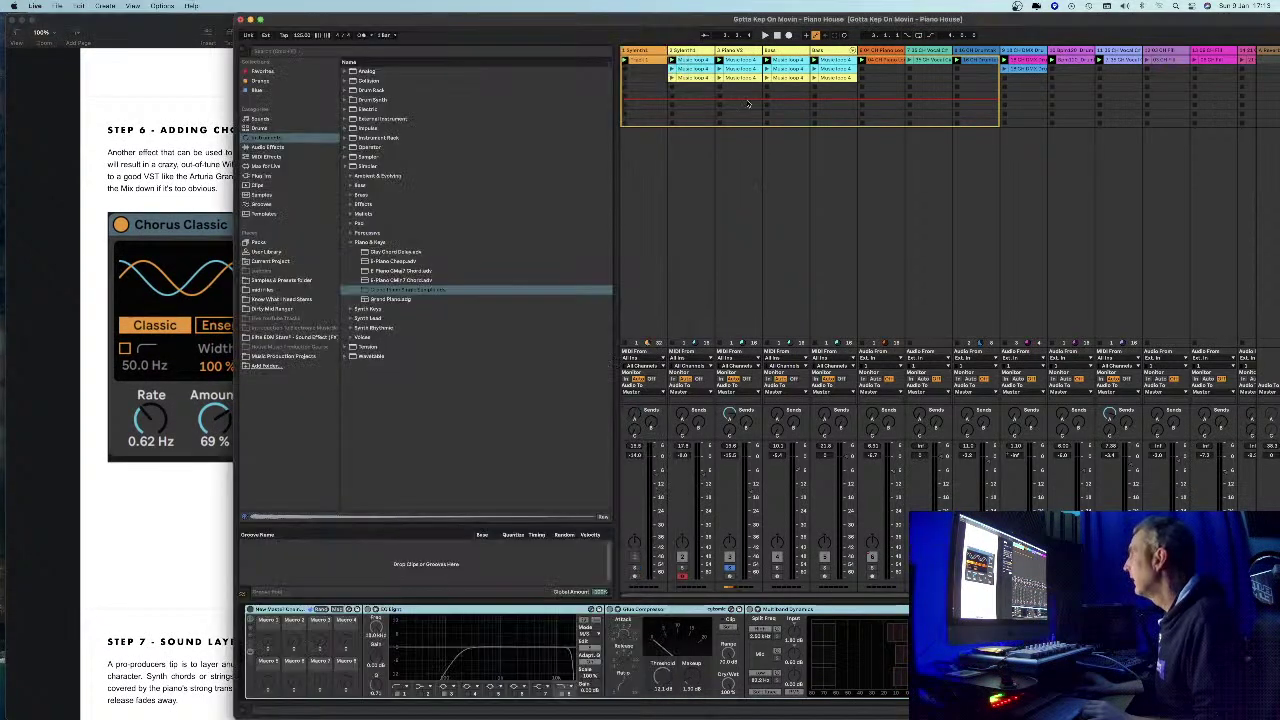
pyautogui.click(738, 50)
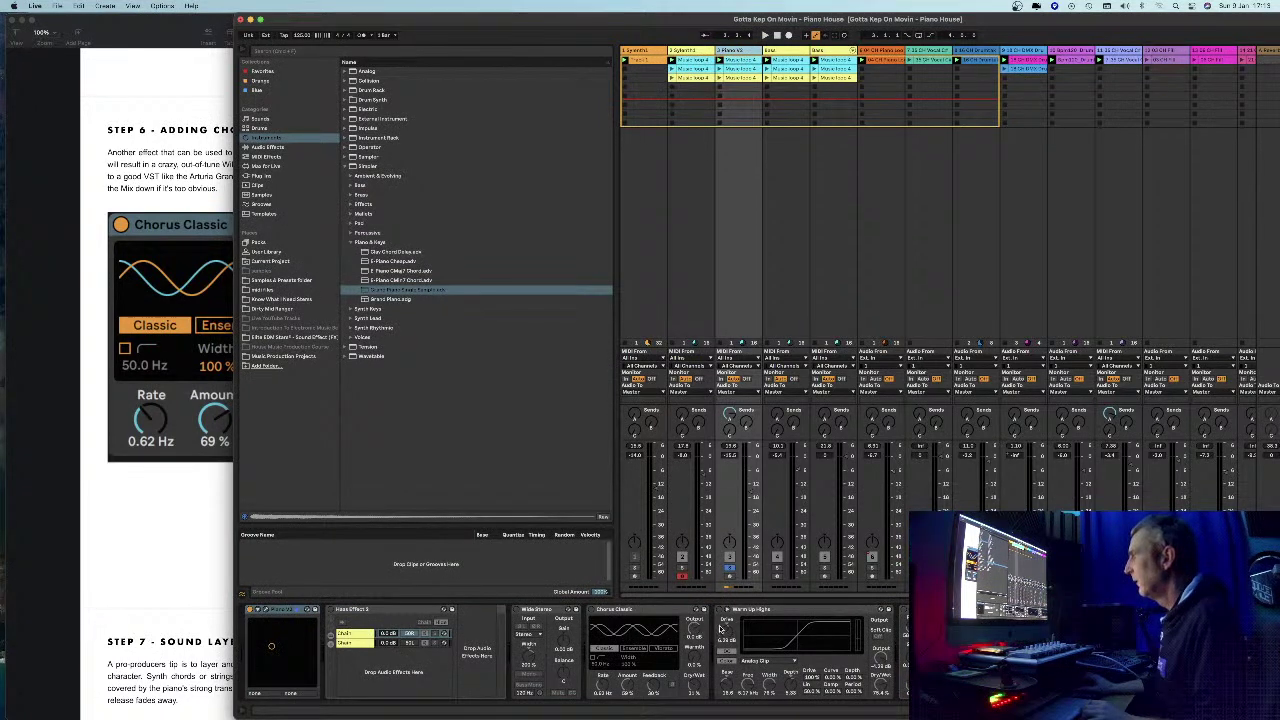
pyautogui.click(160, 571)
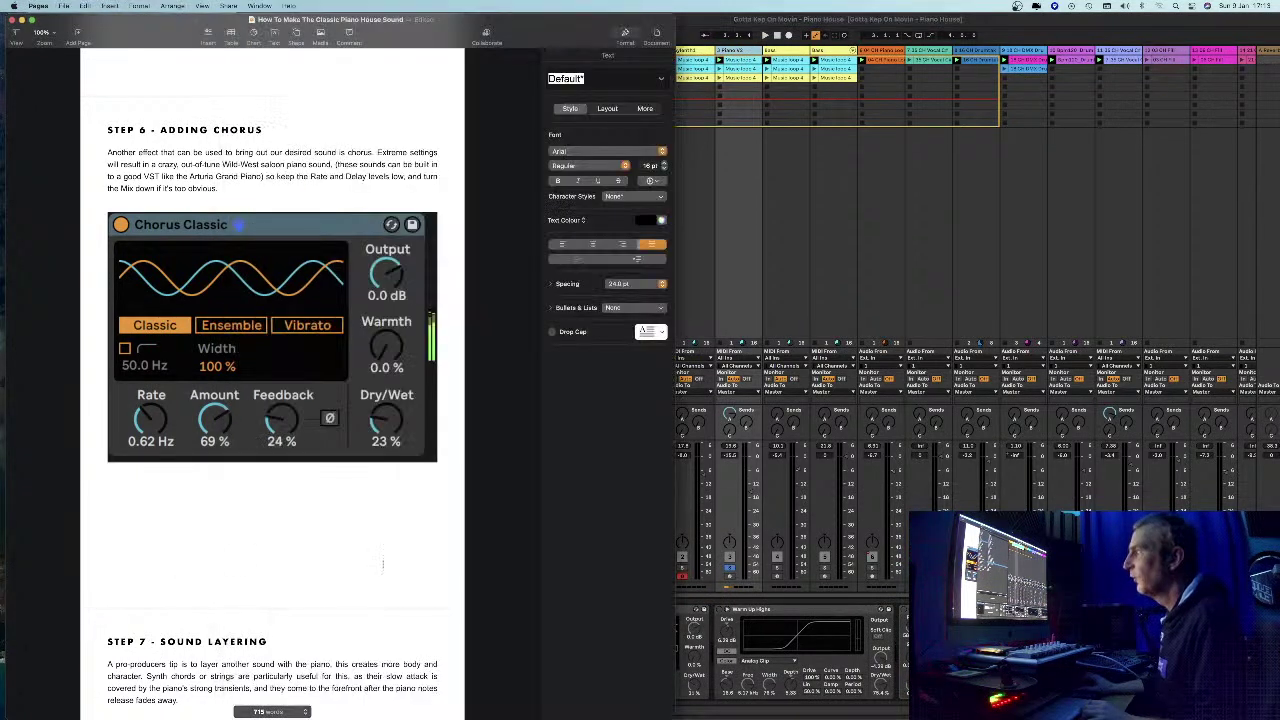
pyautogui.click(769, 612)
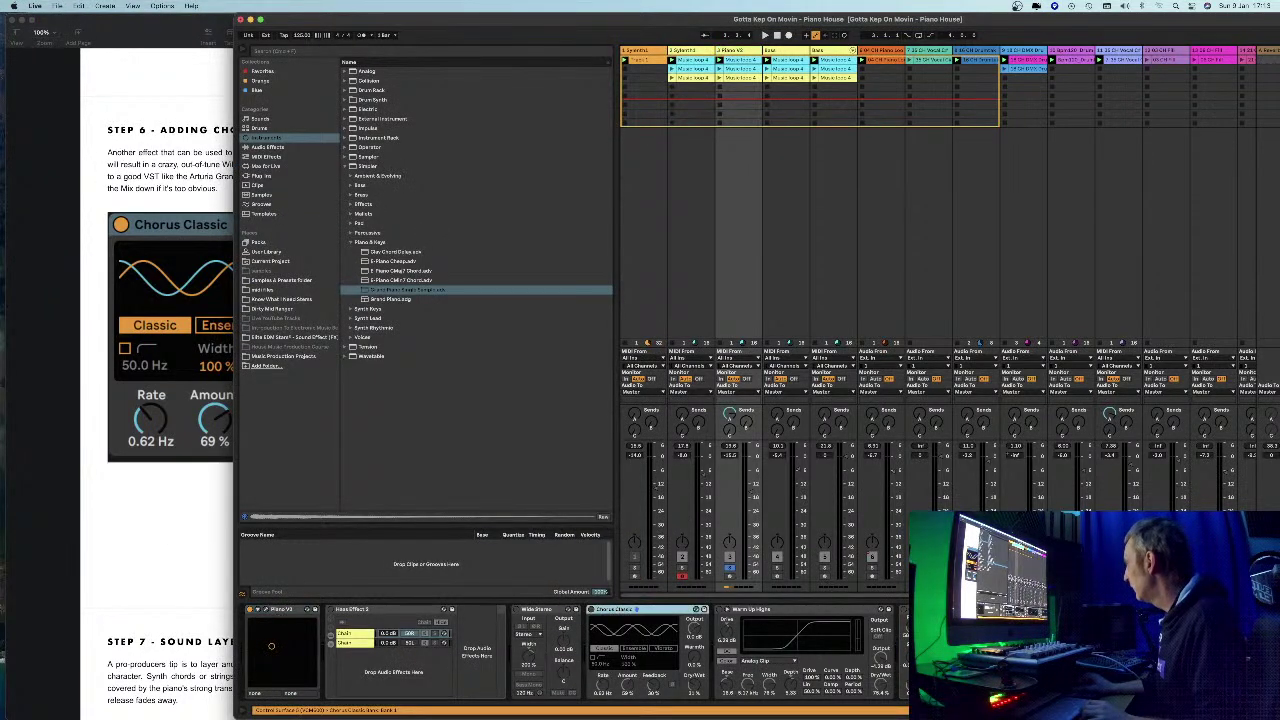
pyautogui.press('Delete')
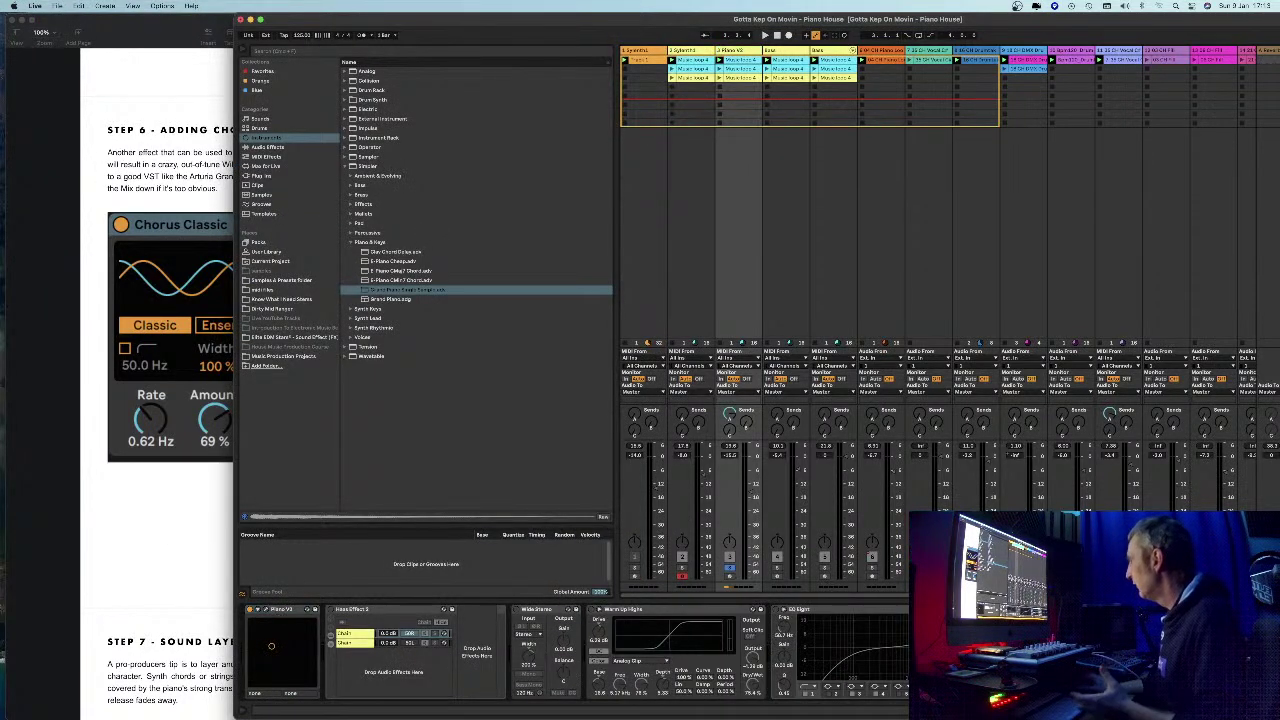
pyautogui.click(592, 618)
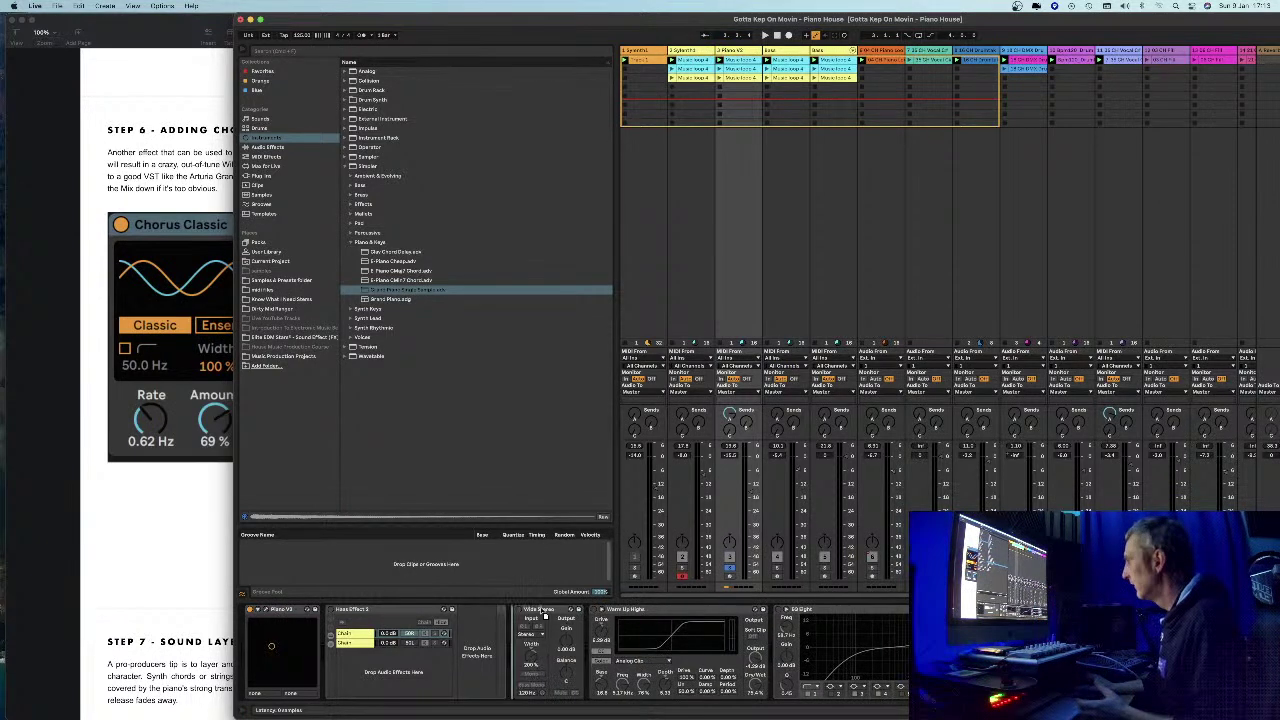
pyautogui.hotkey('ctrl', 'z')
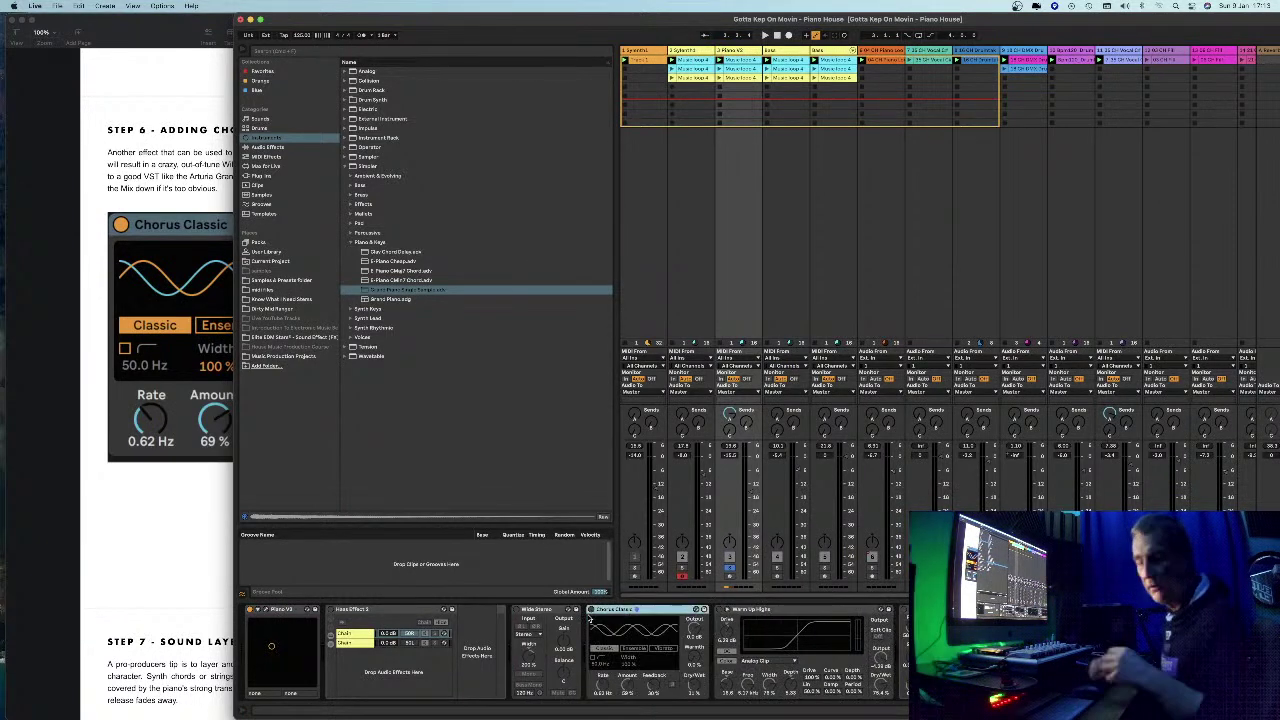
# - Return to the Pages guide, review the Step 6 chorus picture, and read the section "Step 7 - Sound Layering"
pyautogui.click(226, 515)
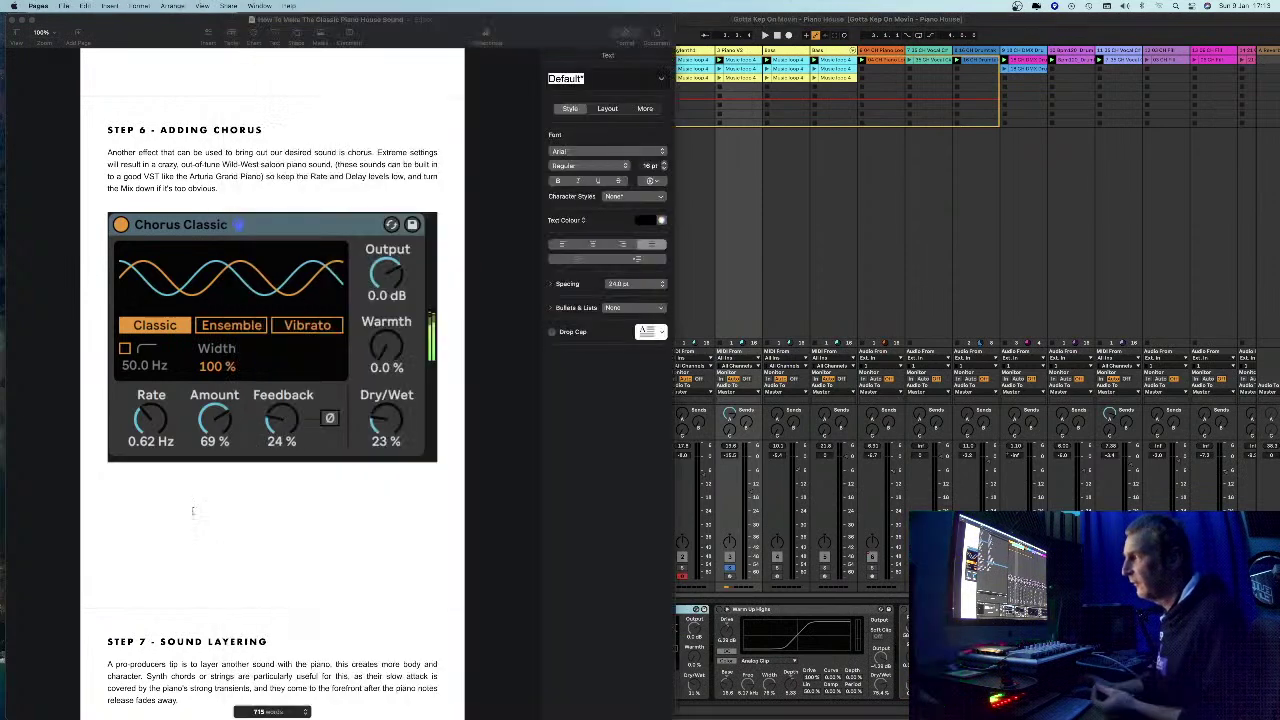
pyautogui.scroll(-5, 236, 517)
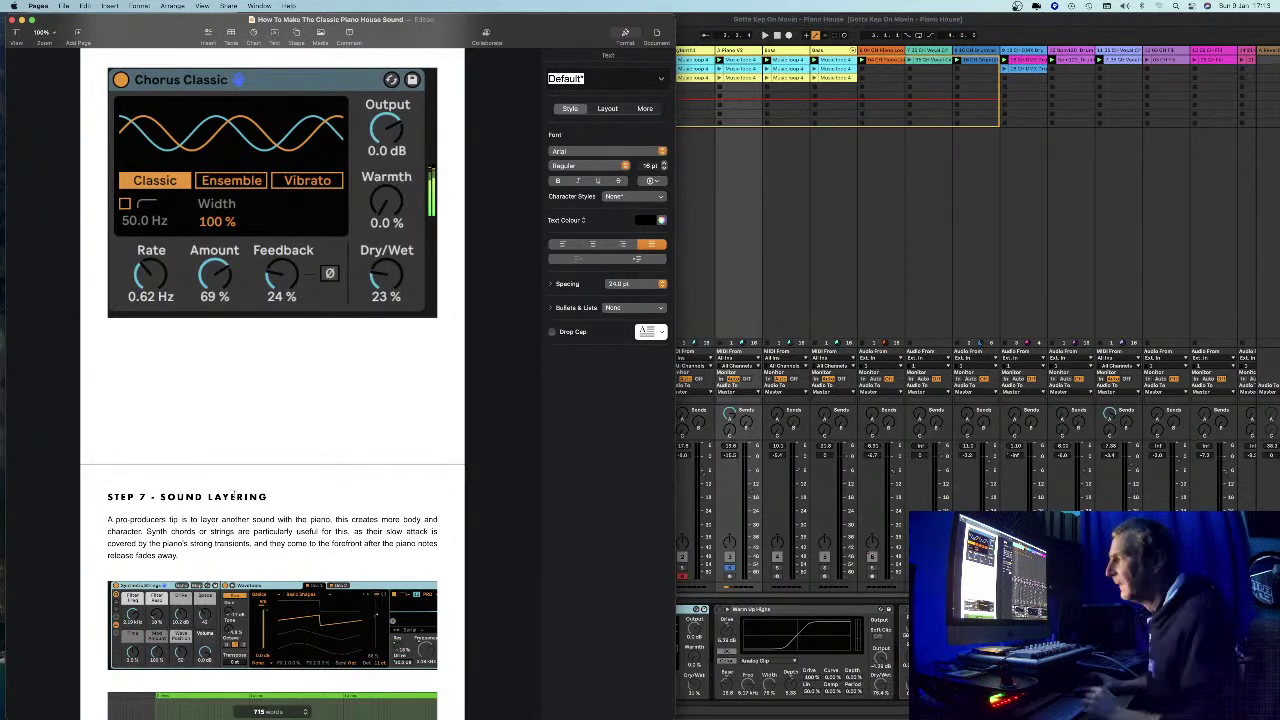
pyautogui.scroll(-1, 383, 527)
pyautogui.scroll(-7, 383, 527)
pyautogui.scroll(-3, 381, 530)
pyautogui.scroll(6, 381, 530)
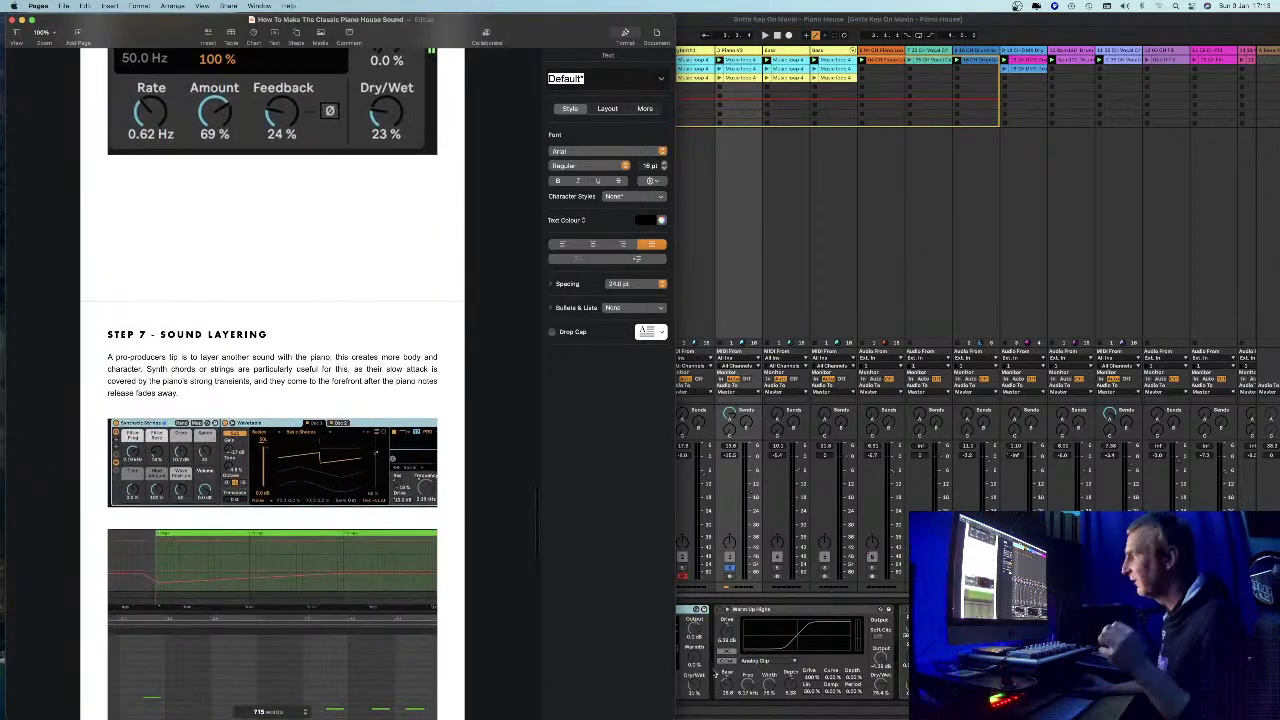
pyautogui.click(714, 674)
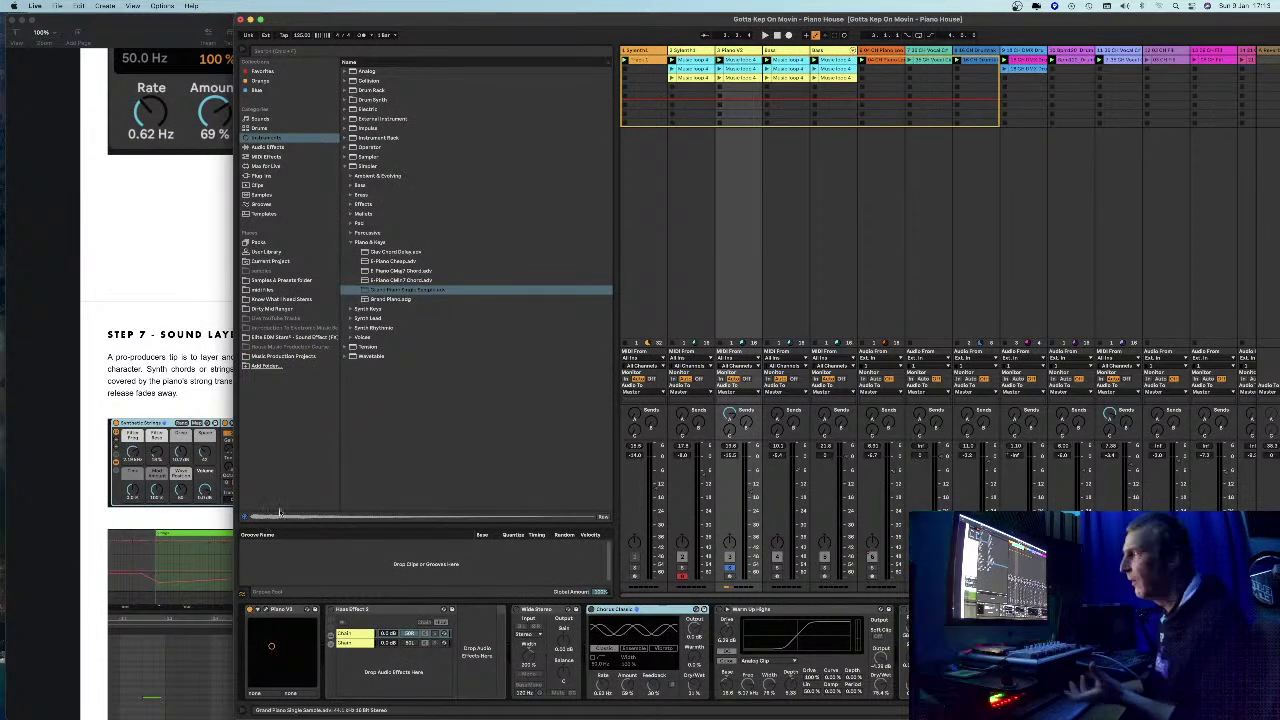
pyautogui.click(212, 402)
pyautogui.scroll(-5, 198, 162)
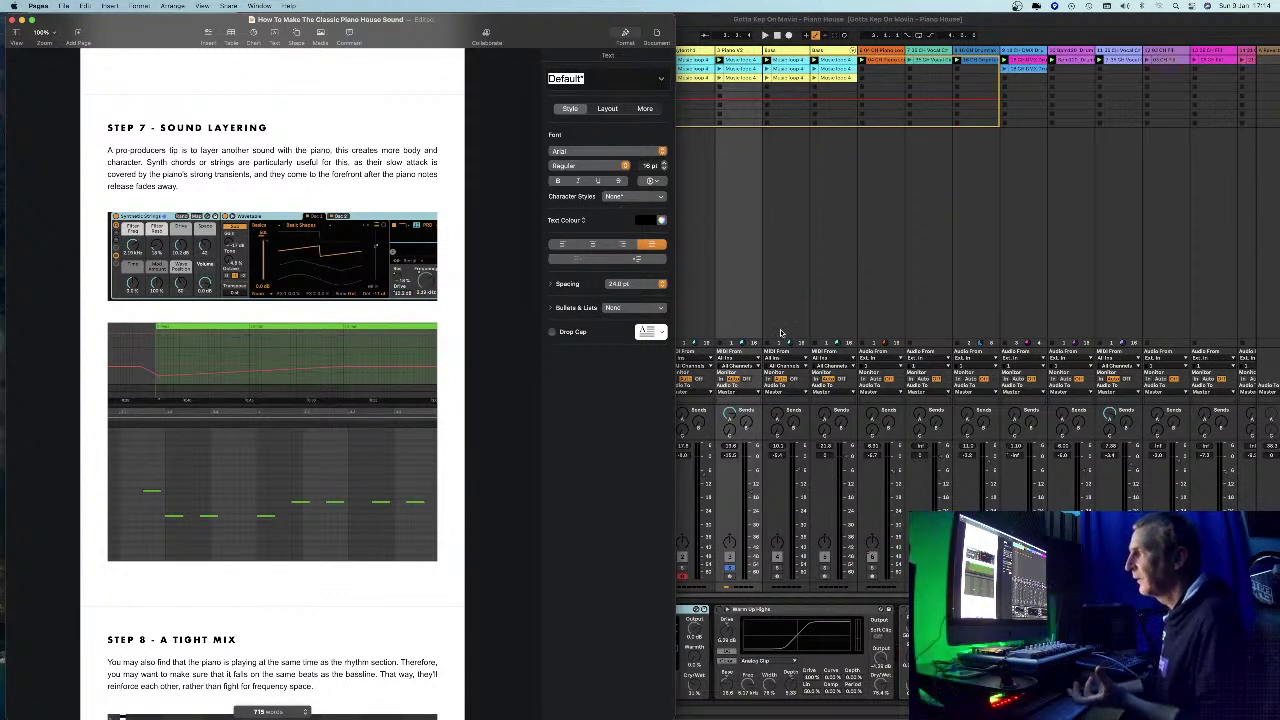
# - Switch to Ableton Live, open the first clip on Sylenth1 track 2, and enlarge its note area to show the chords
pyautogui.click(834, 253)
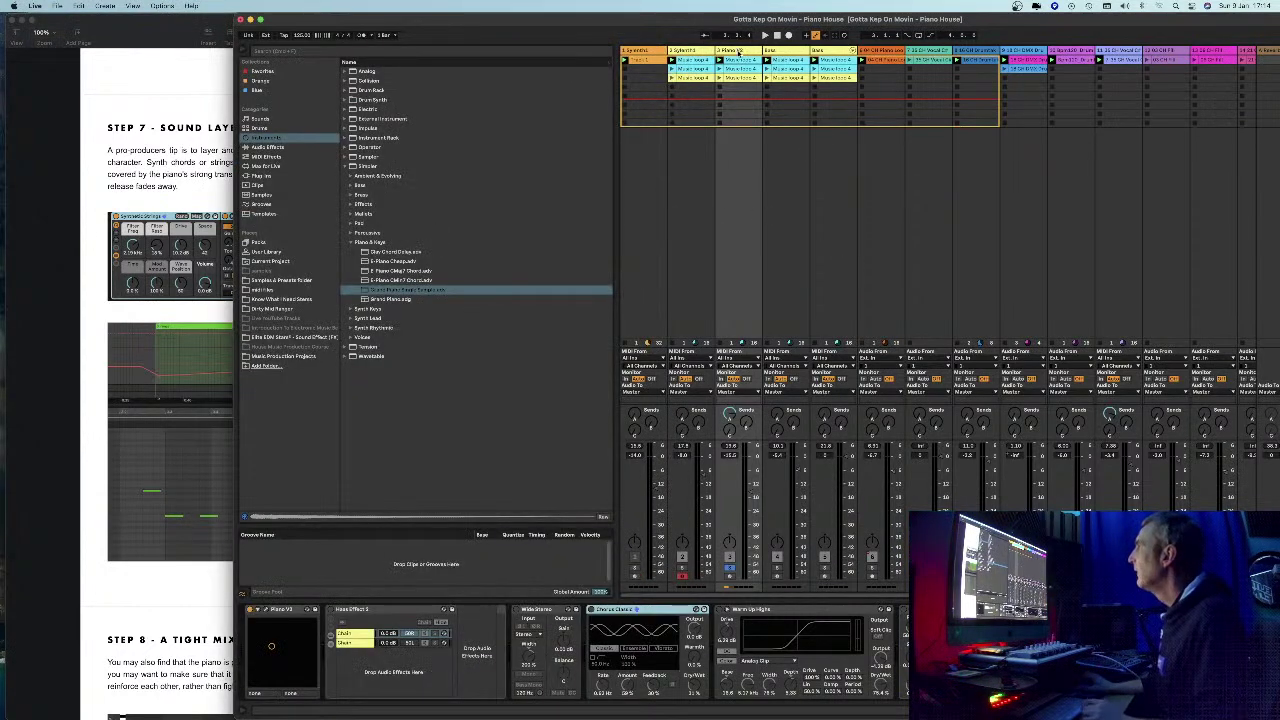
pyautogui.doubleClick(686, 61)
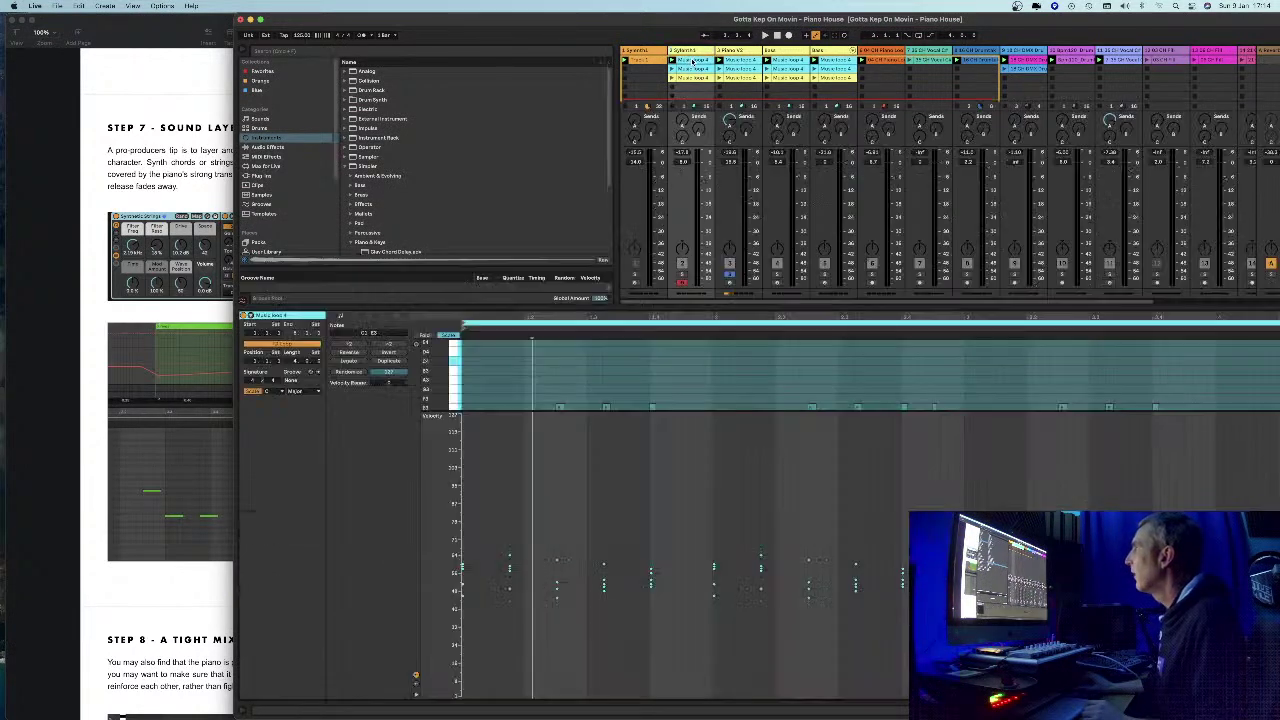
pyautogui.moveTo(594, 410); pyautogui.dragTo(611, 509)
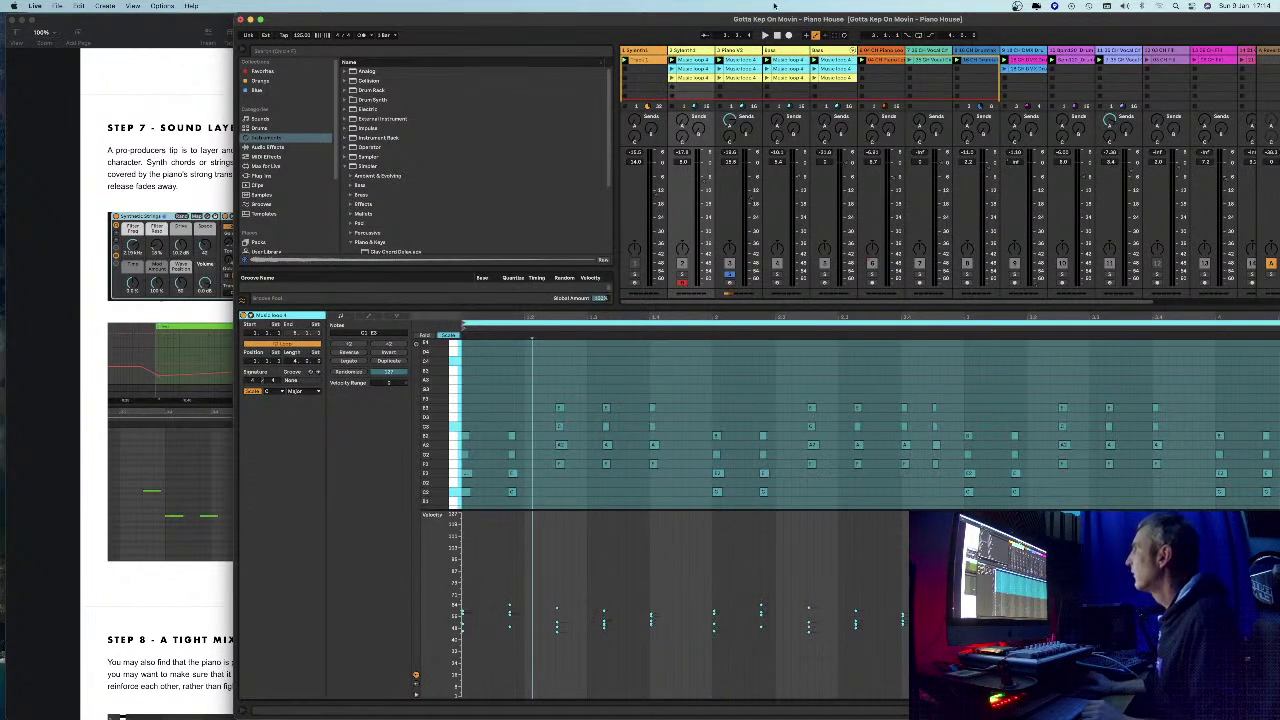
# - Compare the note pitches and timing in the clips of tracks 4 and 5, alternating between the two tracks
pyautogui.click(797, 78)
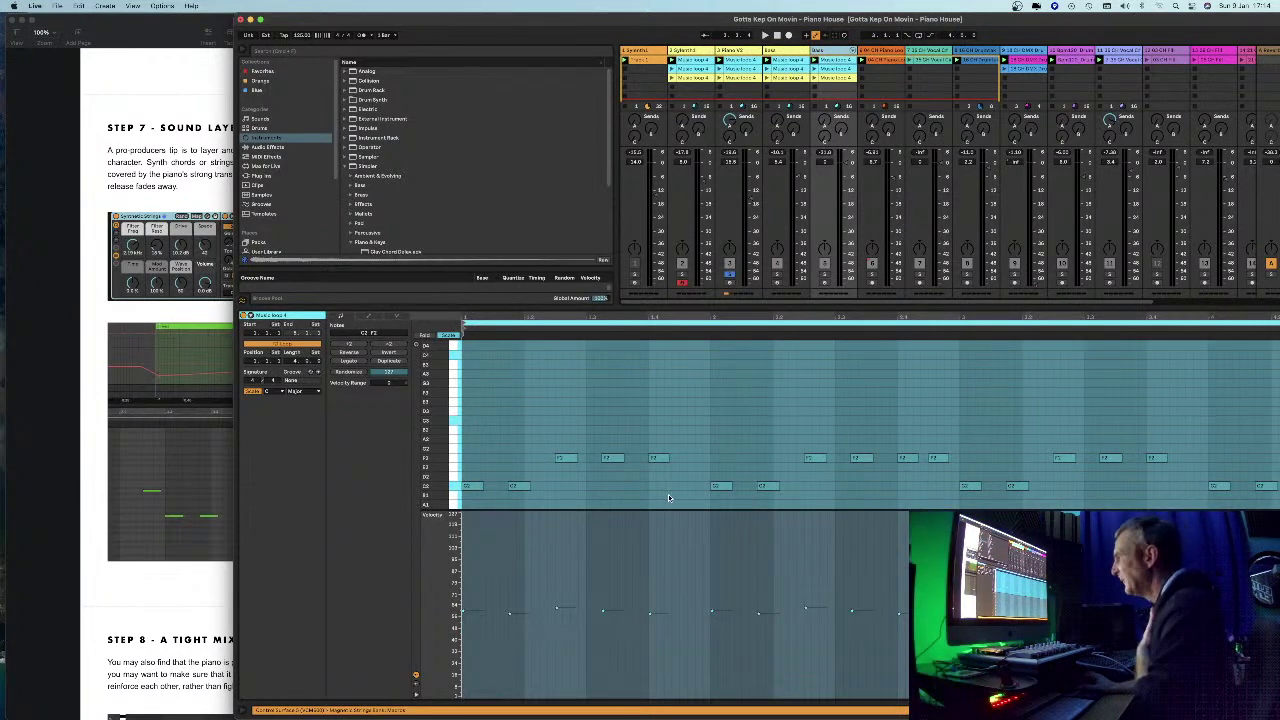
pyautogui.scroll(-3, 709, 494)
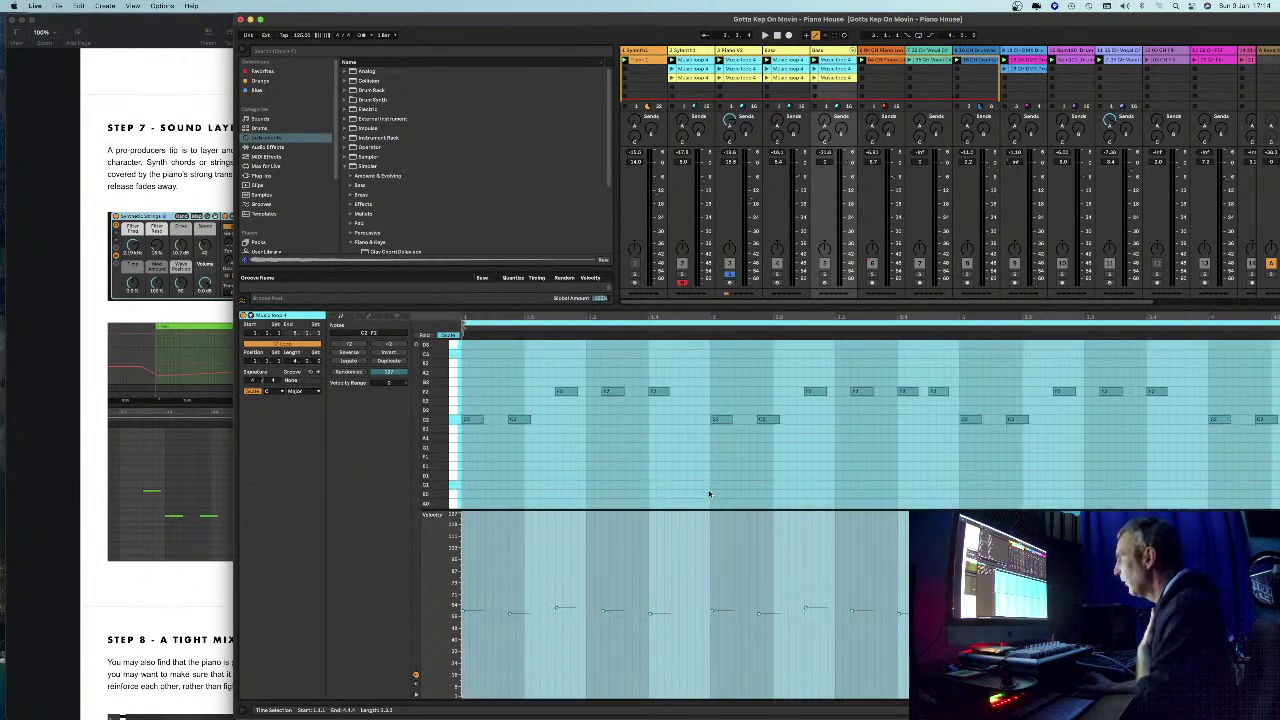
pyautogui.click(497, 439)
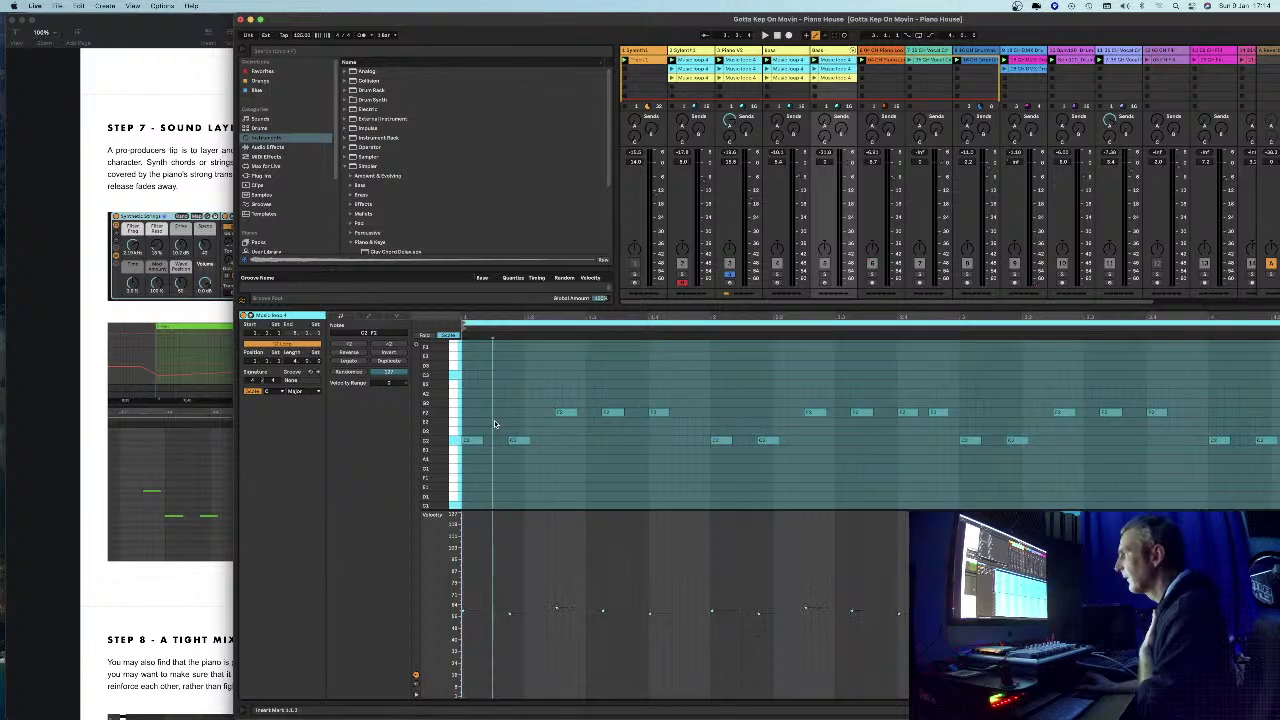
pyautogui.click(834, 60)
pyautogui.click(787, 60)
pyautogui.click(787, 50)
pyautogui.click(833, 50)
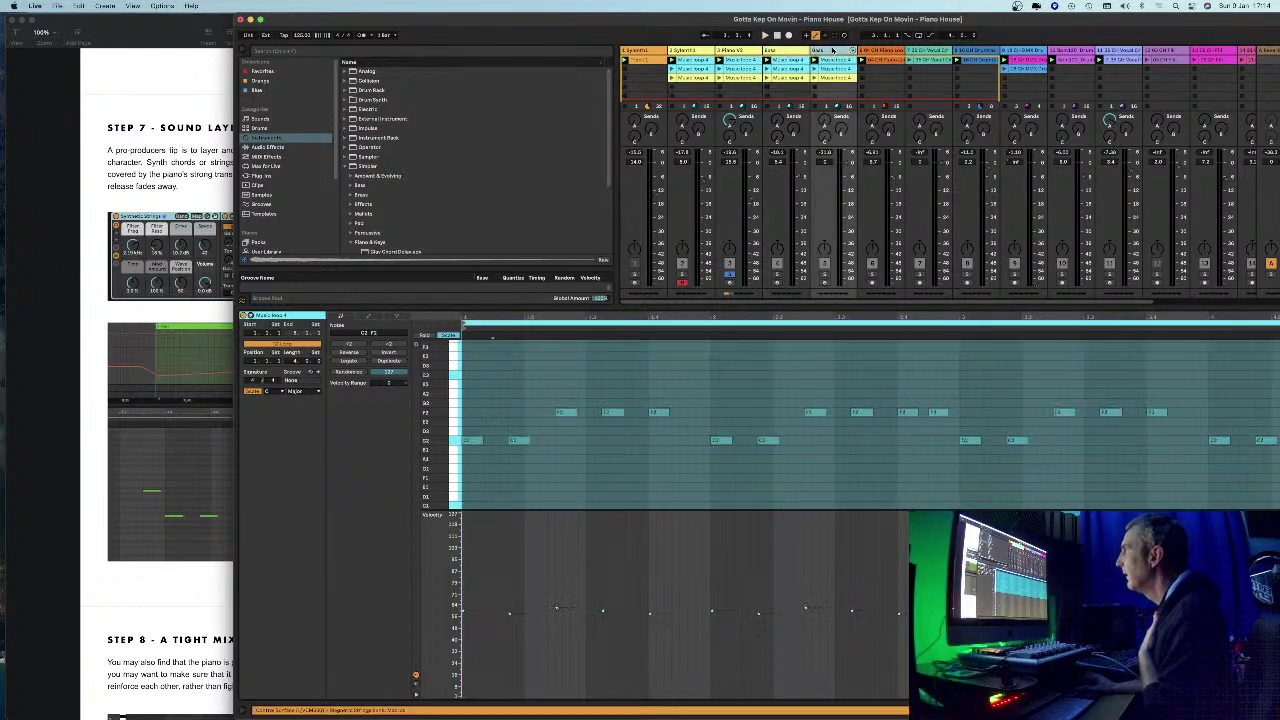
pyautogui.click(782, 52)
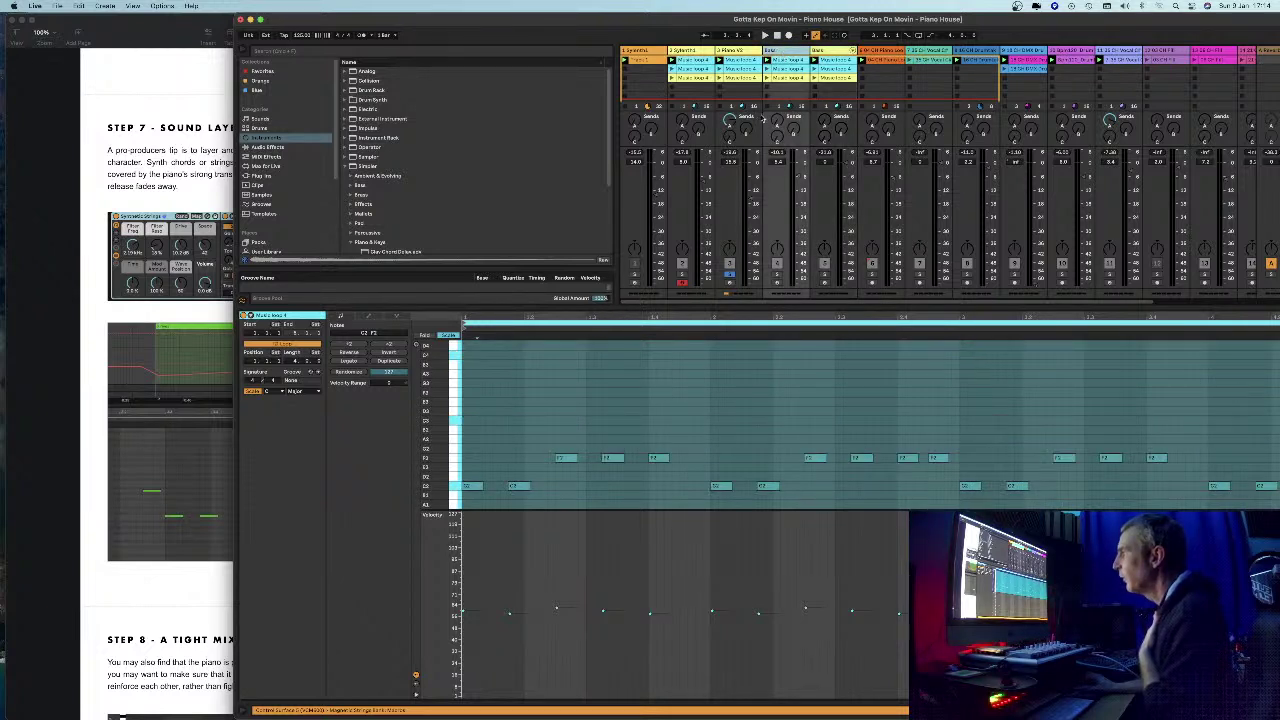
pyautogui.click(824, 50)
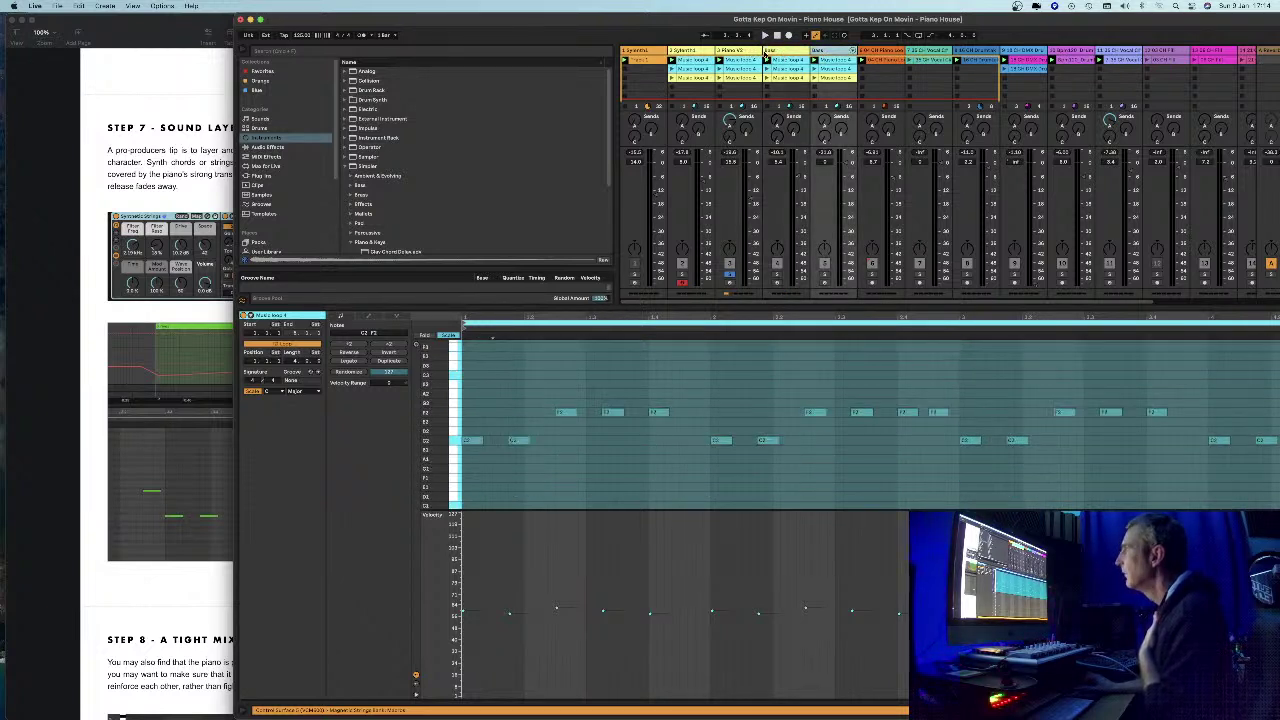
pyautogui.click(779, 52)
# - Return to the Pages guide, review Step 7's pictures, and read the section "Step 8 - A Tight Mix"
pyautogui.click(646, 429)
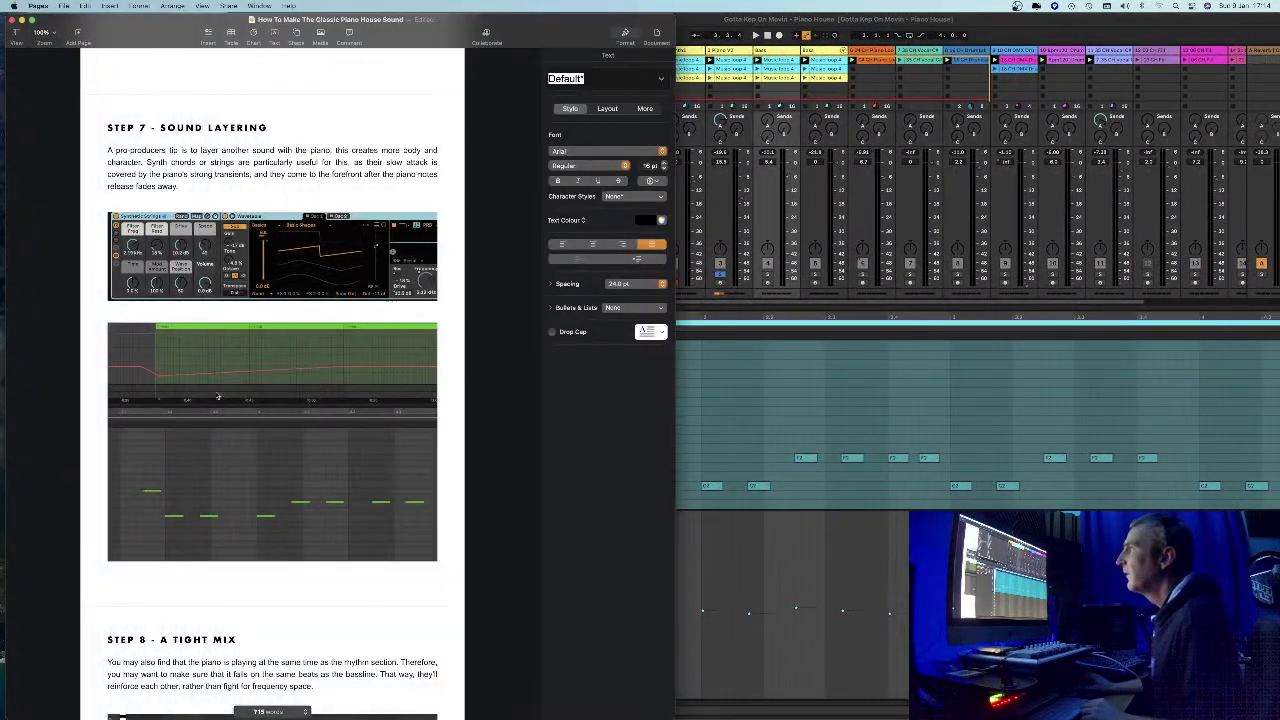
pyautogui.scroll(-5, 329, 451)
pyautogui.scroll(-5, 326, 456)
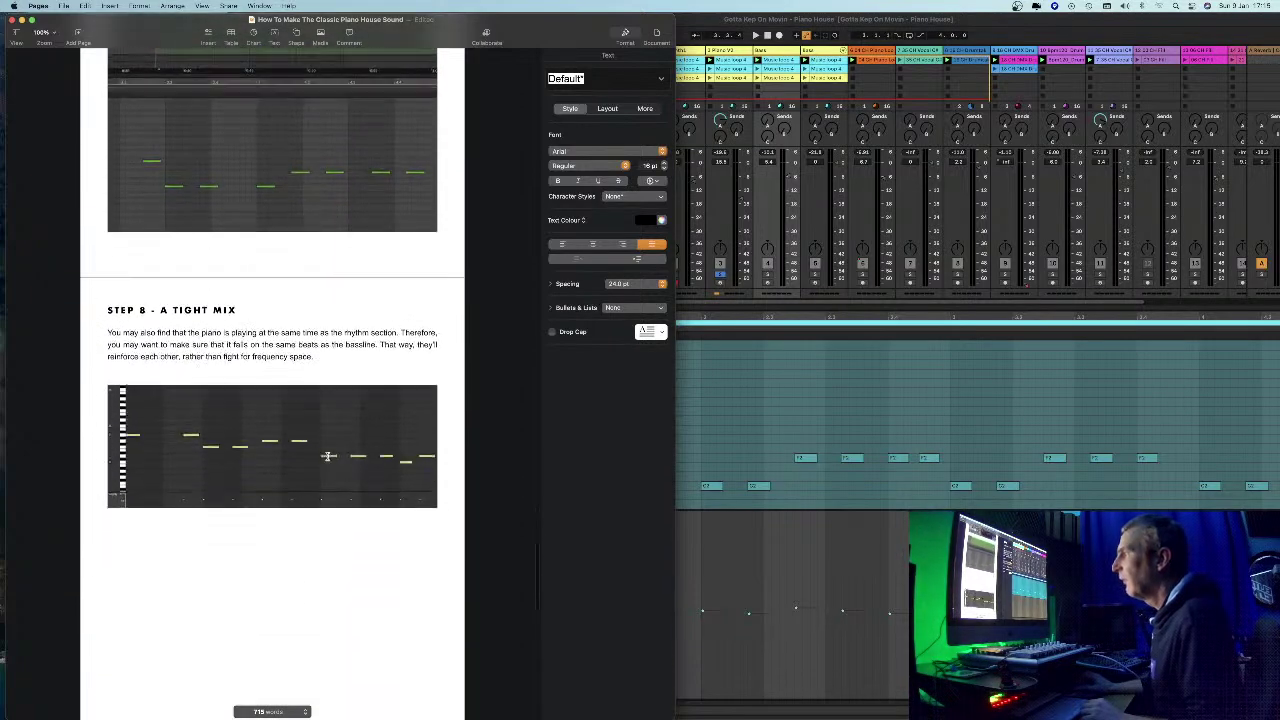
pyautogui.scroll(8, 217, 243)
pyautogui.scroll(-5, 217, 243)
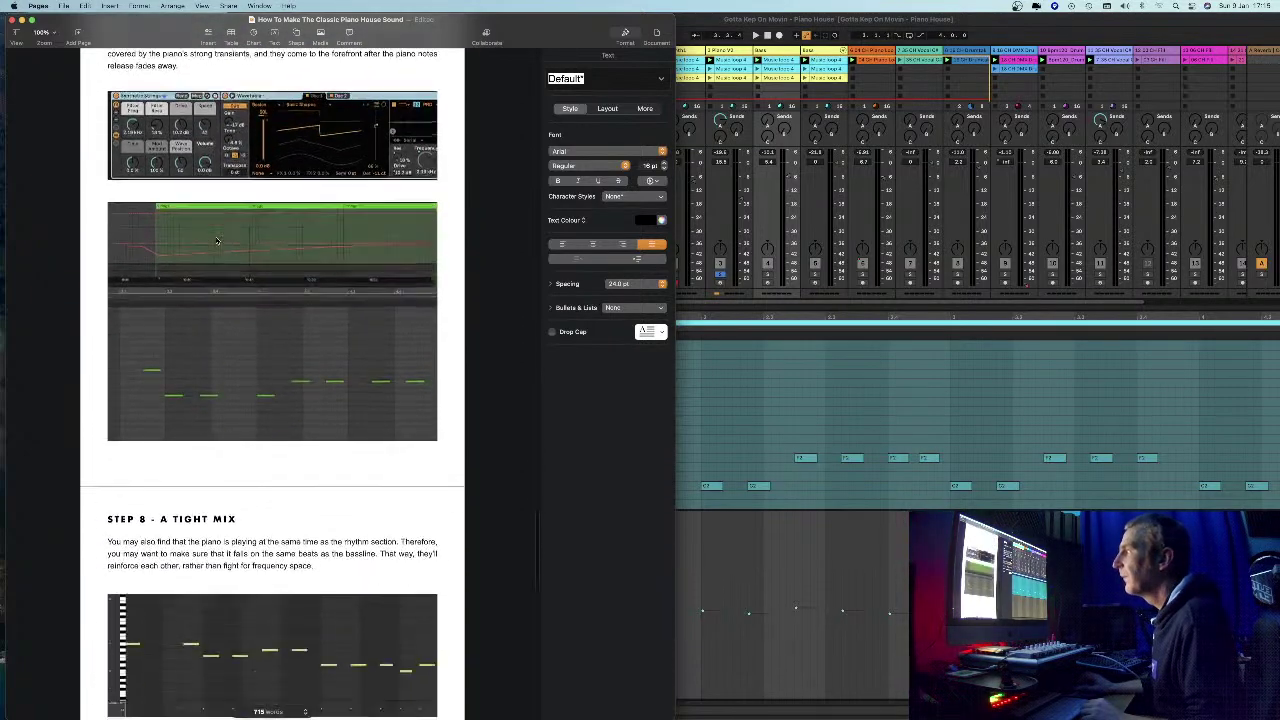
pyautogui.scroll(-2, 214, 390)
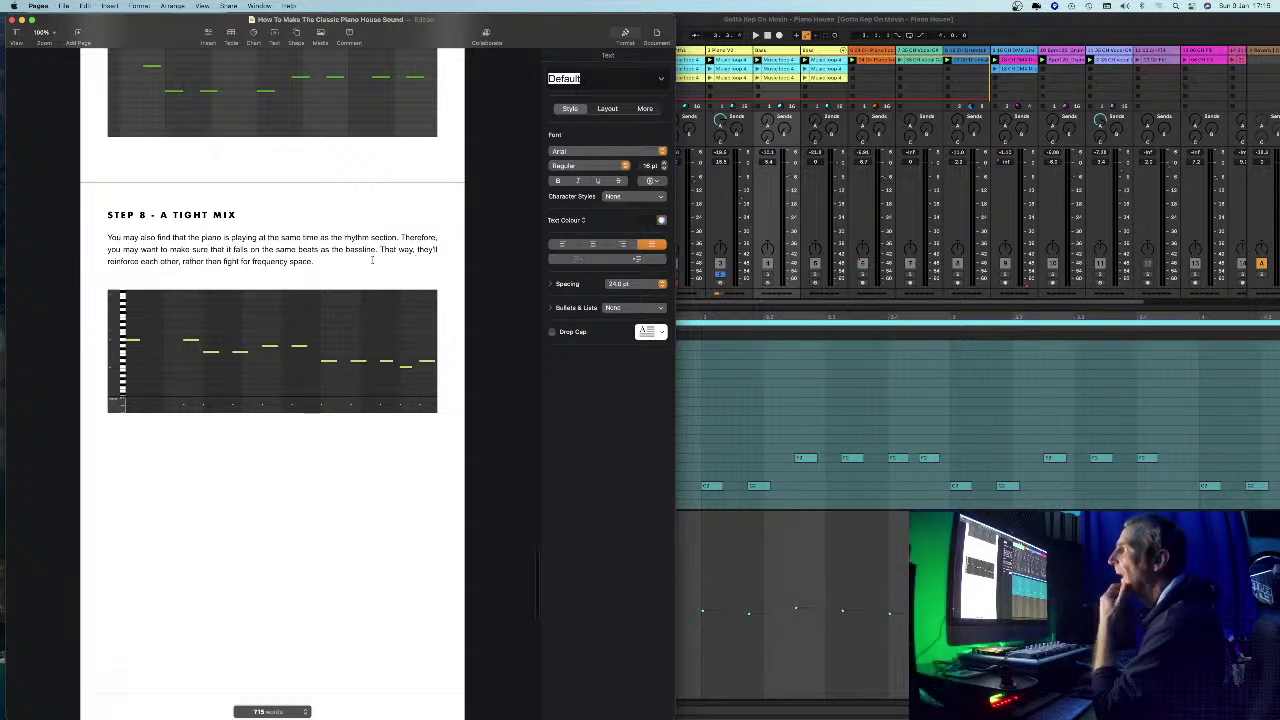
pyautogui.scroll(-5, 205, 268)
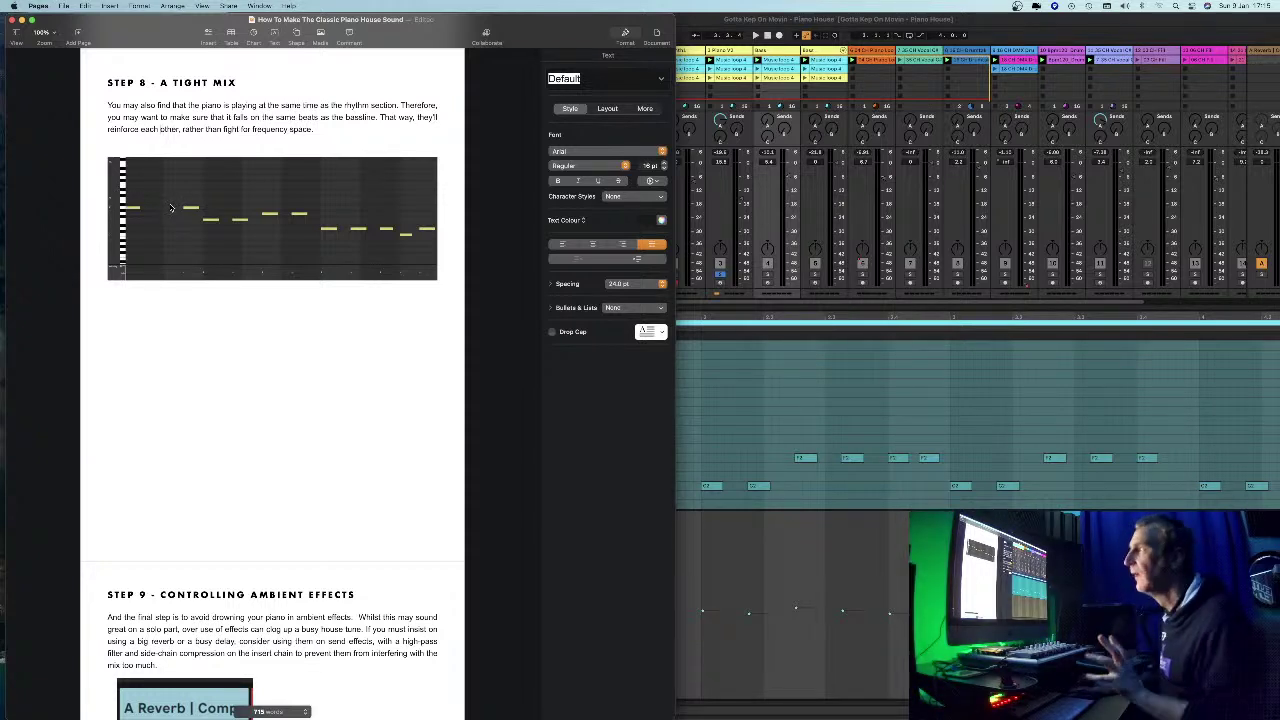
pyautogui.click(287, 475)
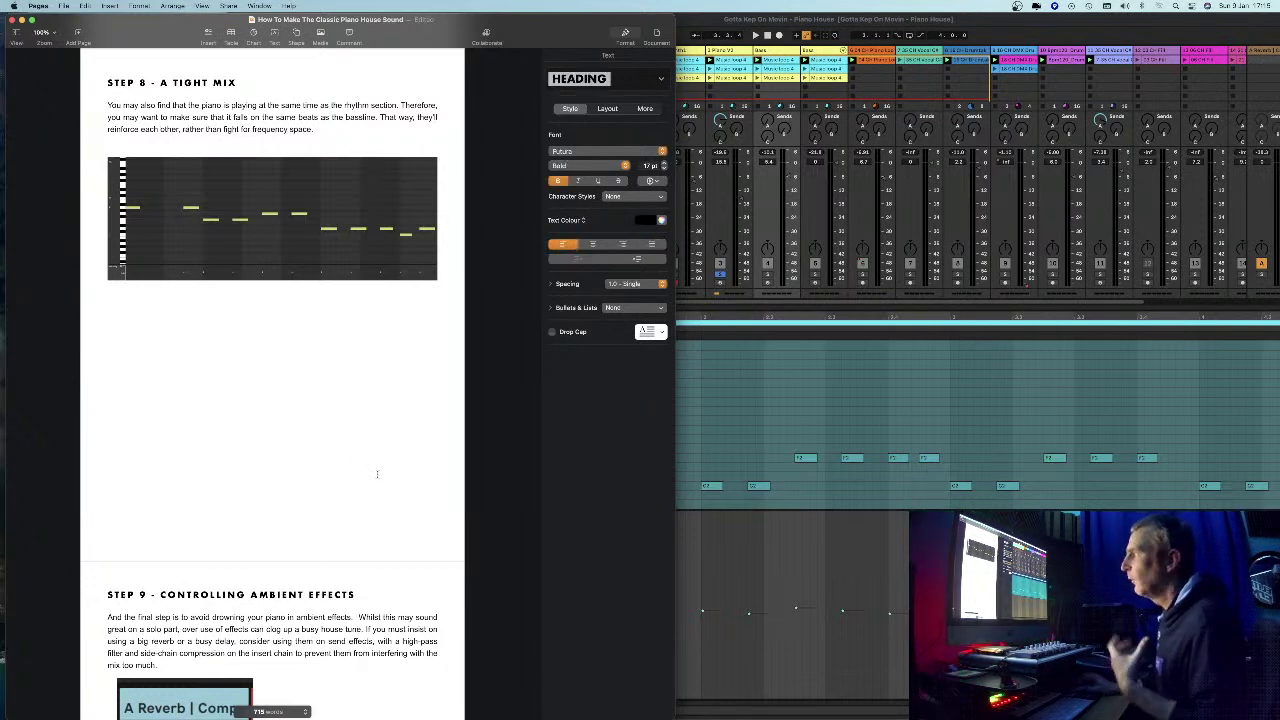
# - Switch to Ableton Live and compare the timing of track 4's notes with the chords in Sylenth1 track 2's clip
pyautogui.click(850, 424)
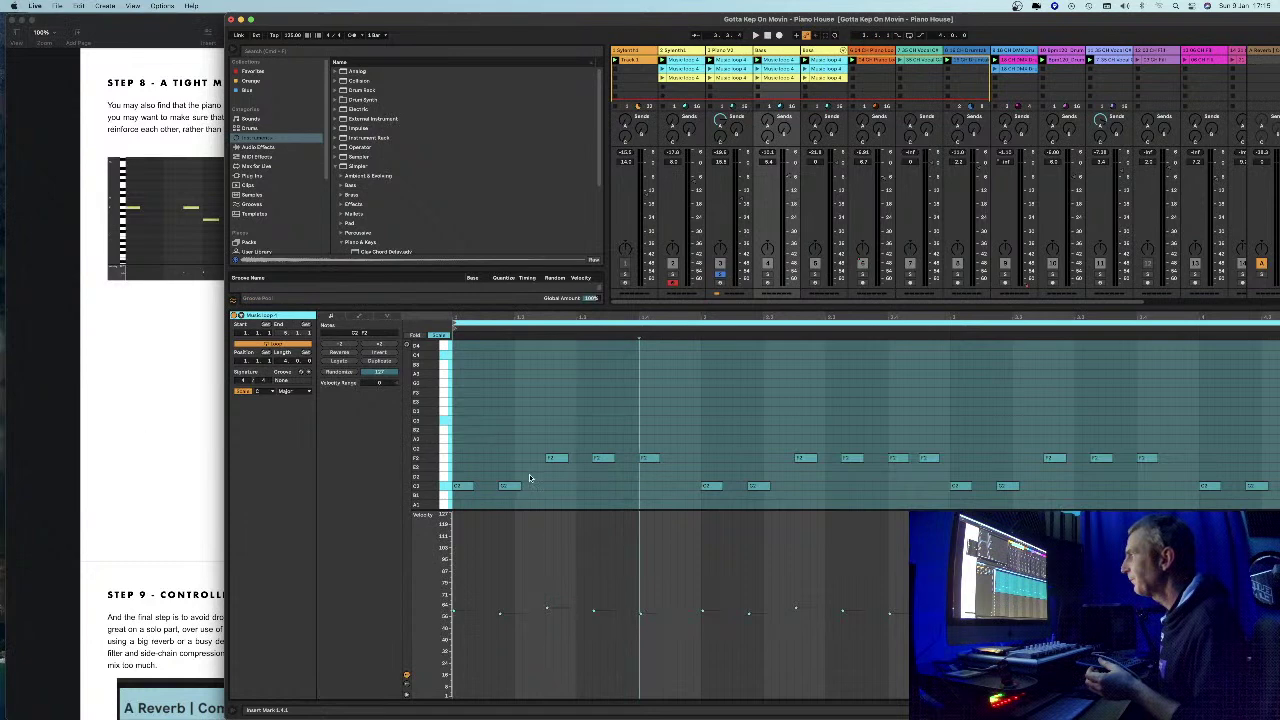
pyautogui.click(459, 488)
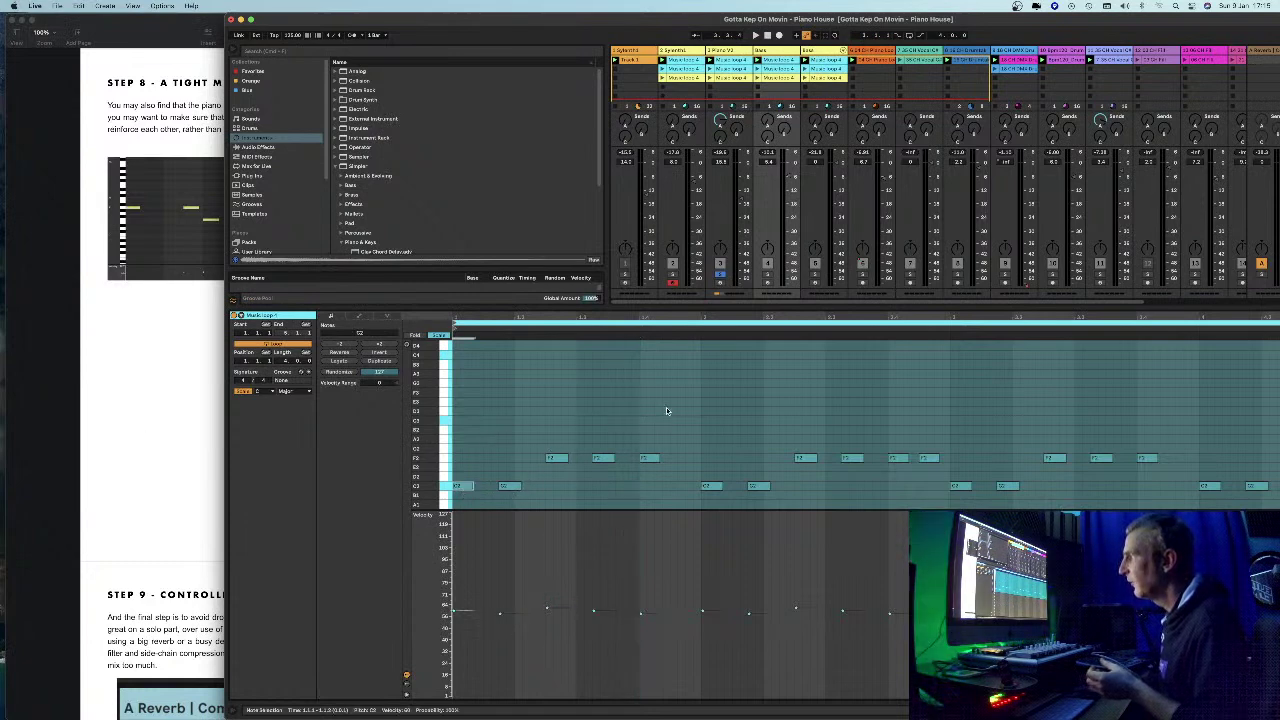
pyautogui.click(570, 452)
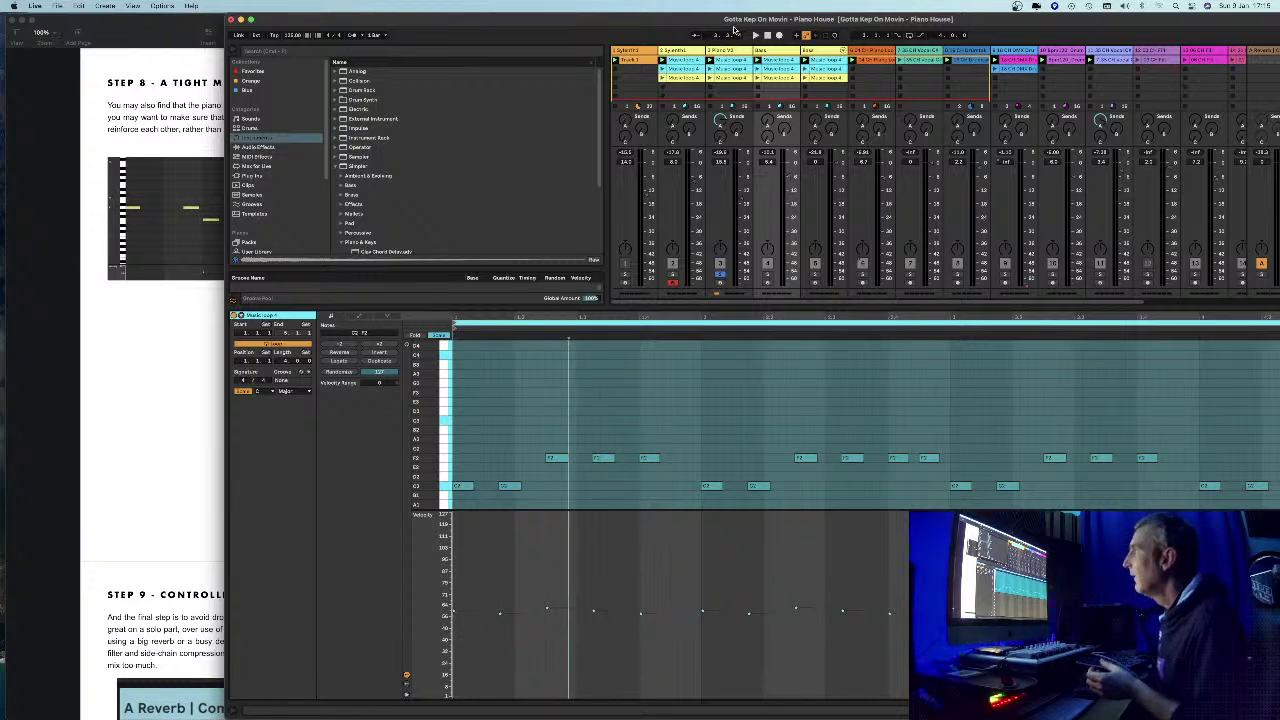
pyautogui.click(686, 53)
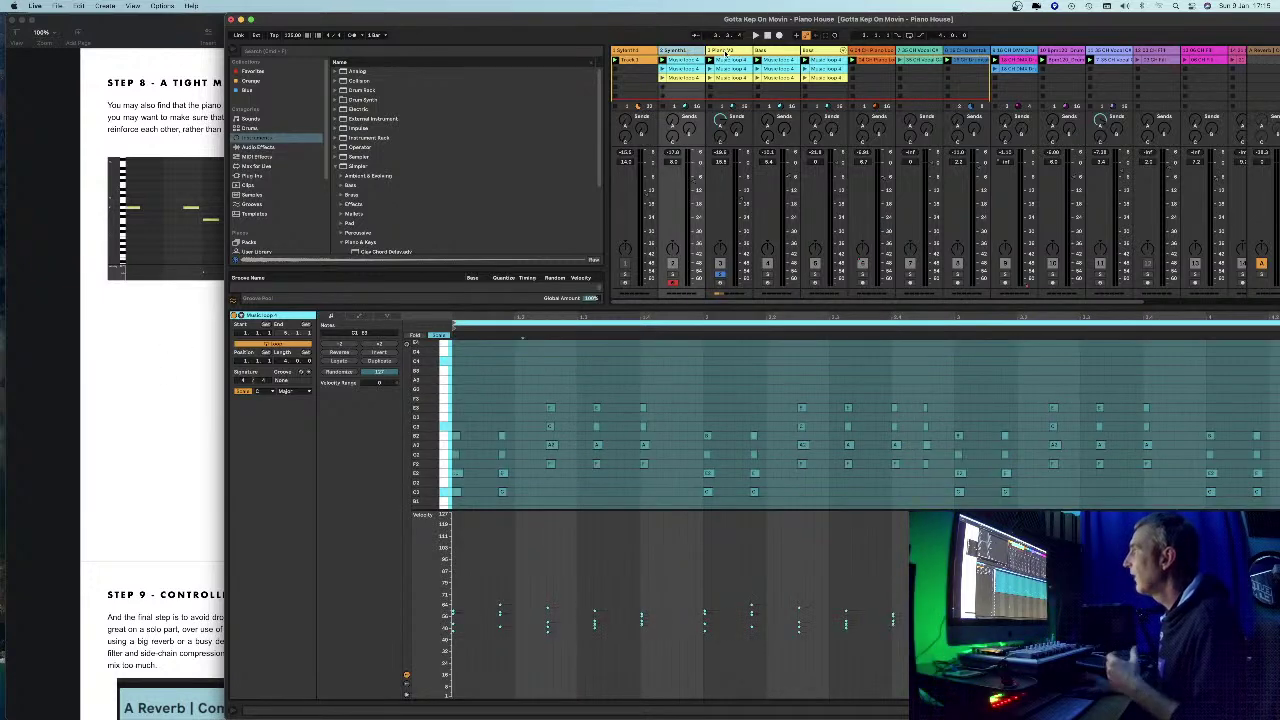
# - Show the device view of track 2, open its Sylenth1 plug-in window with the ARP ChordPad preset, and move it over the browser
pyautogui.hotkey('shift', 'Tab')
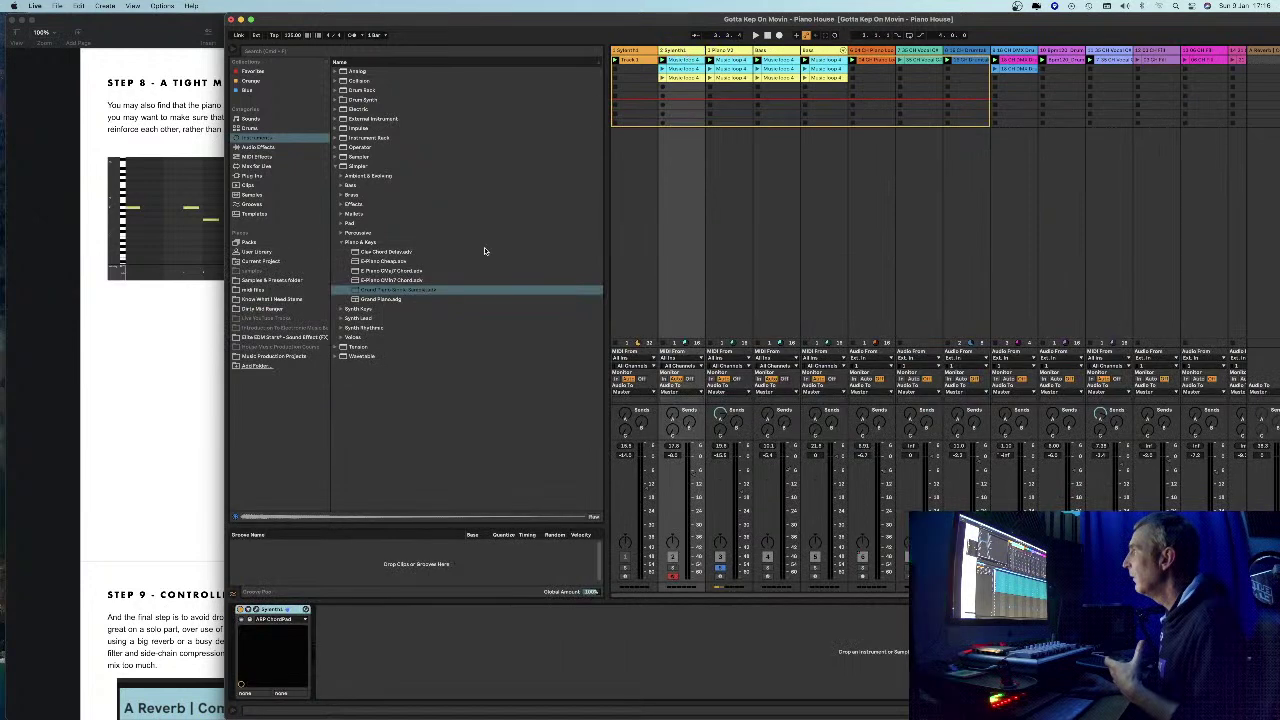
pyautogui.click(254, 609)
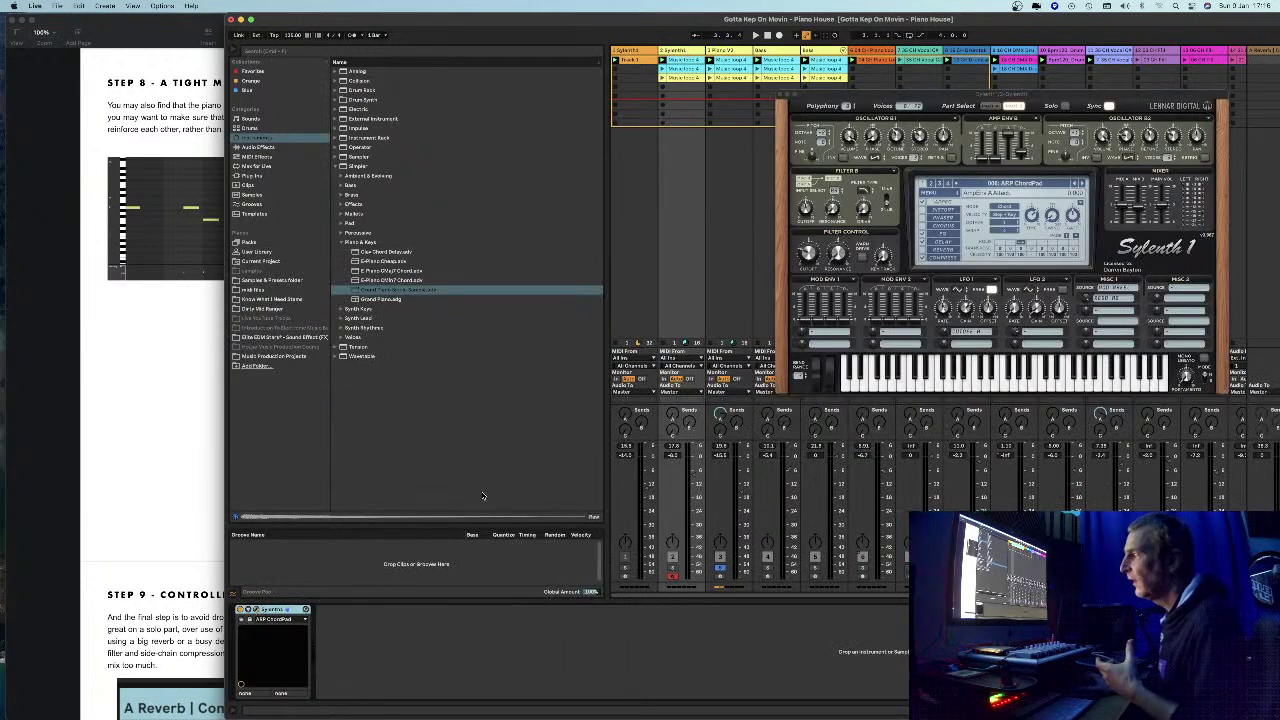
pyautogui.moveTo(901, 96); pyautogui.dragTo(531, 97)
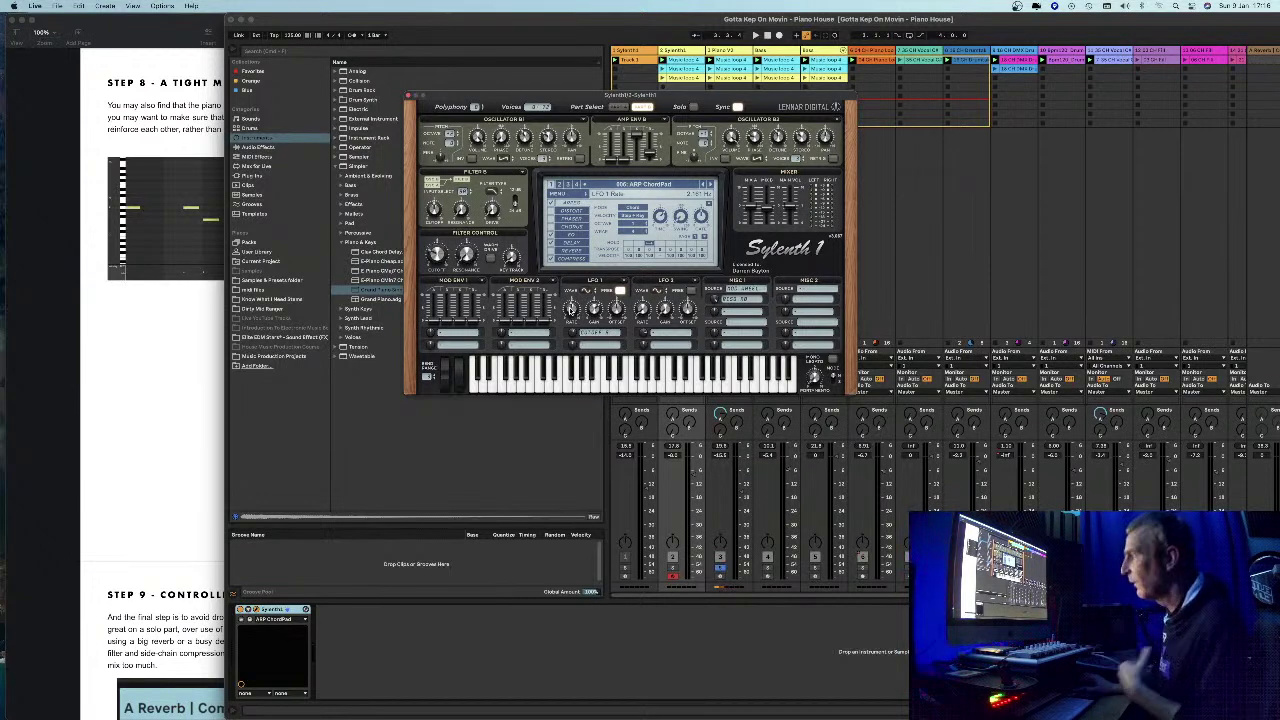
# - Audition Sylenth1 track 2, track 6, and the Piano V2 track by soloing each during playback, showing Piano V2's device chain
pyautogui.click(673, 572)
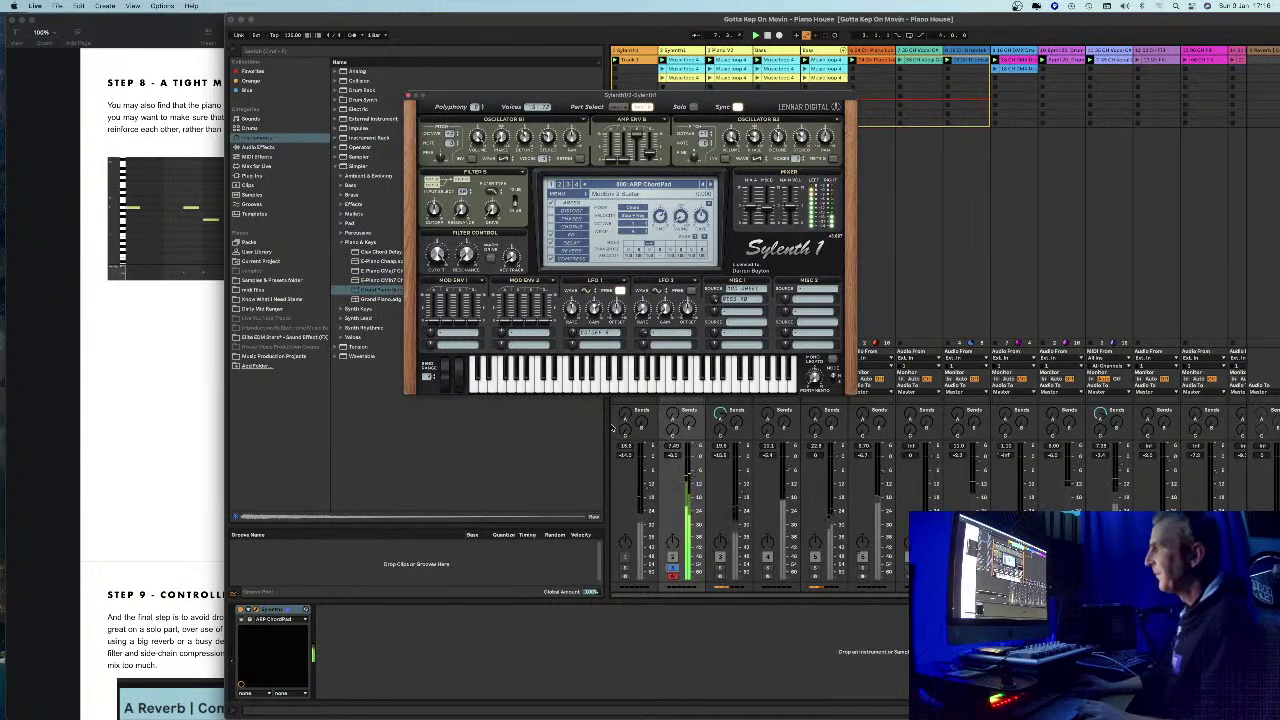
pyautogui.click(672, 569)
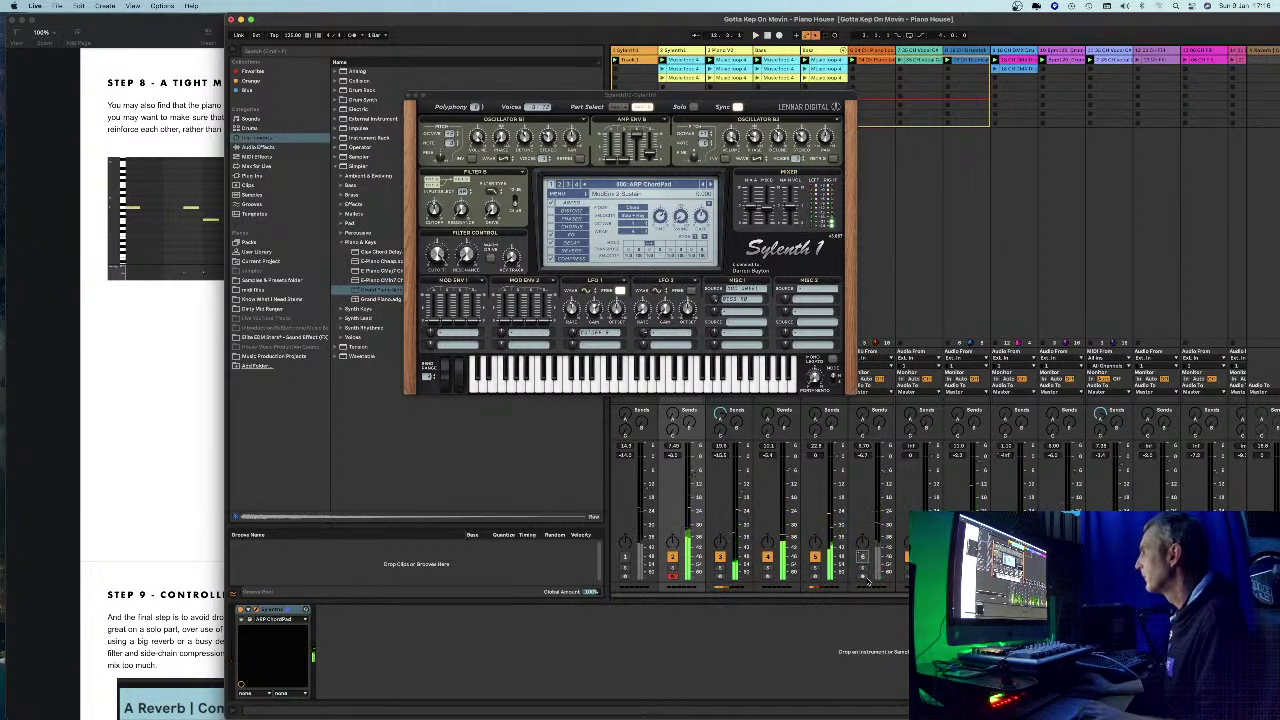
pyautogui.click(863, 570)
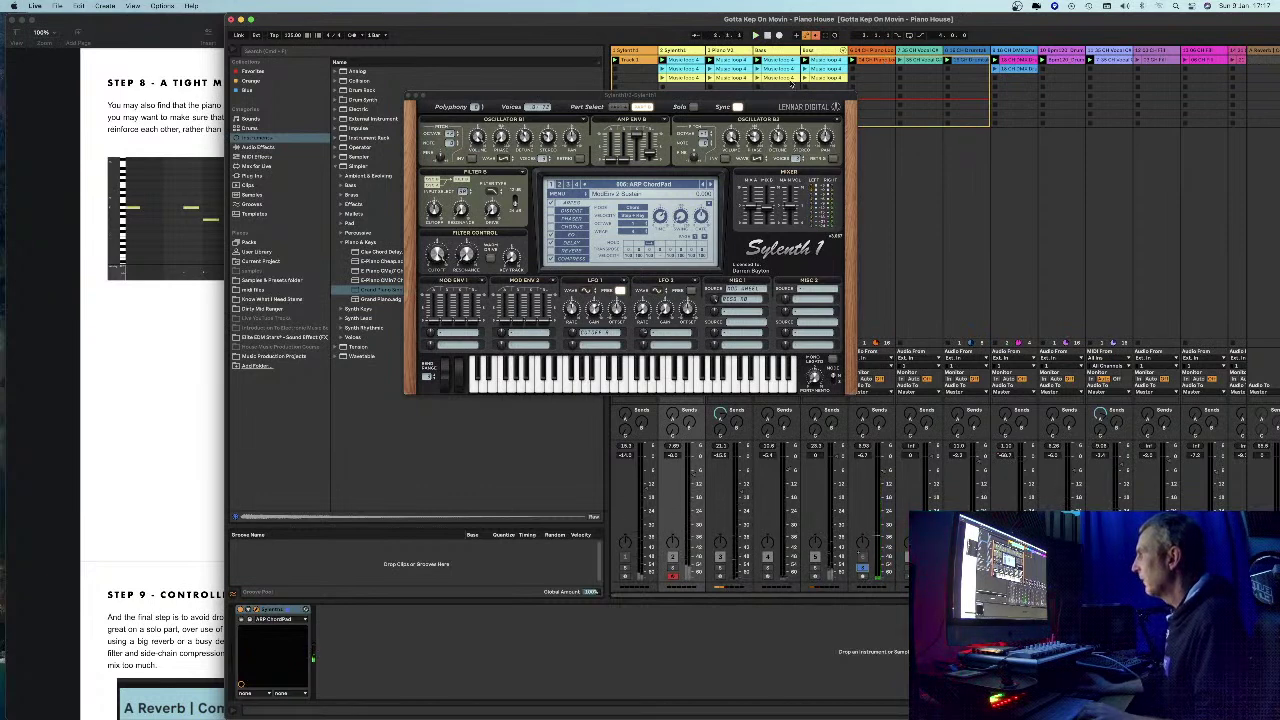
pyautogui.click(724, 51)
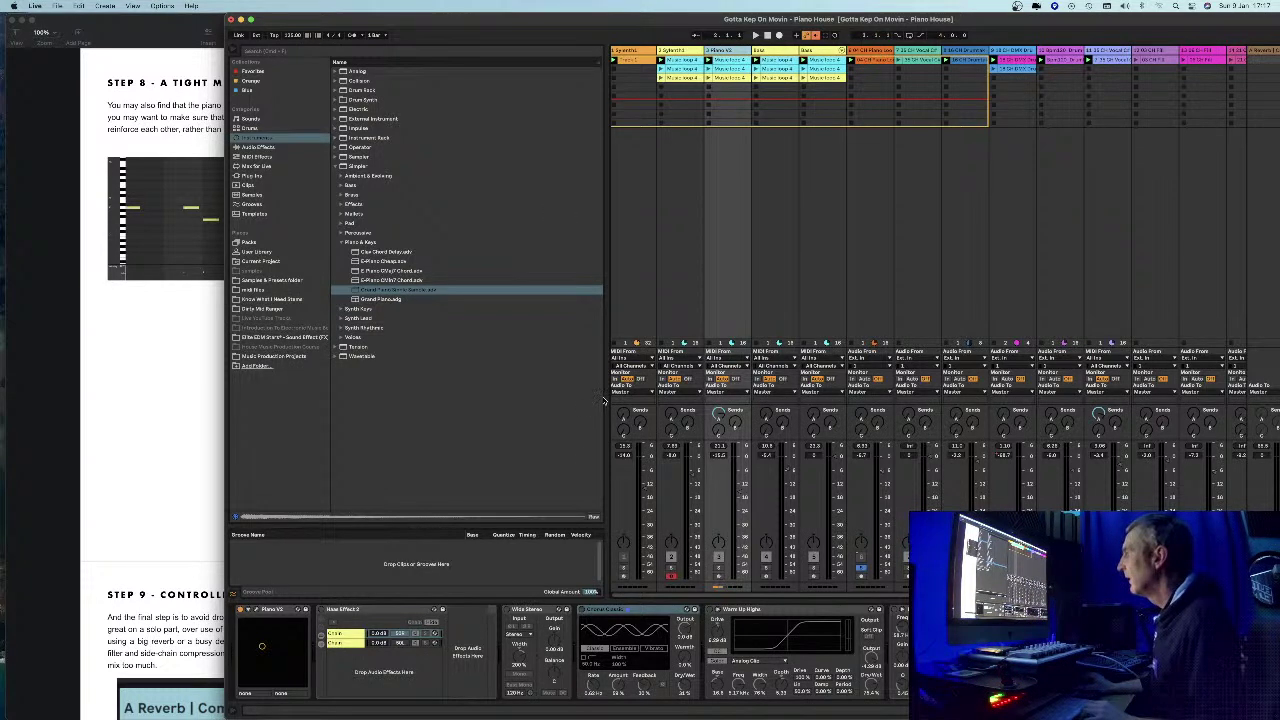
pyautogui.click(719, 567)
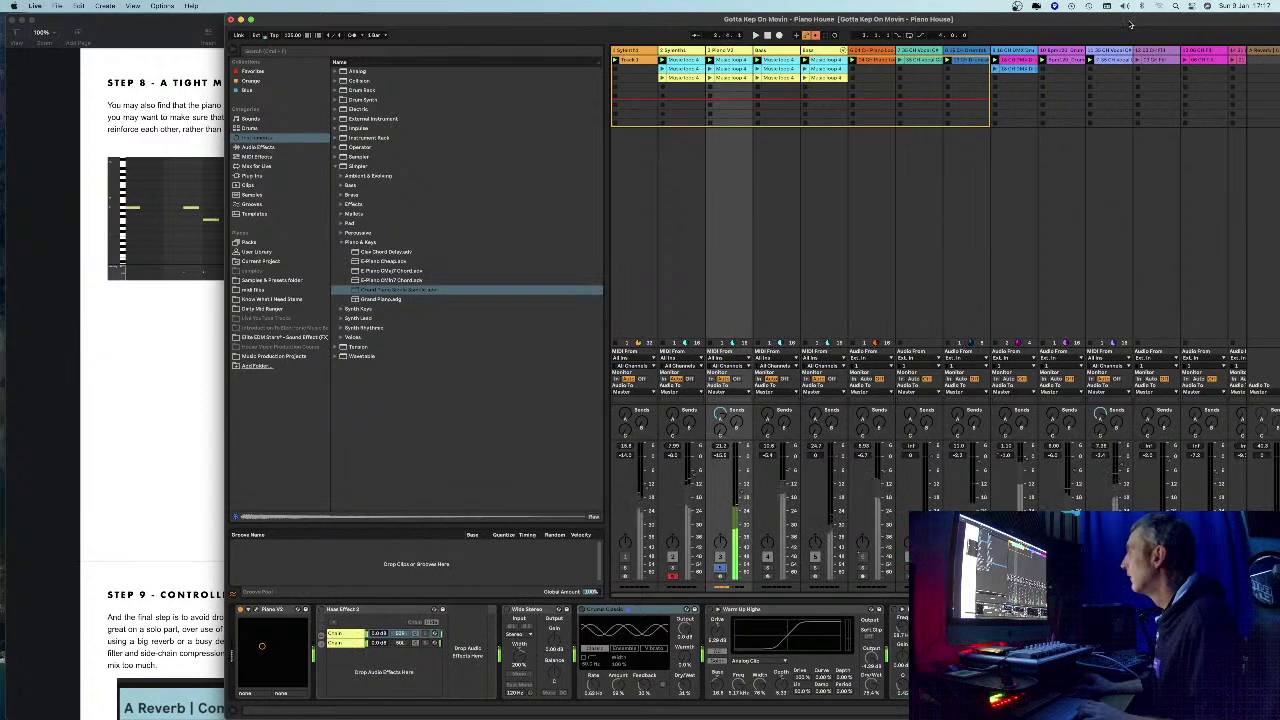
# - Return to the Pages guide and read the section "Step 9 - Controlling Ambient Effects"
pyautogui.click(171, 354)
pyautogui.scroll(-5, 250, 420)
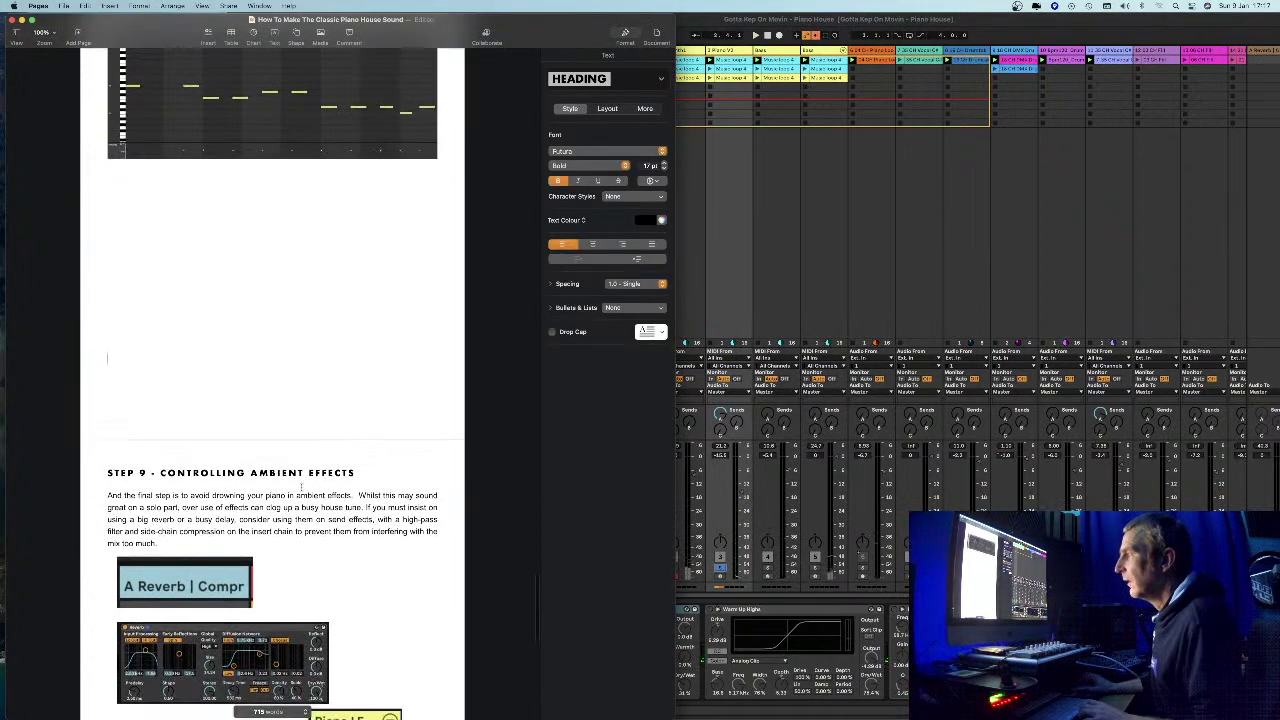
pyautogui.scroll(-6, 301, 488)
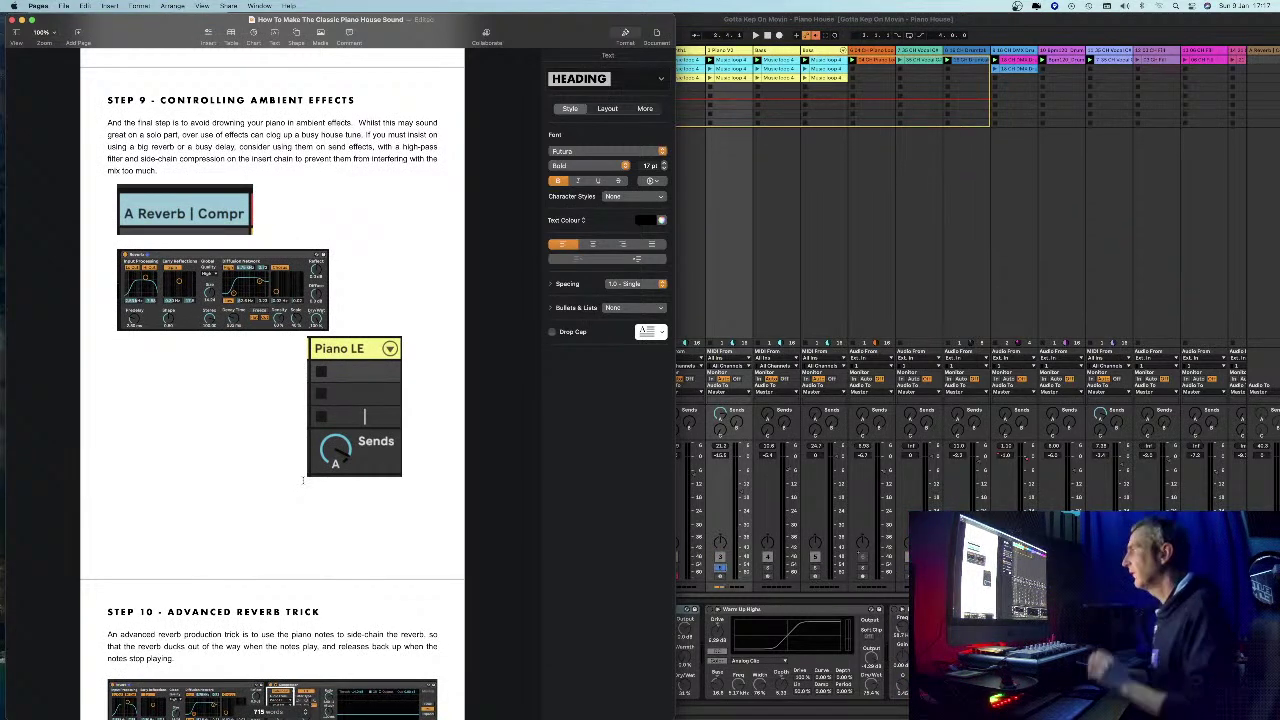
# - Switch to Ableton Live, show the Reverb and Compressor devices on return track A, and place the window beside the guide
pyautogui.click(760, 273)
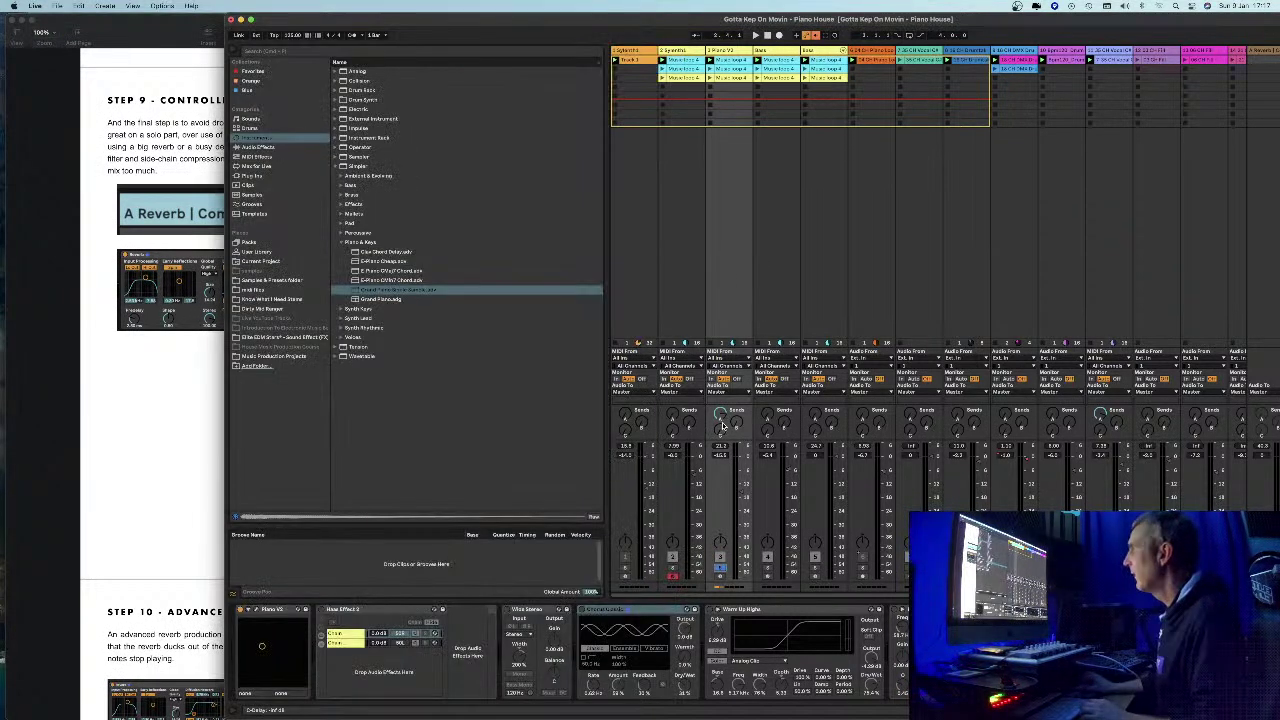
pyautogui.doubleClick(805, 12)
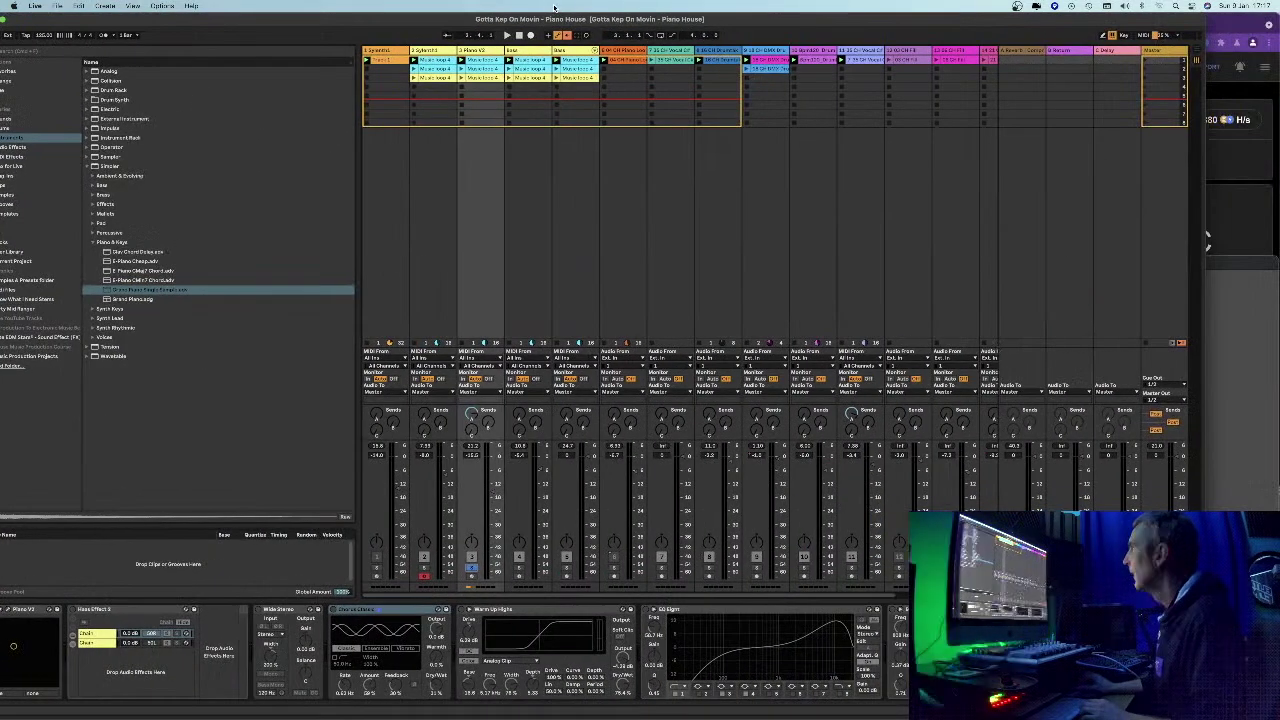
pyautogui.click(1081, 57)
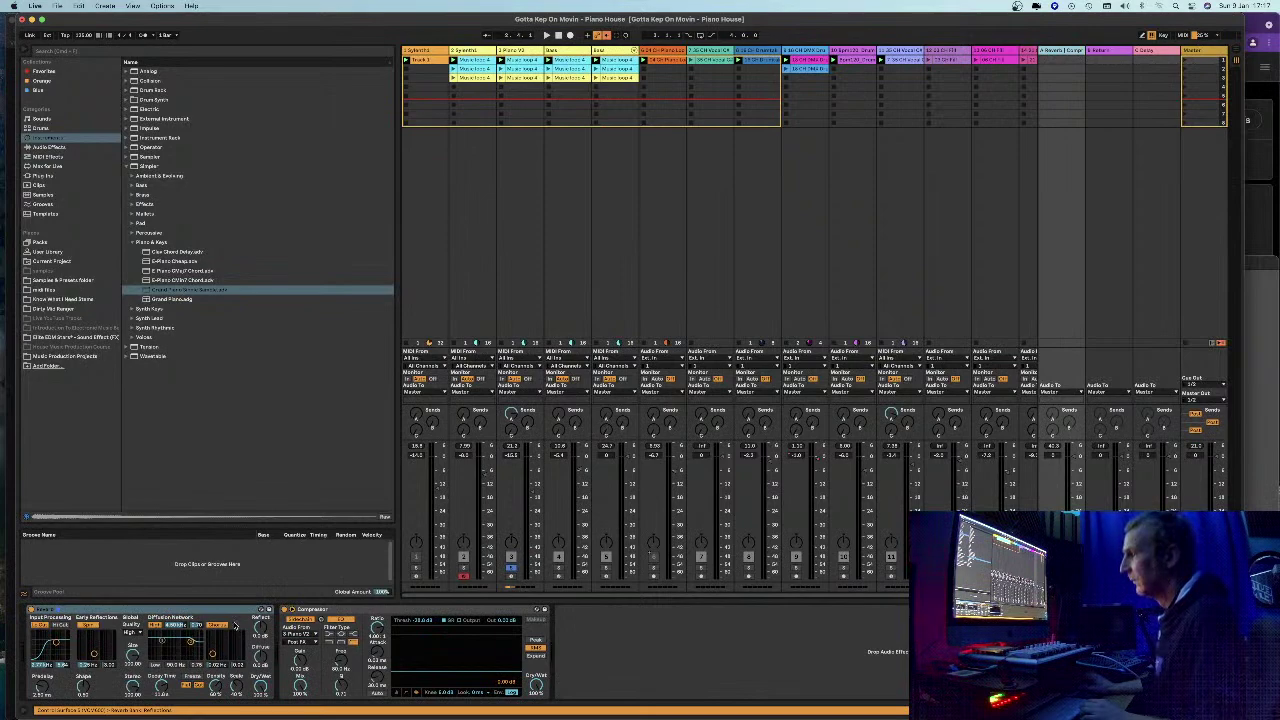
pyautogui.doubleClick(212, 20)
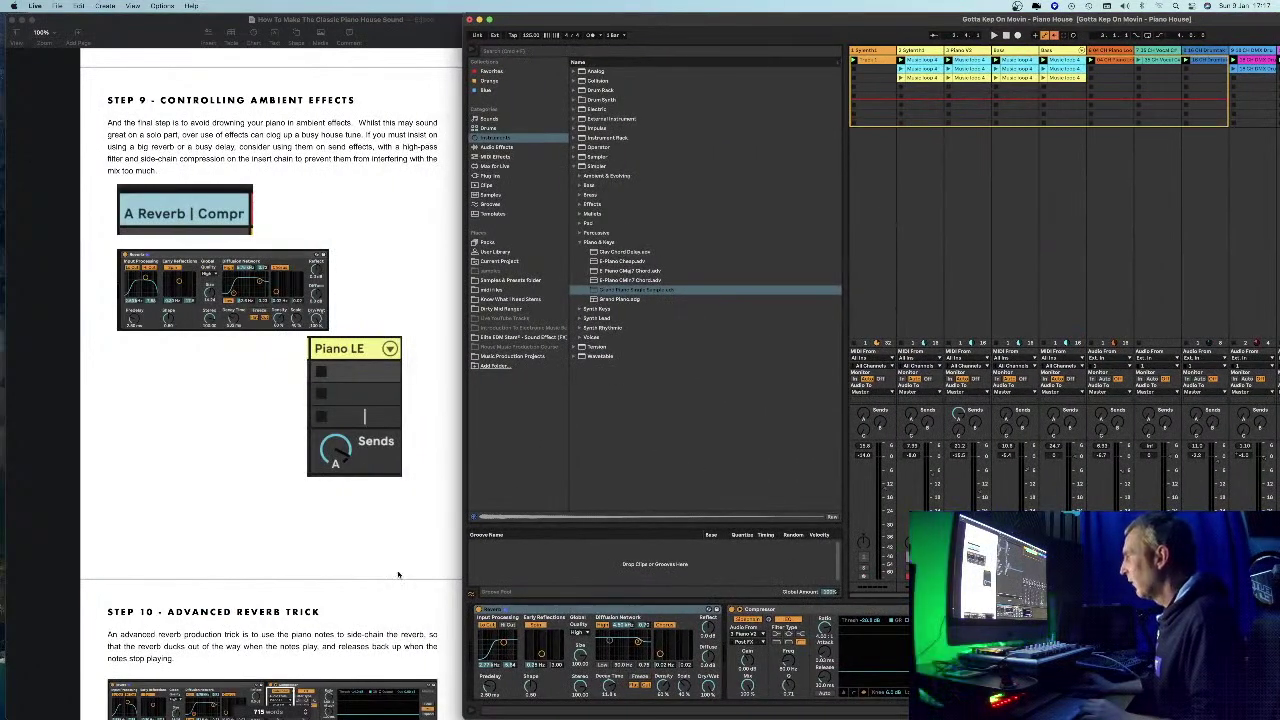
# - Review Step 9 in the Pages guide, switch back to Ableton Live, and examine the Reverb settings on return track A
pyautogui.click(343, 540)
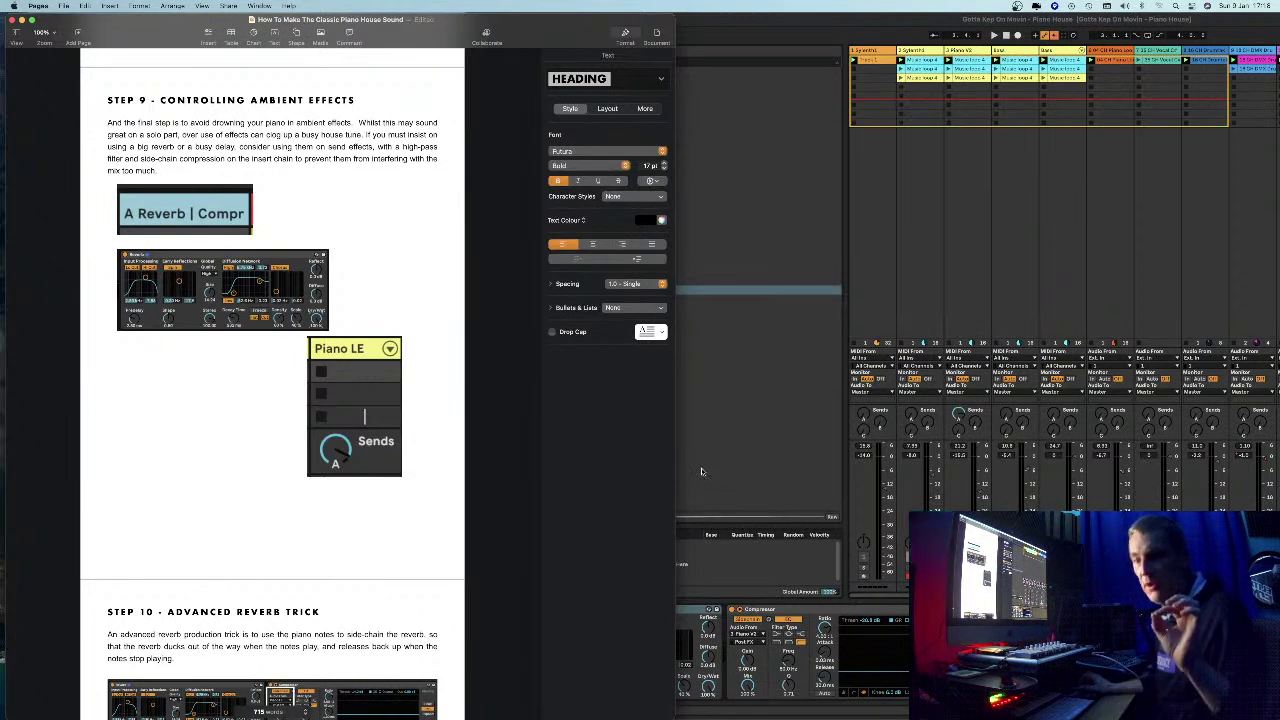
pyautogui.click(704, 480)
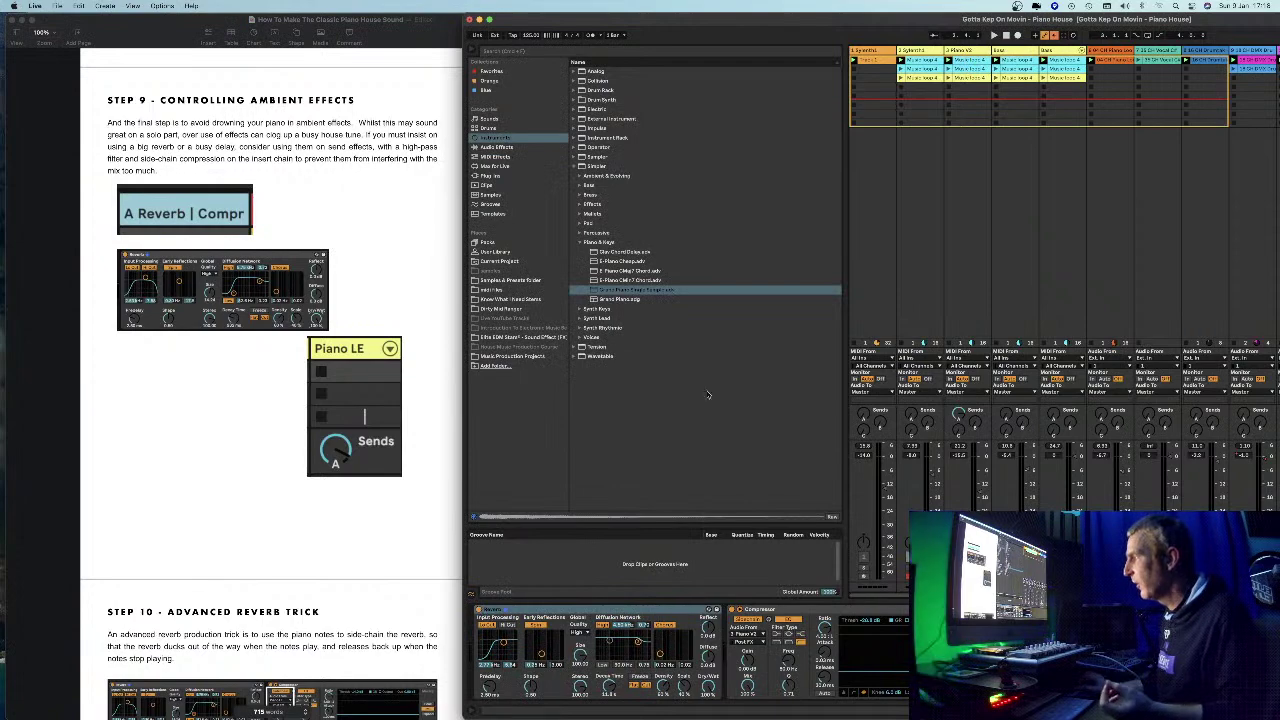
pyautogui.doubleClick(503, 18)
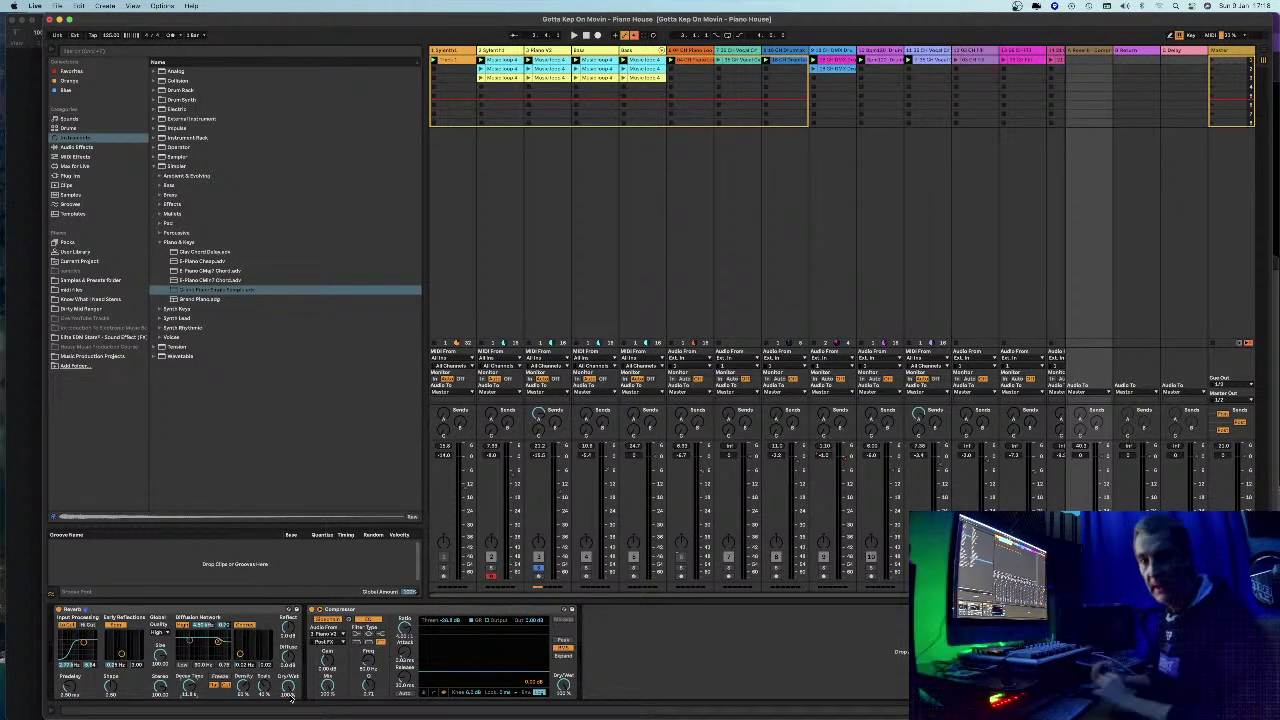
pyautogui.click(202, 610)
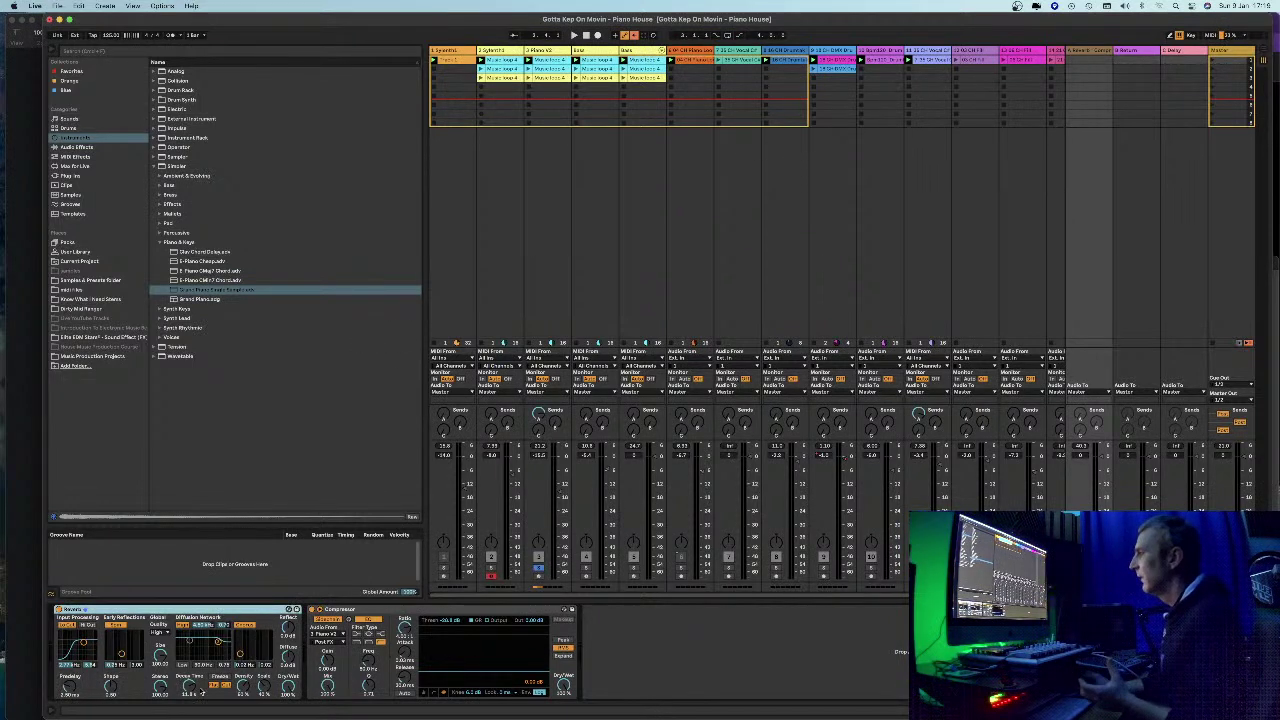
# - Examine the sample waveforms of the drum loop clips on tracks 9 and 8 and the vocal clip on track 7
pyautogui.click(826, 52)
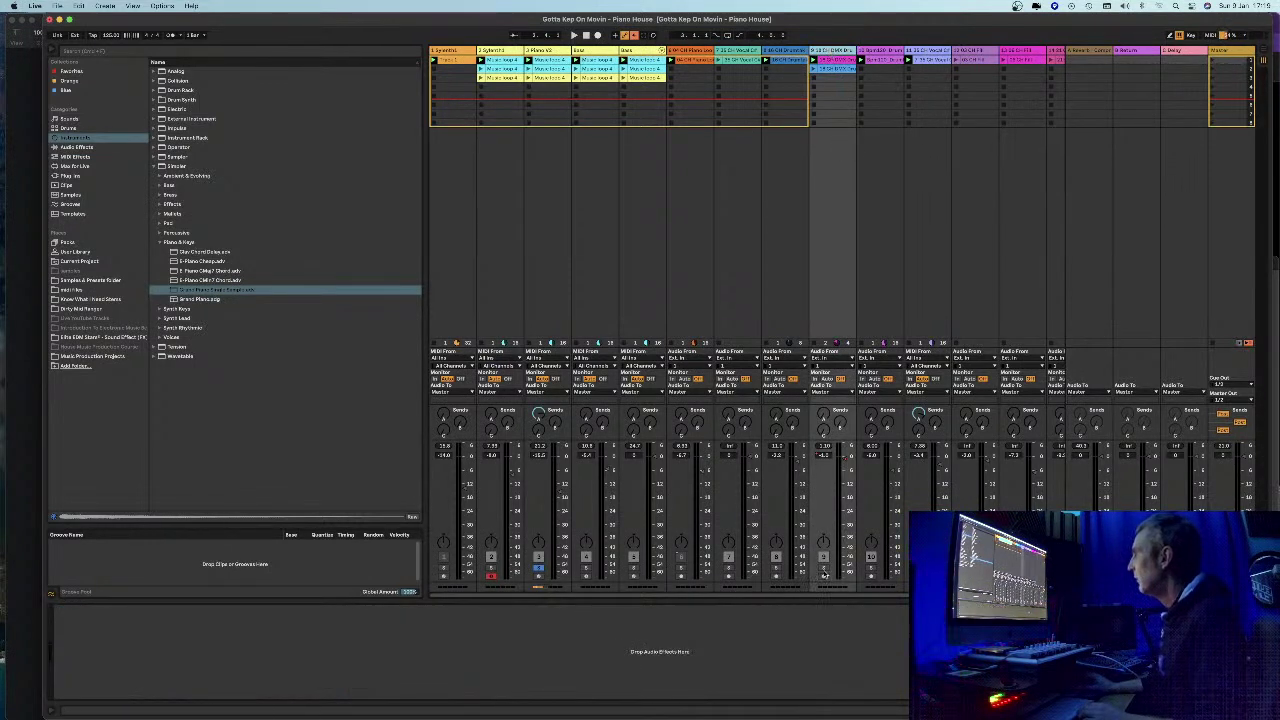
pyautogui.doubleClick(828, 62)
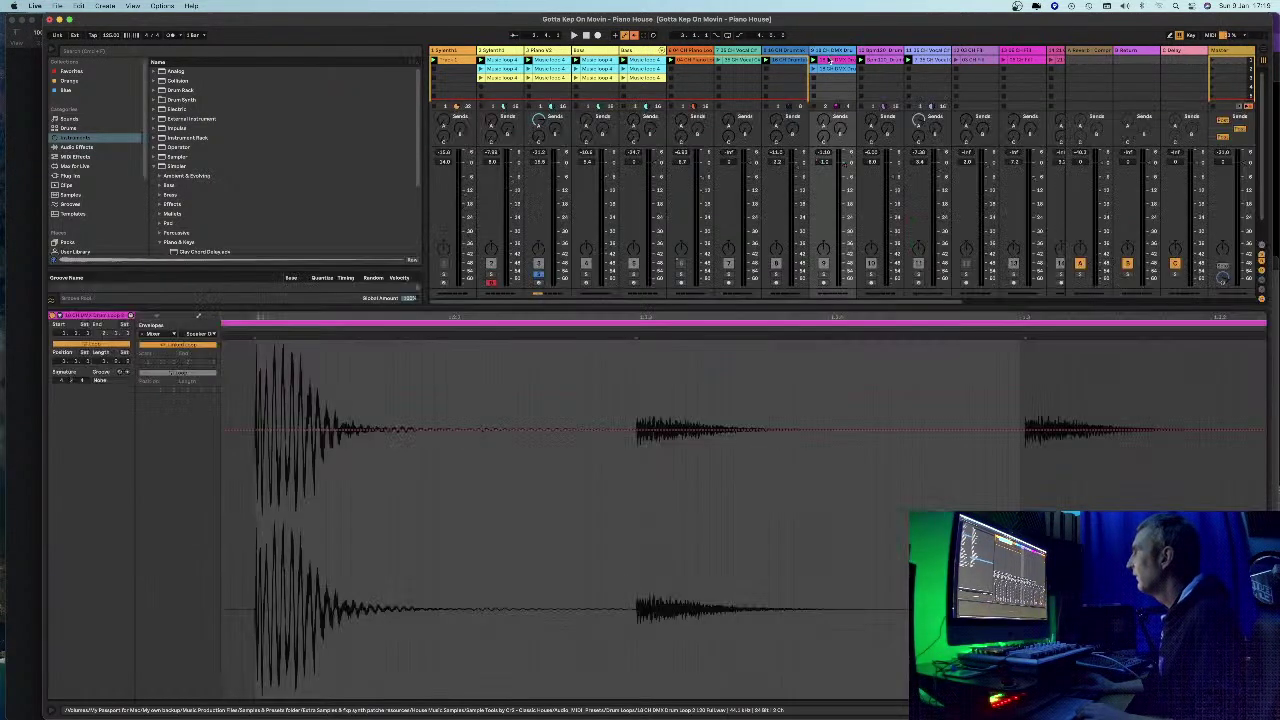
pyautogui.click(783, 62)
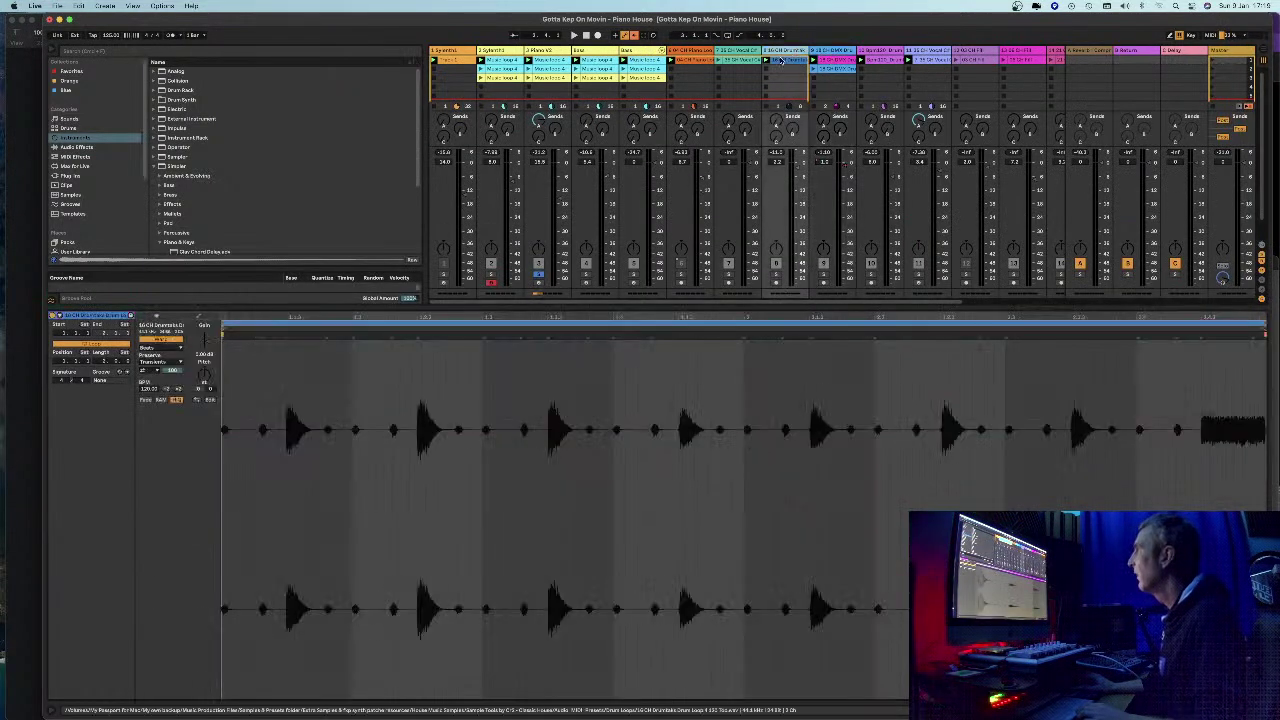
pyautogui.click(700, 57)
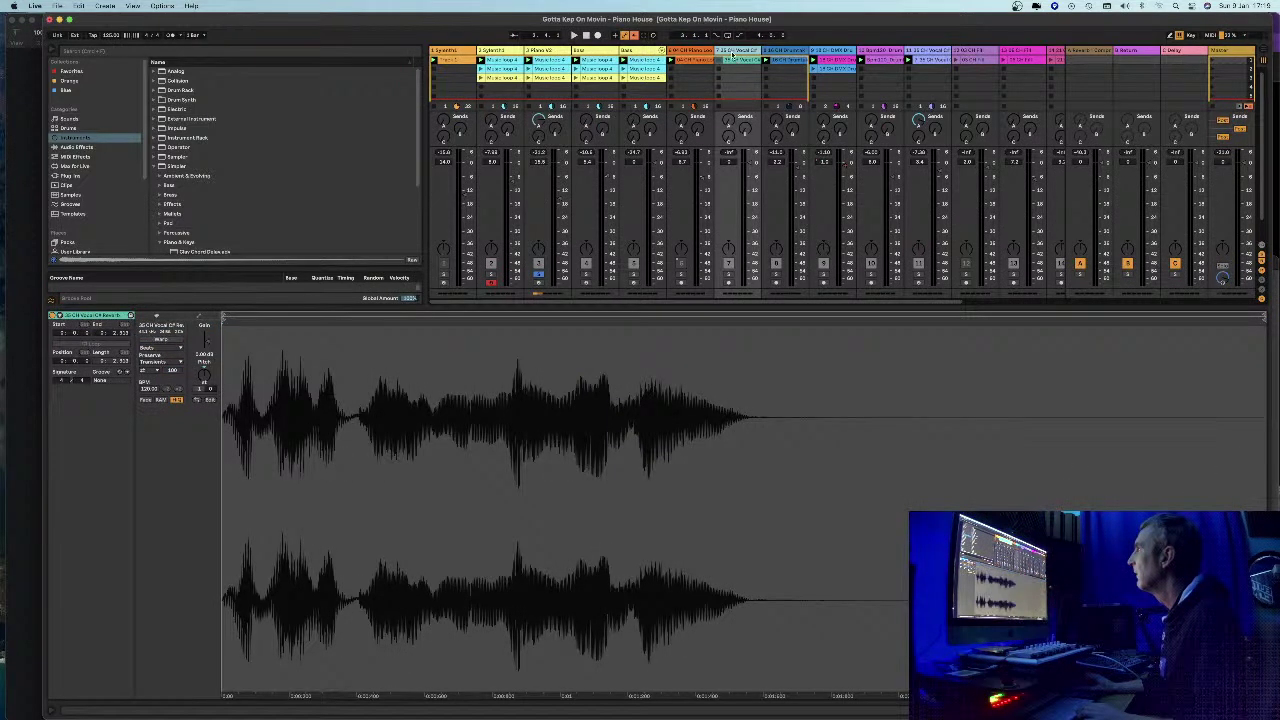
# - Show track 11's Simpler with the sliced vocal sample and inspect its waveform and slice markers up close
pyautogui.click(928, 58)
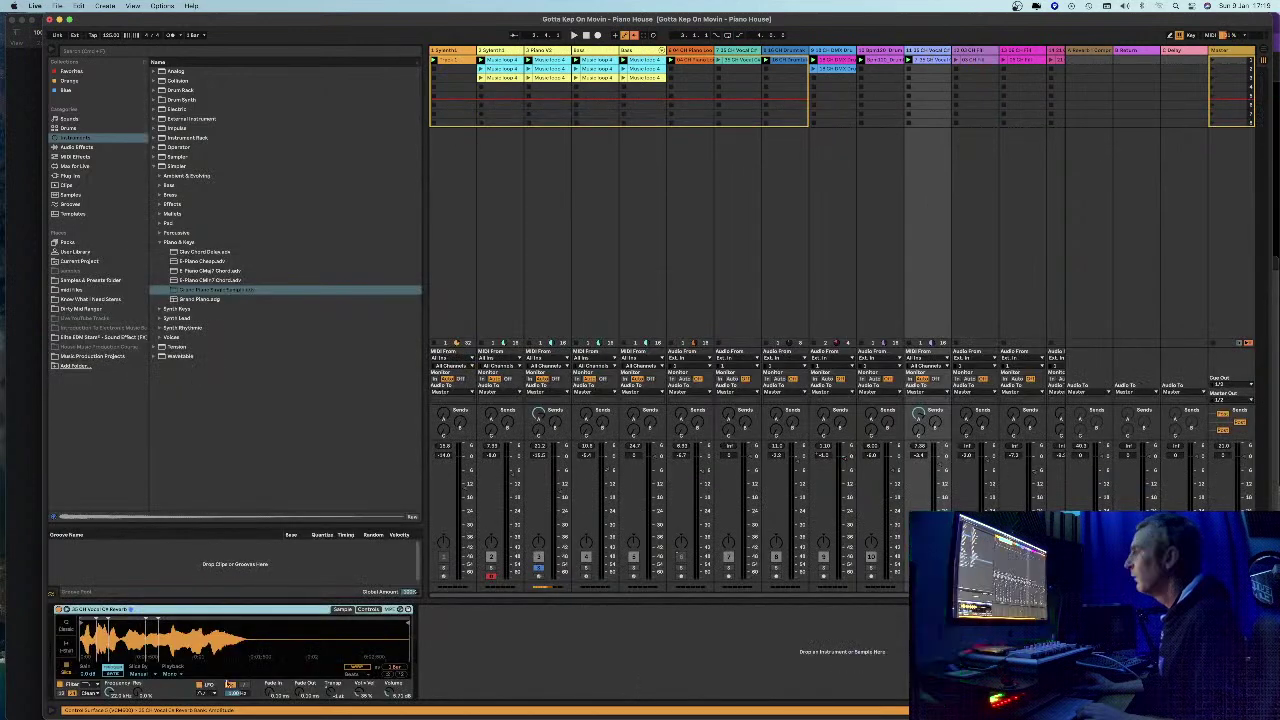
pyautogui.moveTo(89, 641); pyautogui.dragTo(89, 668)
pyautogui.moveTo(165, 652); pyautogui.dragTo(165, 634)
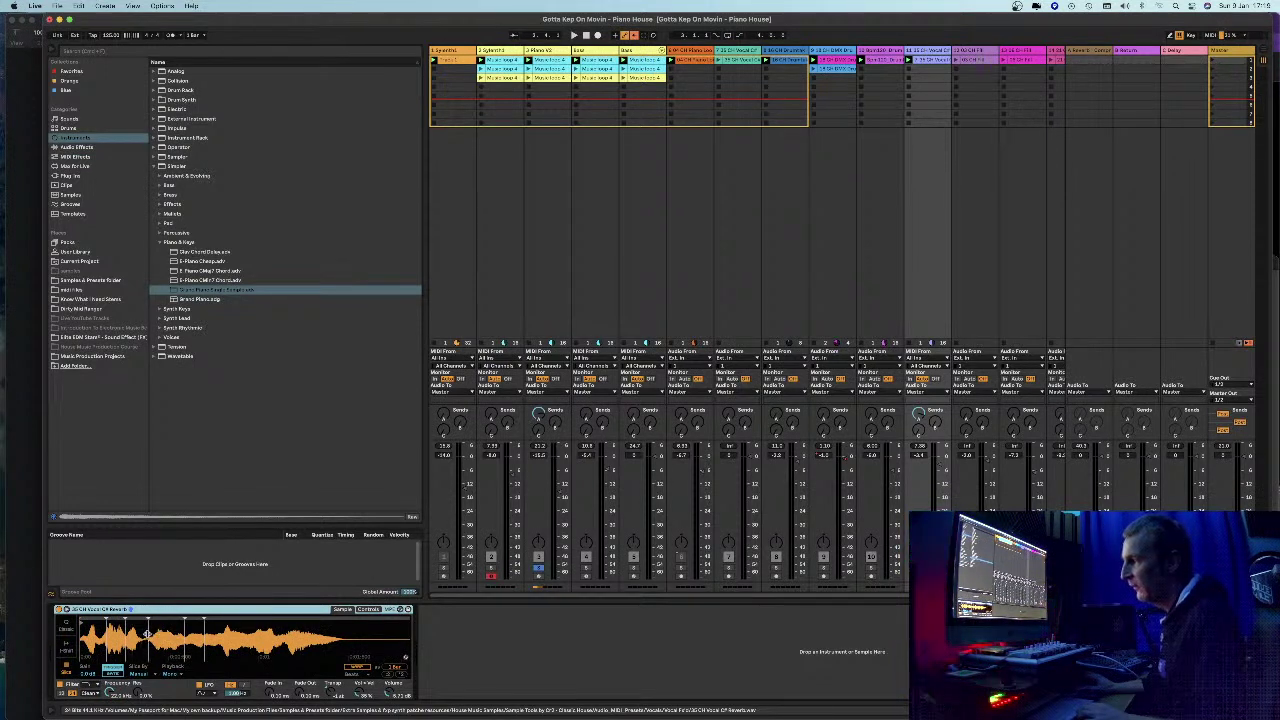
# - Open the vocal MIDI clip on track 11 and examine its notes in the piano roll
pyautogui.click(826, 63)
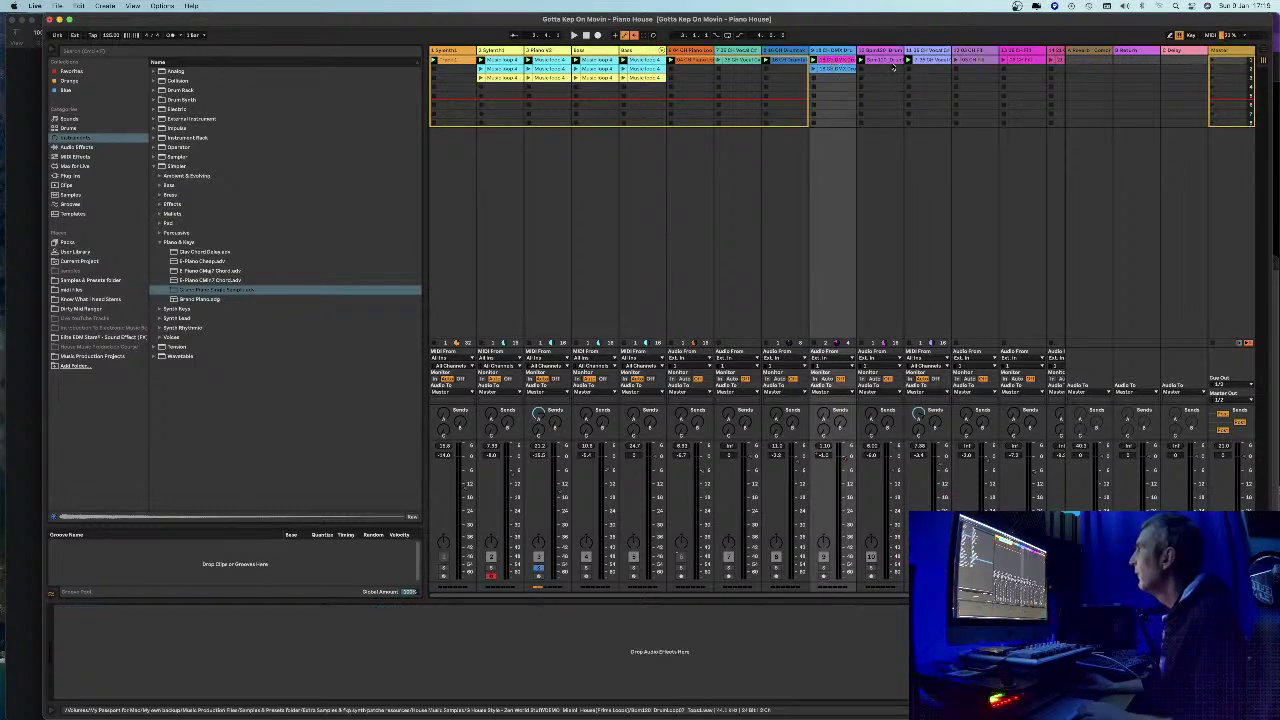
pyautogui.click(938, 62)
pyautogui.doubleClick(940, 63)
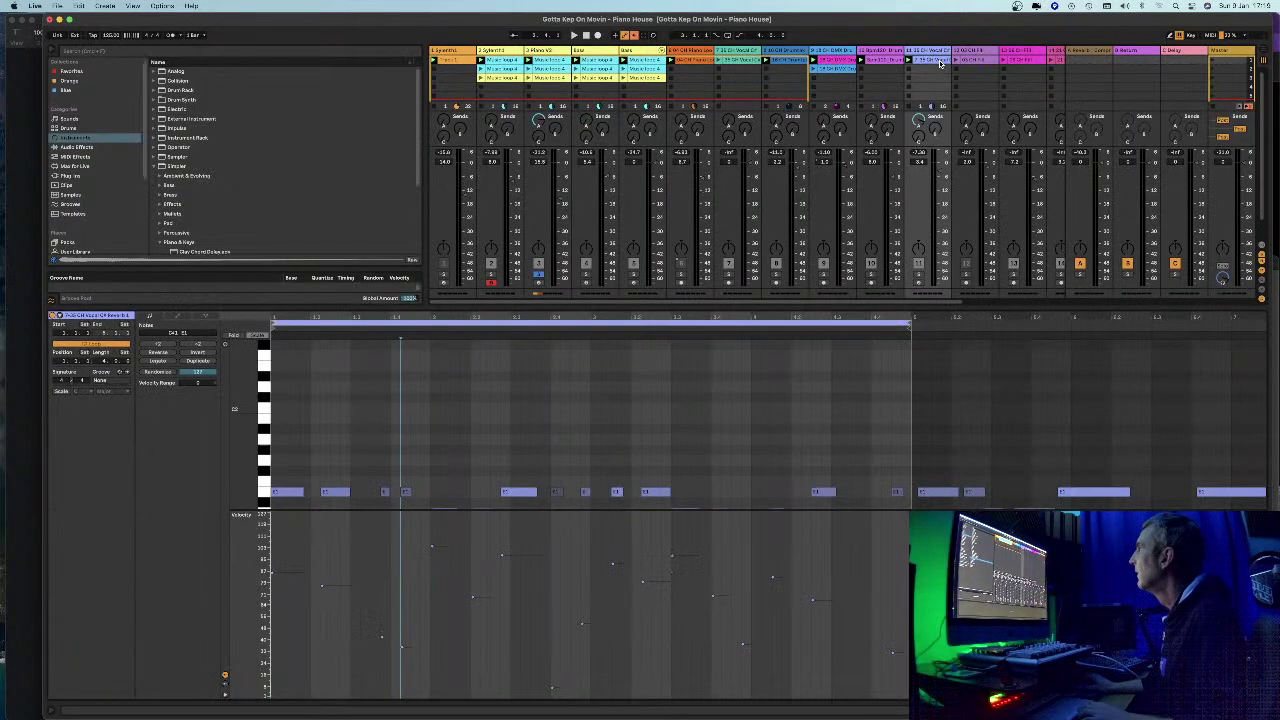
pyautogui.scroll(-3, 774, 348)
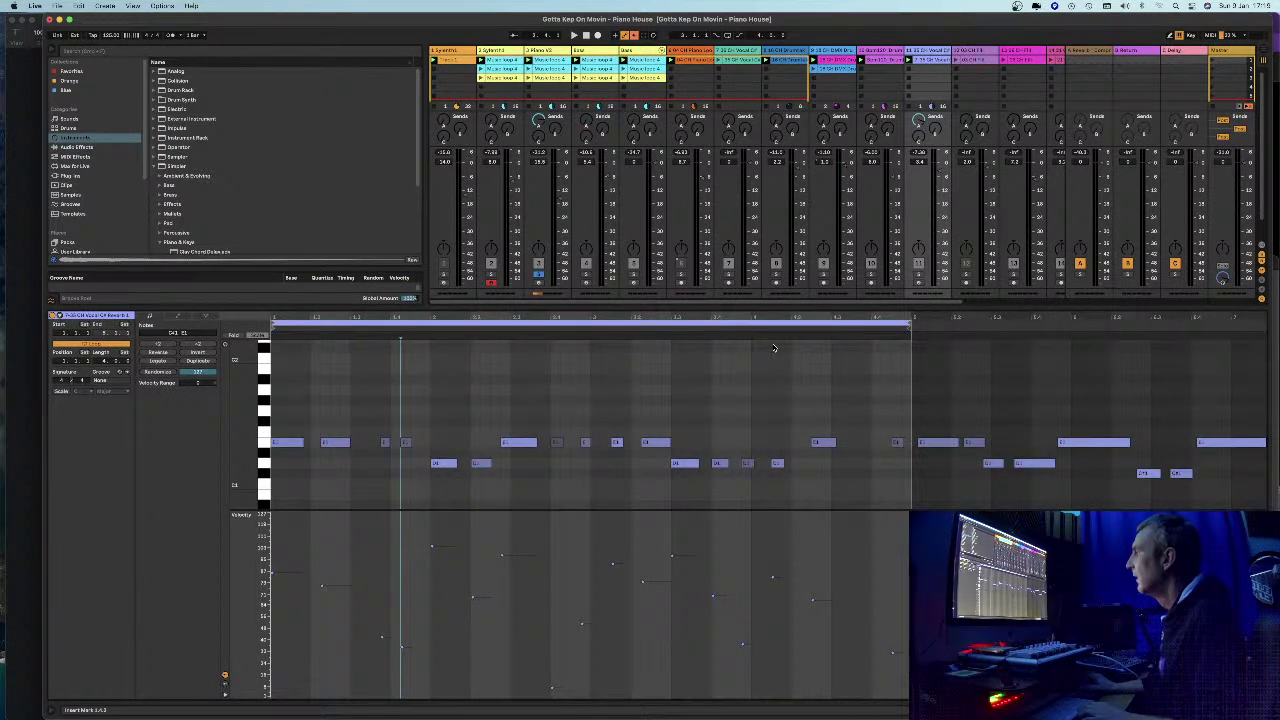
# - Try to move the third E1 note in track 11's vocal clip slightly earlier
pyautogui.scroll(1, 1096, 443)
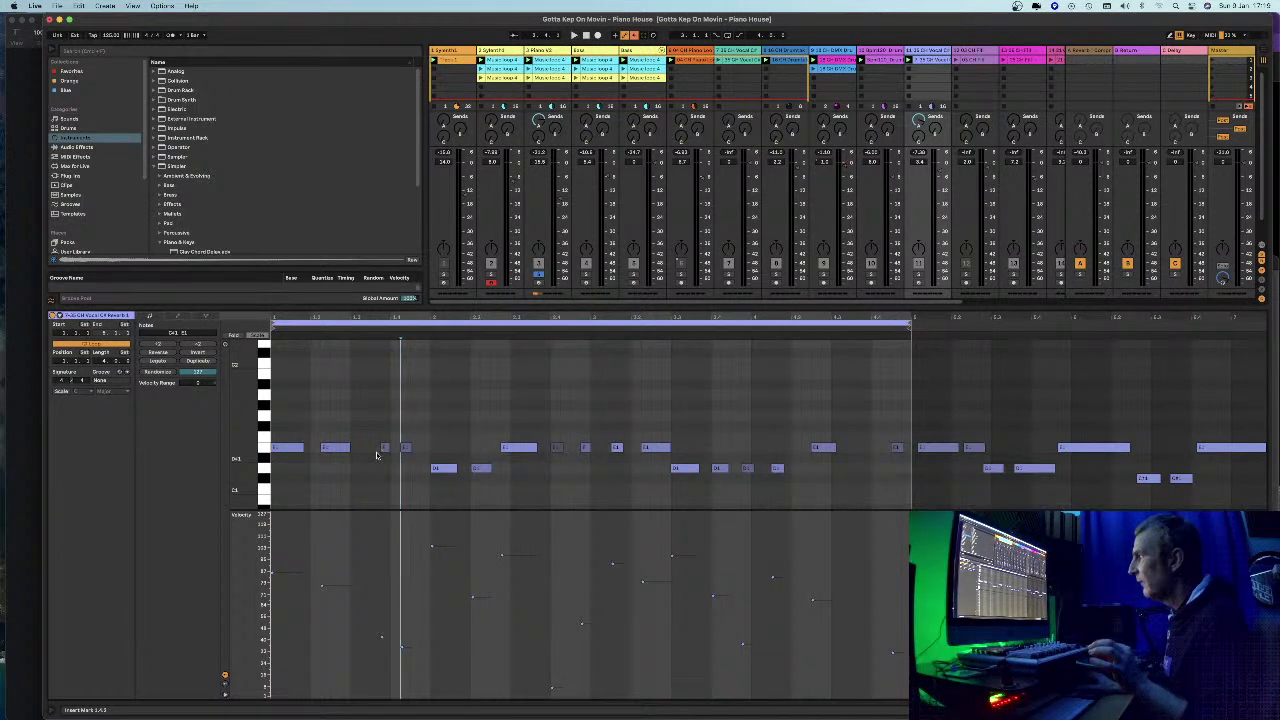
pyautogui.moveTo(384, 450); pyautogui.dragTo(367, 452)
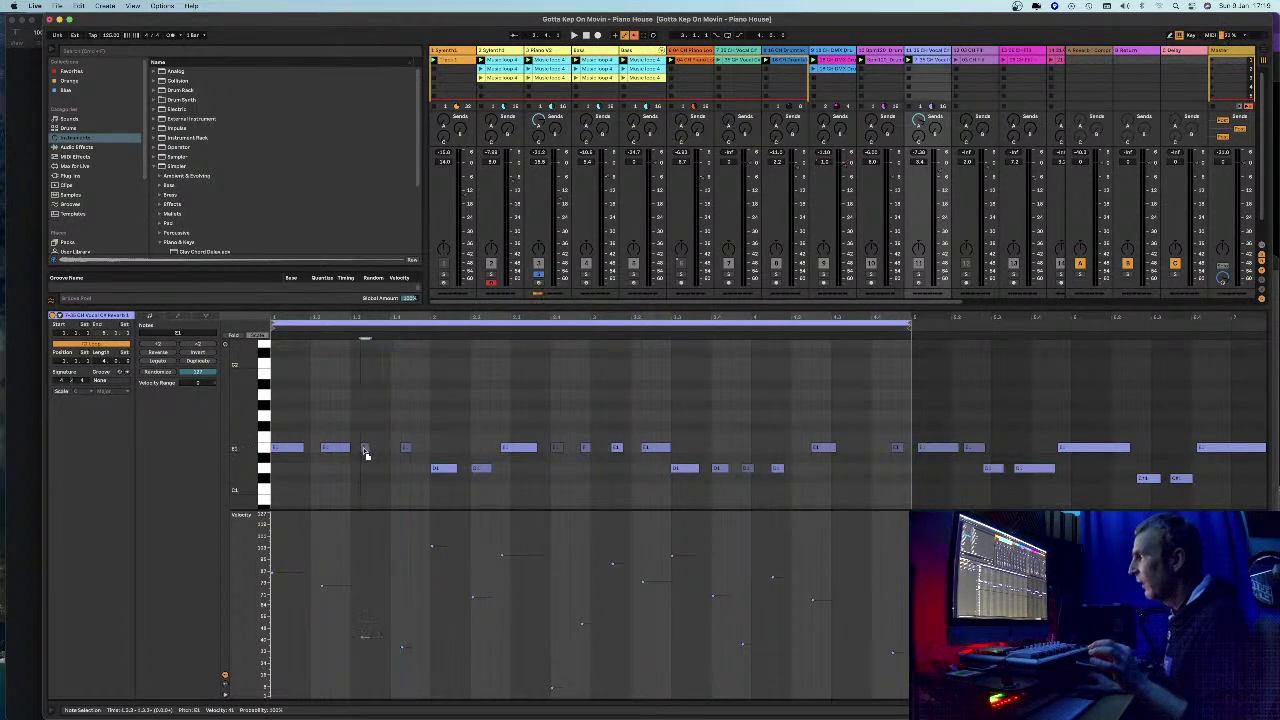
pyautogui.click(378, 475)
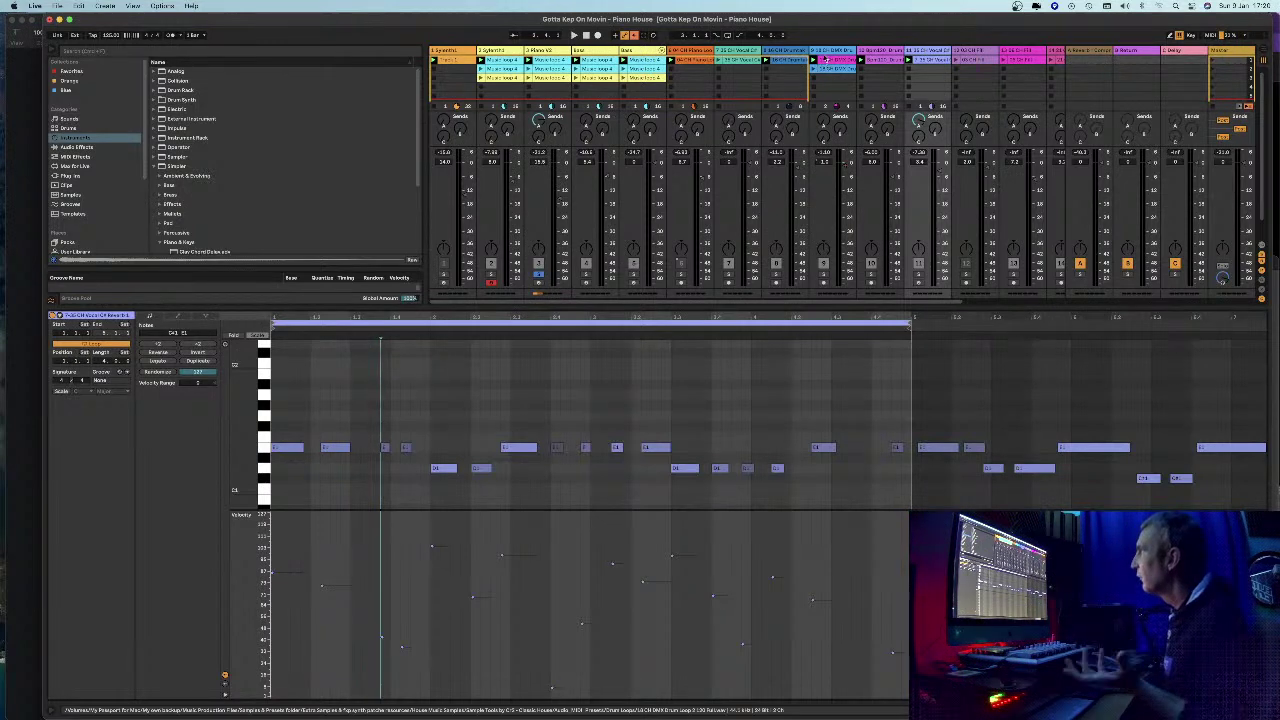
# - Look at track 9's drum loop clip and the Piano V2 chord clip, and return to Step 9 in the Pages guide
pyautogui.click(826, 53)
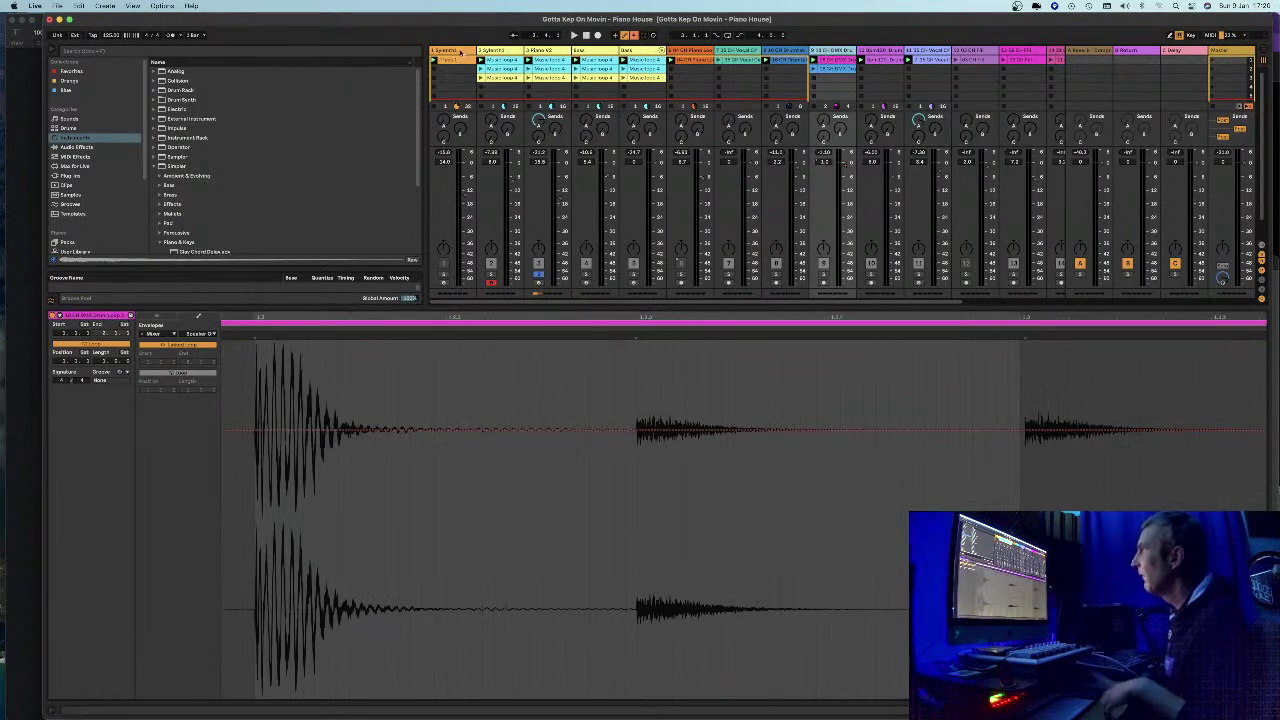
pyautogui.click(540, 51)
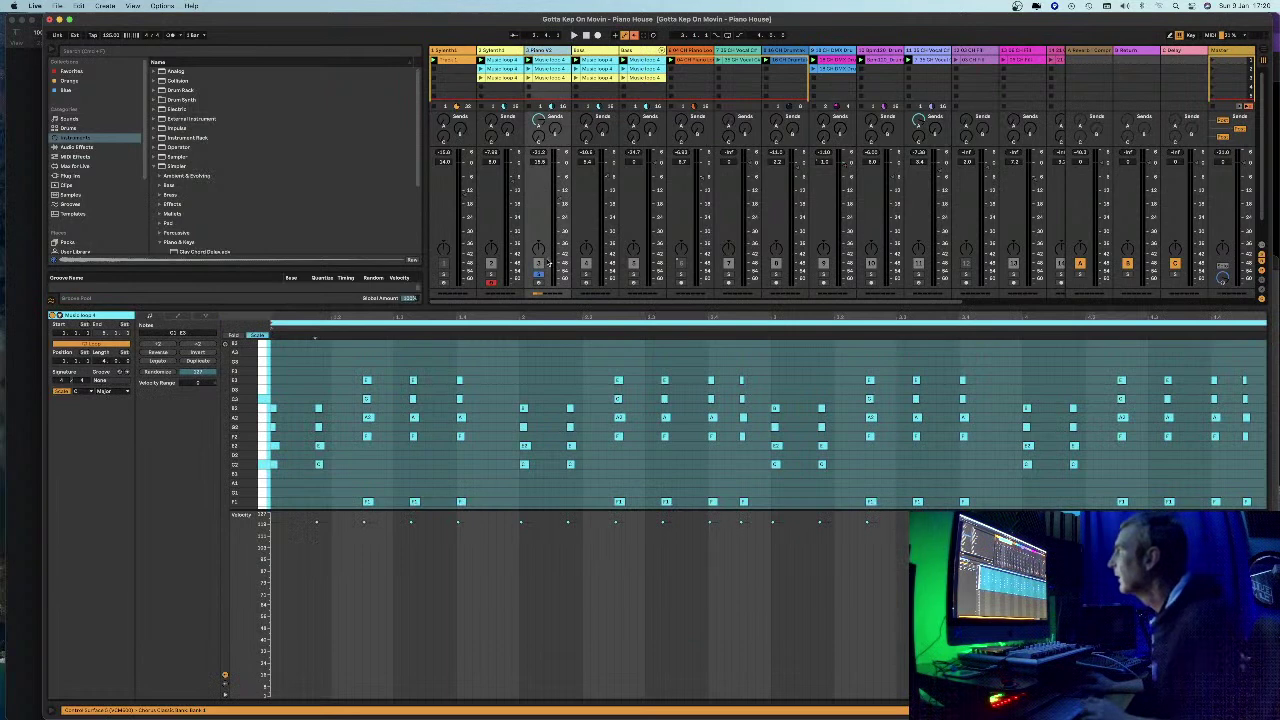
pyautogui.click(22, 108)
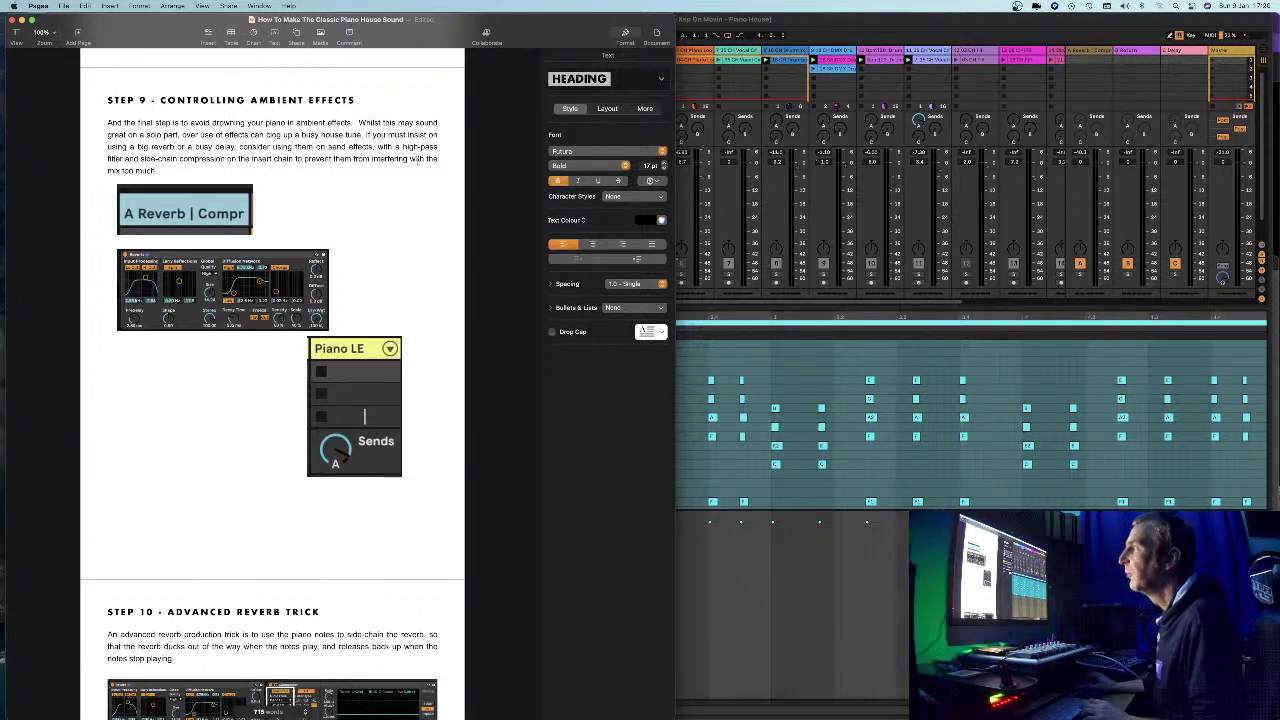
# - Switch to Ableton Live, reposition its window, and show the device chain of reverb return track A
pyautogui.doubleClick(813, 19)
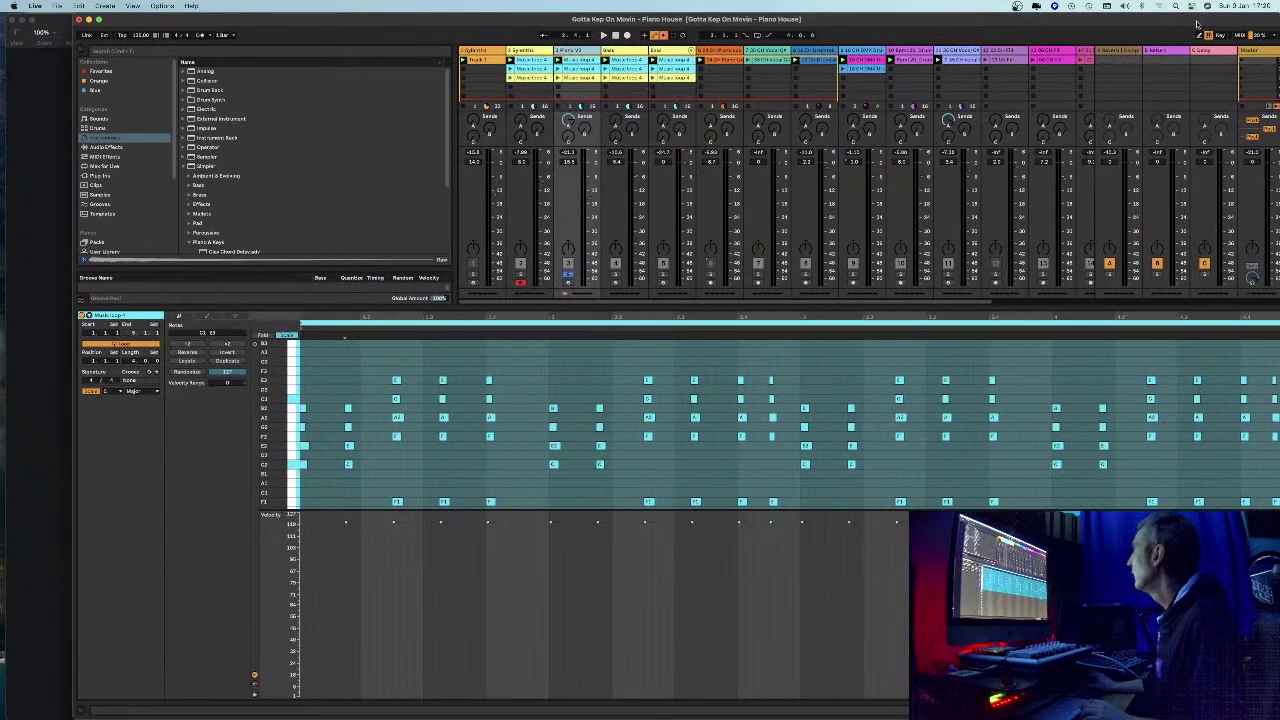
pyautogui.moveTo(1199, 24); pyautogui.dragTo(1187, 25)
pyautogui.doubleClick(1107, 51)
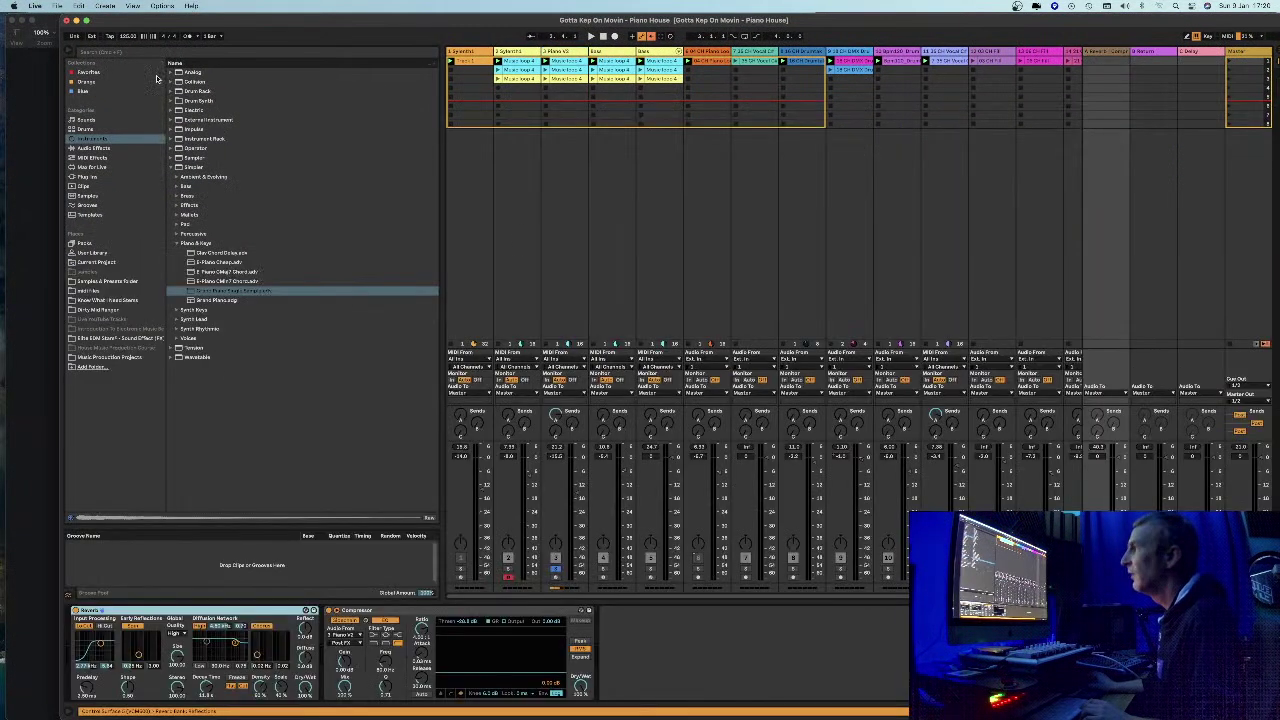
# - Insert an Auto Filter from the EQ & Filters audio effects between the Reverb and Compressor on return track A
pyautogui.click(93, 149)
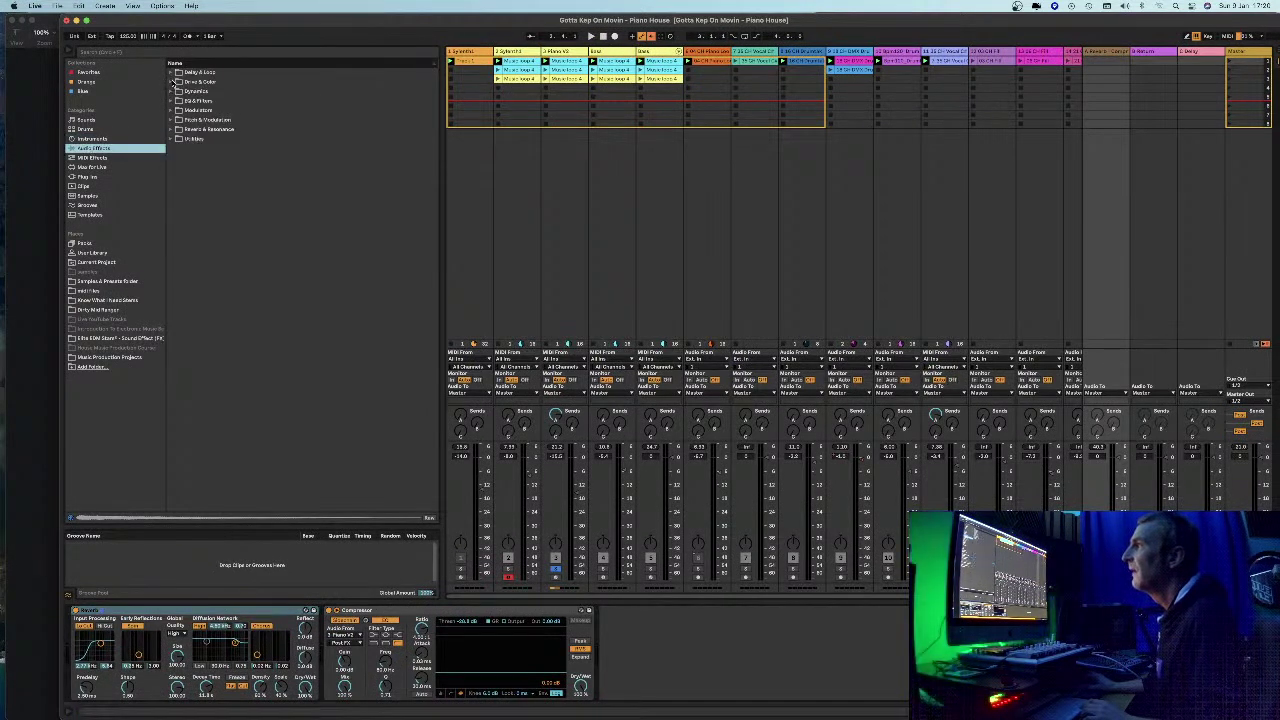
pyautogui.click(178, 101)
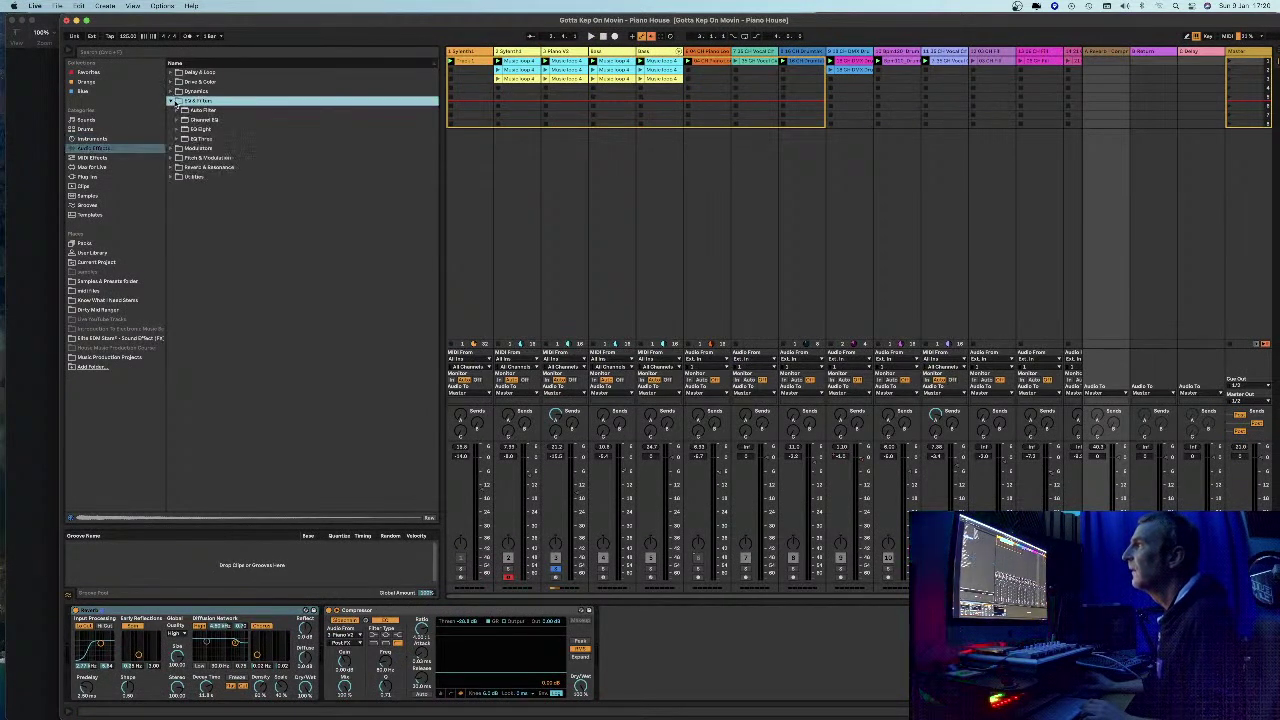
pyautogui.click(195, 110)
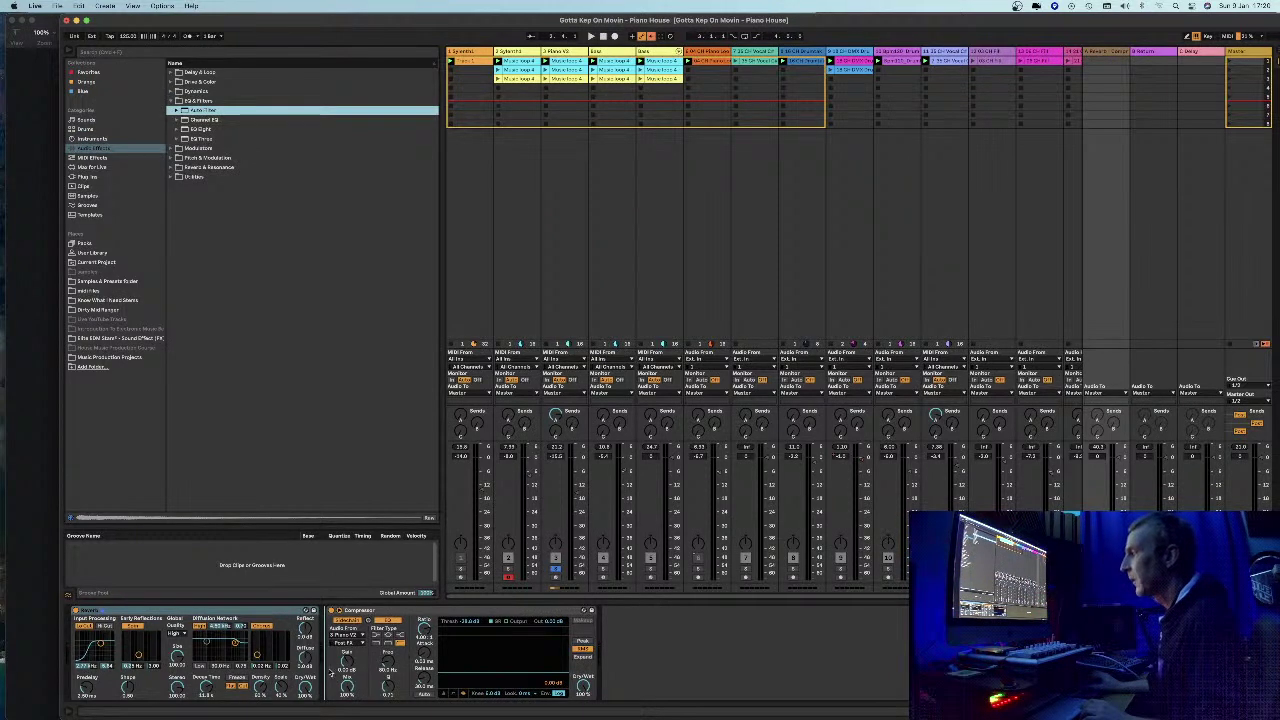
pyautogui.moveTo(328, 669); pyautogui.dragTo(326, 670)
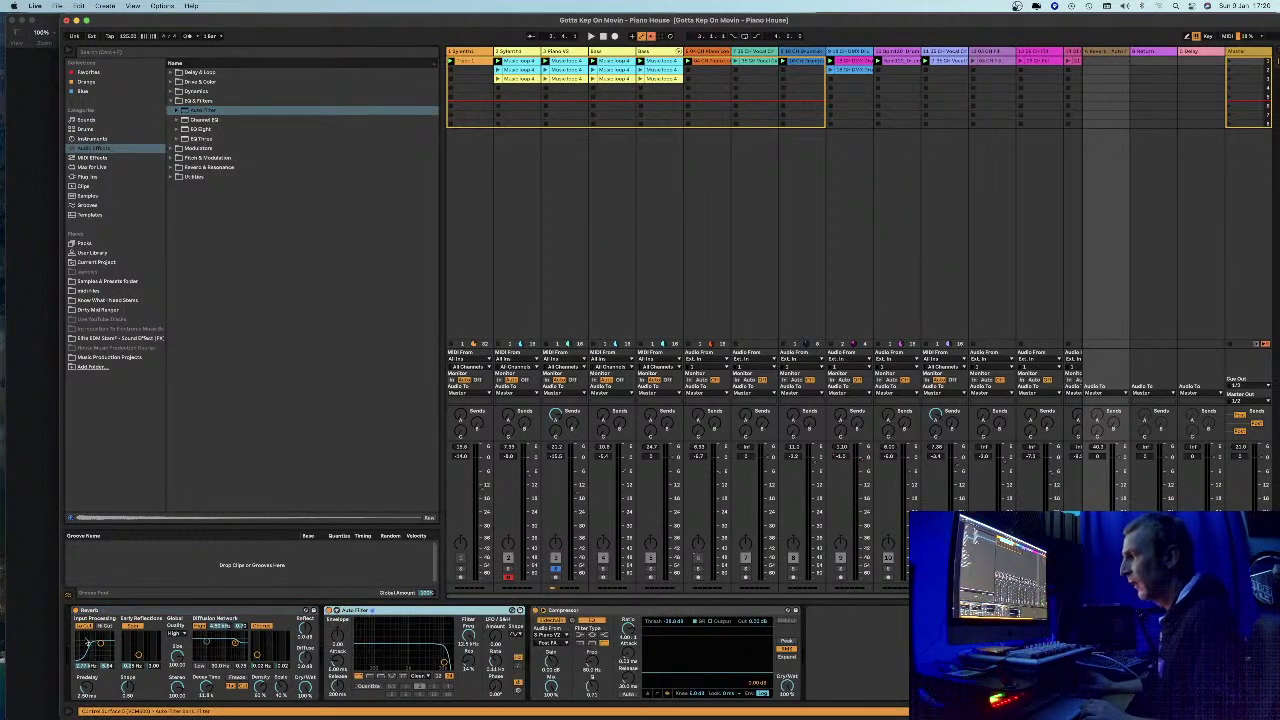
# - Set the Auto Filter to high-pass with a lower cutoff frequency, and delete the device from return track A
pyautogui.click(372, 676)
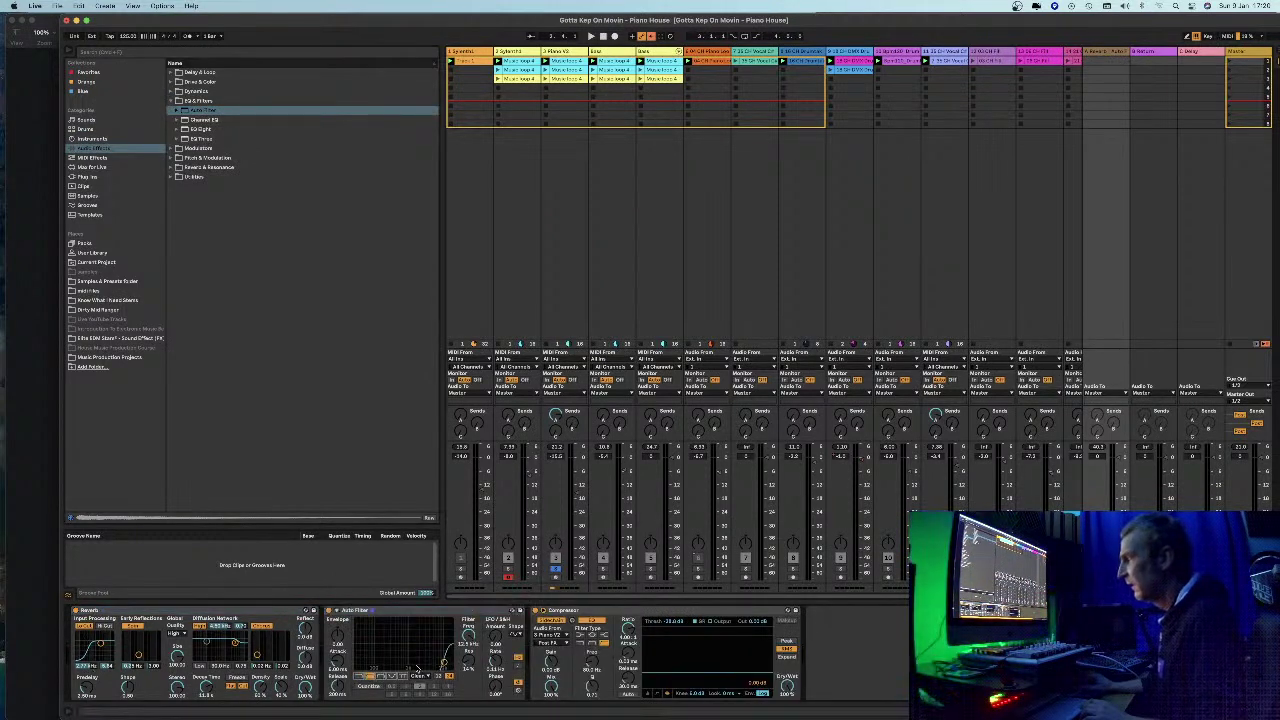
pyautogui.moveTo(444, 662); pyautogui.dragTo(389, 662)
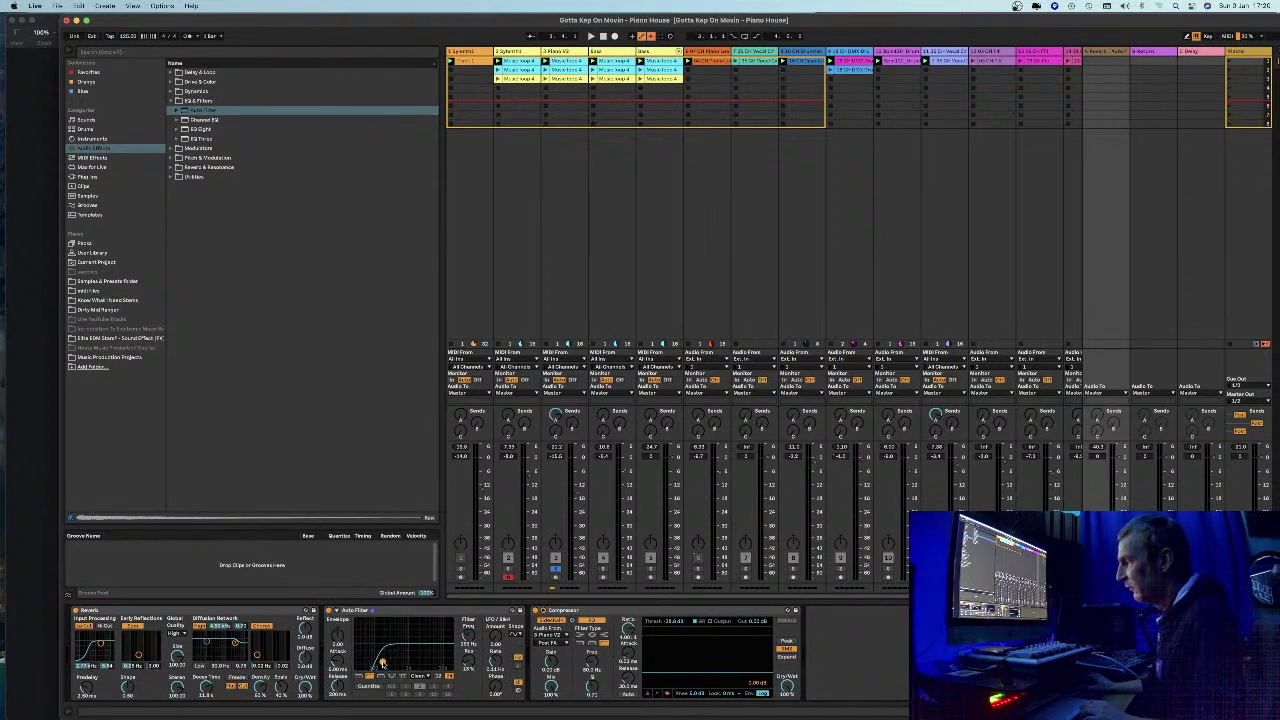
pyautogui.click(340, 610)
pyautogui.press('Delete')
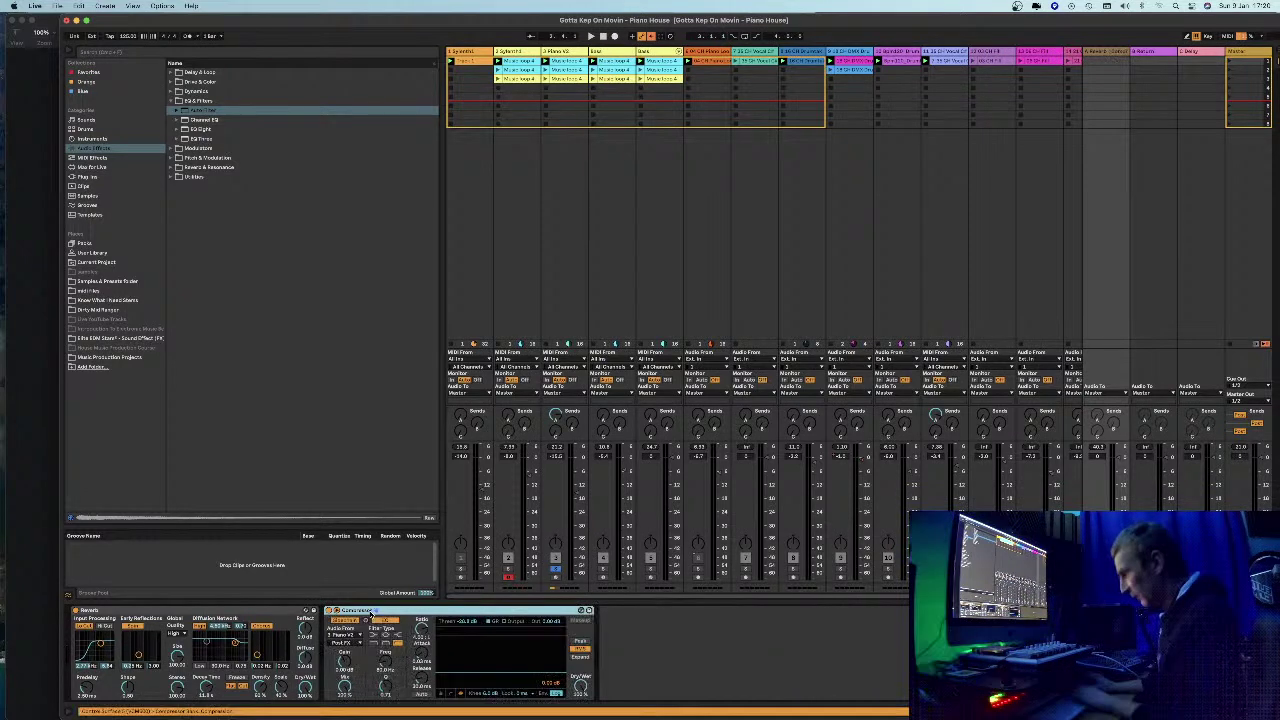
# - Limit the input filter of return track A's Reverb to Lo Cut only and raise its cutoff frequency
pyautogui.click(85, 627)
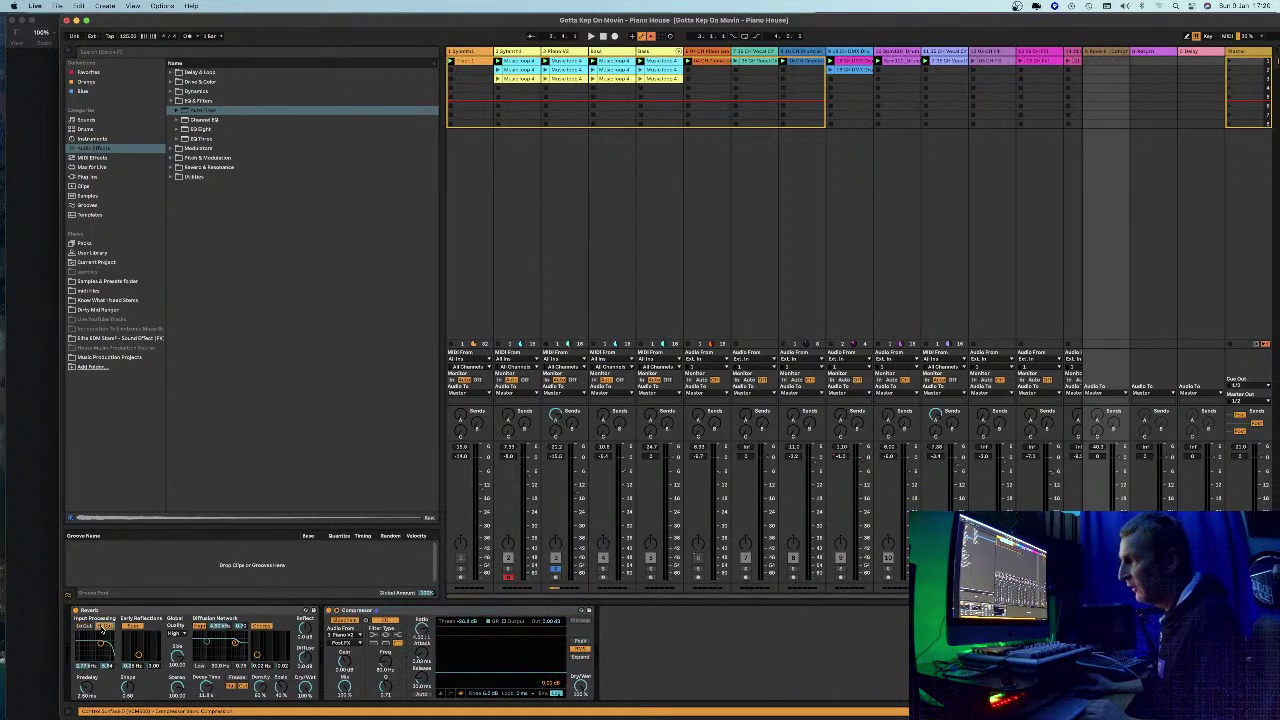
pyautogui.click(86, 628)
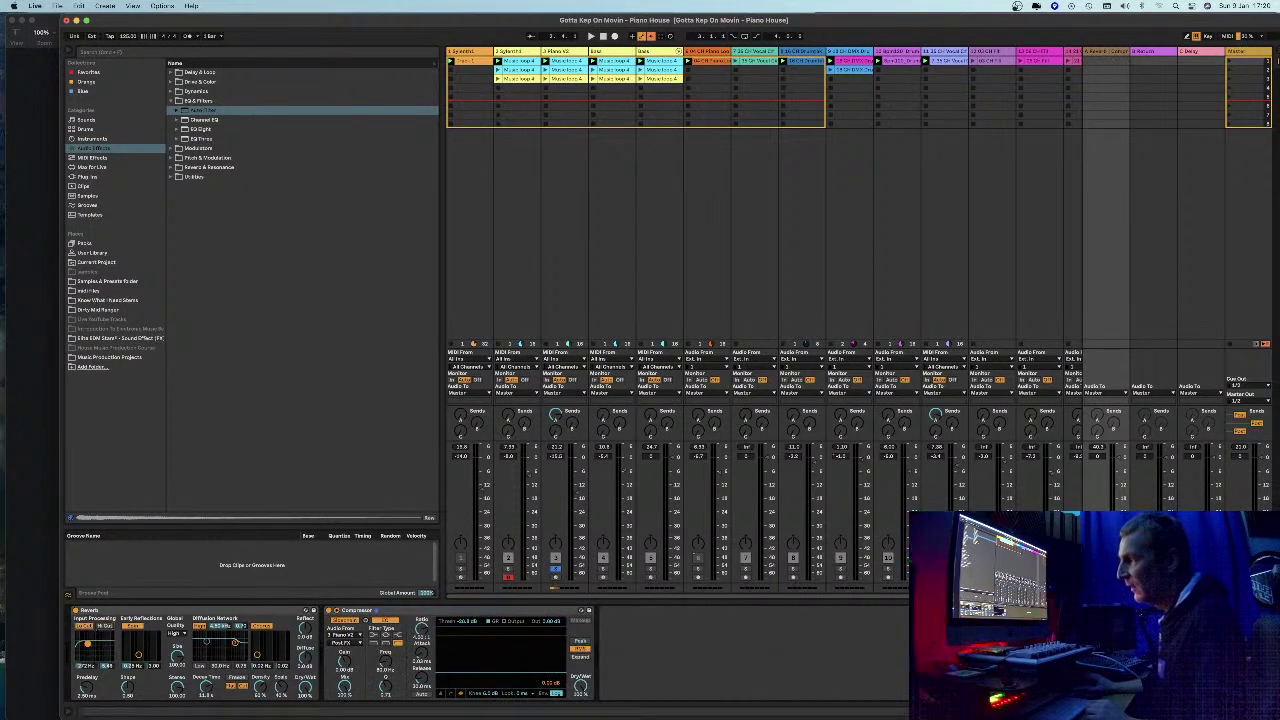
pyautogui.moveTo(88, 643); pyautogui.dragTo(106, 643)
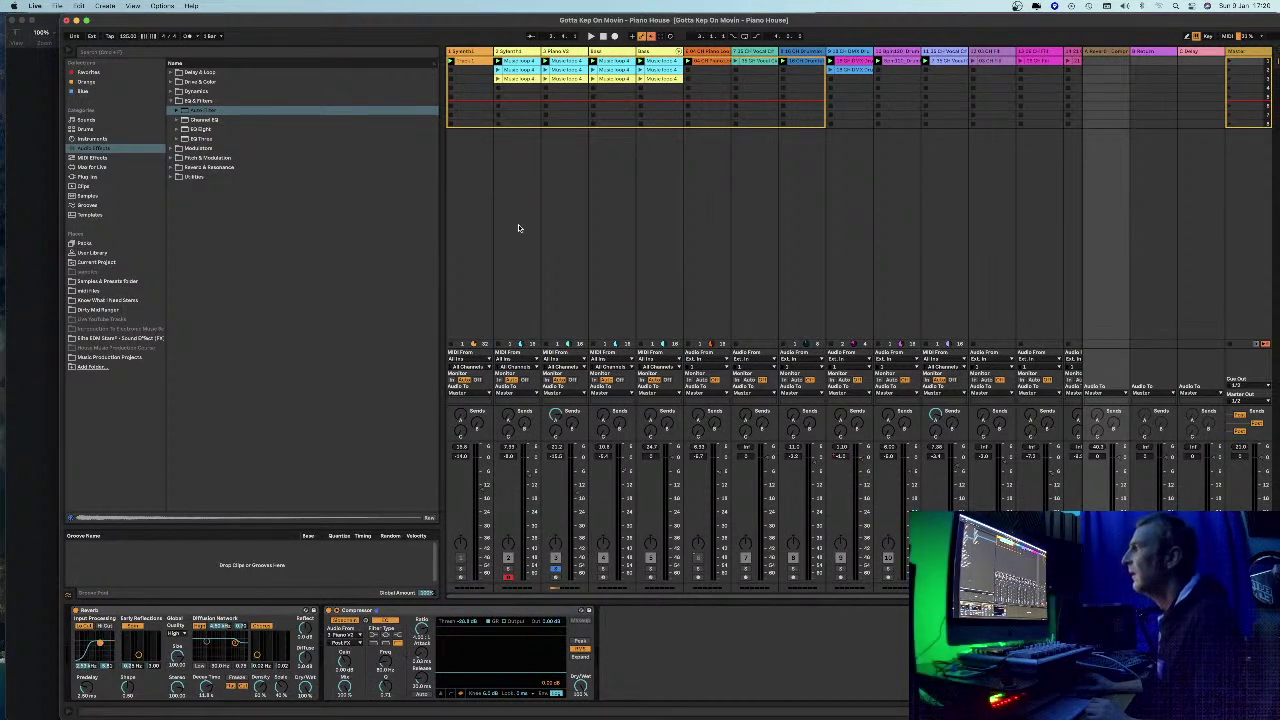
# - Select the Bass track, and switch to the Pages guide to read Step 10 on the advanced reverb trick
pyautogui.click(630, 188)
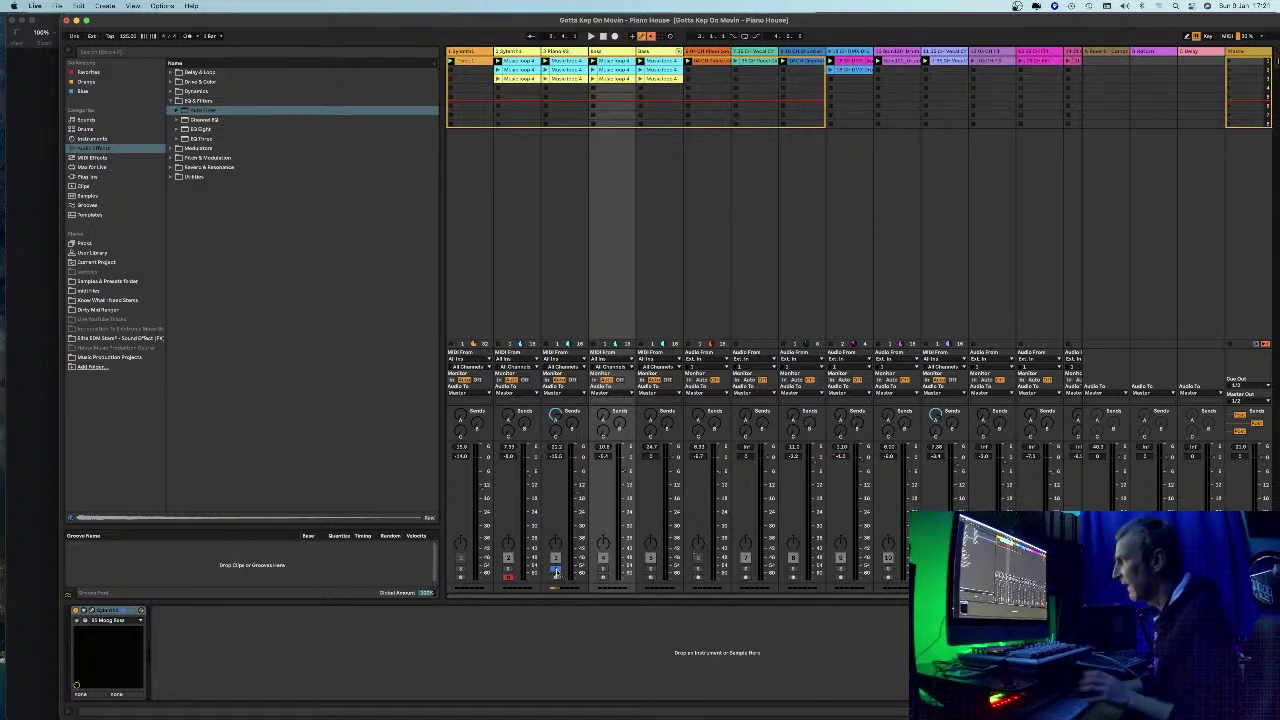
pyautogui.click(22, 121)
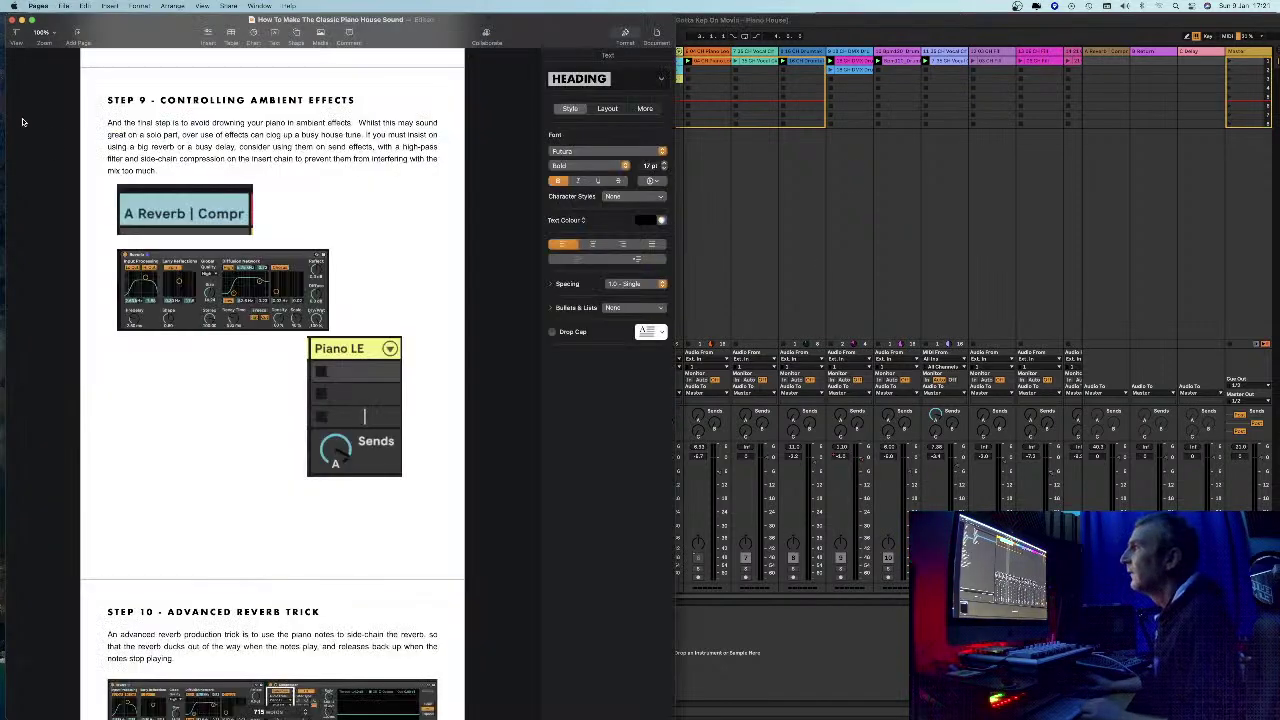
pyautogui.scroll(-5, 352, 166)
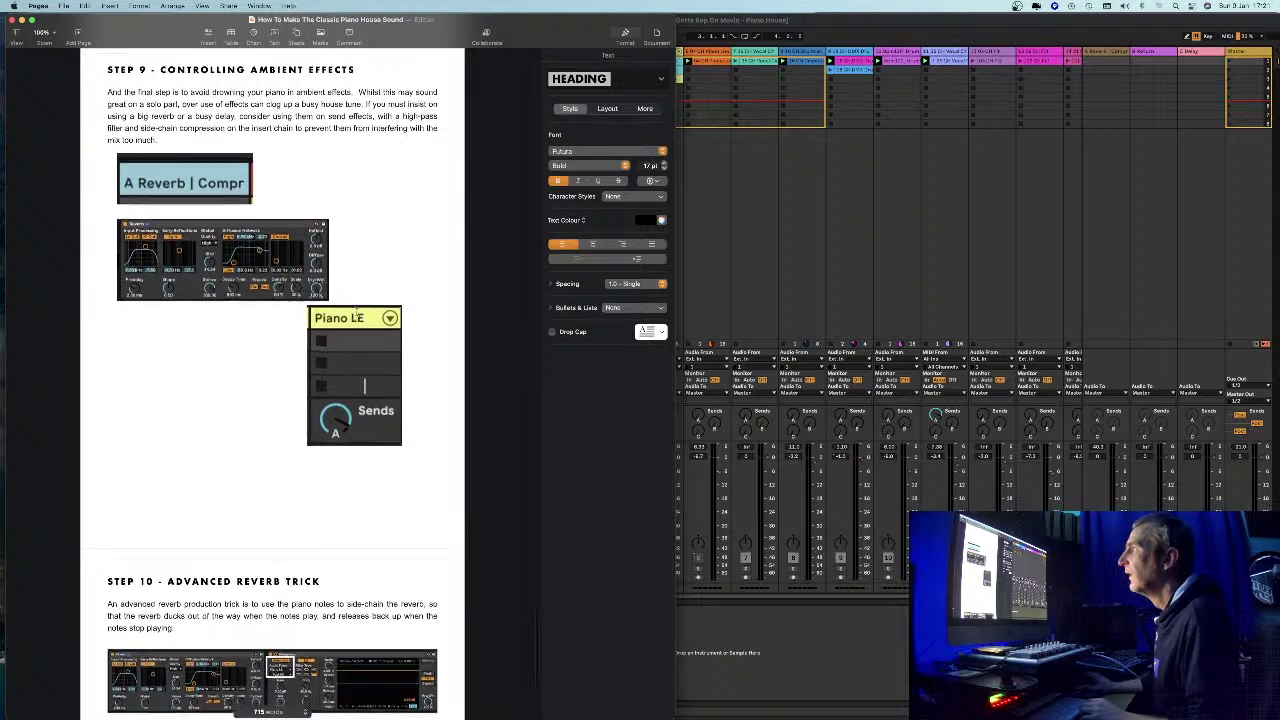
pyautogui.scroll(-3, 298, 503)
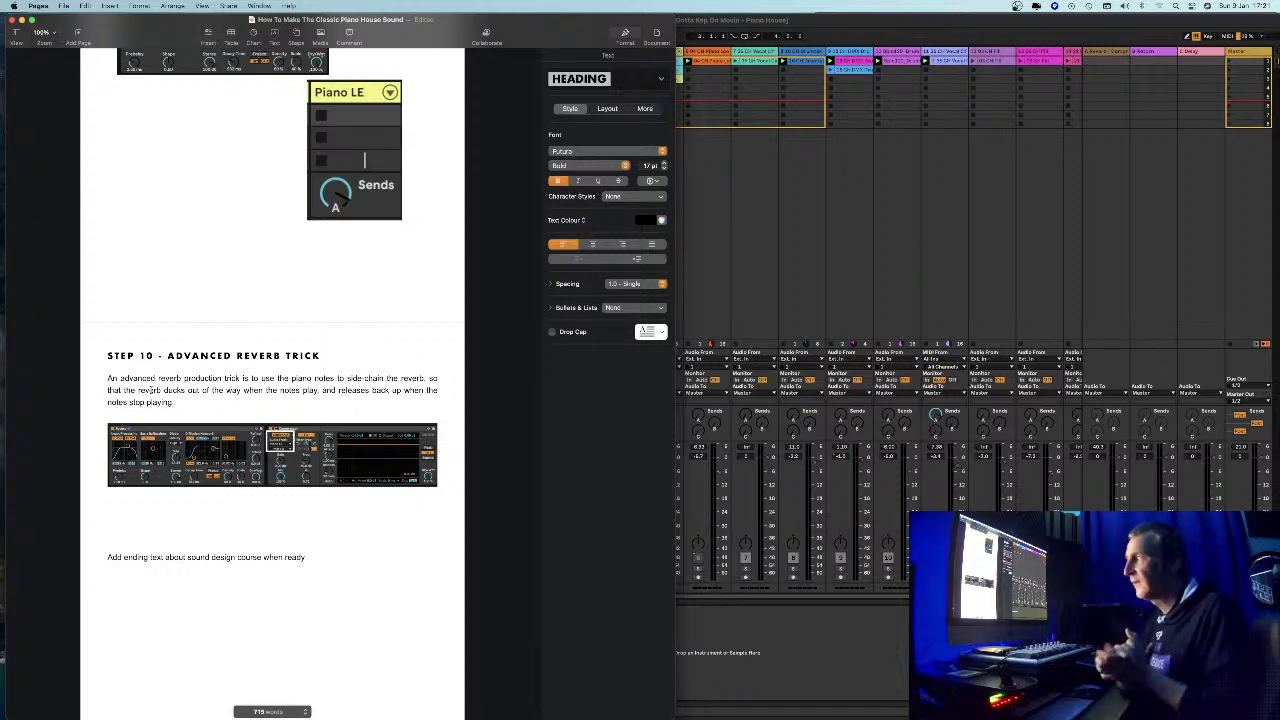
# - Switch to Ableton Live, reposition its window, and look at the devices on tracks 9, 11 and 5
pyautogui.click(822, 270)
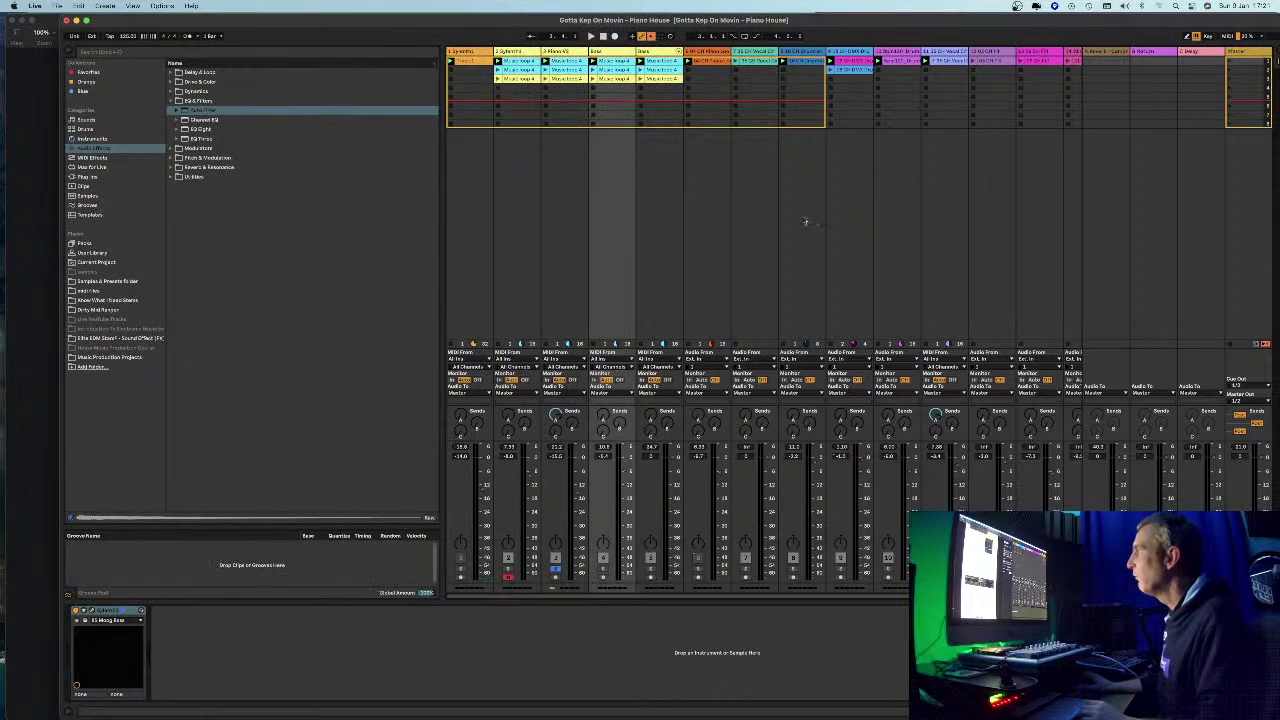
pyautogui.moveTo(339, 28); pyautogui.dragTo(511, 28)
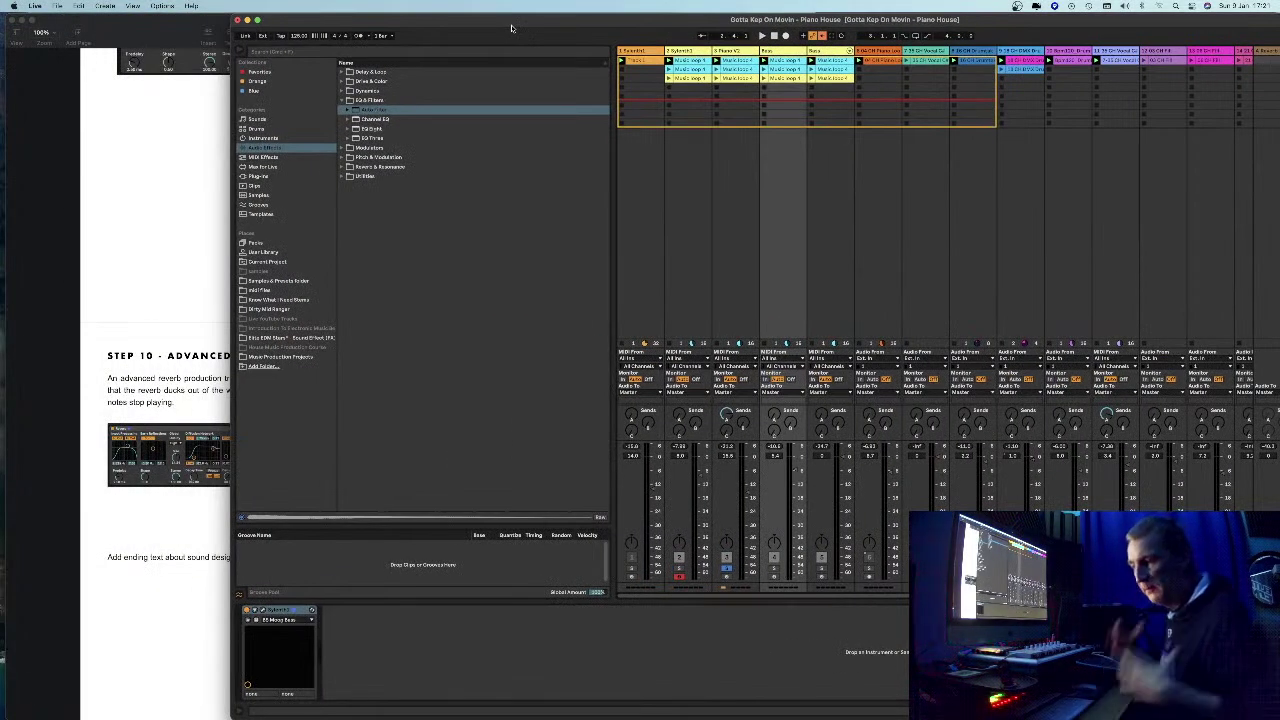
pyautogui.doubleClick(511, 28)
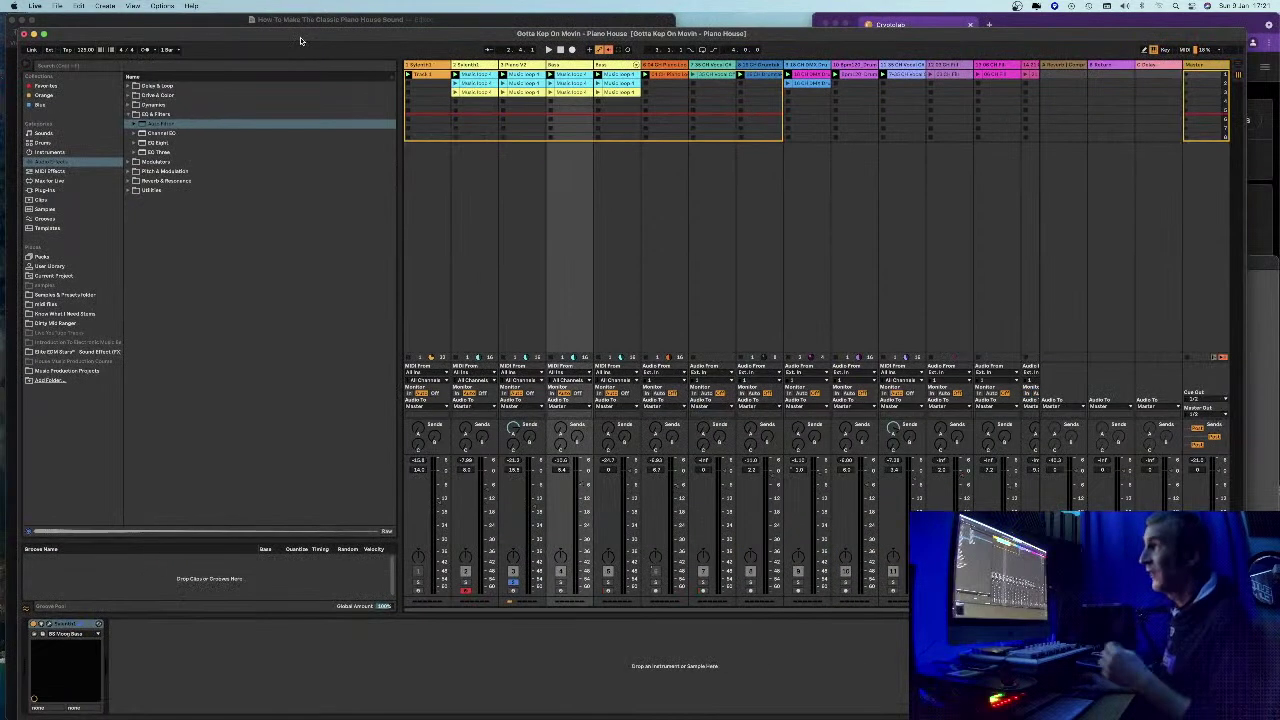
pyautogui.click(817, 65)
pyautogui.click(910, 66)
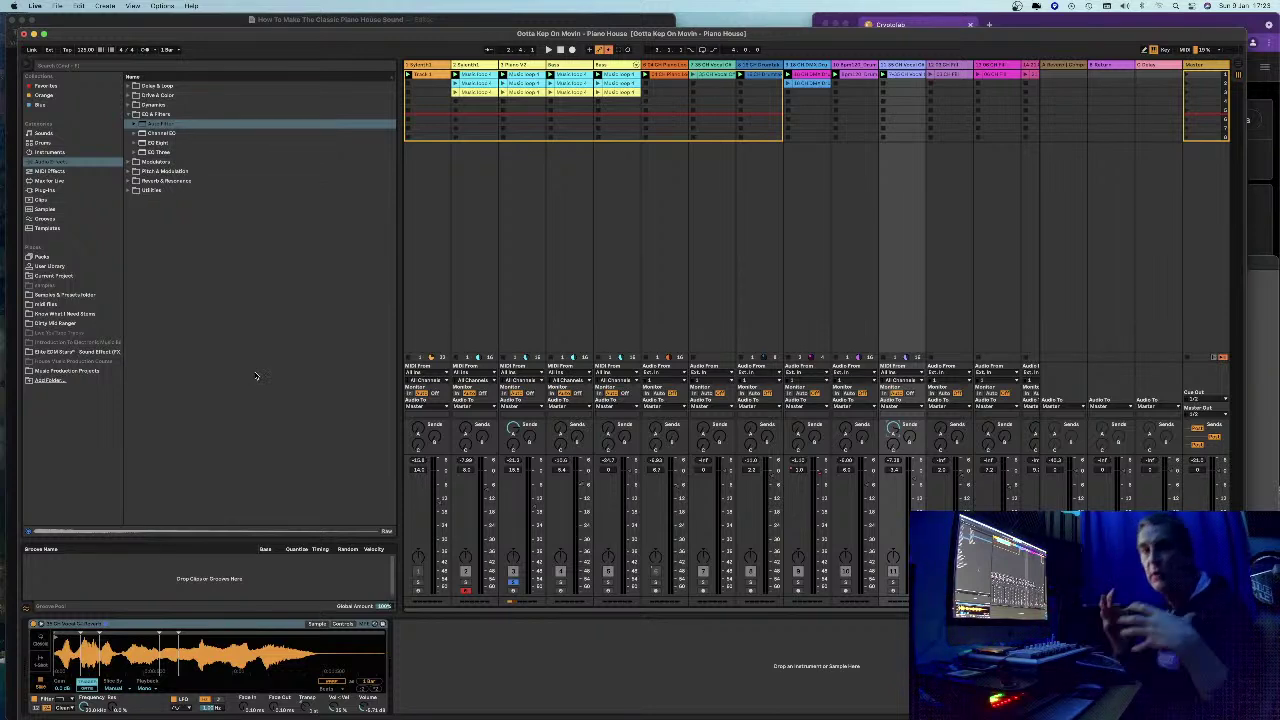
pyautogui.click(632, 276)
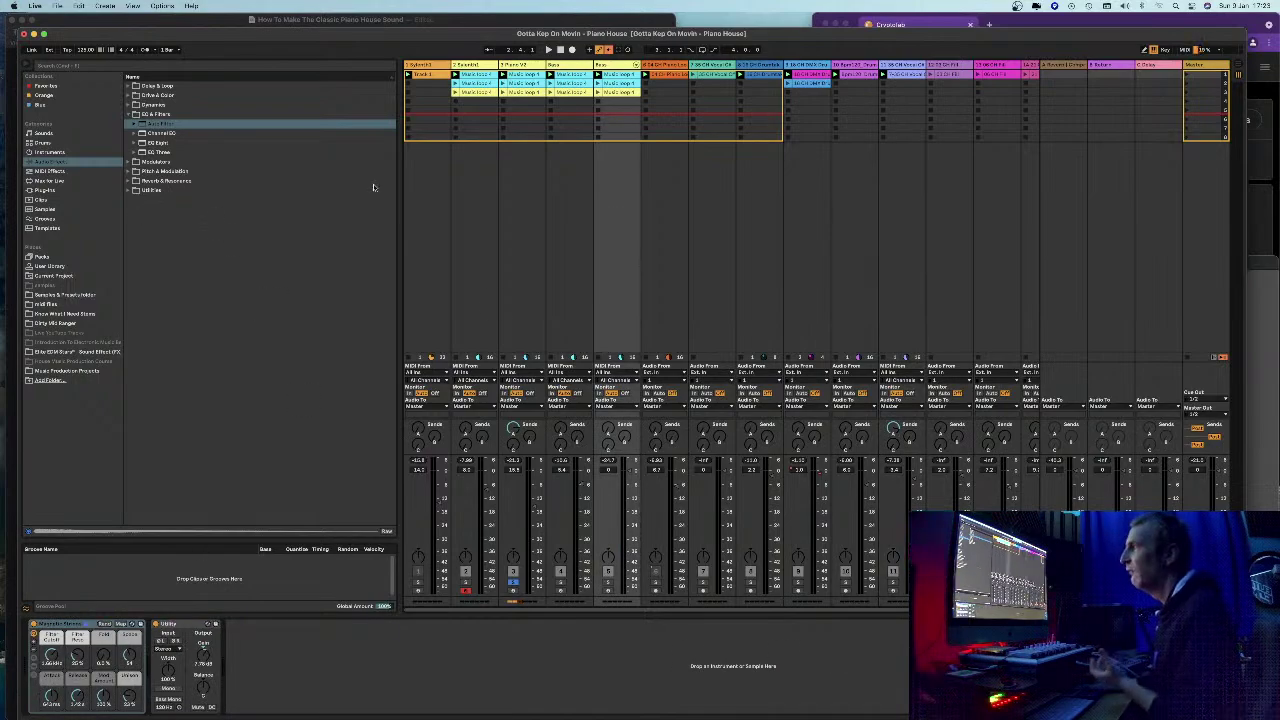
# - Move the Live window down and return to Step 10 of the Pages guide
pyautogui.moveTo(626, 38); pyautogui.dragTo(678, 68)
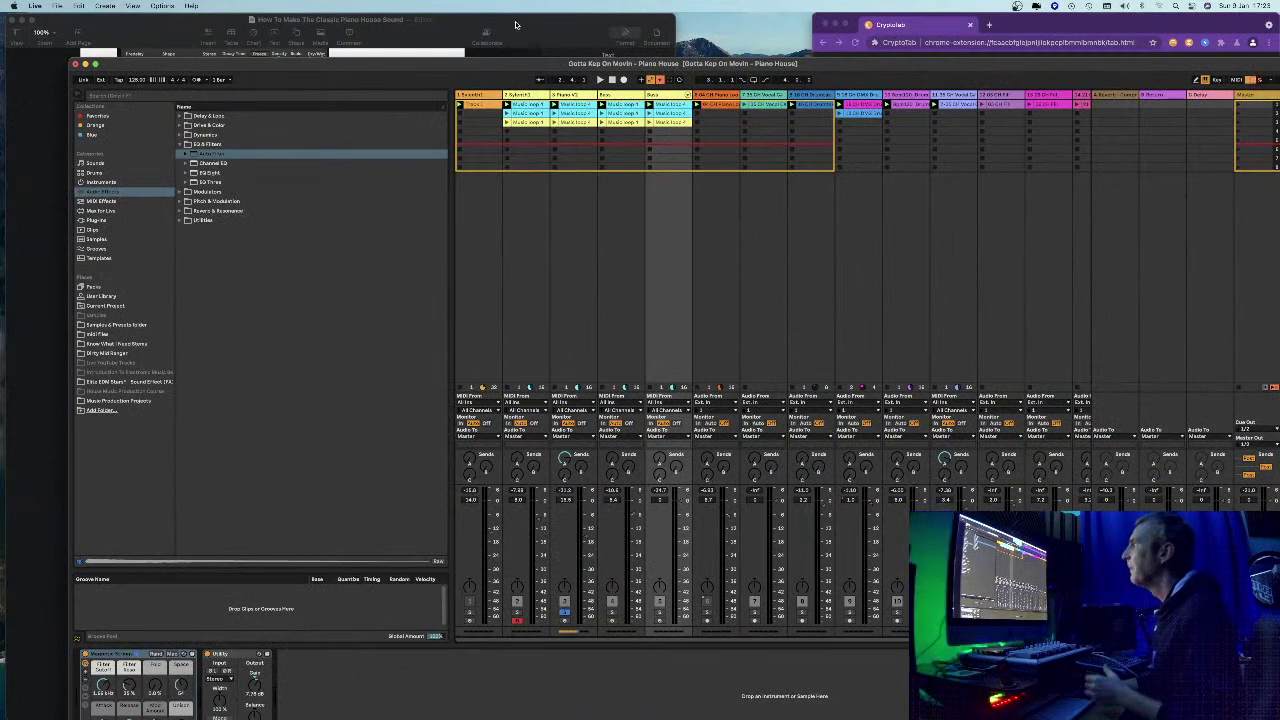
pyautogui.click(516, 26)
pyautogui.scroll(-5, 437, 224)
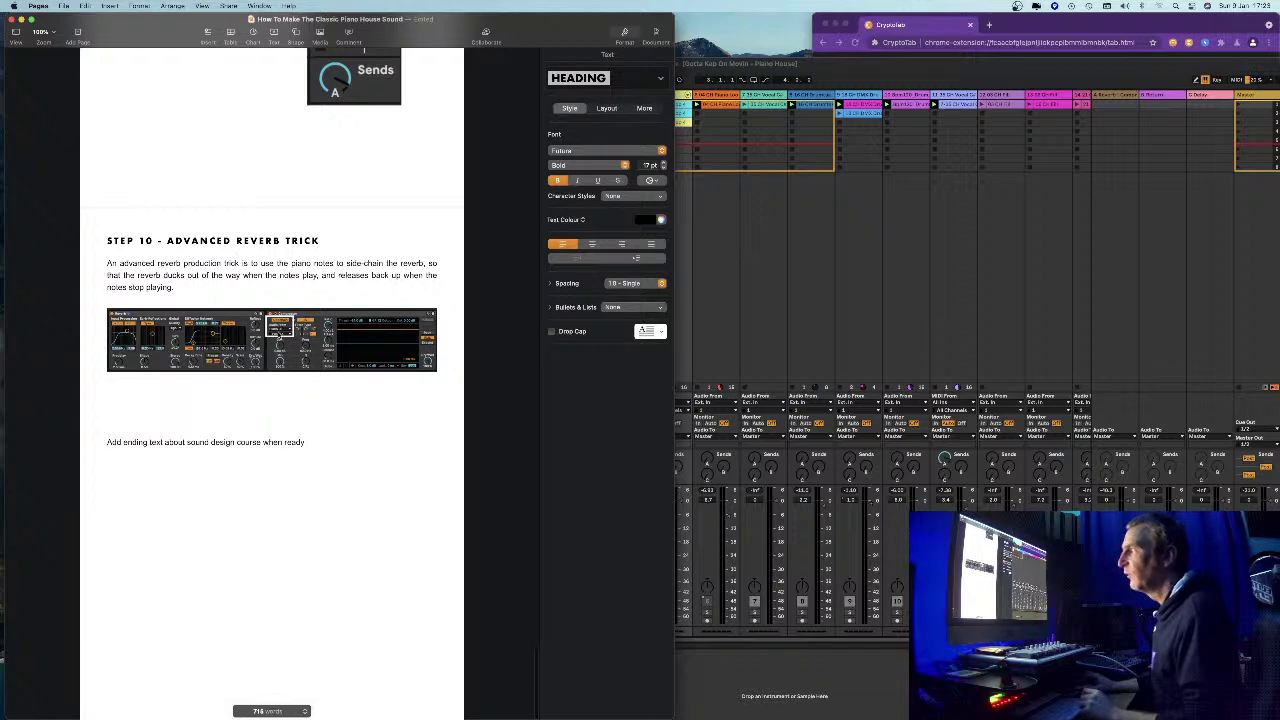
# - Enlarge the Ableton Live window and inspect the side-chain source list of the Compressor on reverb return track A
pyautogui.click(801, 355)
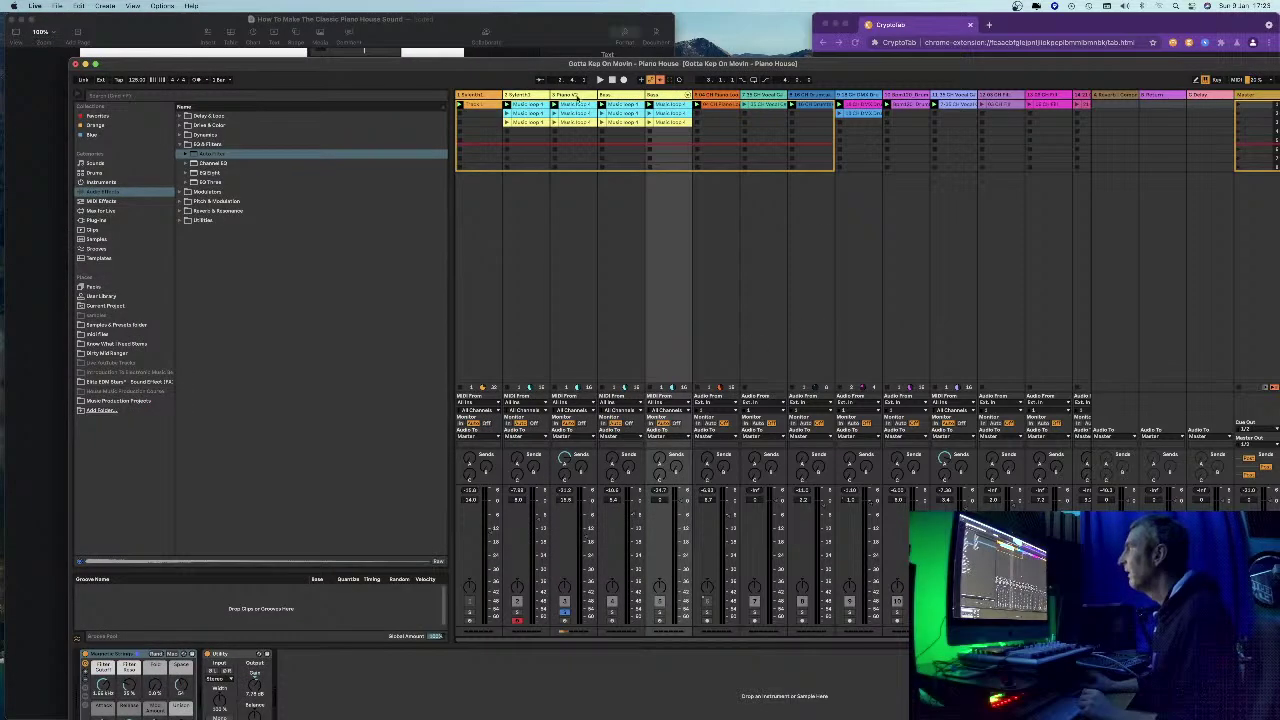
pyautogui.click(565, 95)
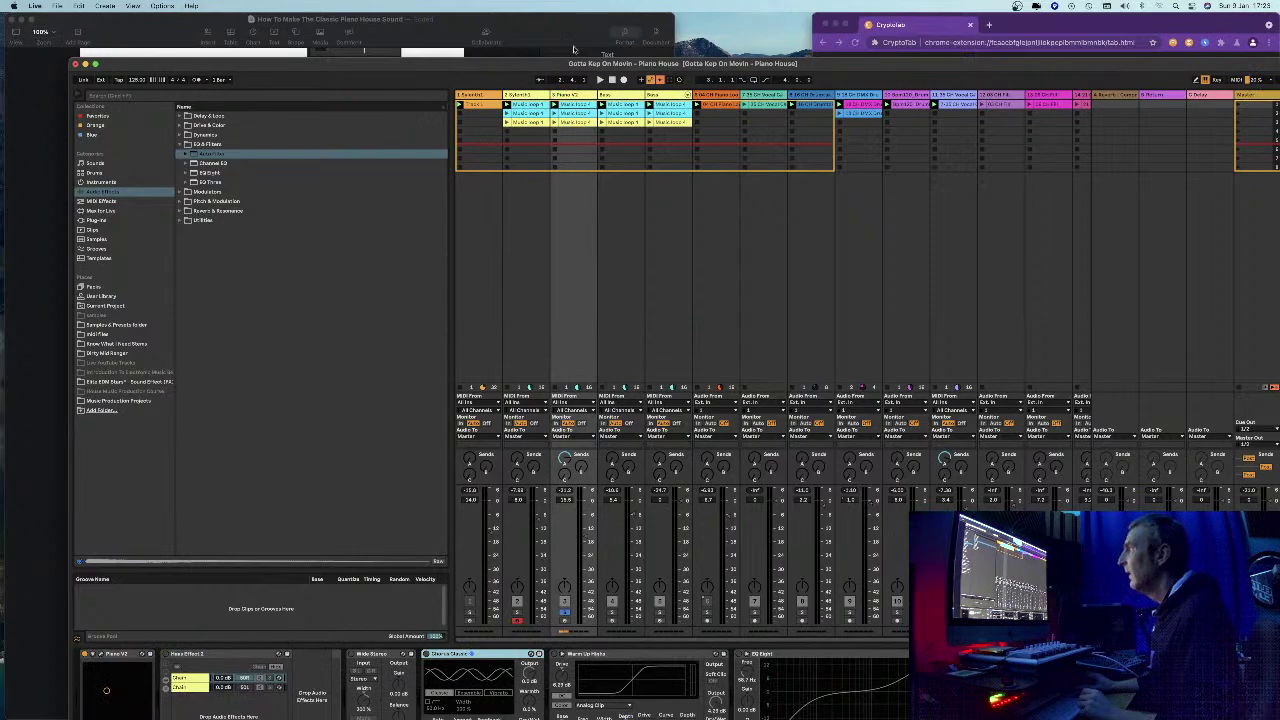
pyautogui.doubleClick(565, 66)
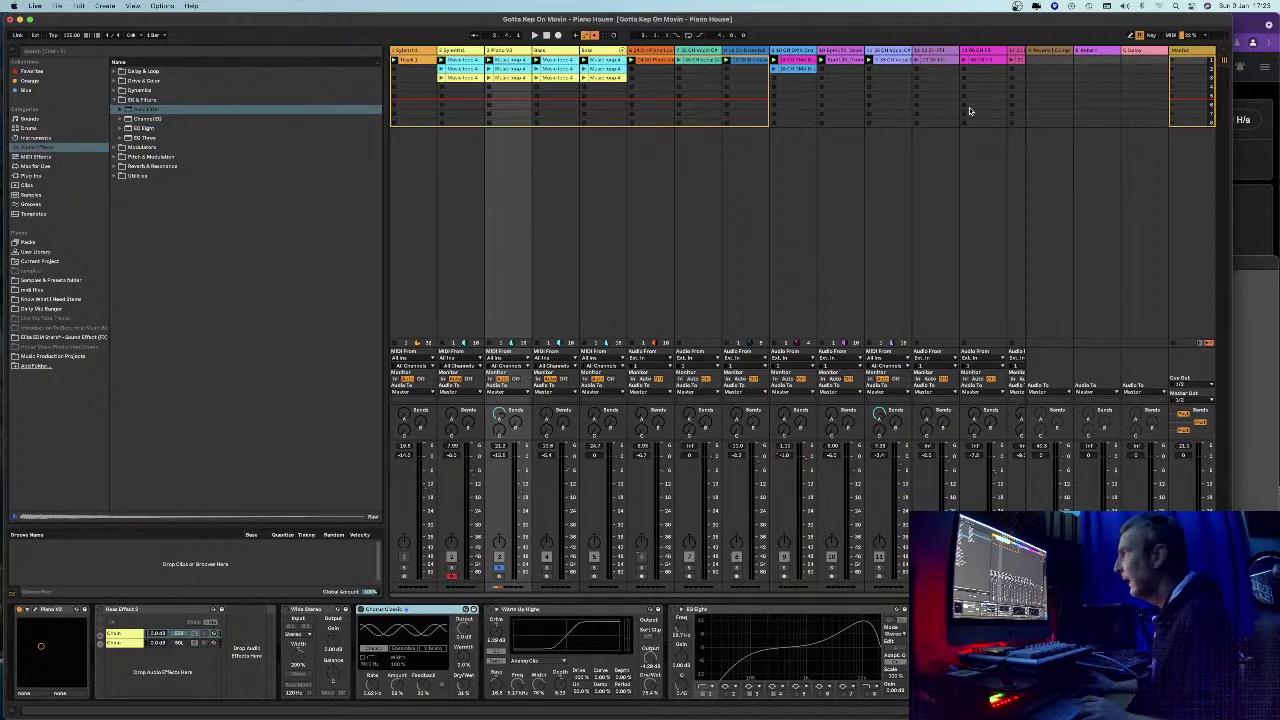
pyautogui.click(1049, 51)
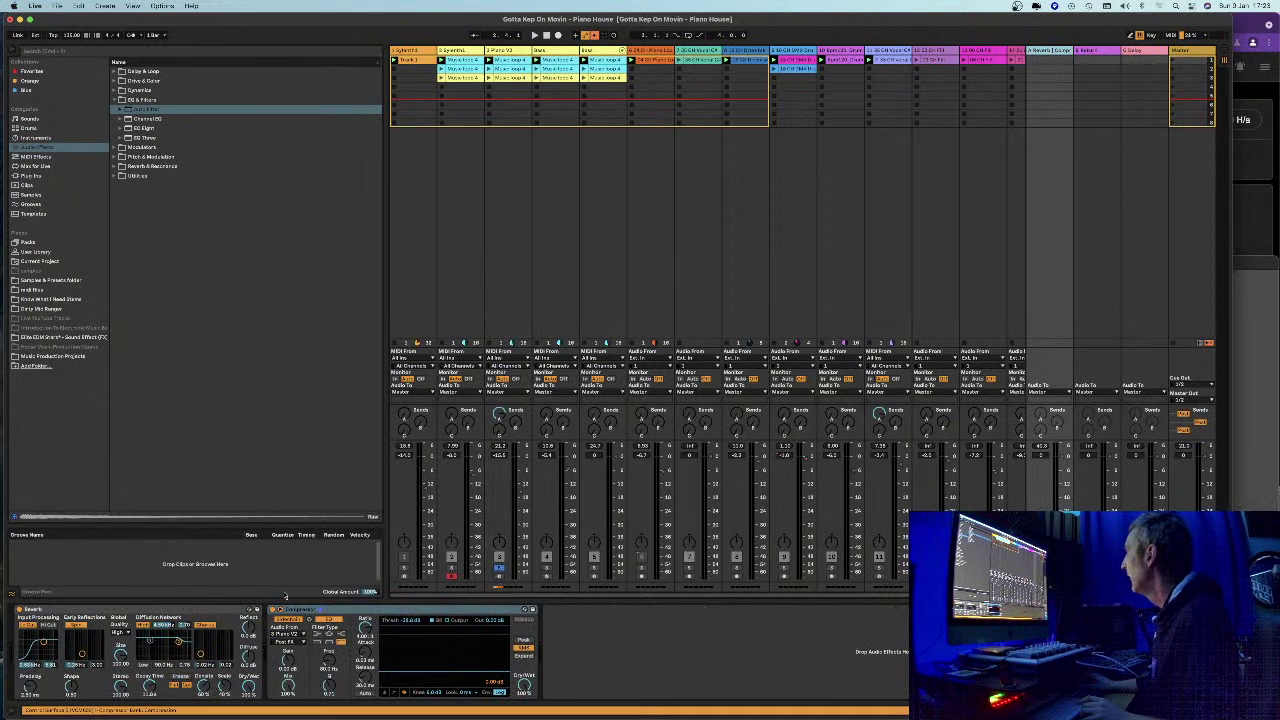
pyautogui.click(290, 634)
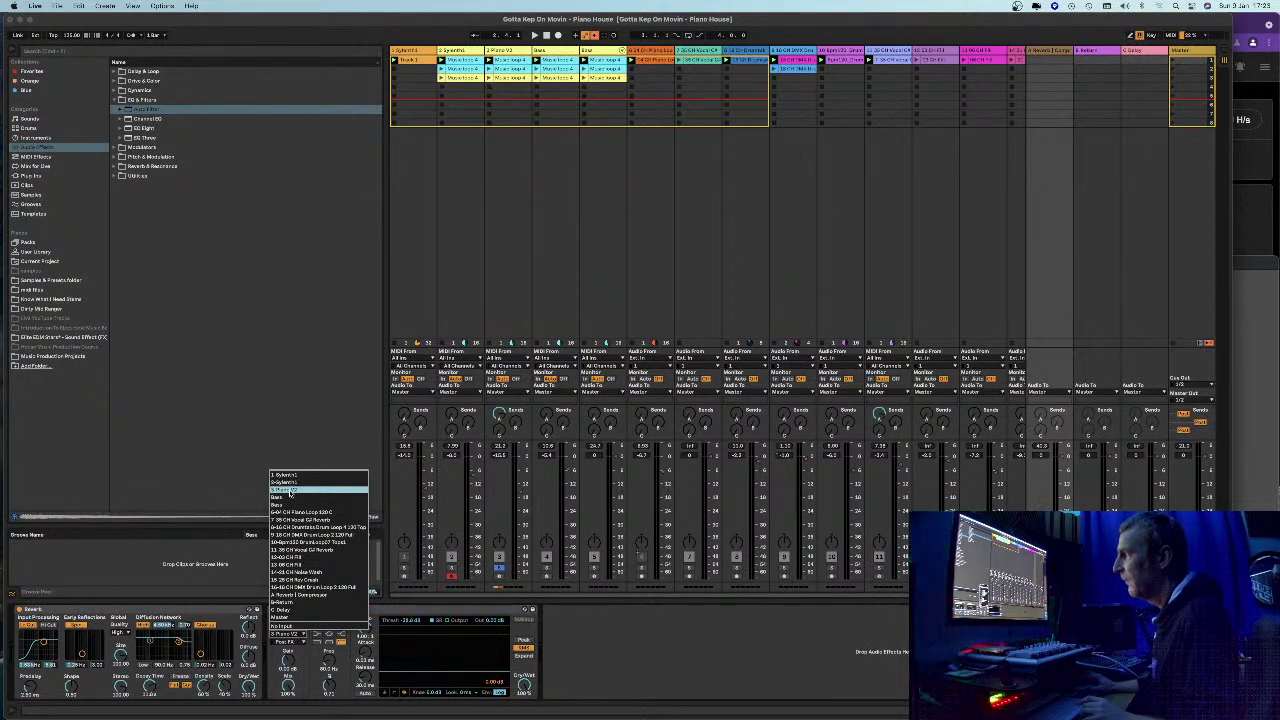
pyautogui.click(161, 611)
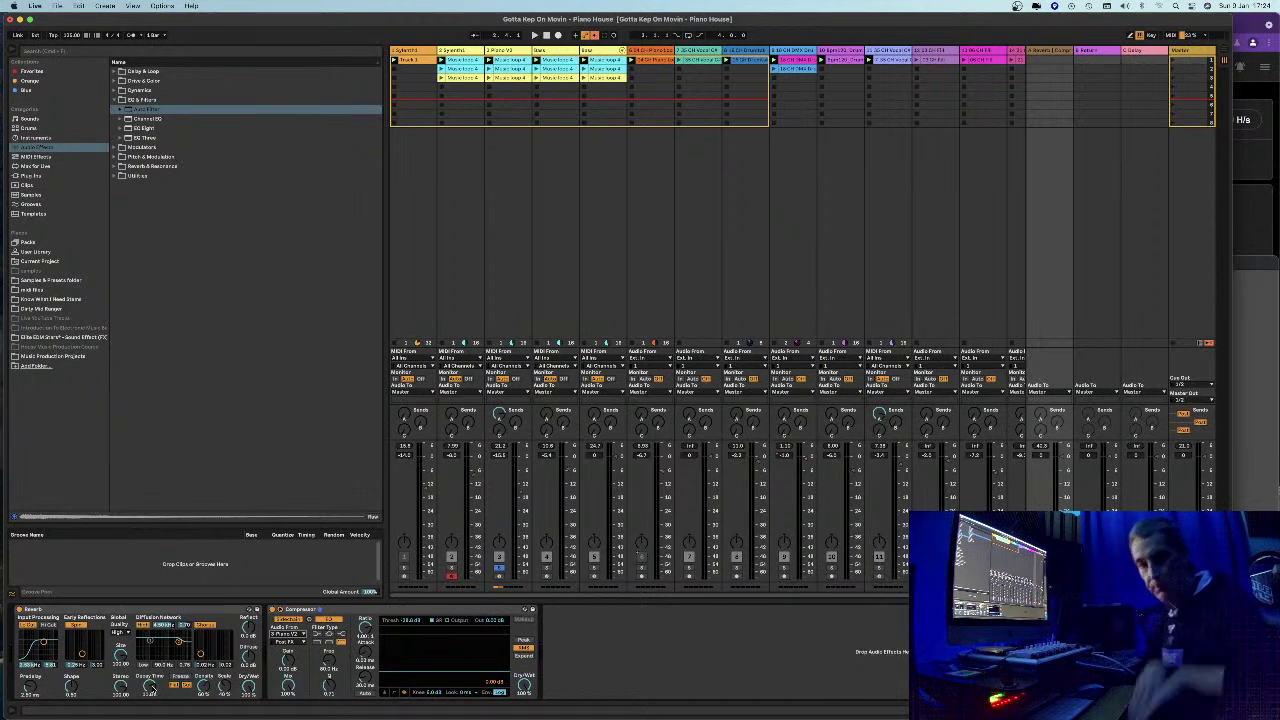
pyautogui.click(279, 263)
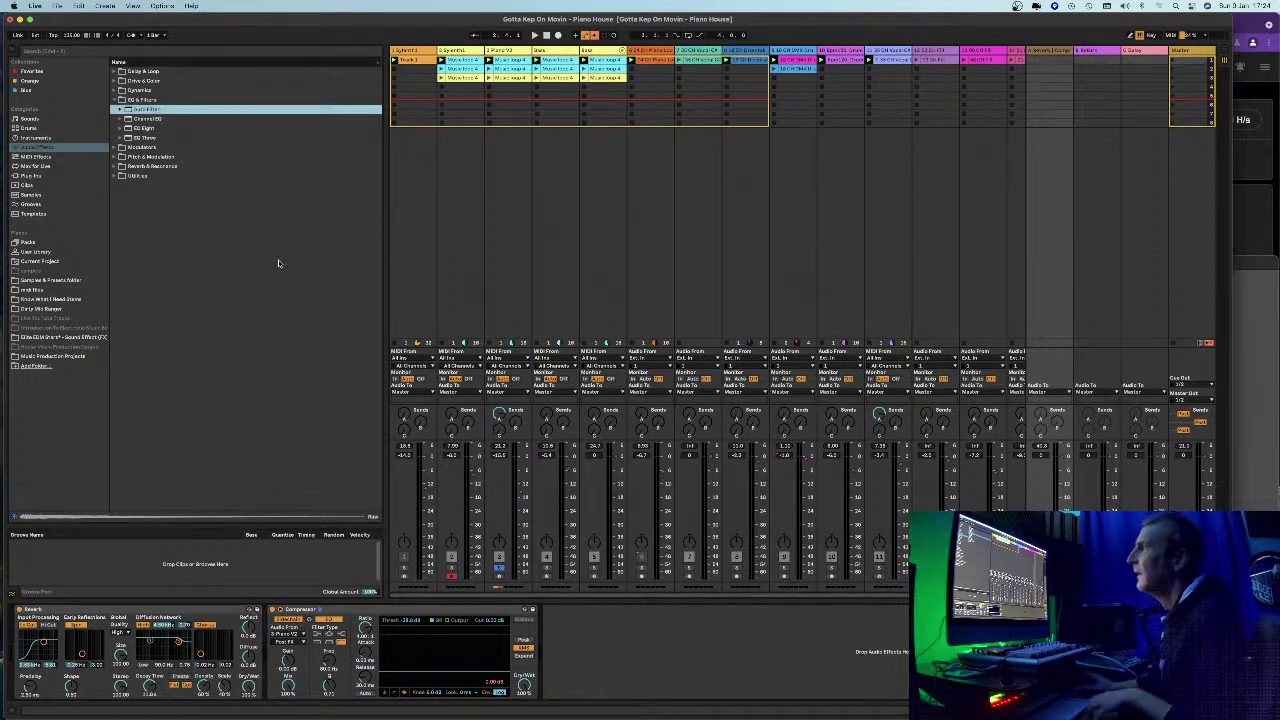
# - Play the song and turn on the Warm Up Highs saturator and EQ Eight on the Piano V2 track
pyautogui.click(519, 244)
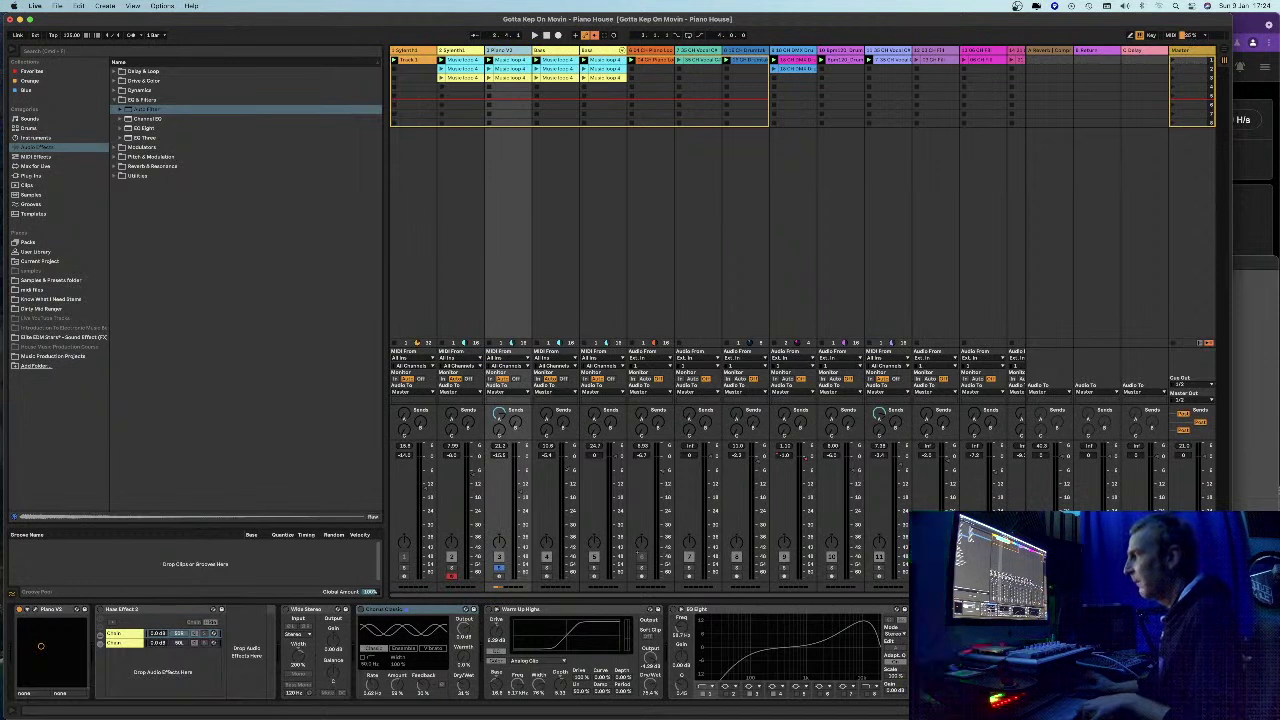
pyautogui.press('space')
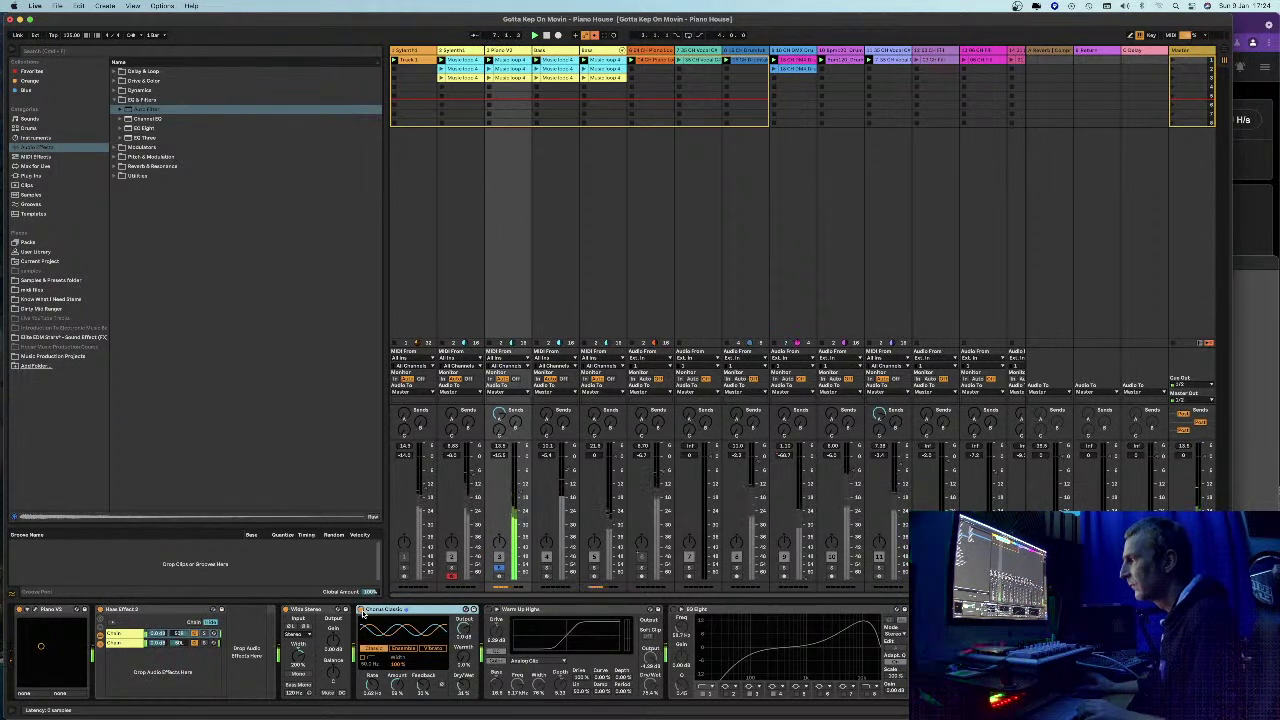
pyautogui.click(489, 610)
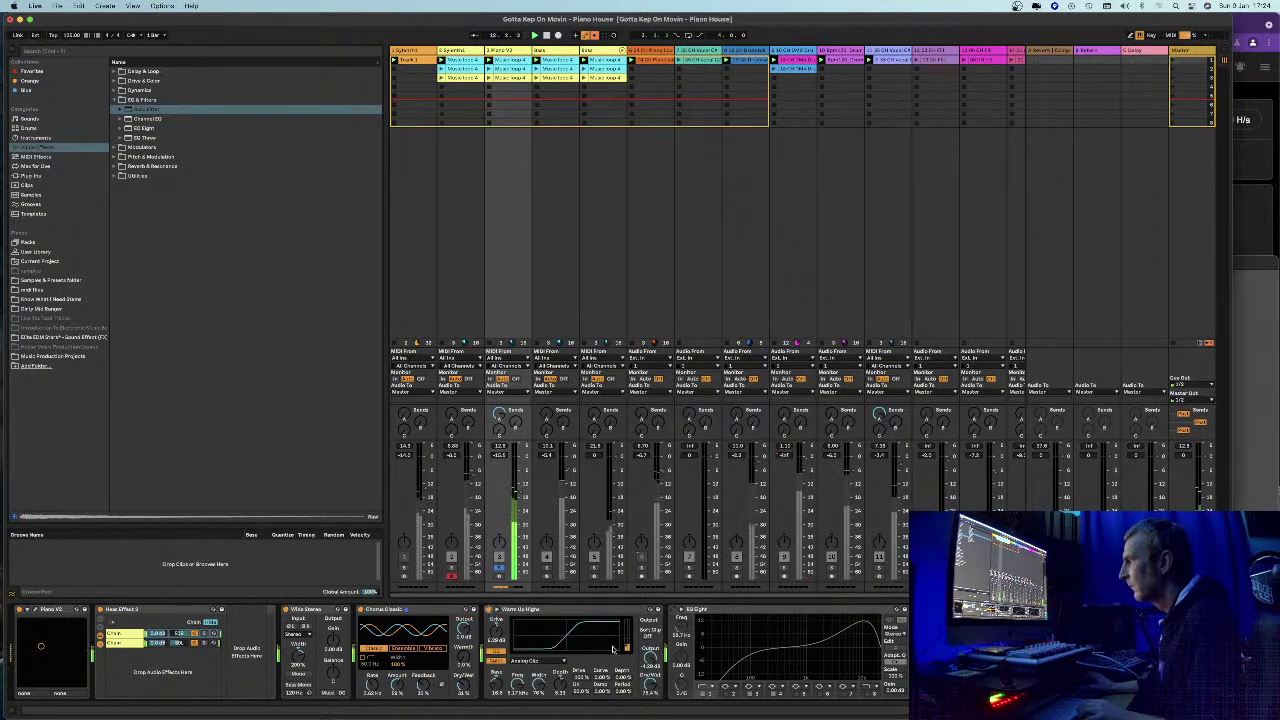
pyautogui.click(675, 609)
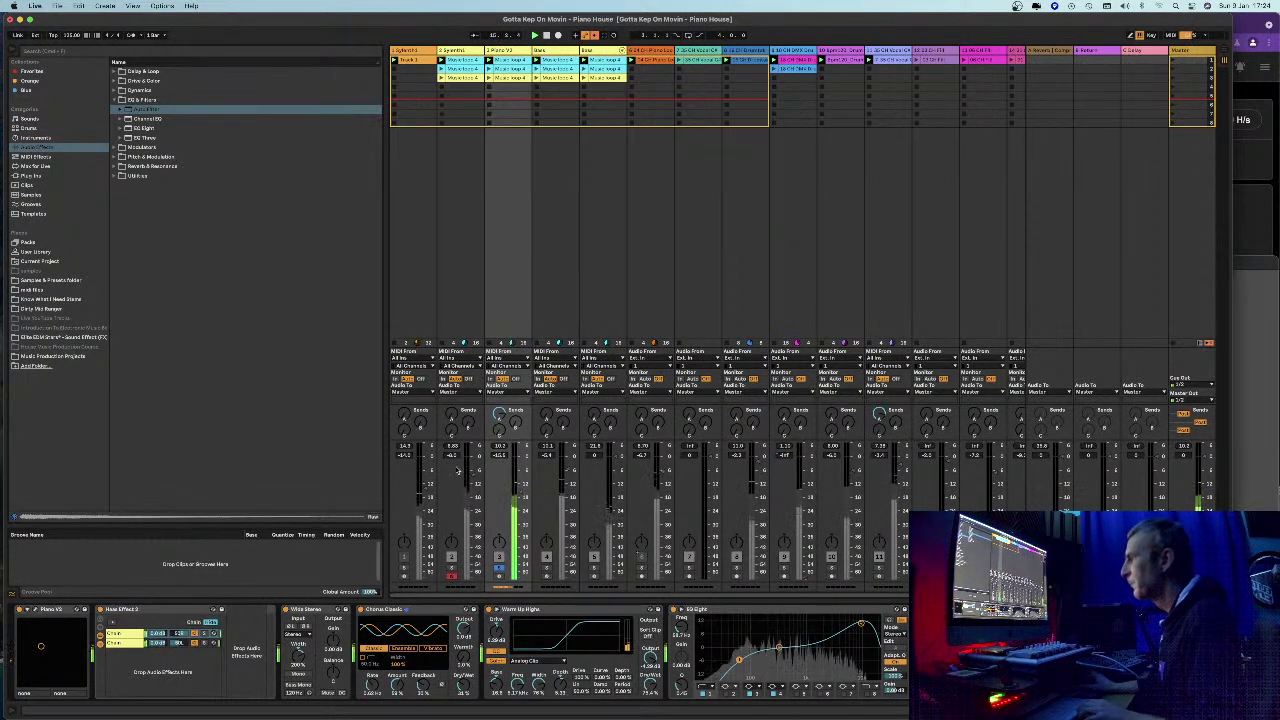
# - Turn on the effects rack on the Master track
pyautogui.click(1188, 52)
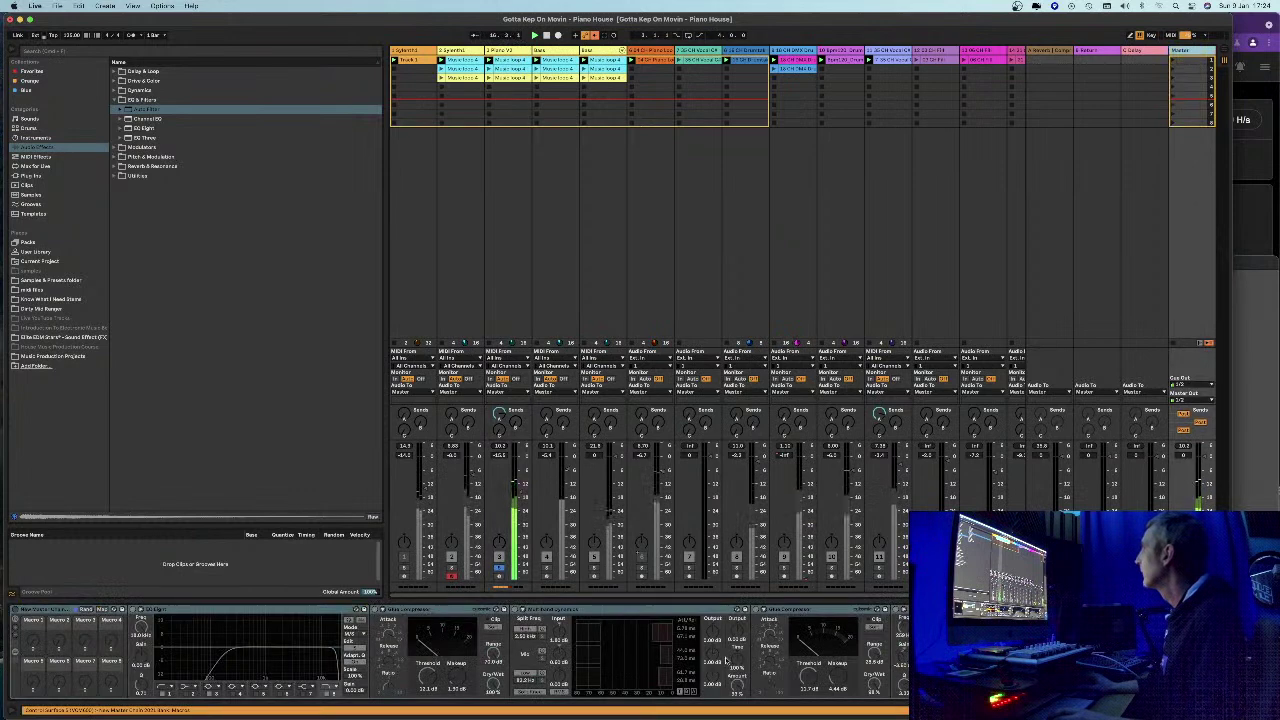
pyautogui.click(18, 615)
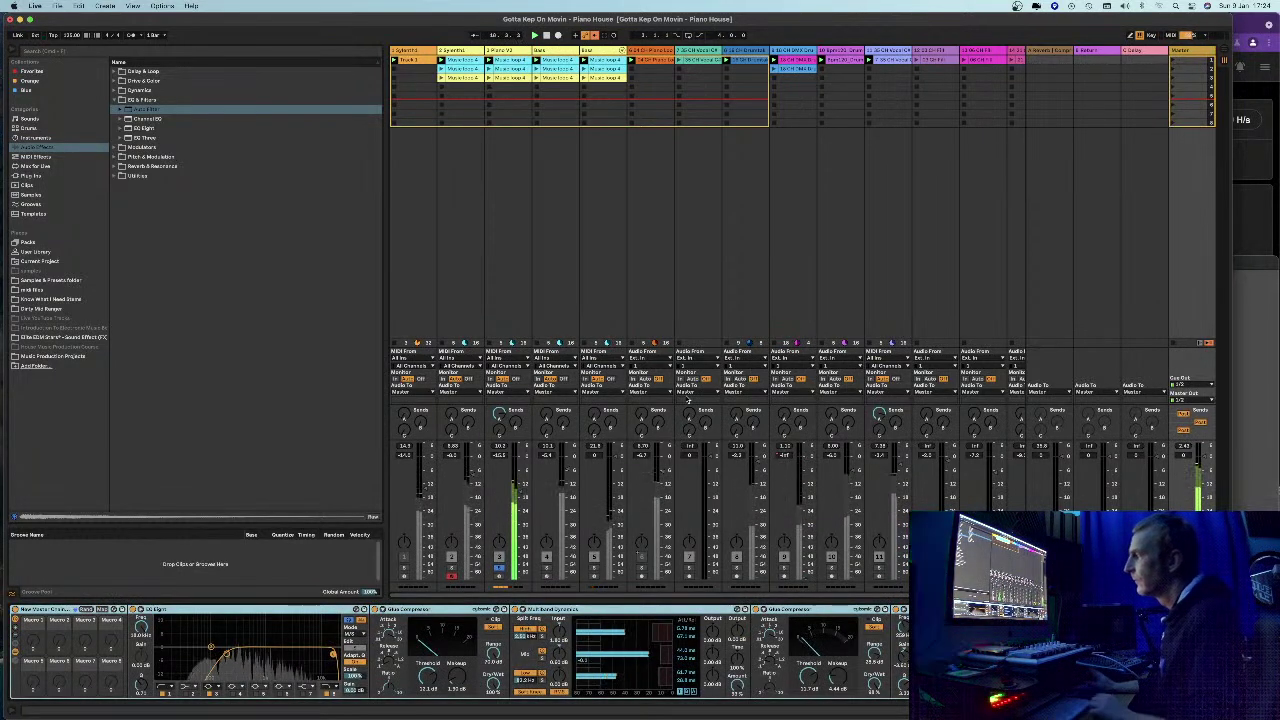
# - Open the Piano V instrument from the Piano V2 track, show its settings panel, and move the window fully into view
pyautogui.click(518, 55)
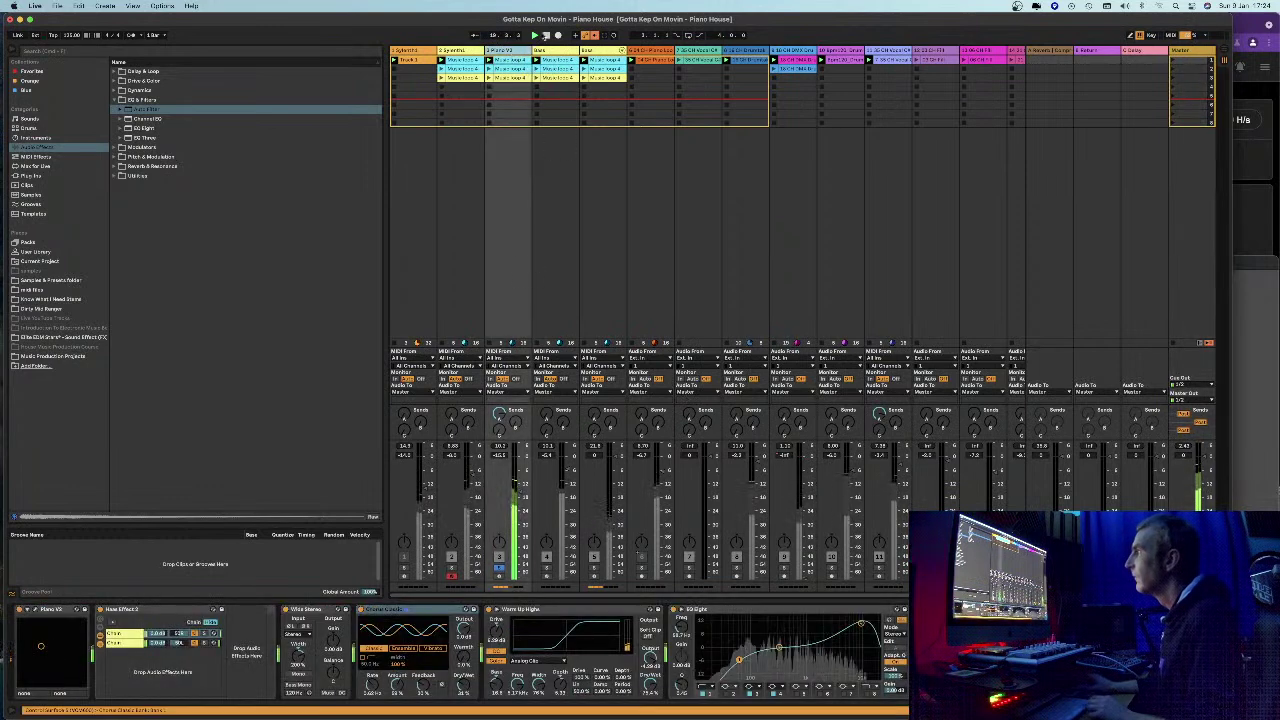
pyautogui.click(22, 630)
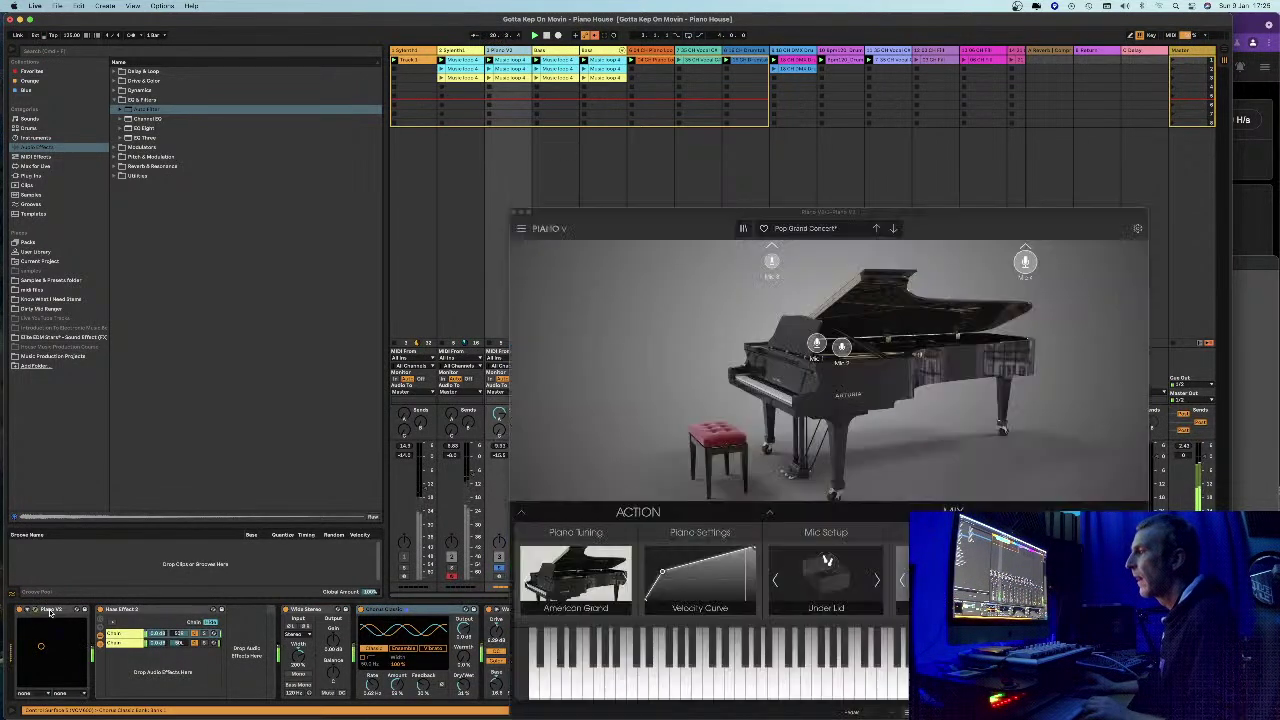
pyautogui.moveTo(745, 217); pyautogui.dragTo(835, 49)
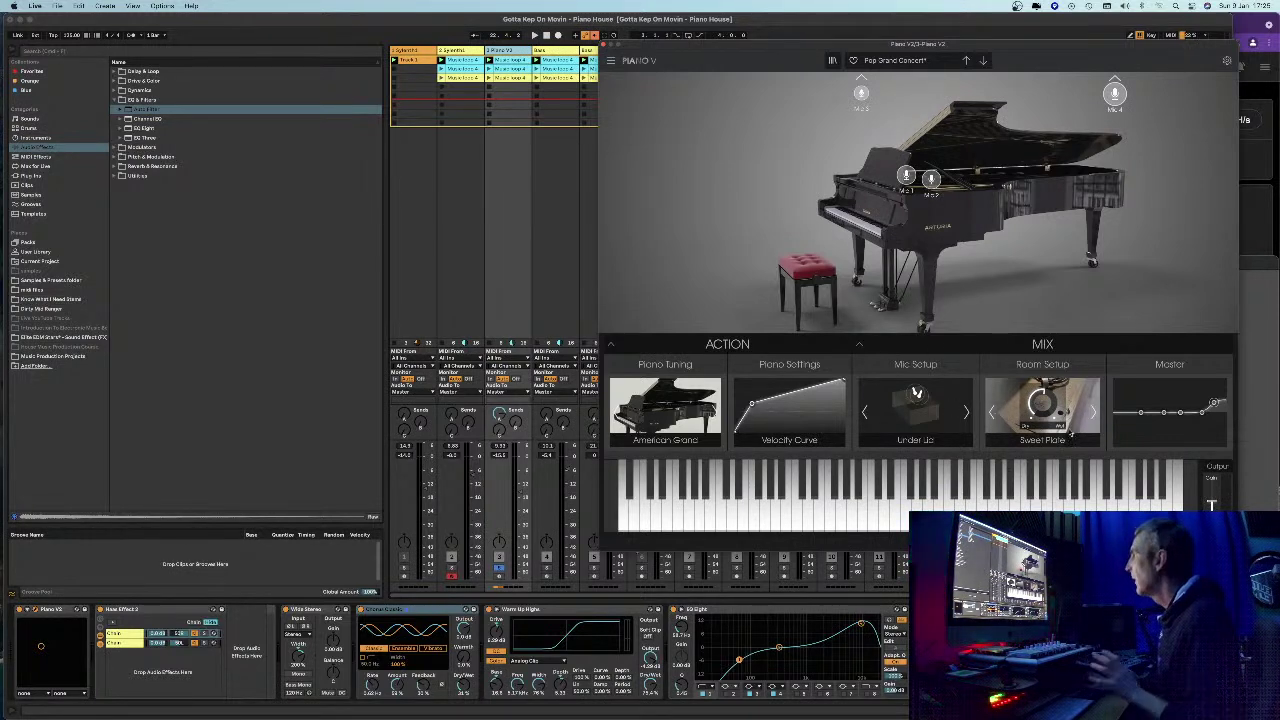
pyautogui.click(1225, 62)
pyautogui.moveTo(1205, 45); pyautogui.dragTo(963, 40)
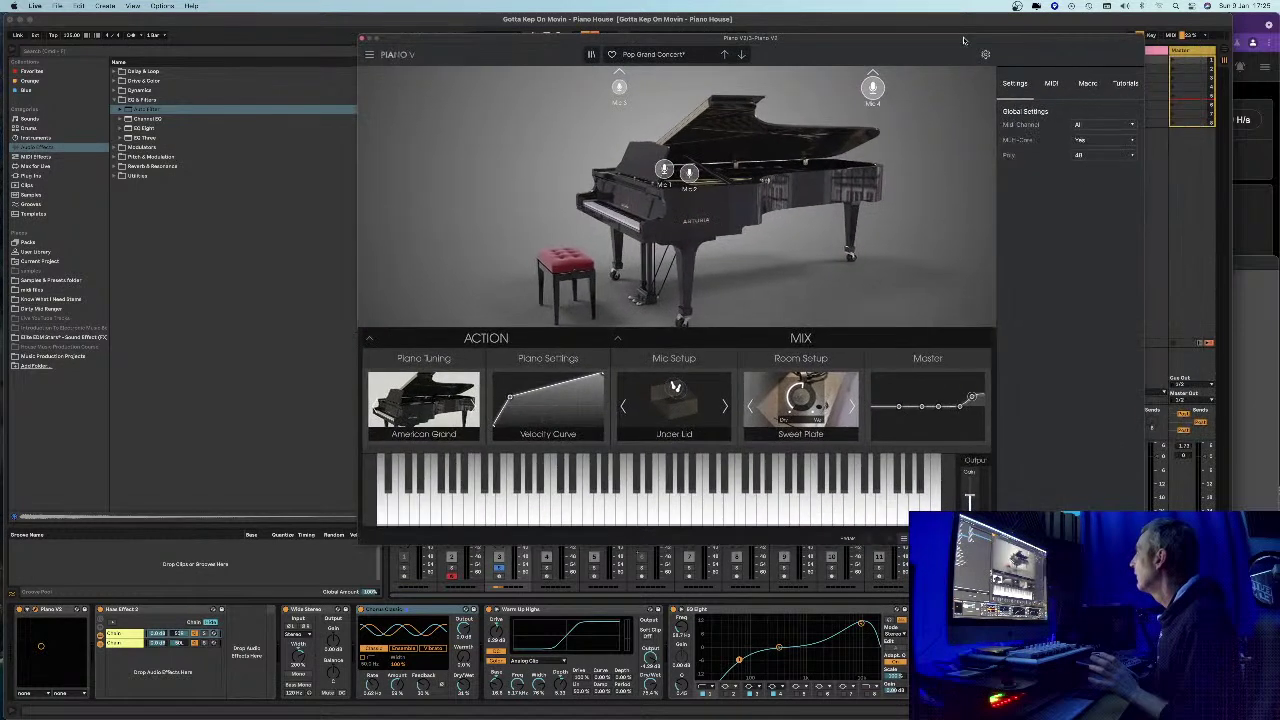
# - Look through Piano V's MIDI, Macro and global settings, its preset library and its main menu
pyautogui.click(1052, 85)
pyautogui.click(1086, 85)
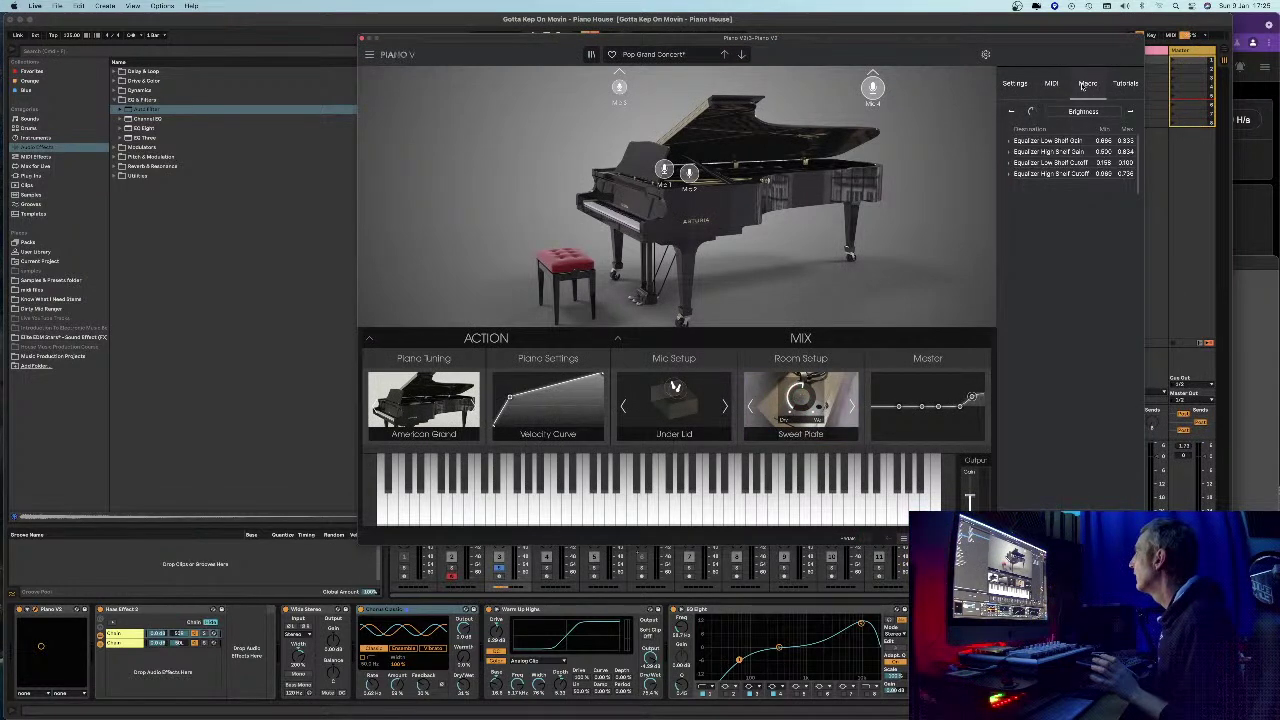
pyautogui.click(1016, 85)
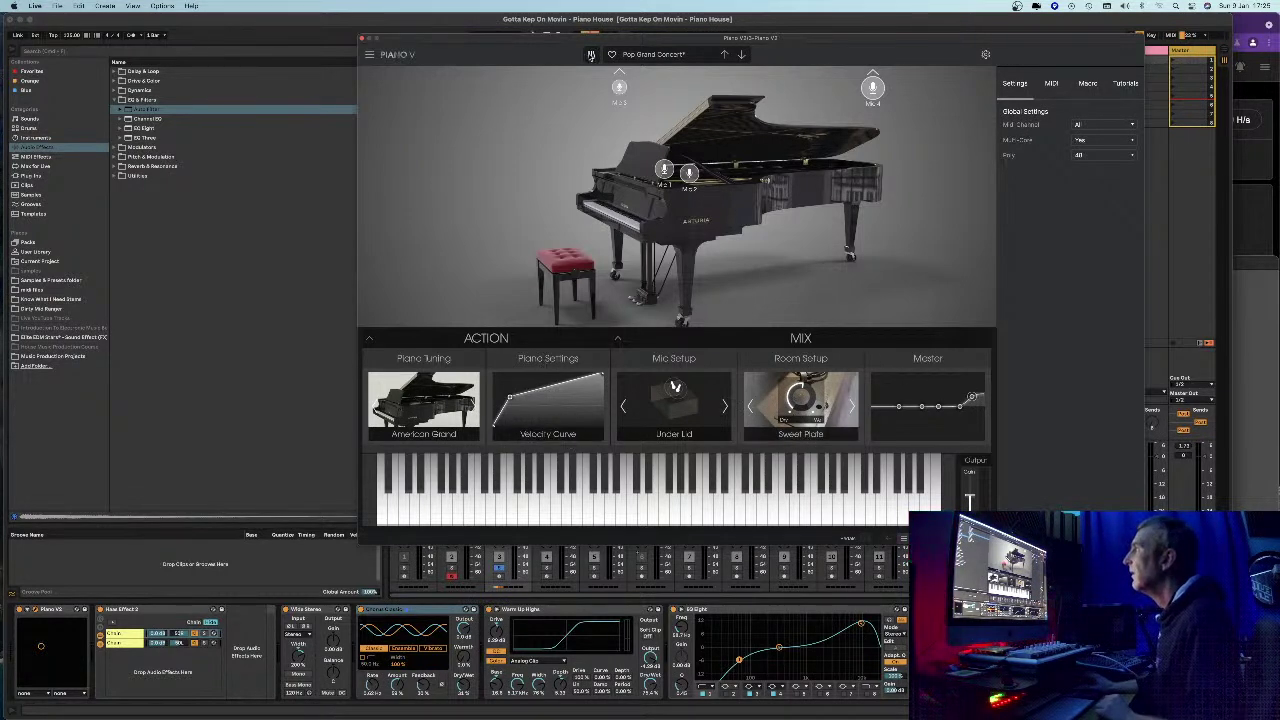
pyautogui.click(590, 55)
pyautogui.click(590, 55)
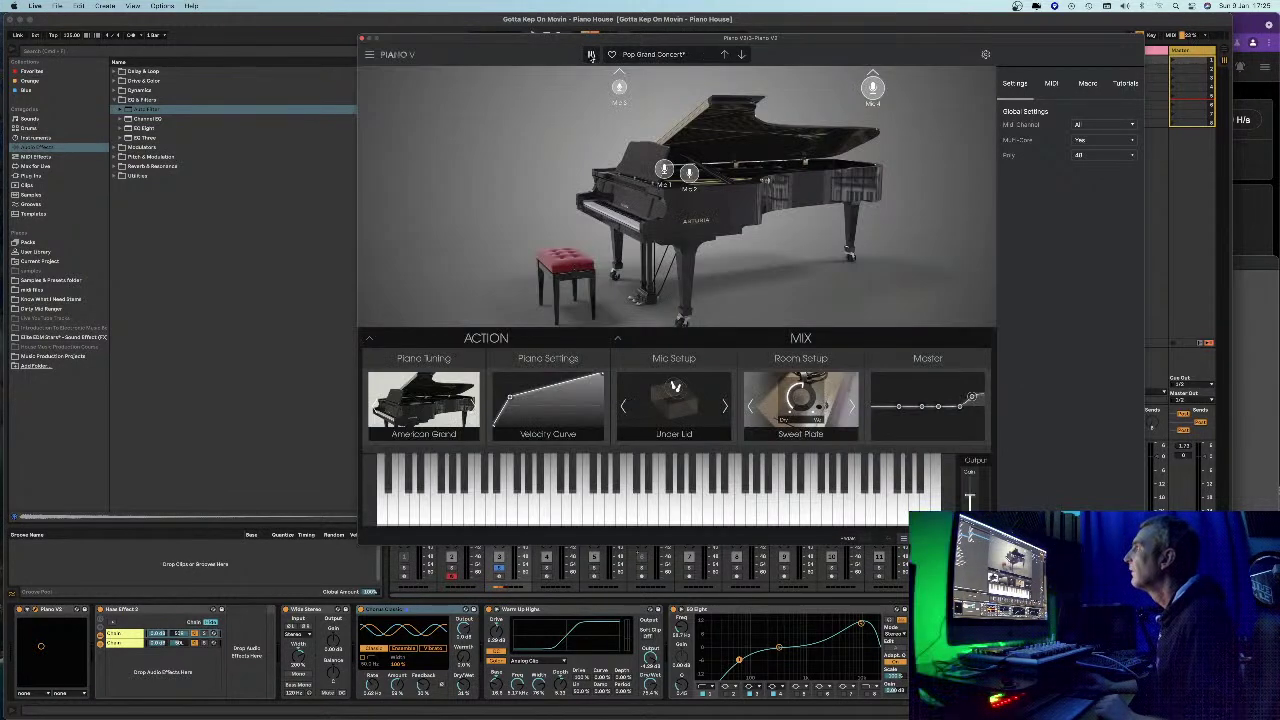
pyautogui.click(370, 56)
pyautogui.click(369, 57)
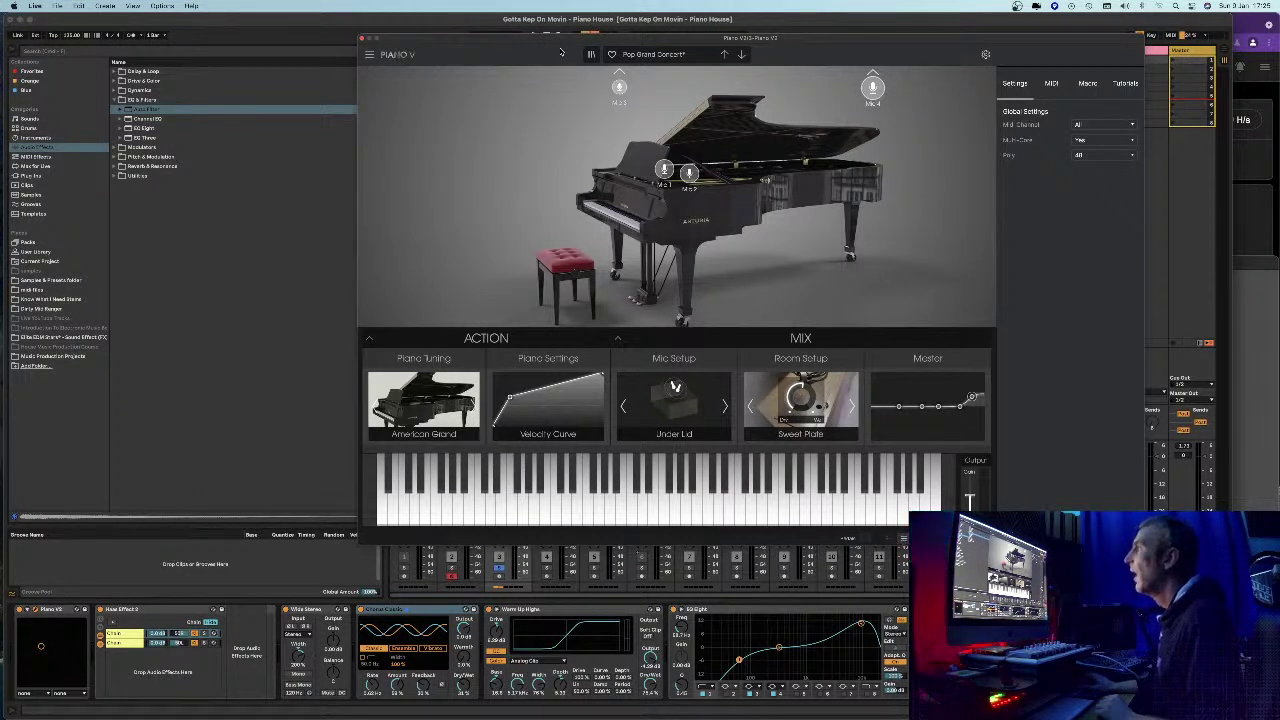
# - Look through Piano V's preset library, its reverb room options and its grand piano mic setups
pyautogui.click(591, 54)
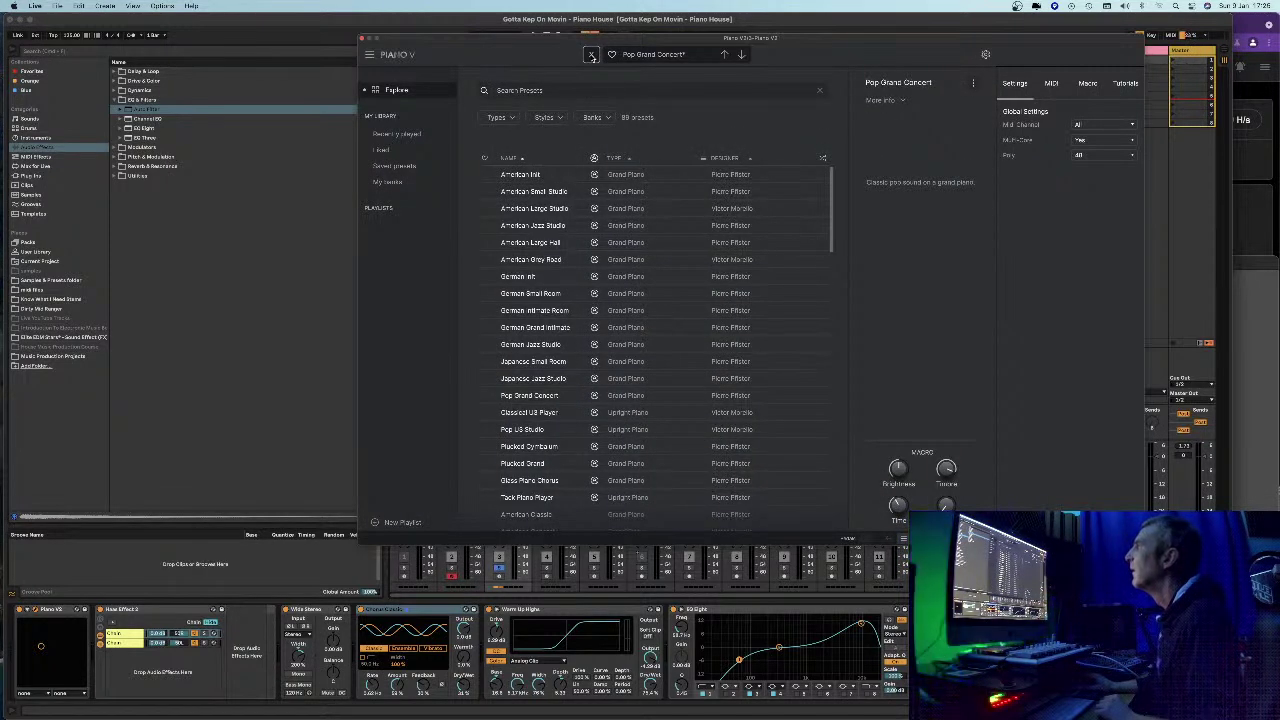
pyautogui.click(591, 55)
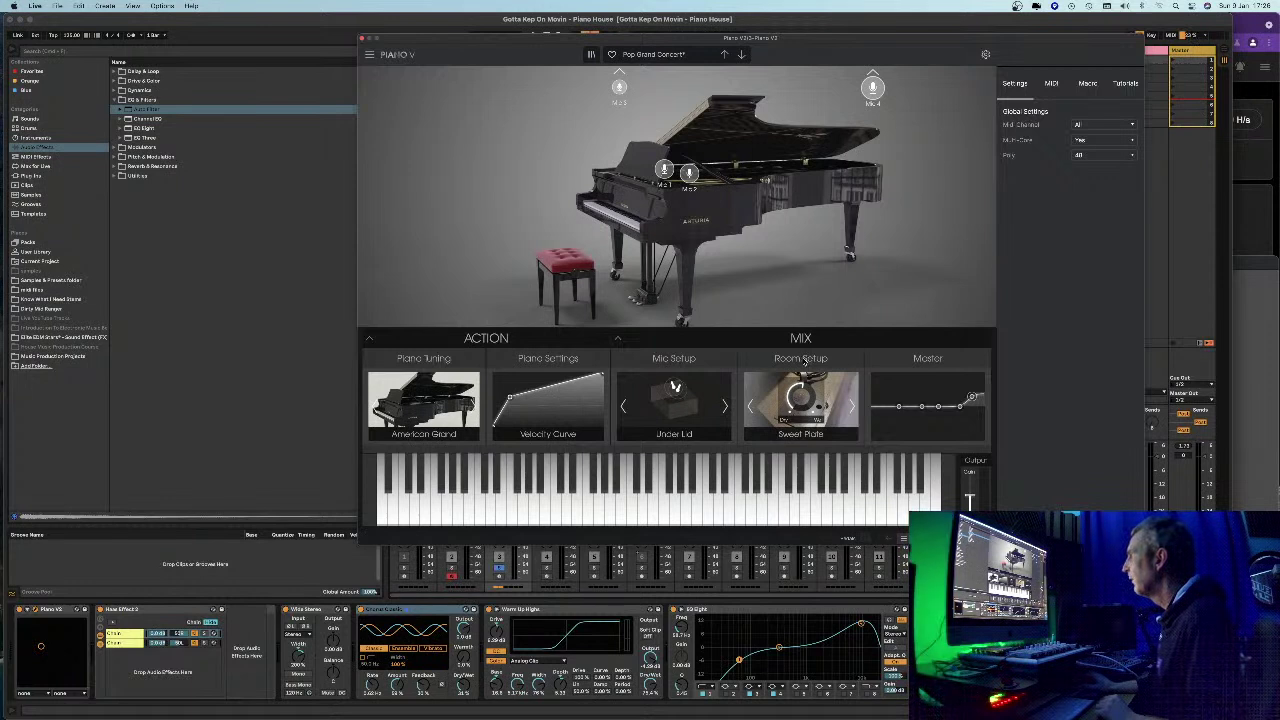
pyautogui.click(798, 435)
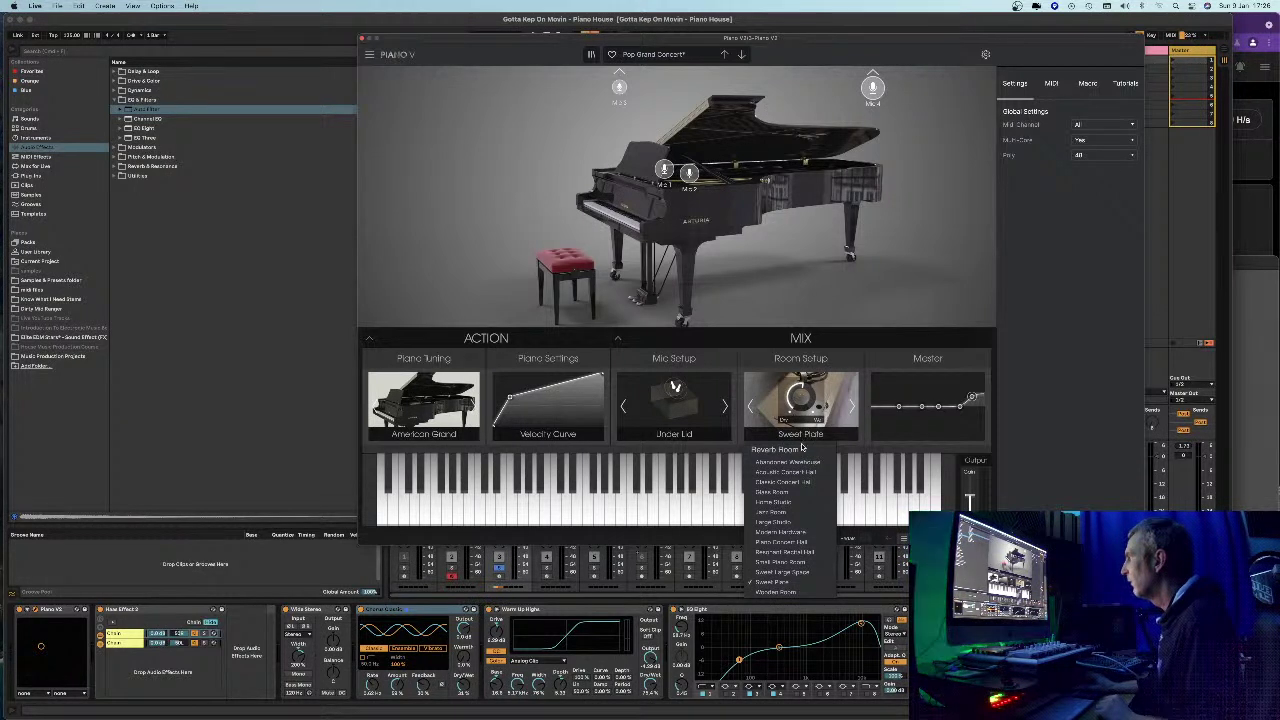
pyautogui.click(675, 435)
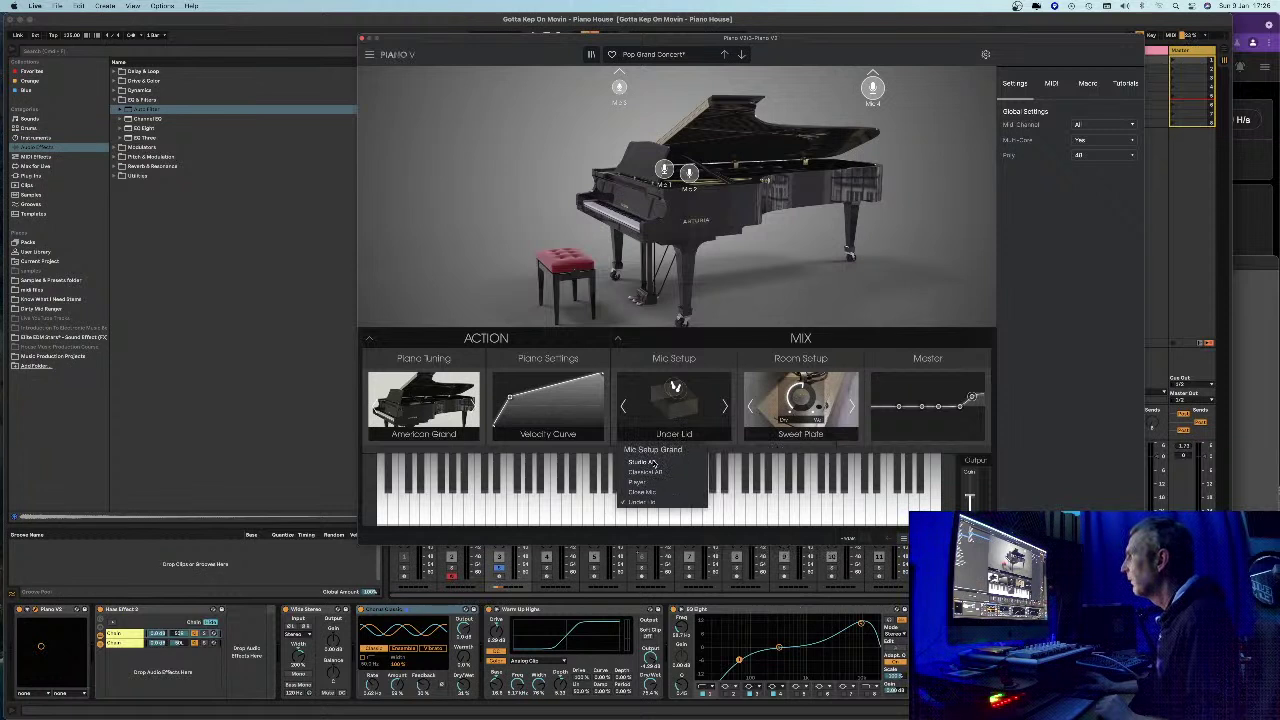
# - Try the Slow Keyboard and Velocity 127 velocity curve presets in Piano V, and settle on Velocity 63
pyautogui.click(548, 434)
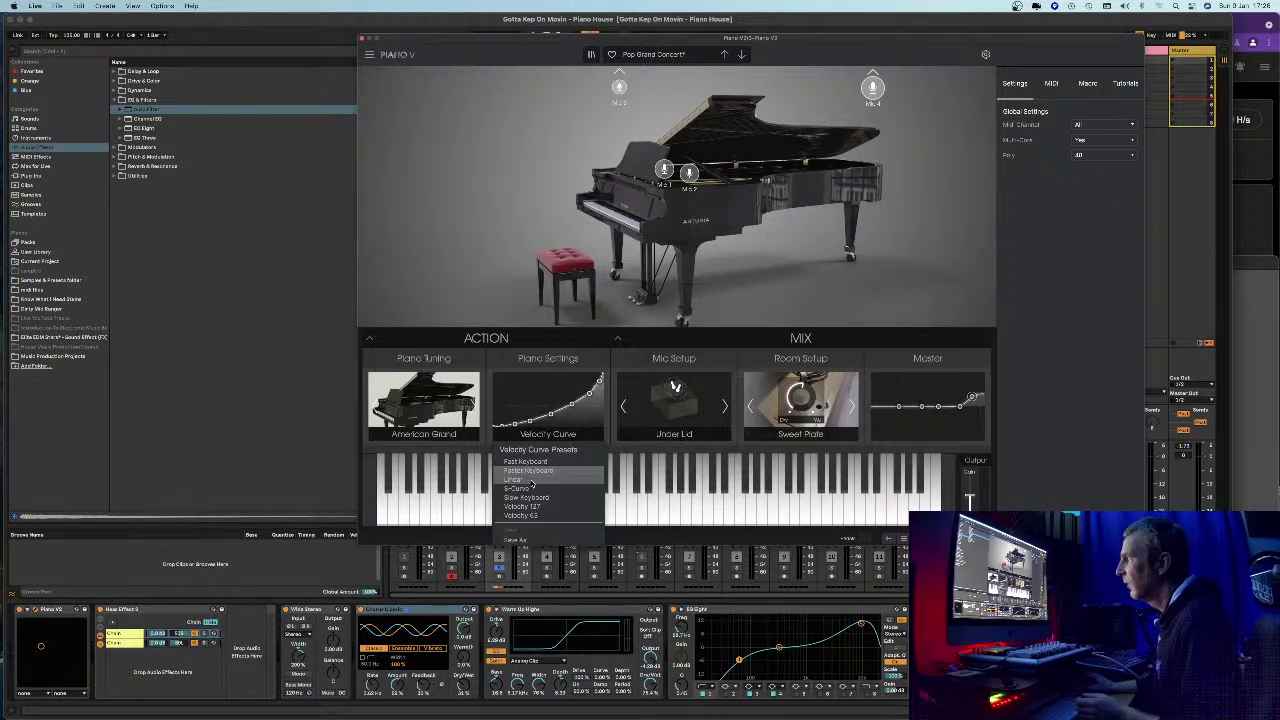
pyautogui.click(532, 498)
pyautogui.click(543, 435)
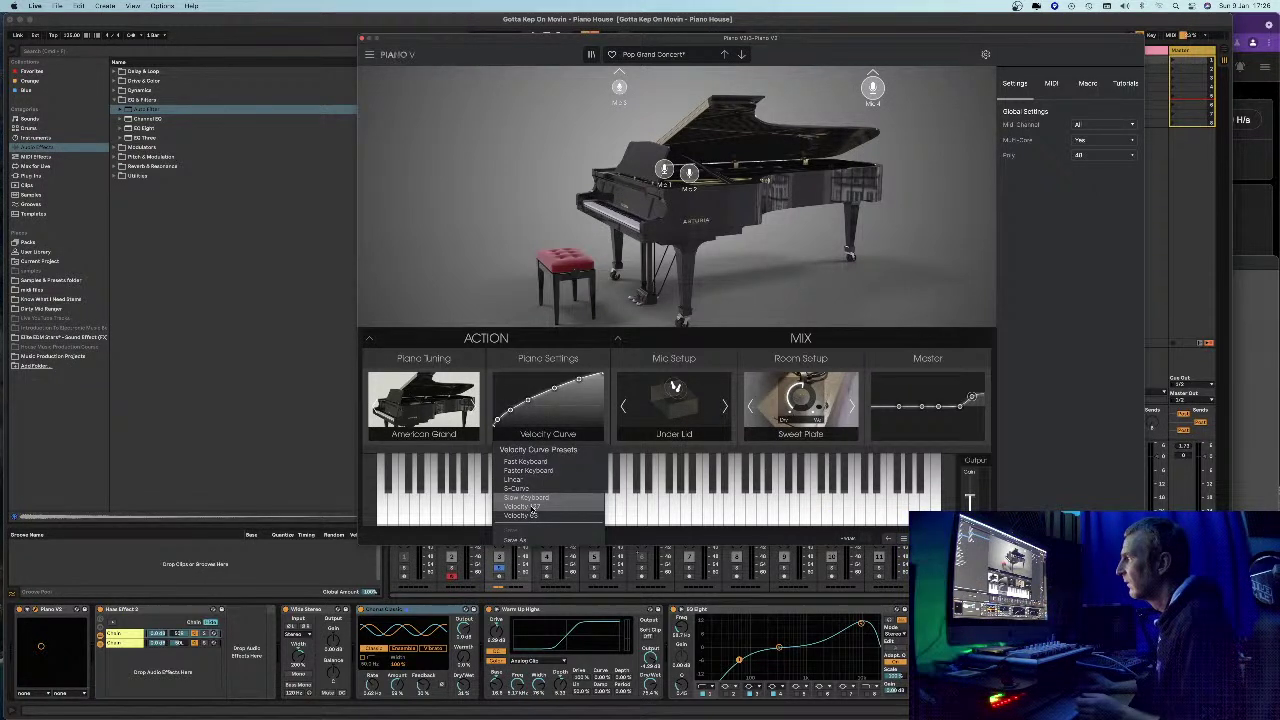
pyautogui.click(533, 507)
pyautogui.click(534, 434)
pyautogui.click(522, 515)
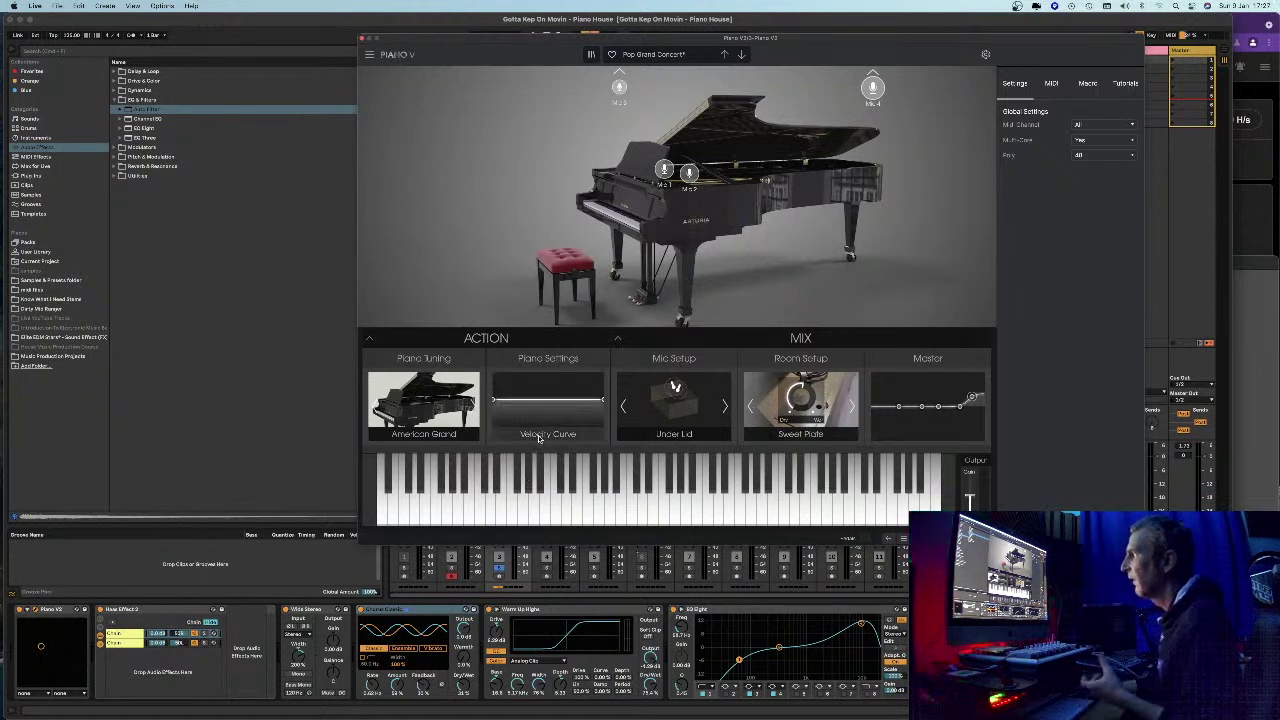
# - Reshape the velocity curve into a straight rising diagonal by lowering its start point to the minimum and raising its end point to the maximum
pyautogui.click(540, 436)
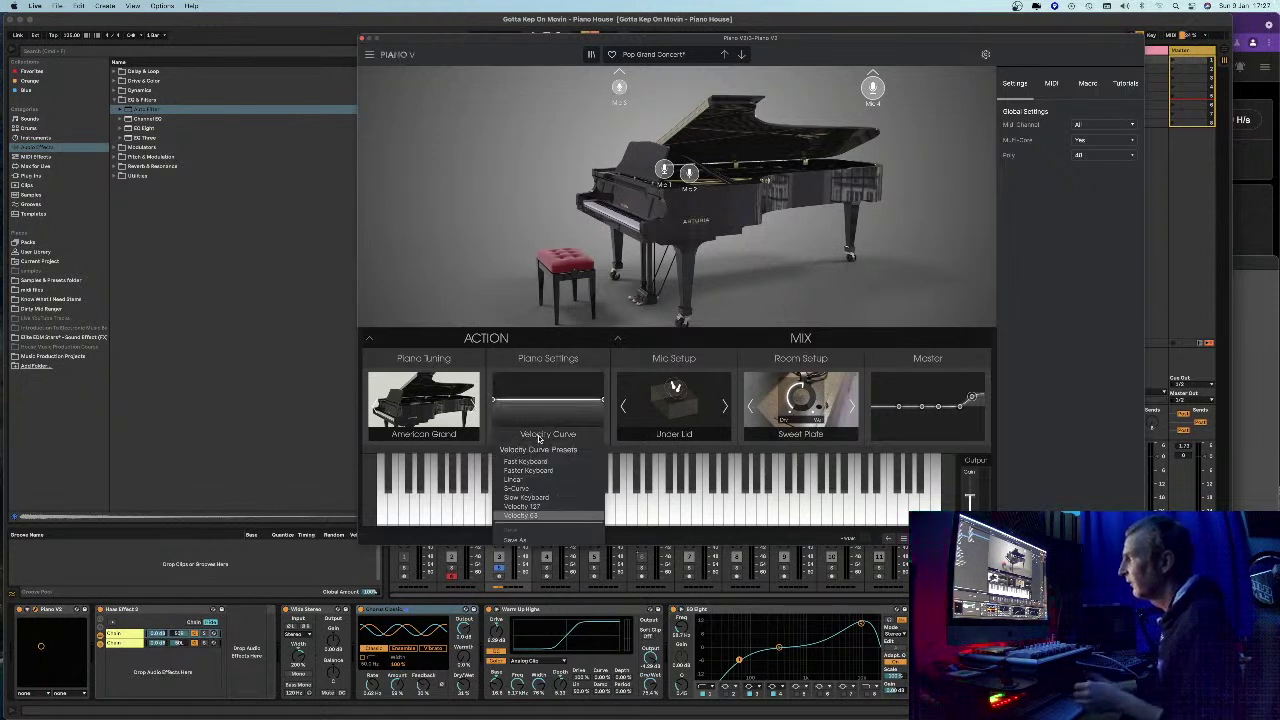
pyautogui.click(495, 402)
pyautogui.moveTo(495, 402); pyautogui.dragTo(494, 436)
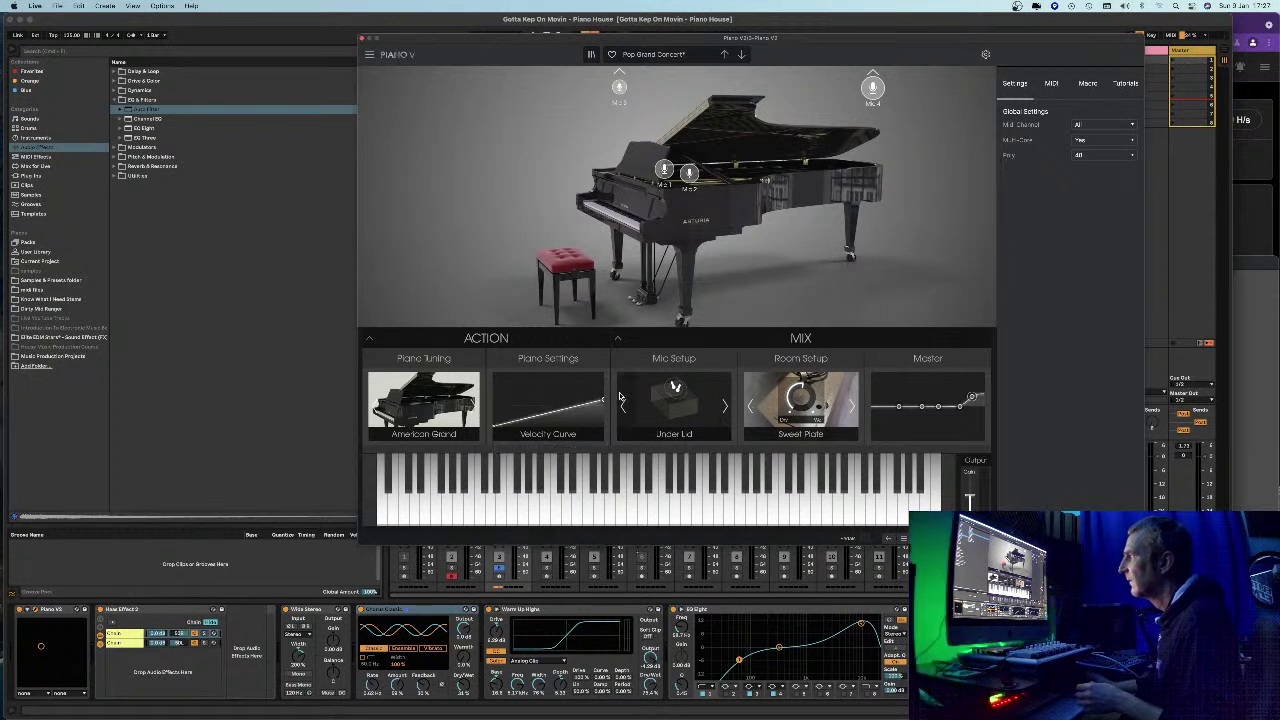
pyautogui.moveTo(602, 400); pyautogui.dragTo(603, 375)
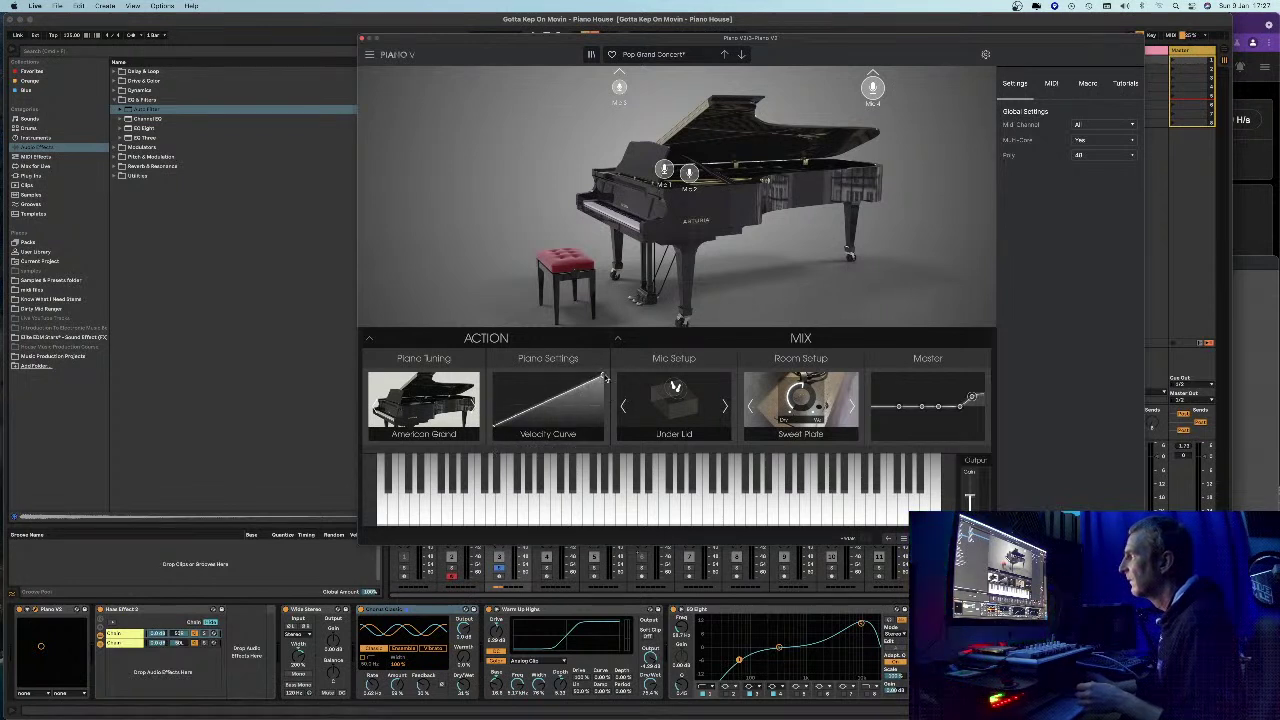
# - Look through Piano V's piano models and its presets of all types, and close the instrument window
pyautogui.click(424, 434)
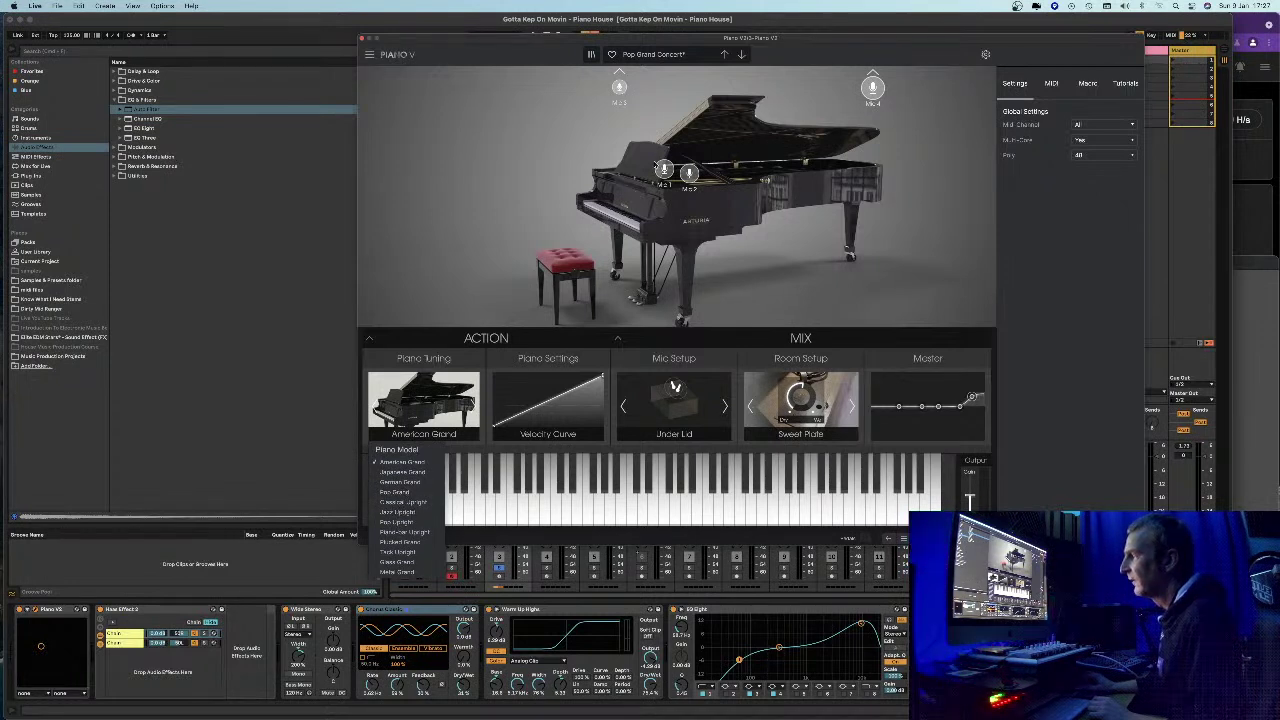
pyautogui.click(627, 55)
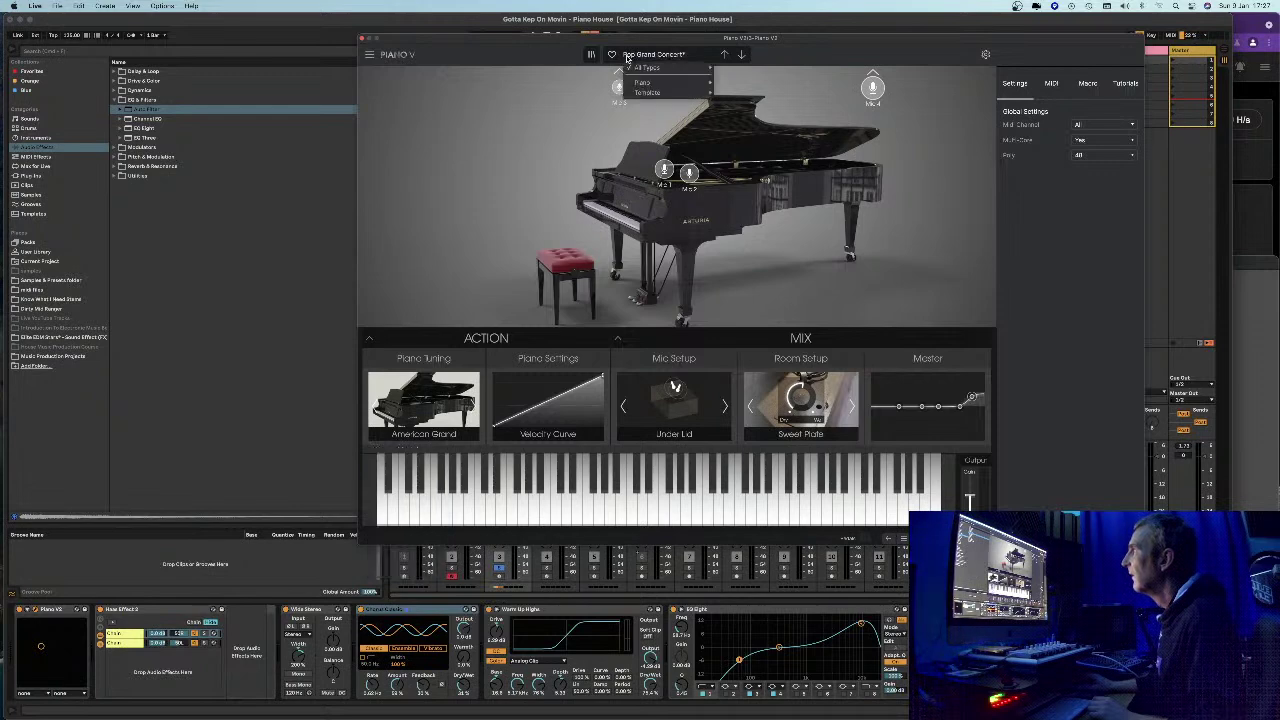
pyautogui.moveTo(655, 68)
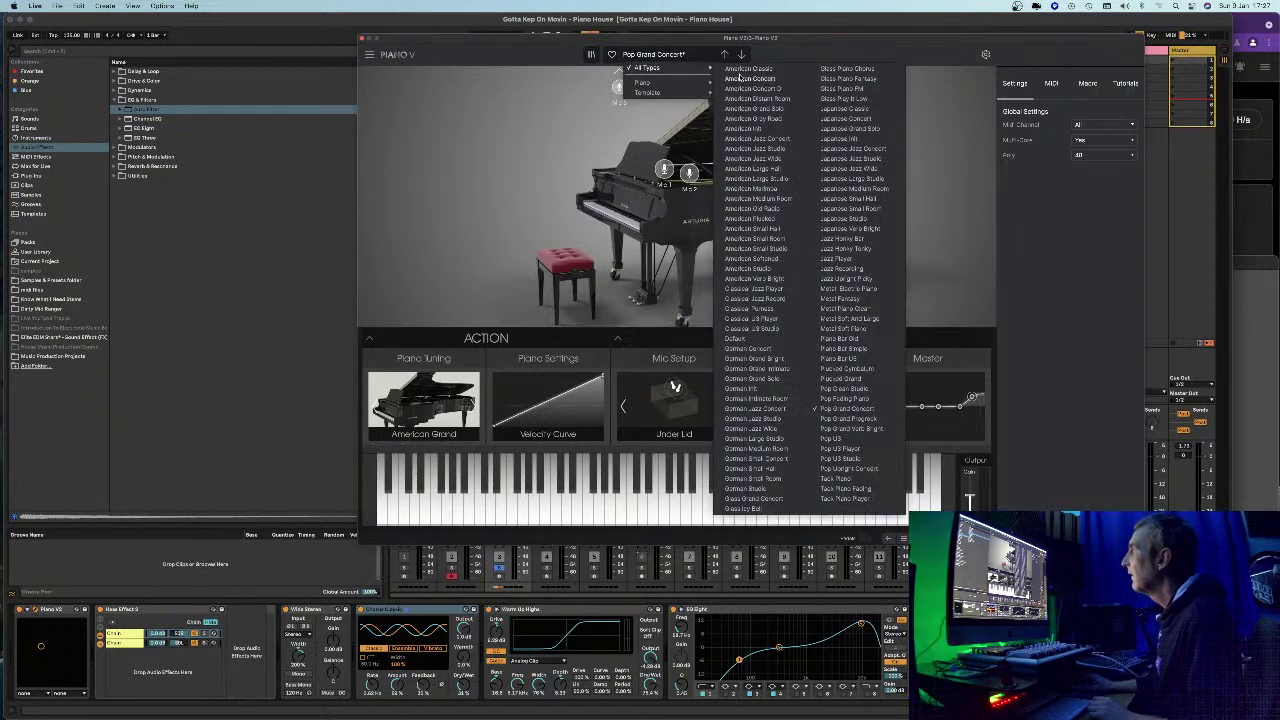
pyautogui.moveTo(554, 41); pyautogui.dragTo(632, 96)
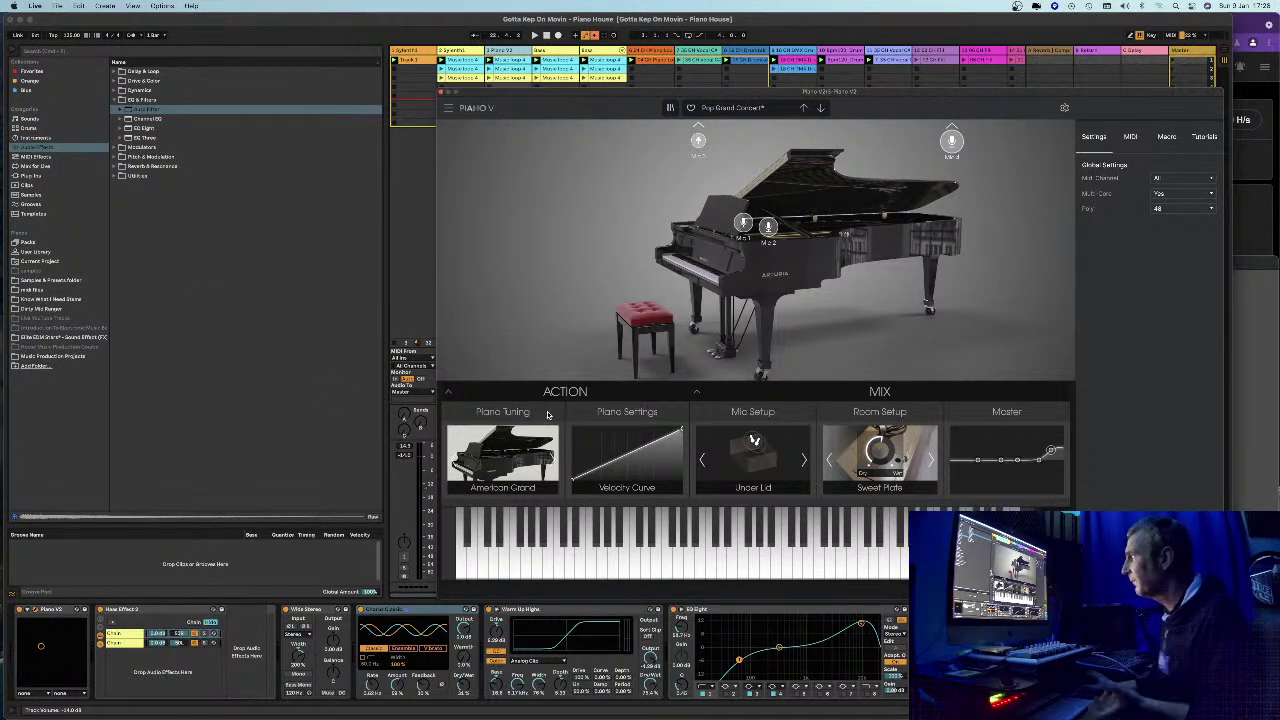
pyautogui.click(443, 93)
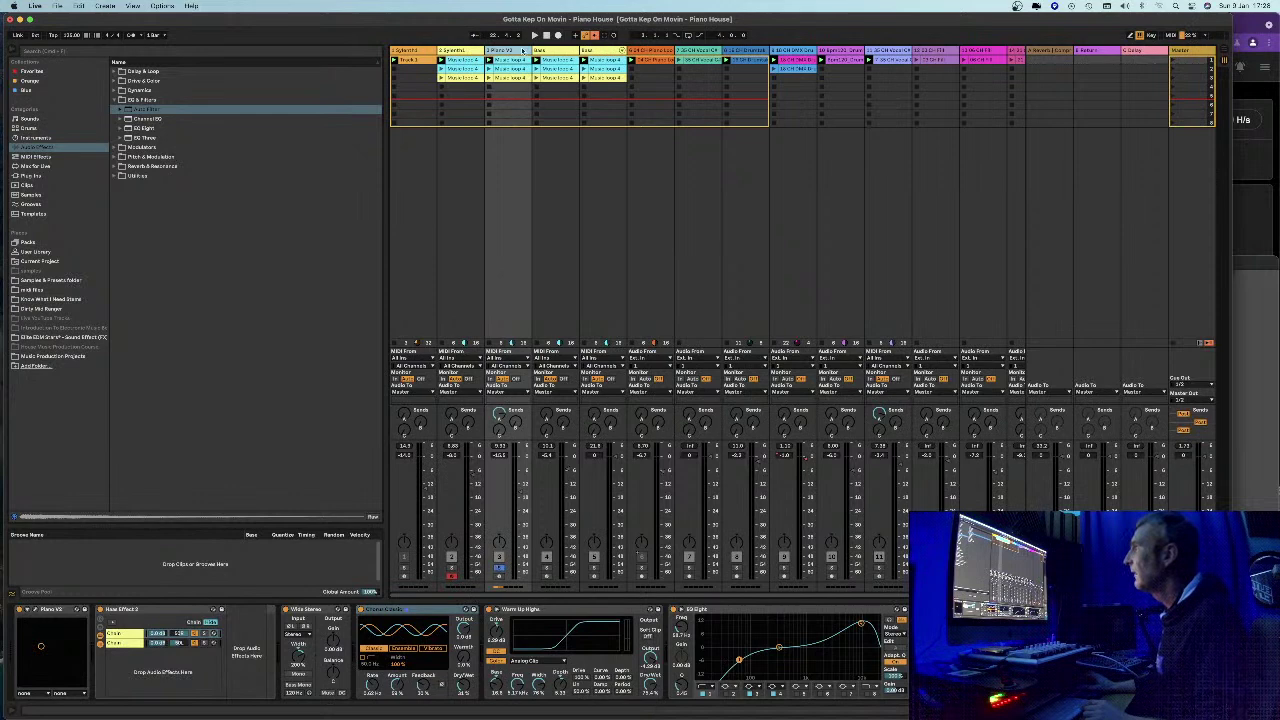
# - Show the devices on the fourth track, and solo and play the fifth track with the Magnetic Strings instrument
pyautogui.click(551, 51)
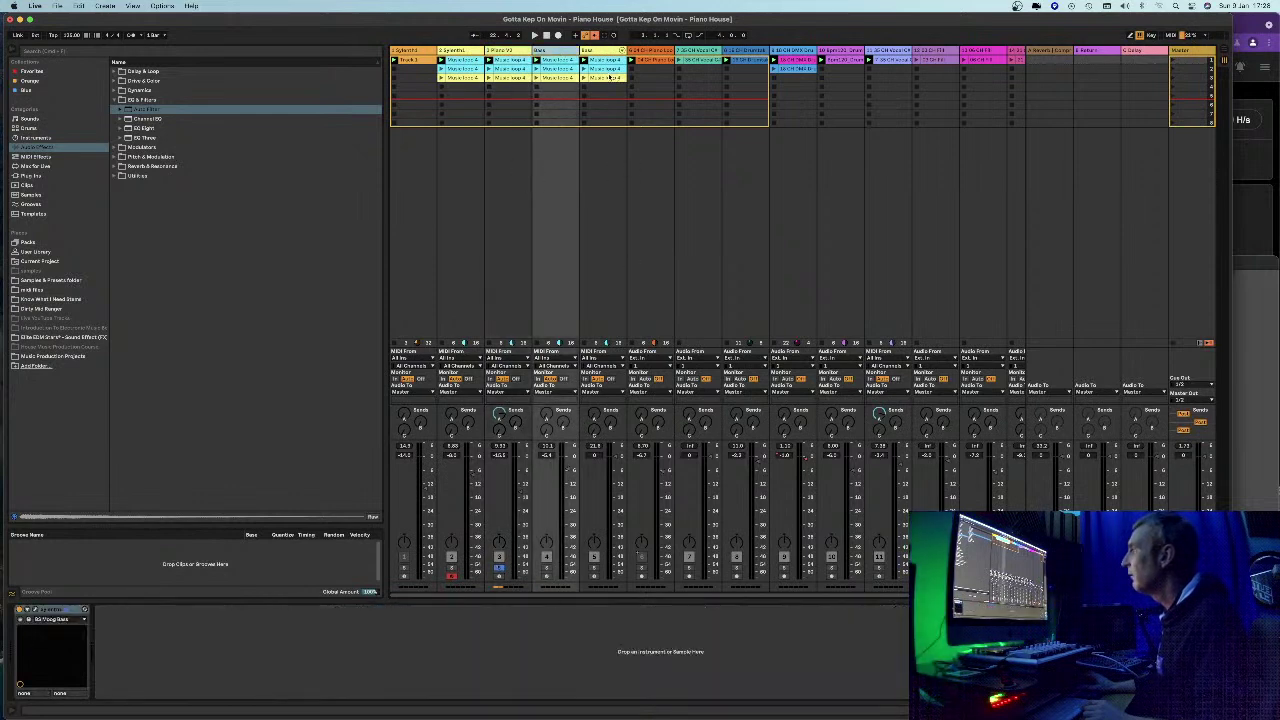
pyautogui.click(602, 51)
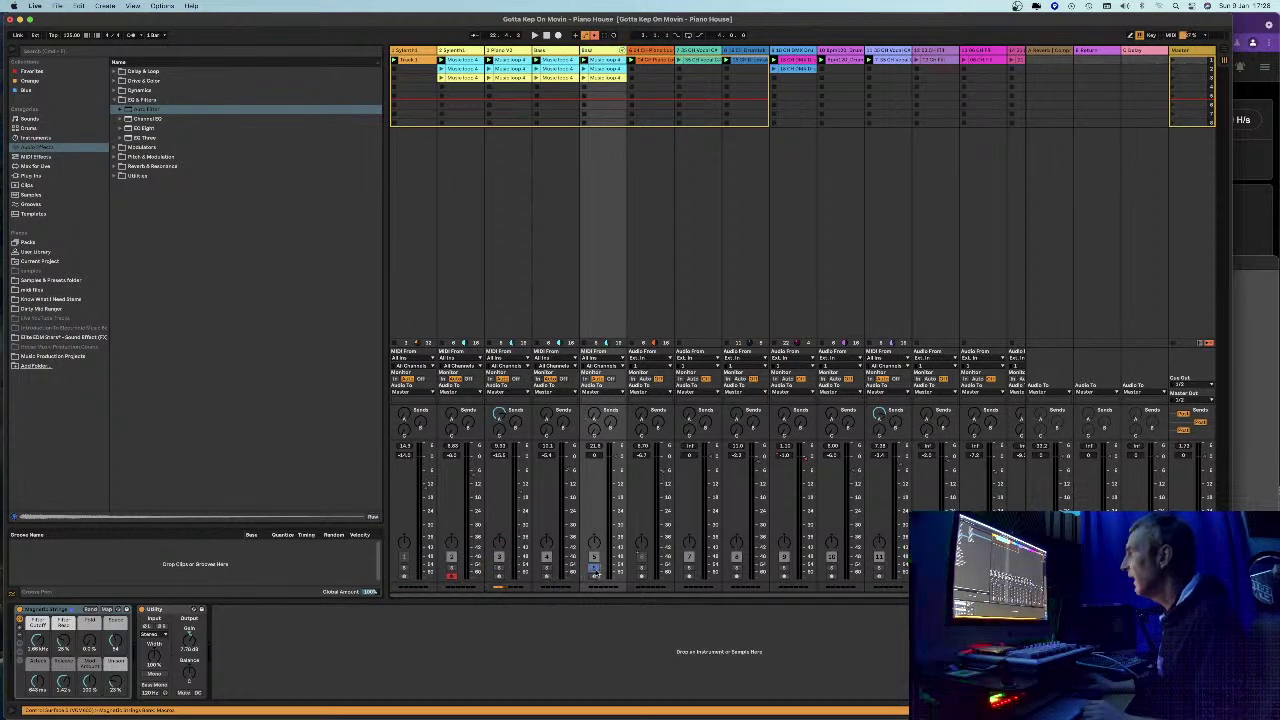
pyautogui.click(597, 52)
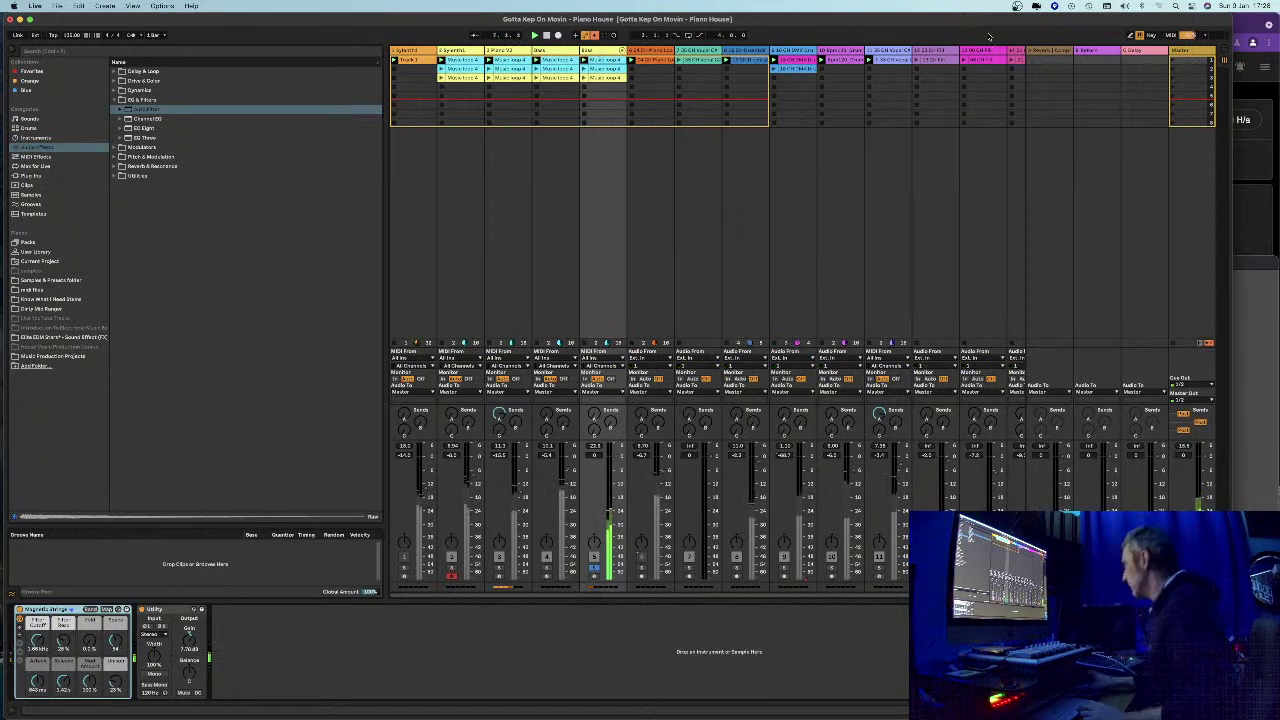
# - Switch to OBS to check the stream, reposition its window lower over the mixer, and return to Ableton Live
pyautogui.press('super+Tab')
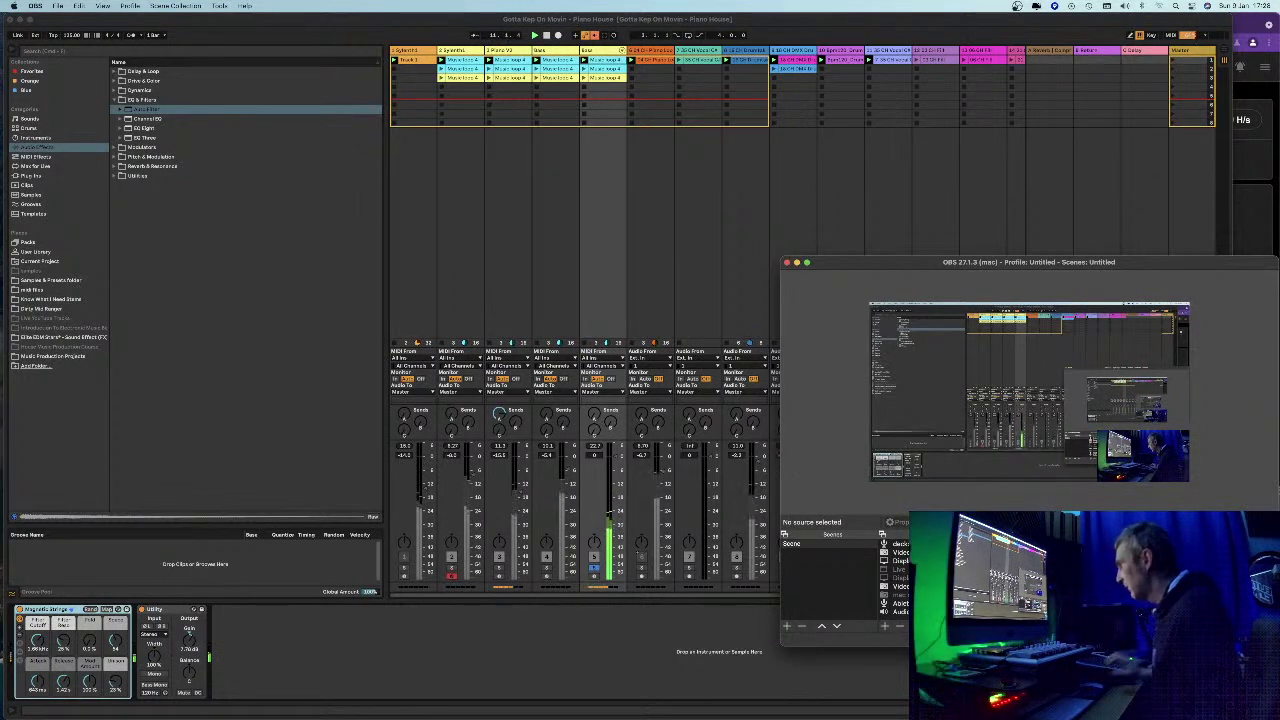
pyautogui.click(689, 305)
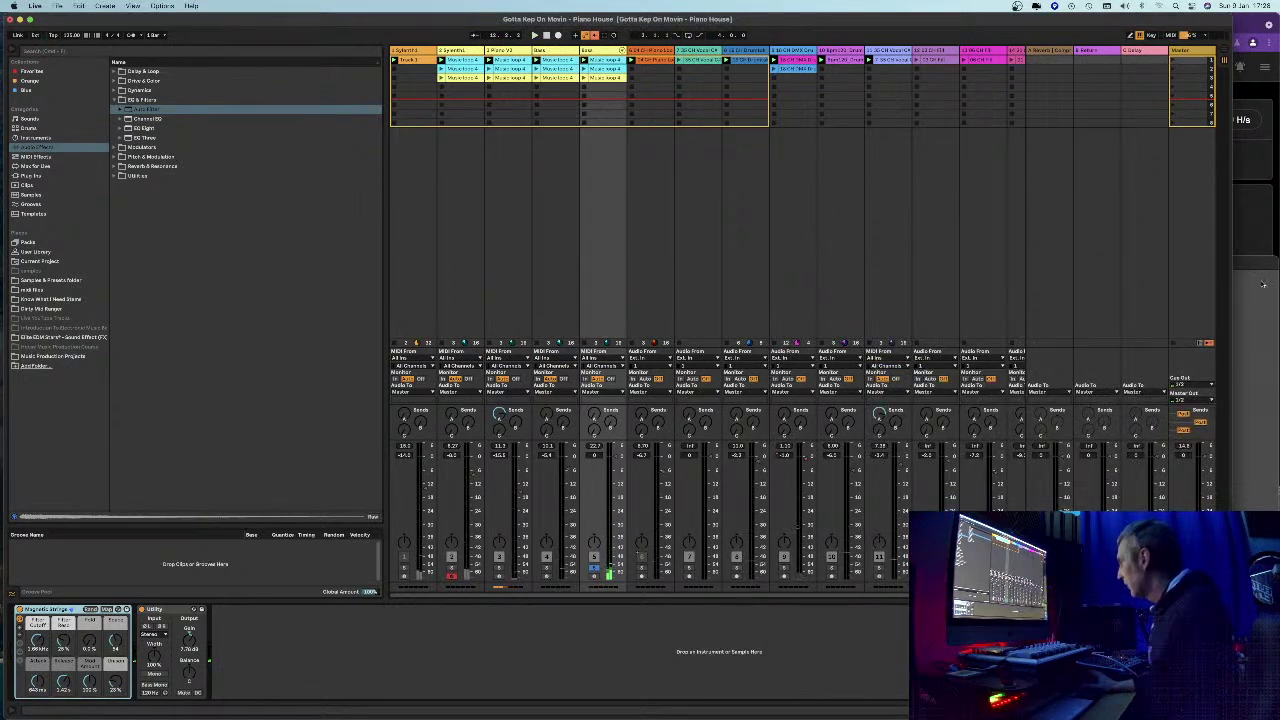
pyautogui.click(1248, 213)
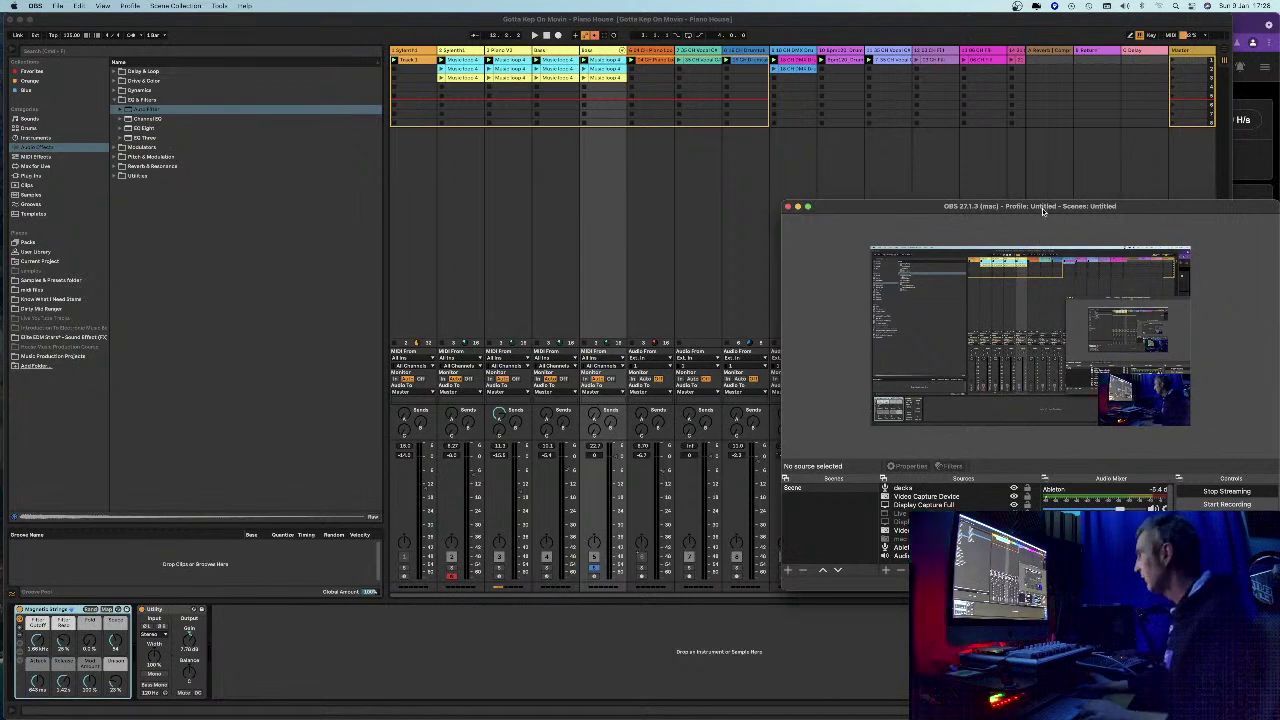
pyautogui.moveTo(1042, 211); pyautogui.dragTo(1042, 242)
pyautogui.moveTo(859, 242); pyautogui.dragTo(856, 274)
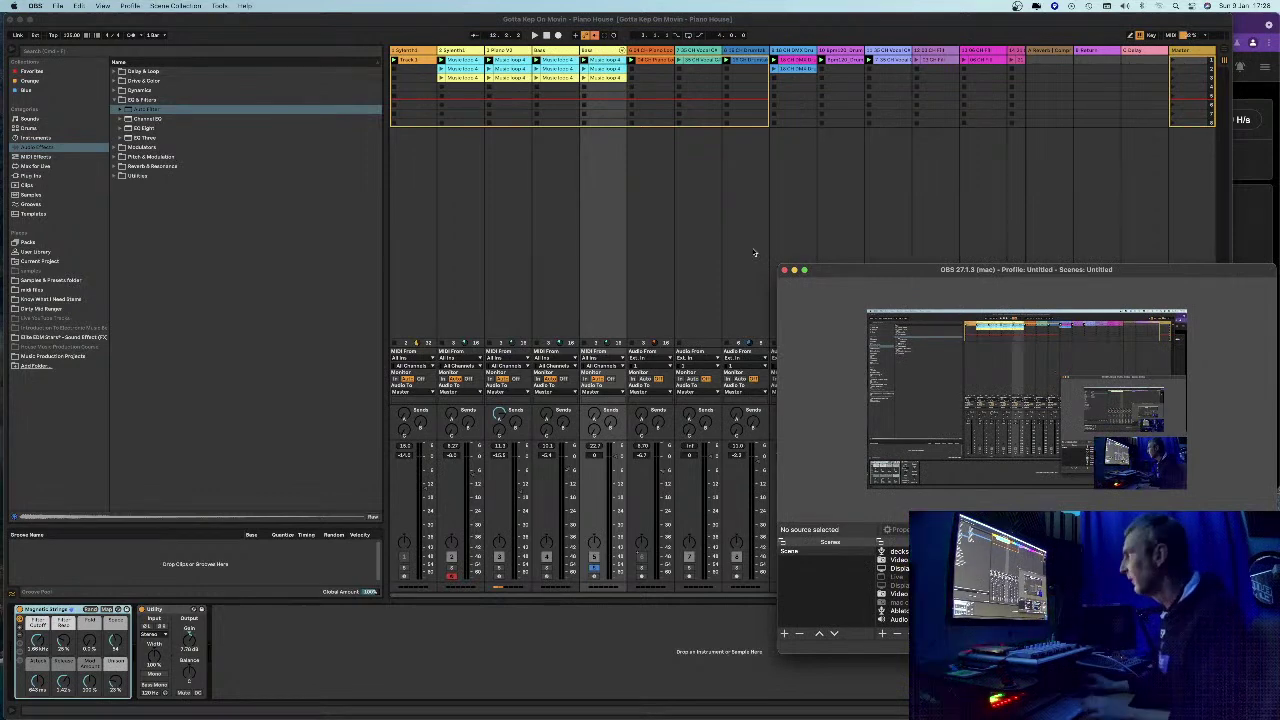
pyautogui.click(743, 251)
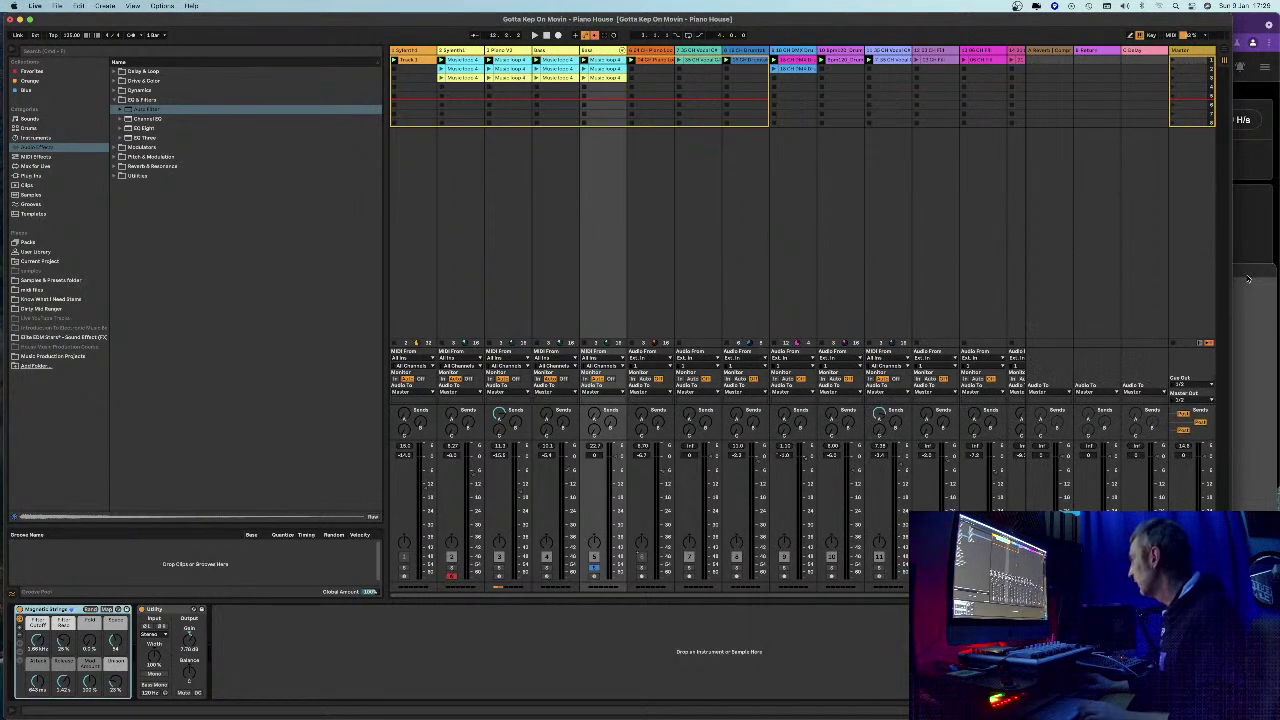
# - Shift the OBS window slightly, play the soloed strings in Ableton Live, and check the stream in OBS
pyautogui.moveTo(1247, 277); pyautogui.dragTo(1236, 258)
pyautogui.click(928, 202)
pyautogui.press('space')
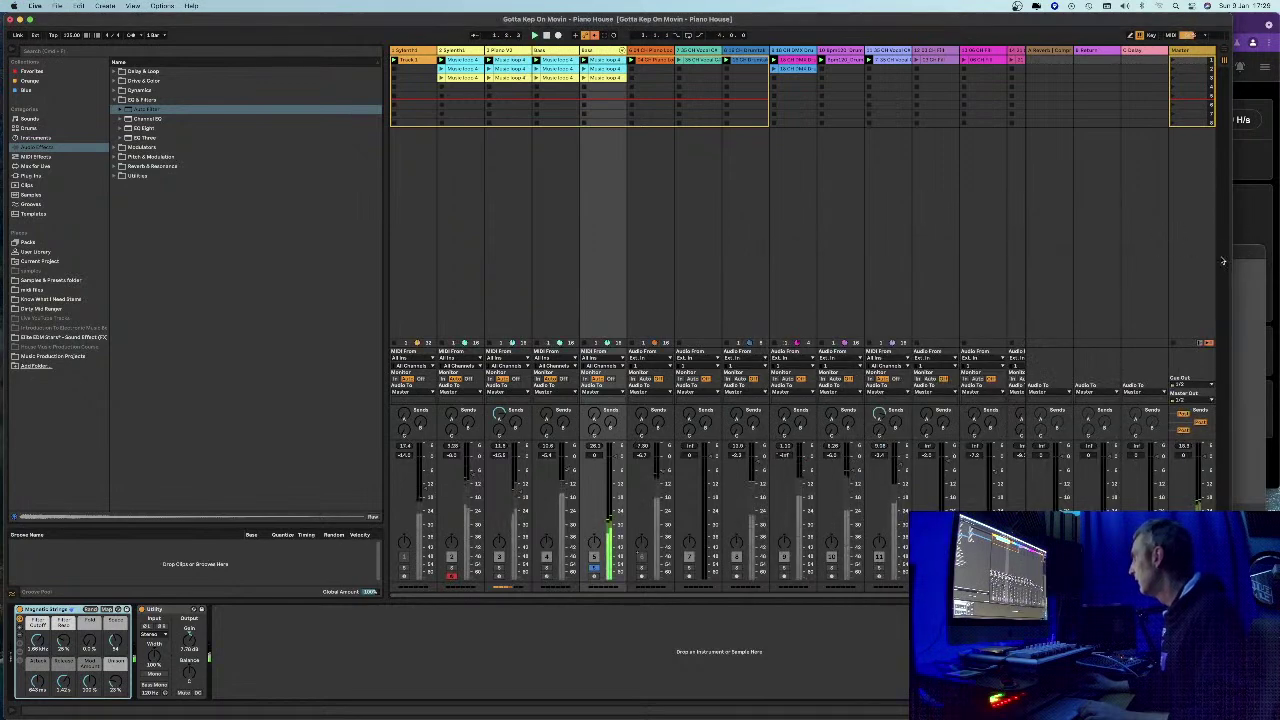
pyautogui.click(1236, 258)
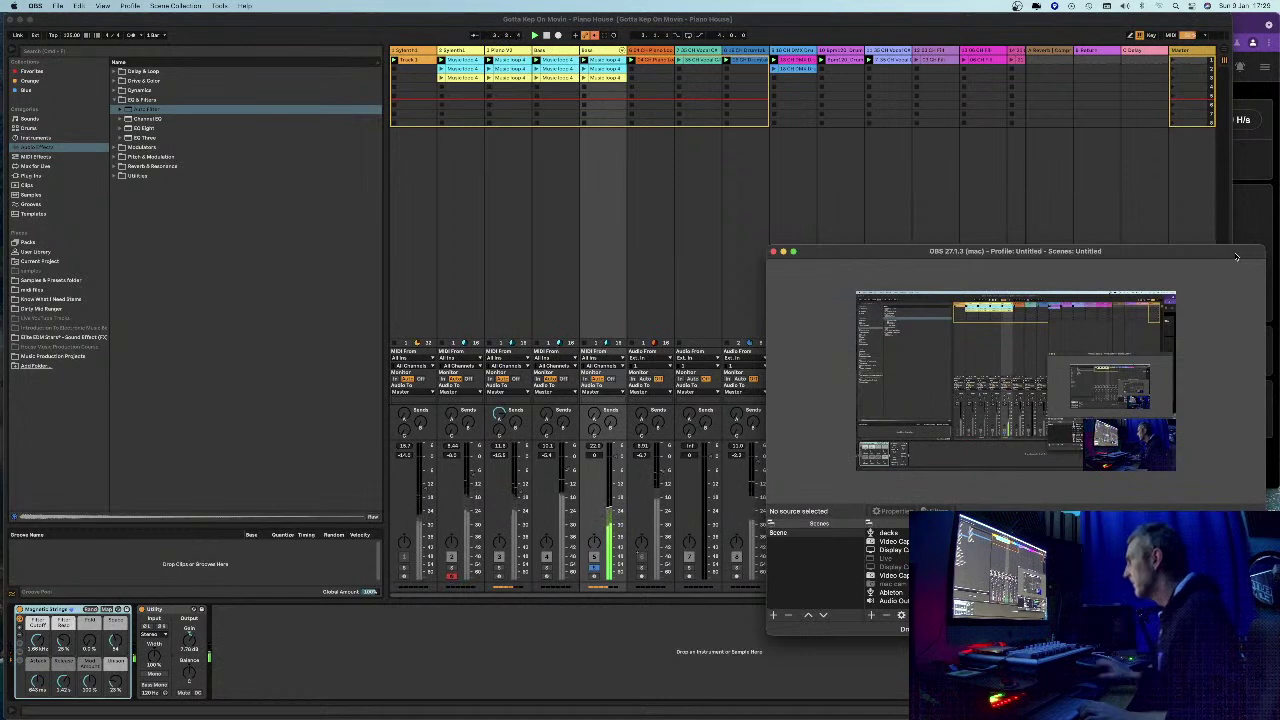
# - Turn off solo on the Magnetic Strings track in Ableton Live and play the full mix, checking OBS in between
pyautogui.click(594, 575)
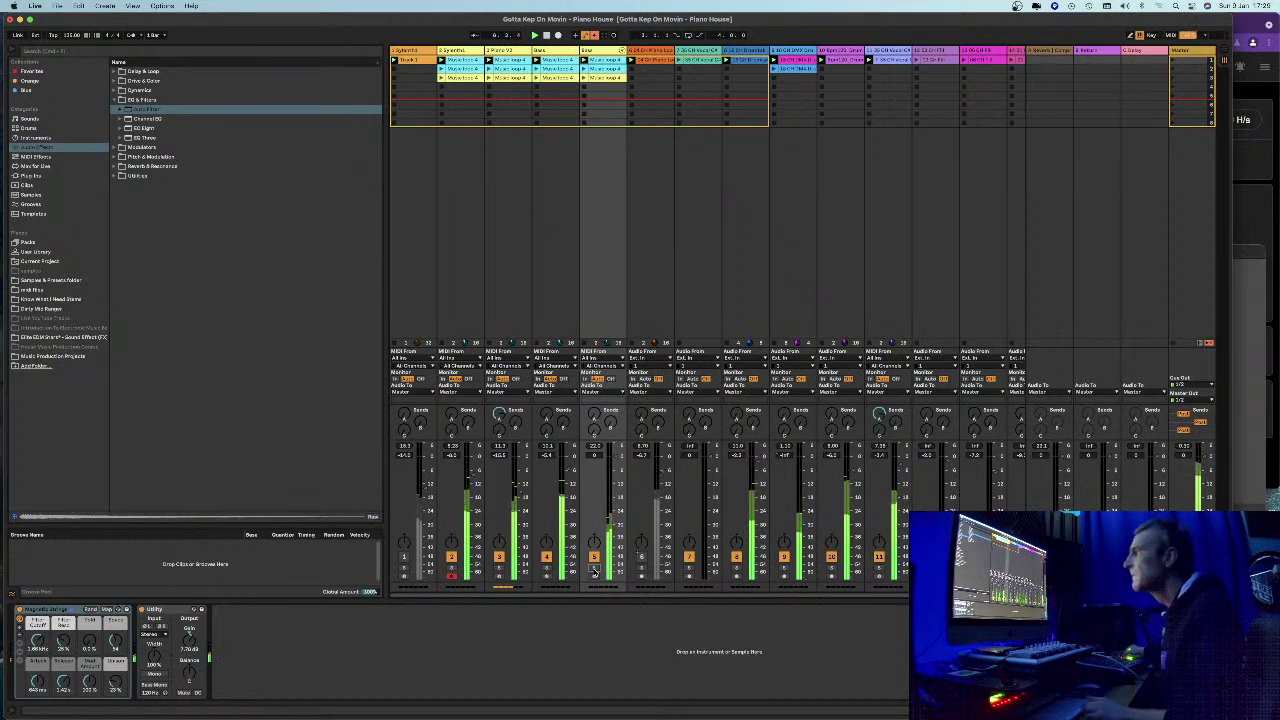
pyautogui.press('space')
pyautogui.click(1250, 256)
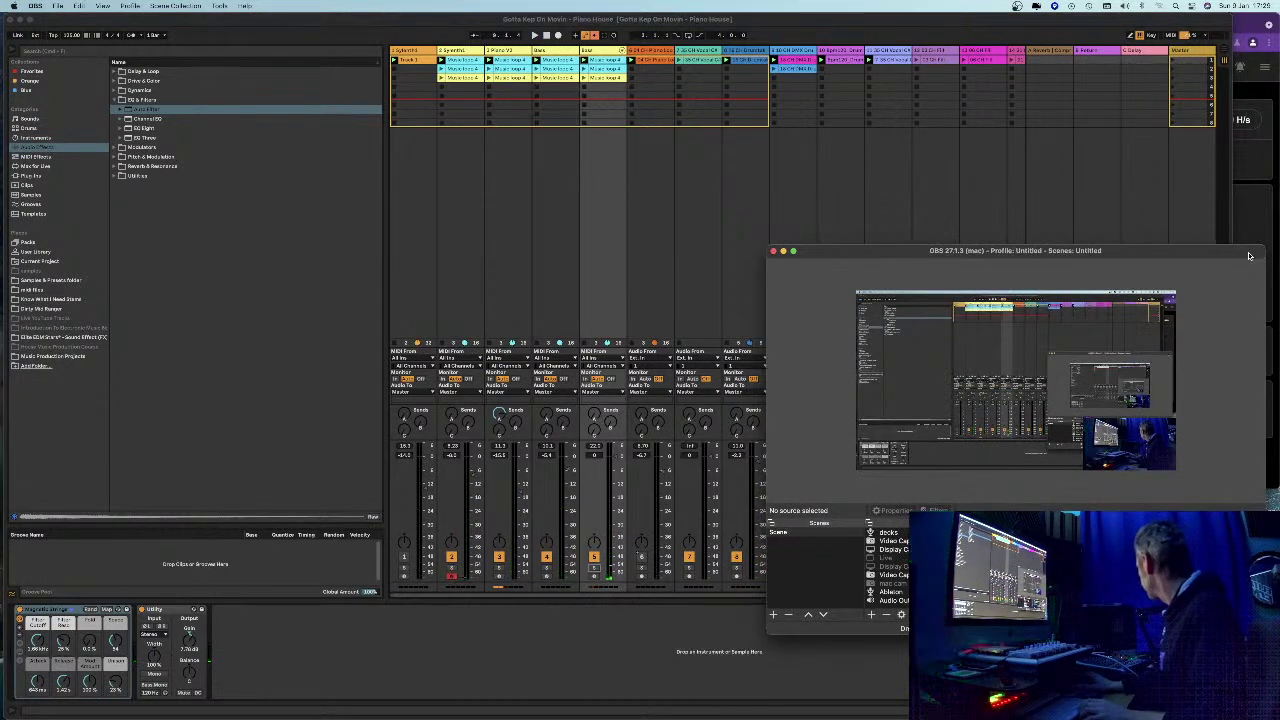
pyautogui.click(930, 177)
pyautogui.press('space')
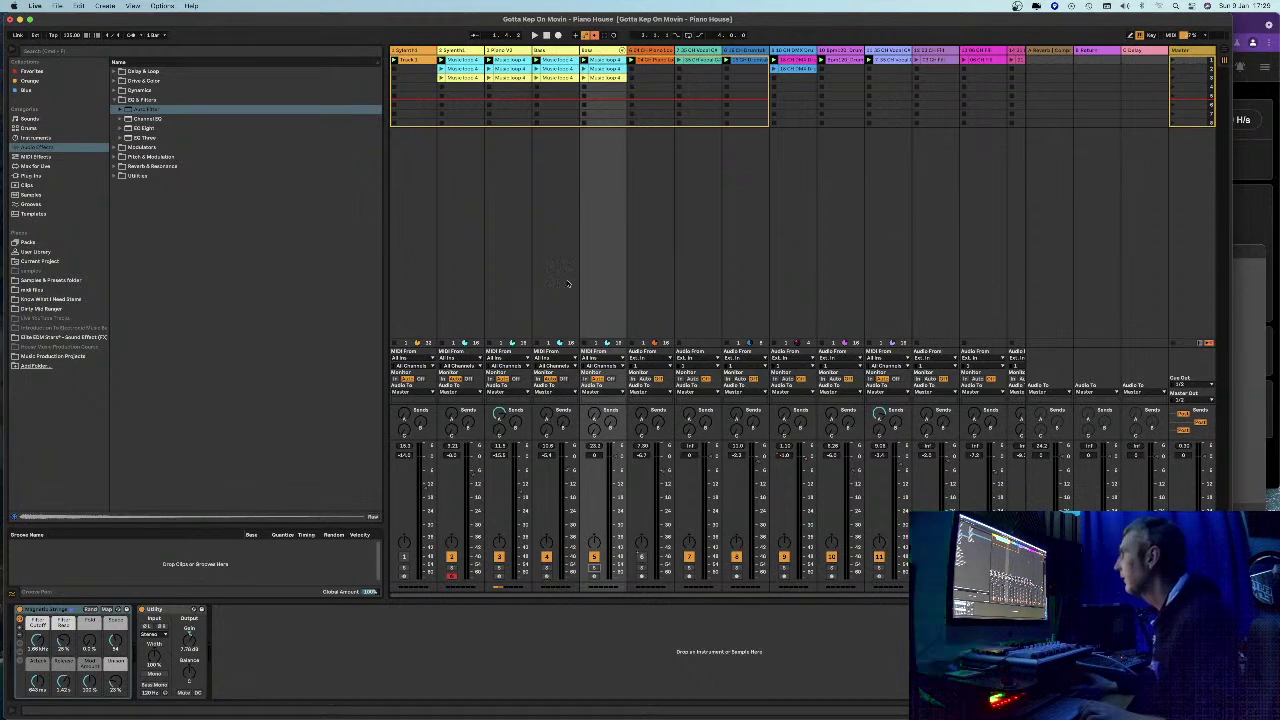
# - Open the Sylenth1 synth with the ARP ChordPad preset from the second track, and move its window clear of the track headers
pyautogui.click(451, 48)
pyautogui.moveTo(460, 96); pyautogui.dragTo(608, 152)
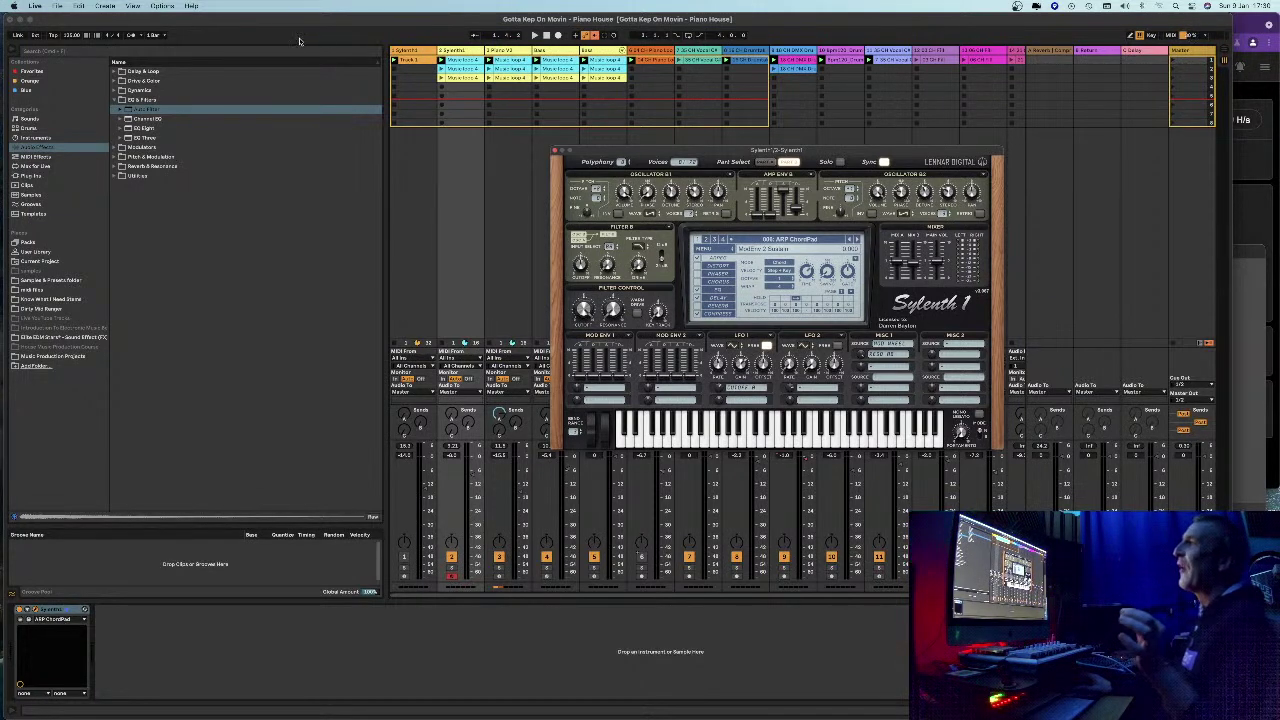
pyautogui.moveTo(640, 153); pyautogui.dragTo(724, 190)
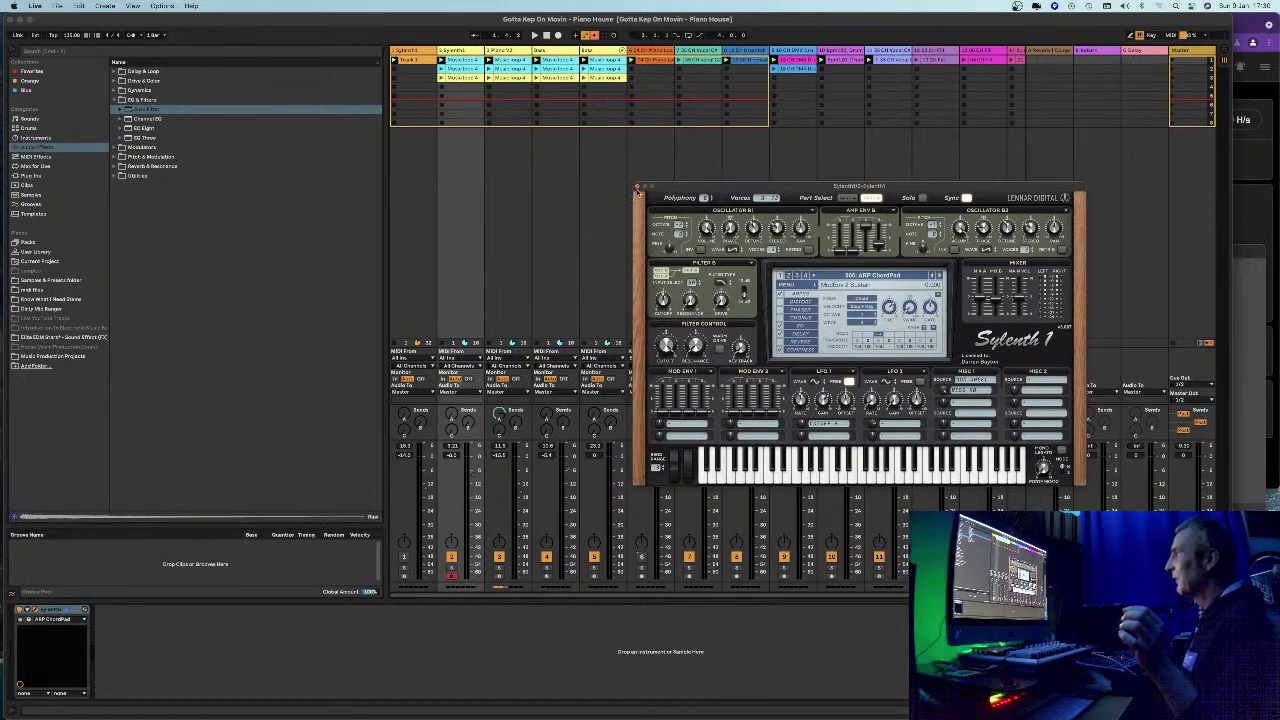
pyautogui.moveTo(660, 189); pyautogui.dragTo(833, 313)
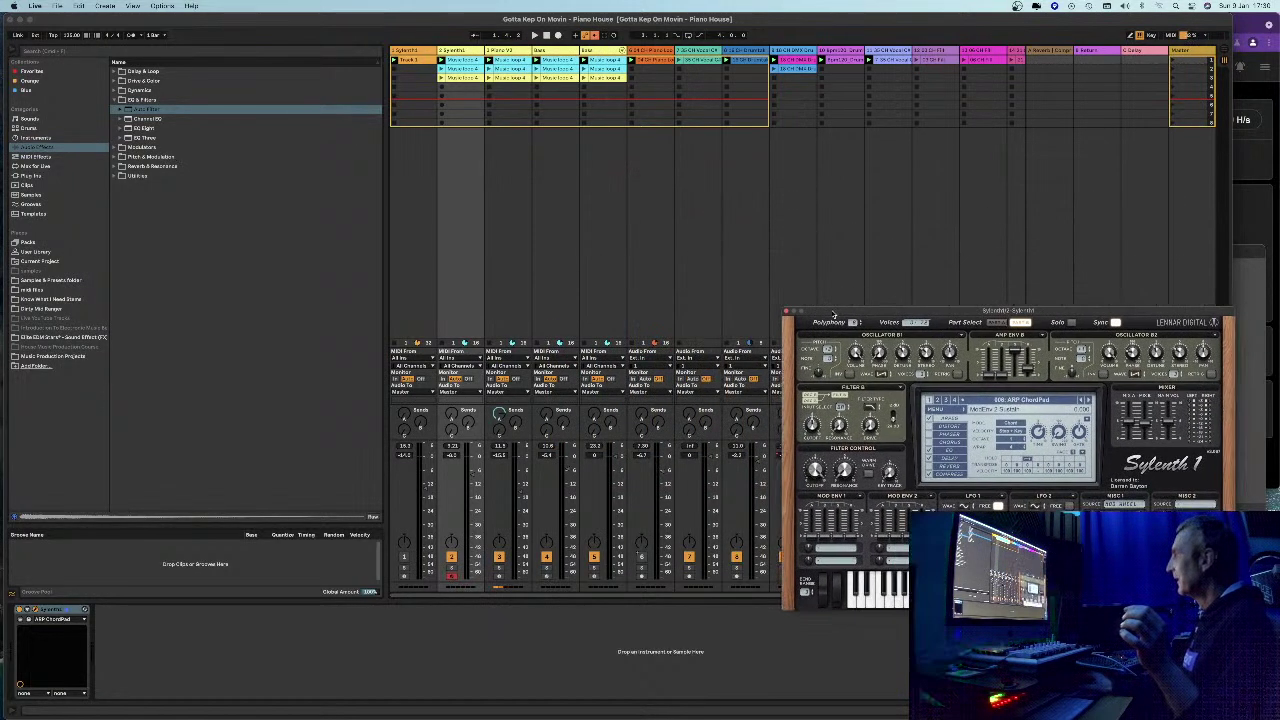
# - Switch to OBS to check the stream and nudge its window slightly
pyautogui.click(1246, 252)
pyautogui.moveTo(1246, 252); pyautogui.dragTo(1236, 255)
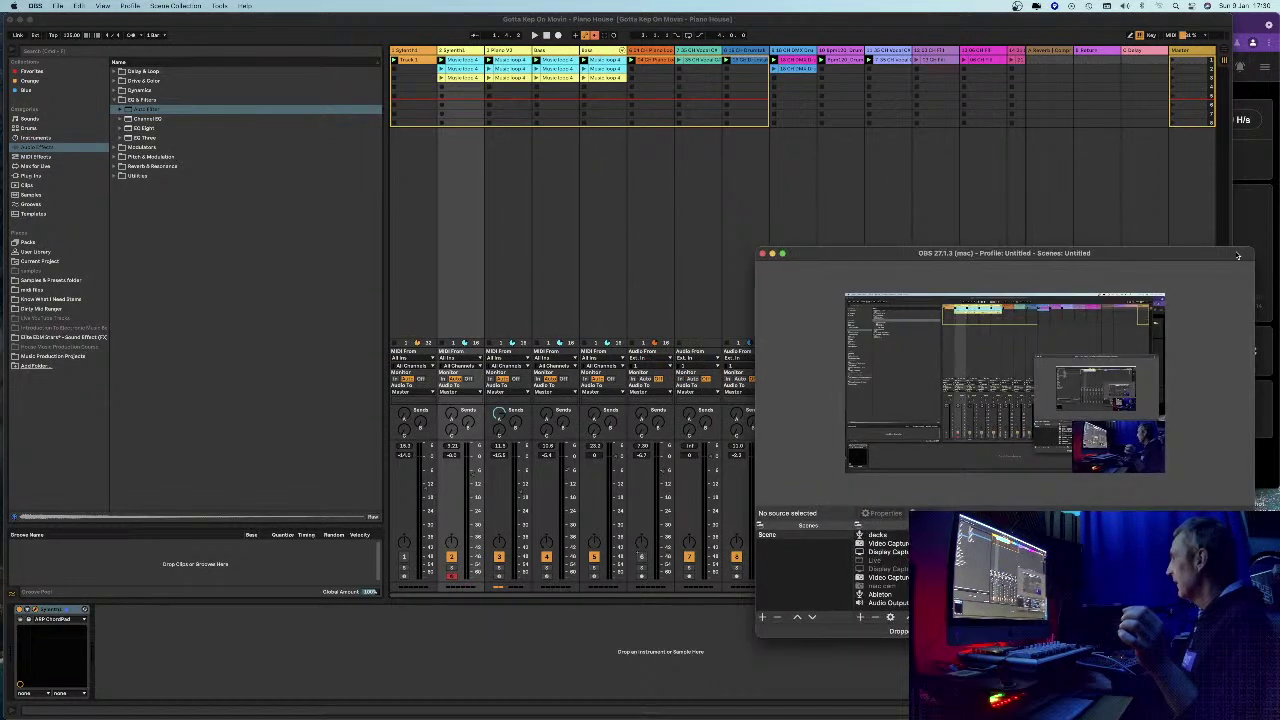